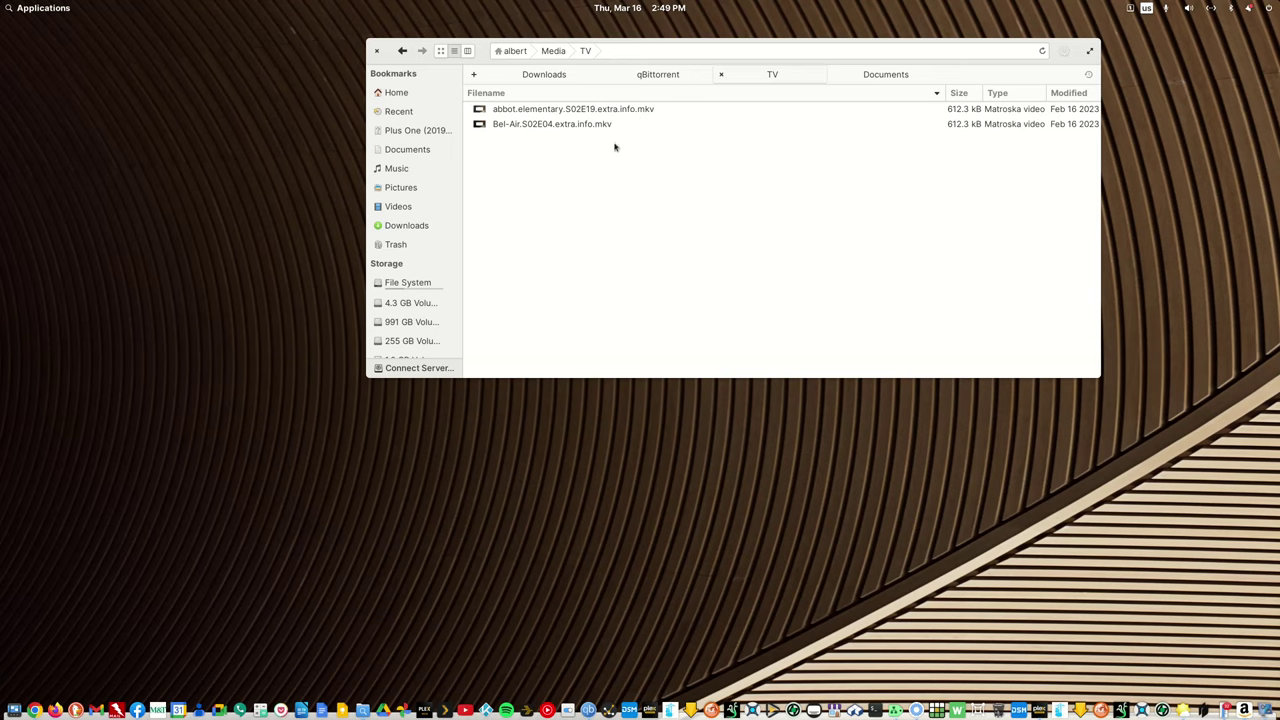
Correct the Abbott Elementary episode's file name to abbott.elementary.S02E19.extra.info.mkv
right_click(510, 110)
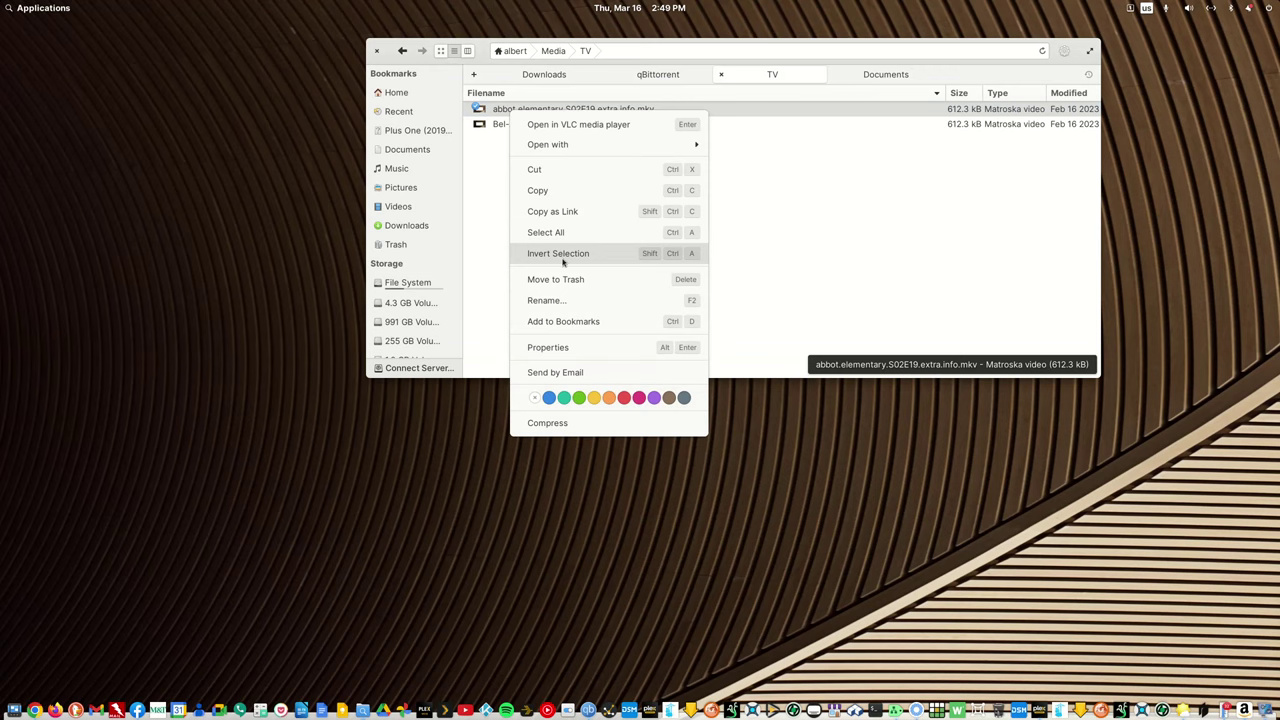
click(571, 302)
key(Right)
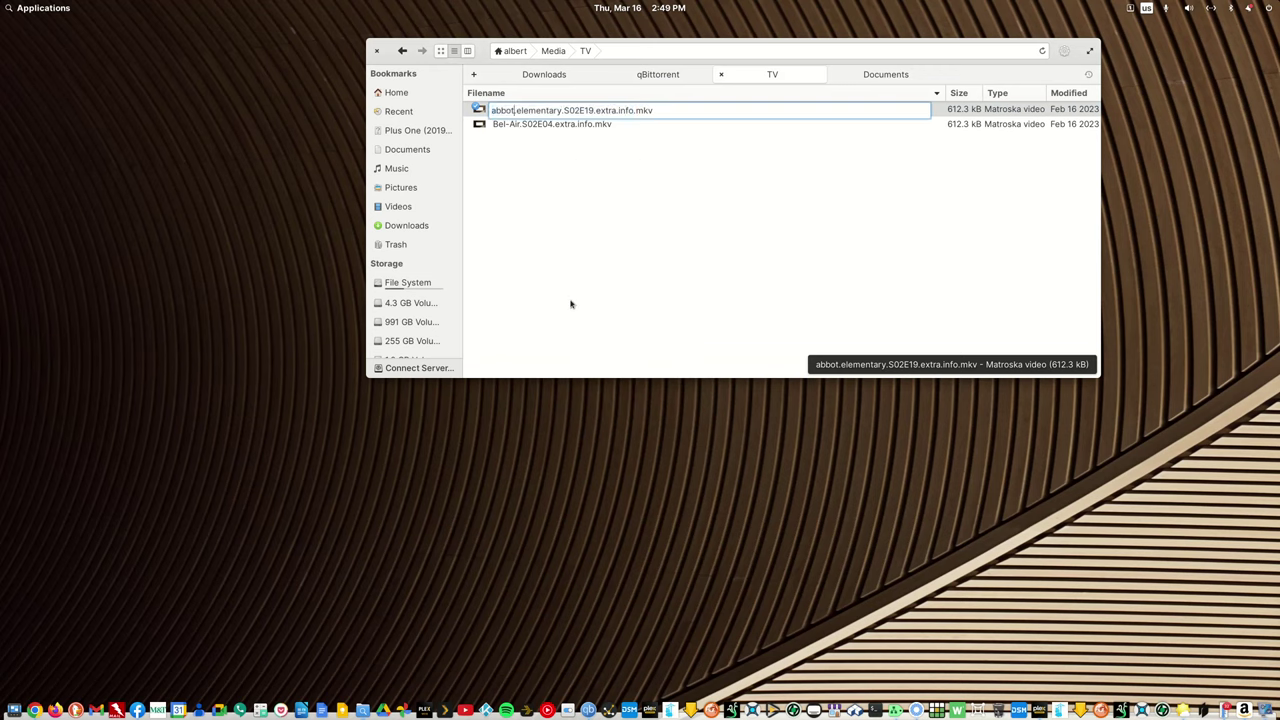
text(t)
key(Return)
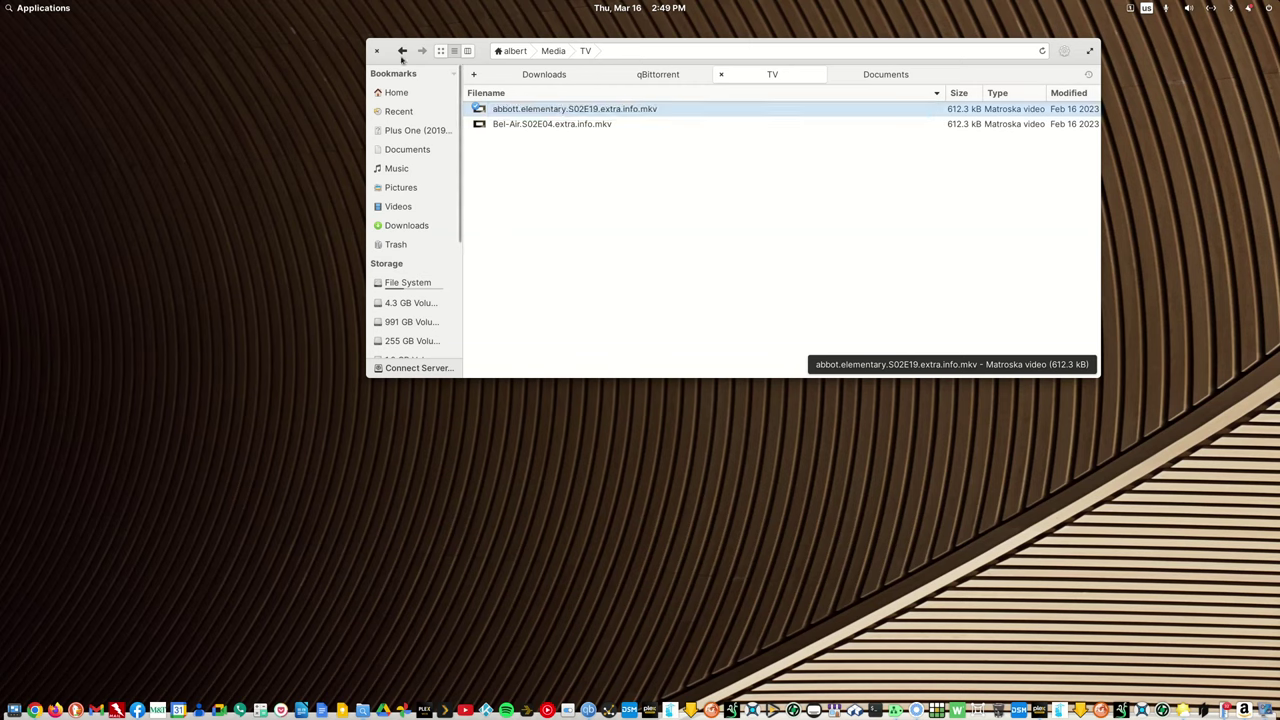
Load the TV folder from Media into FileBot and match its episodes using a custom TV preset
key(alt+Left)
right_click(504, 128)
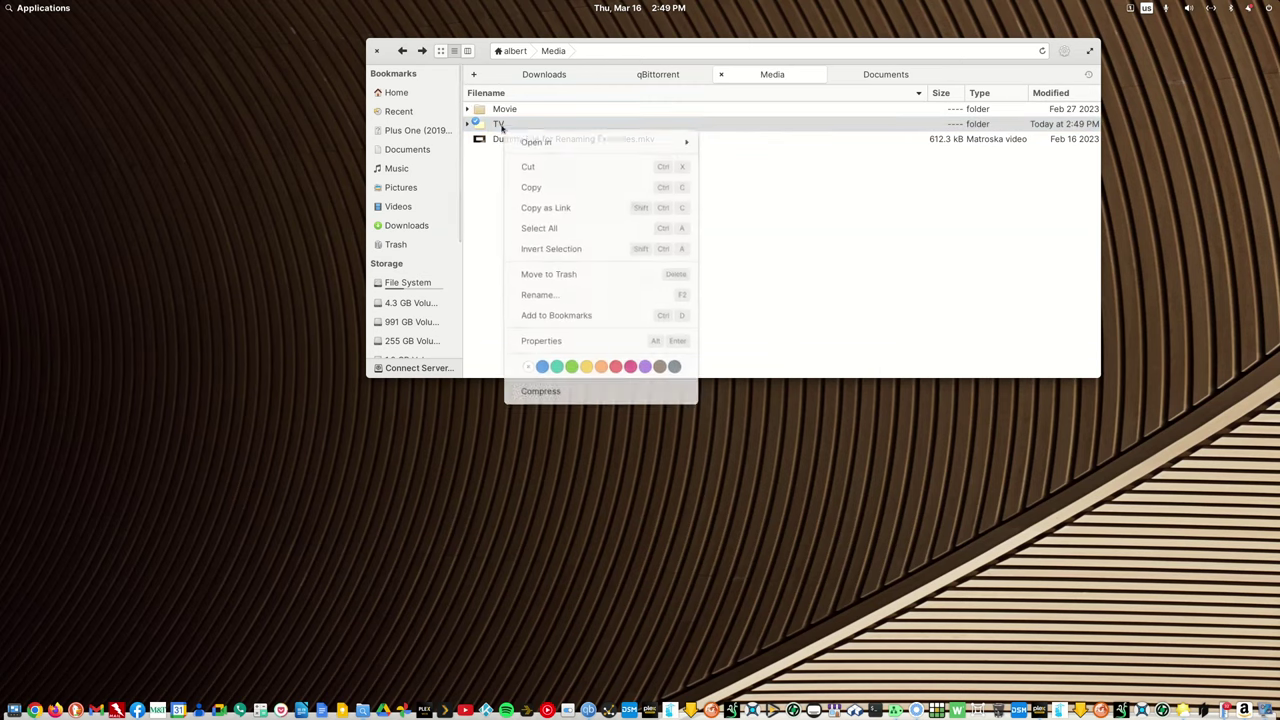
click(733, 223)
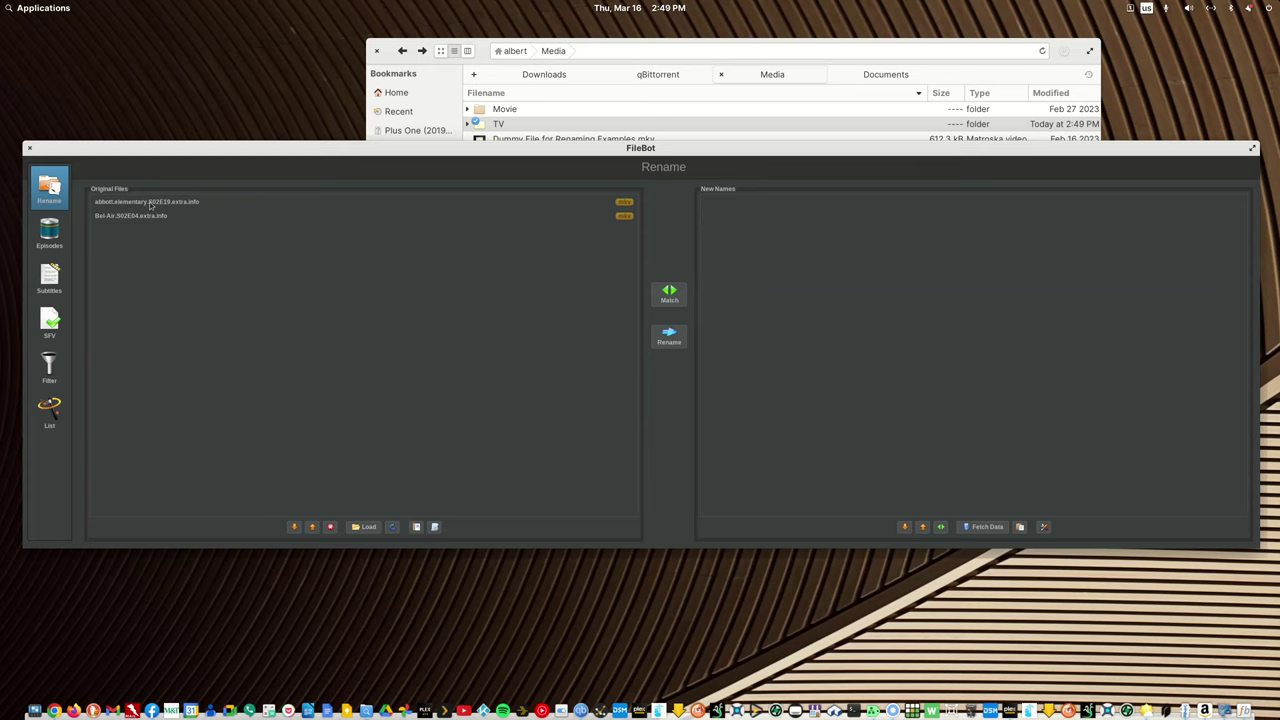
click(434, 527)
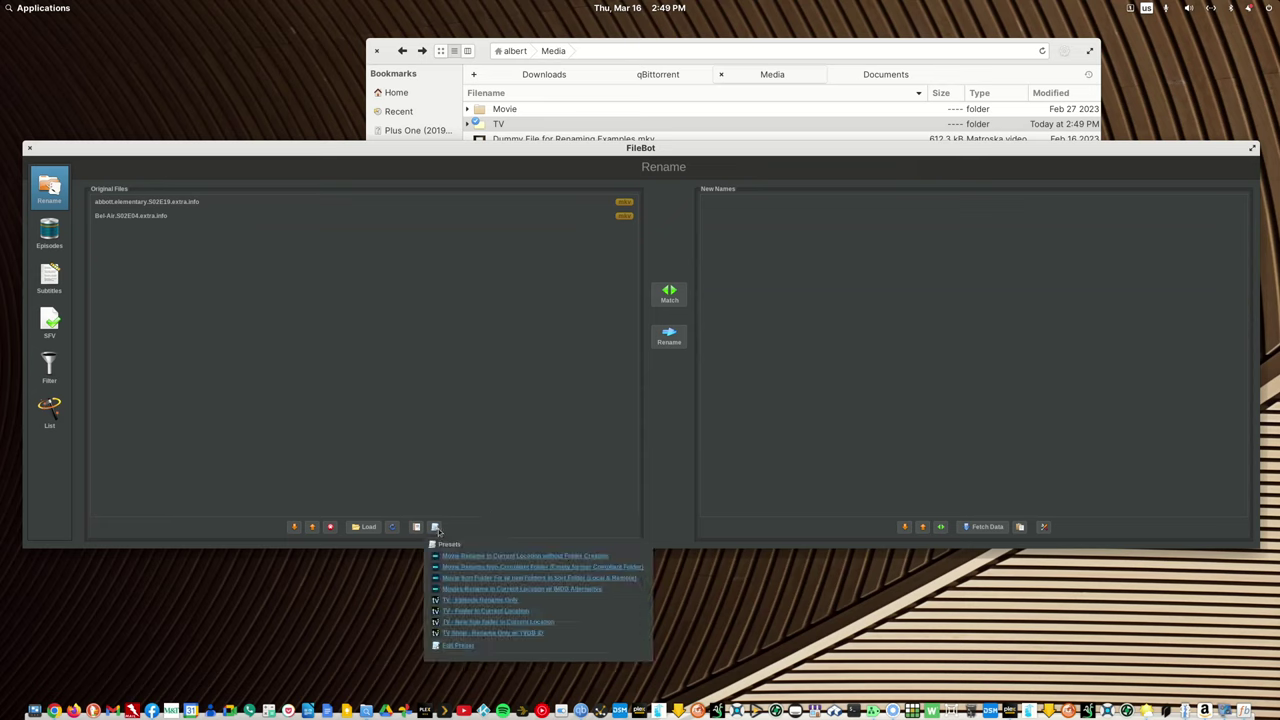
click(477, 632)
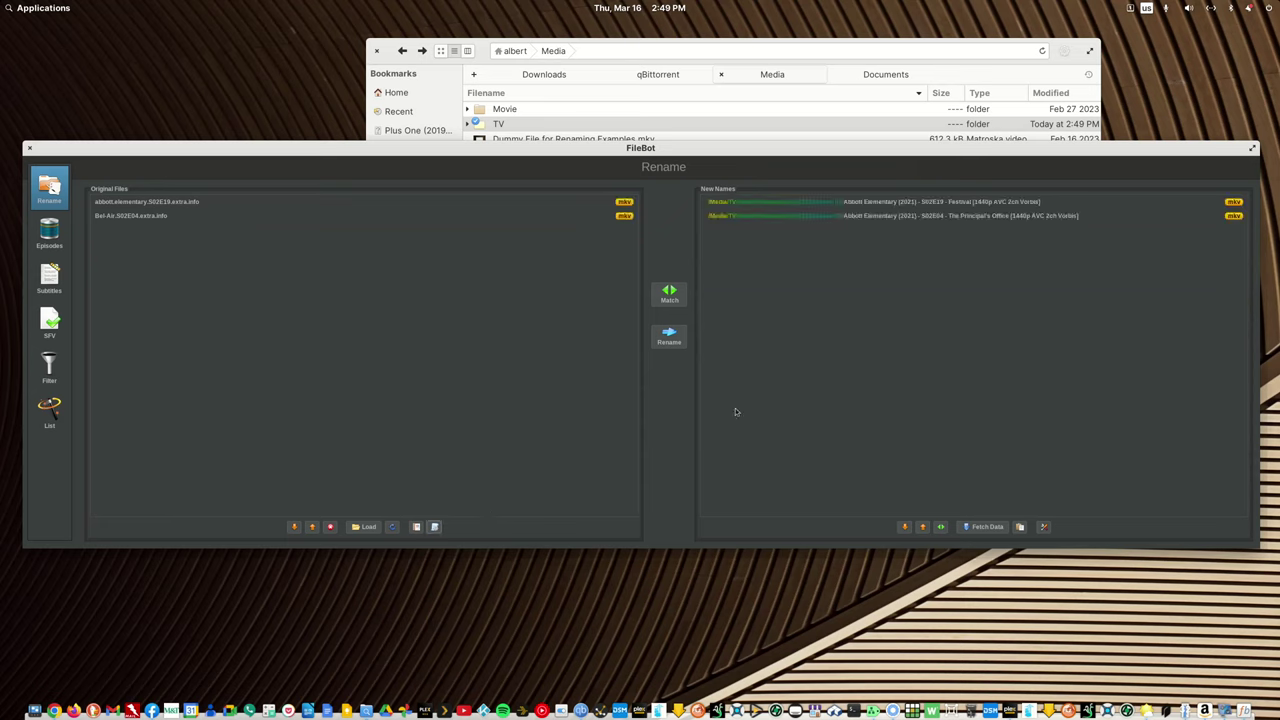
Compare the original files in the TV folder with the proposed new names, and close FileBot without renaming
click(503, 126)
double_click(503, 126)
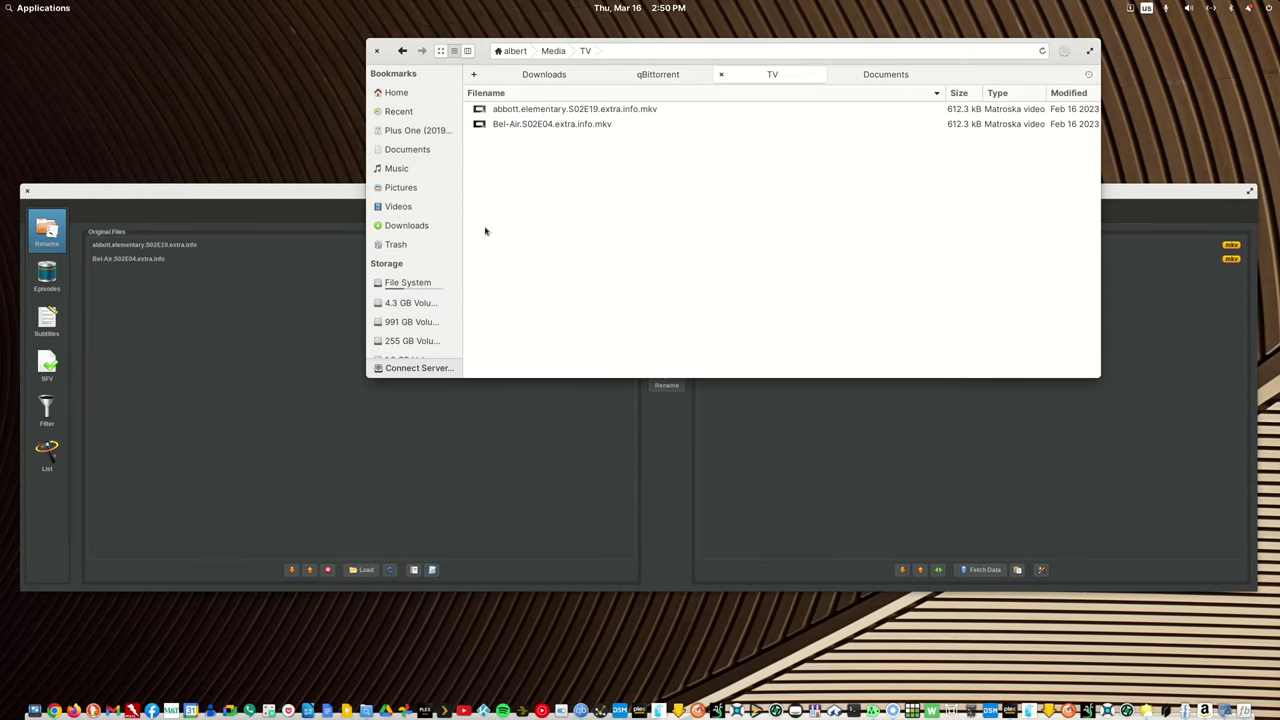
click(519, 403)
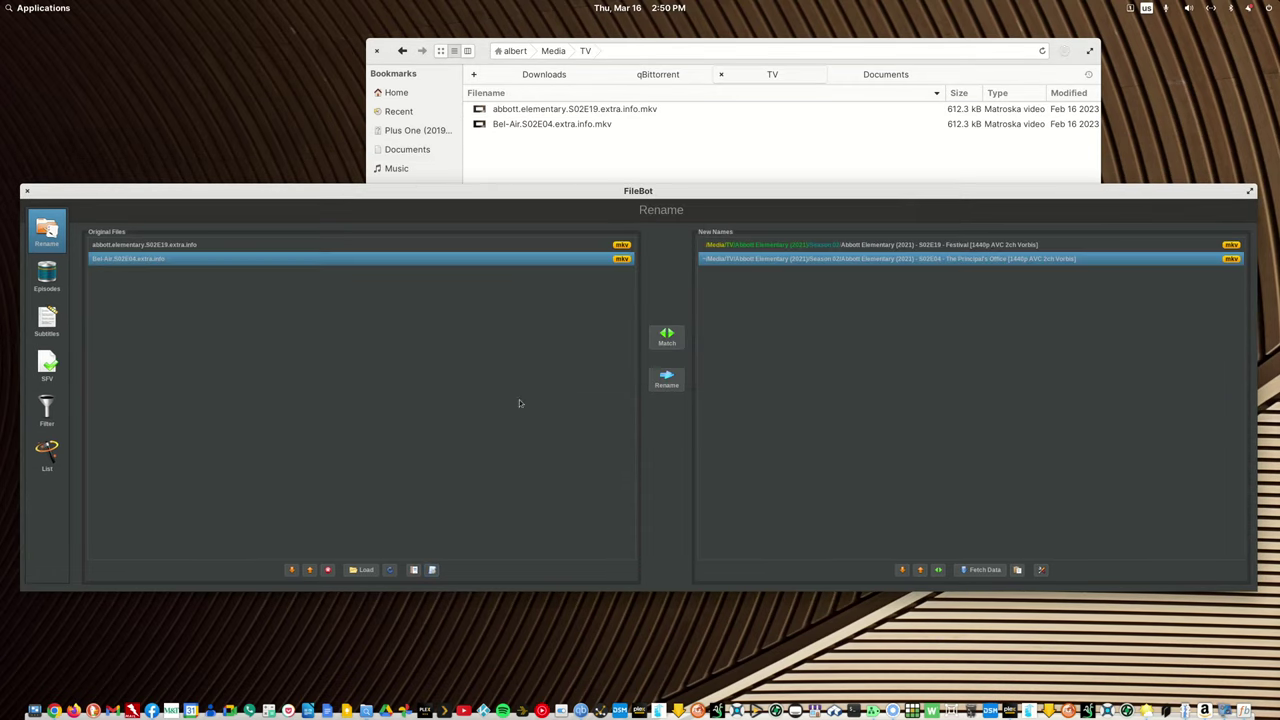
click(767, 245)
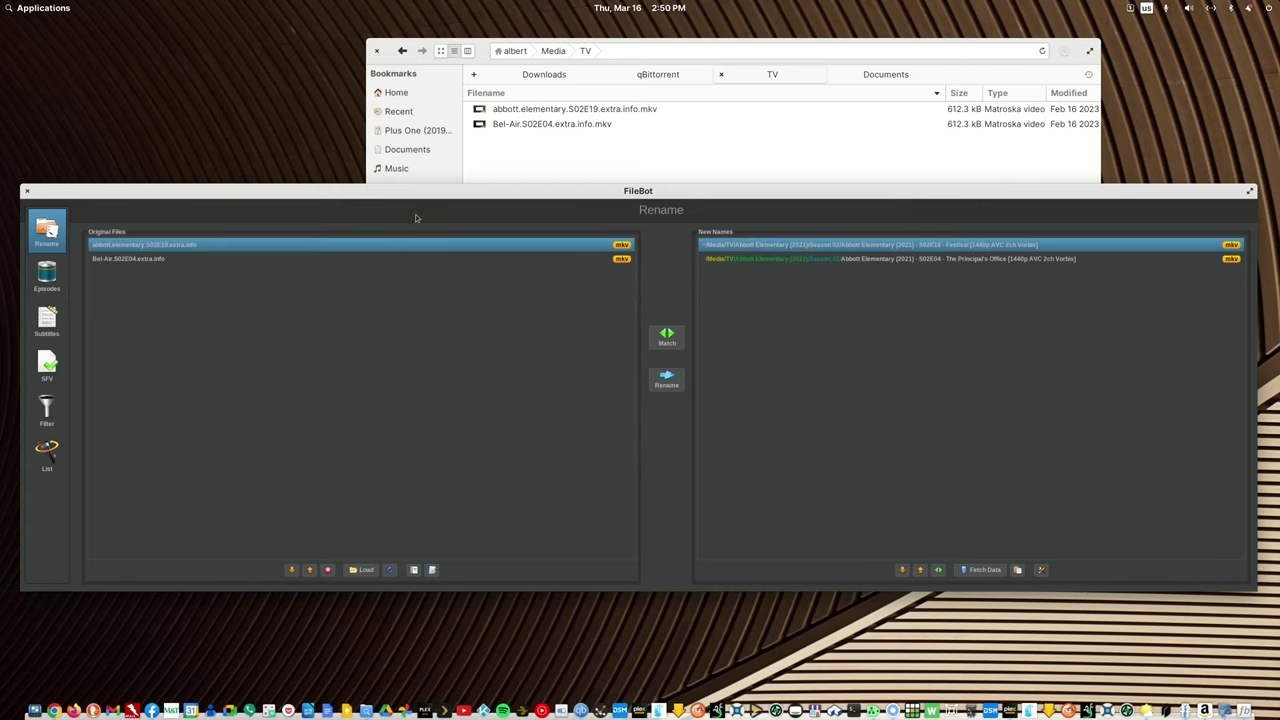
click(25, 191)
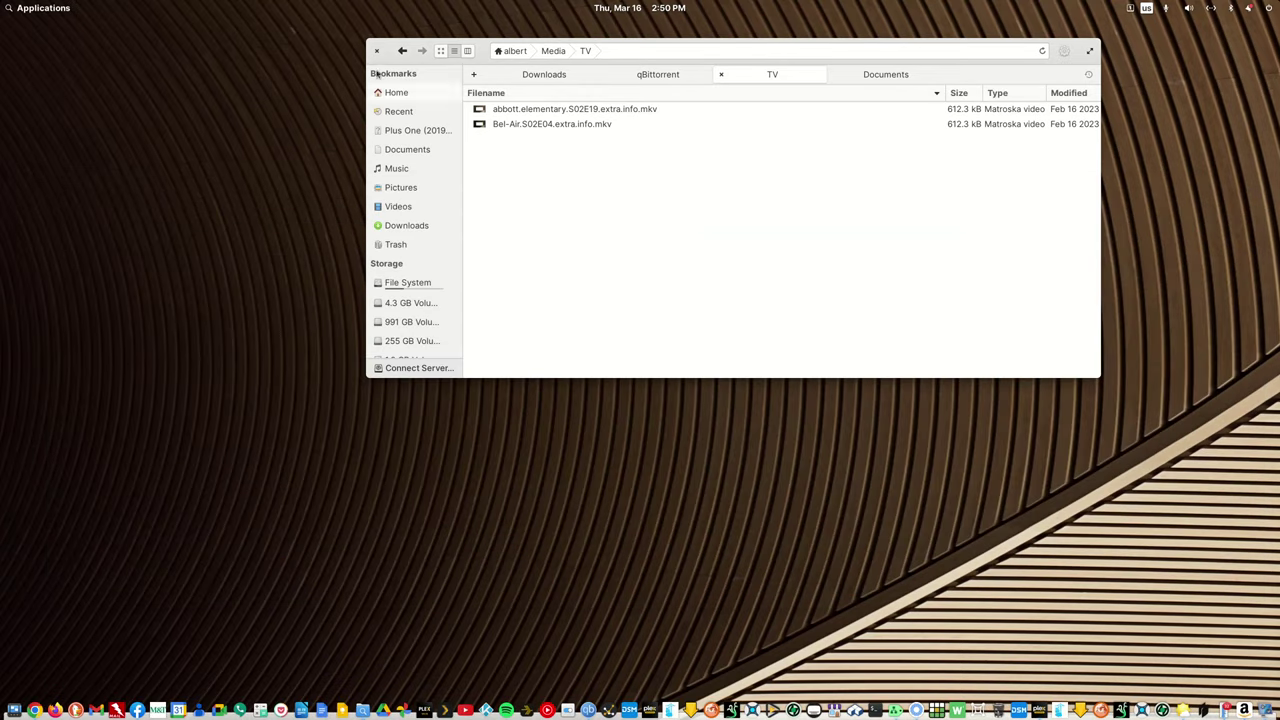
Load the TV folder into FileBot again and apply the Organize Episodes for Plex preset
click(402, 50)
right_click(499, 126)
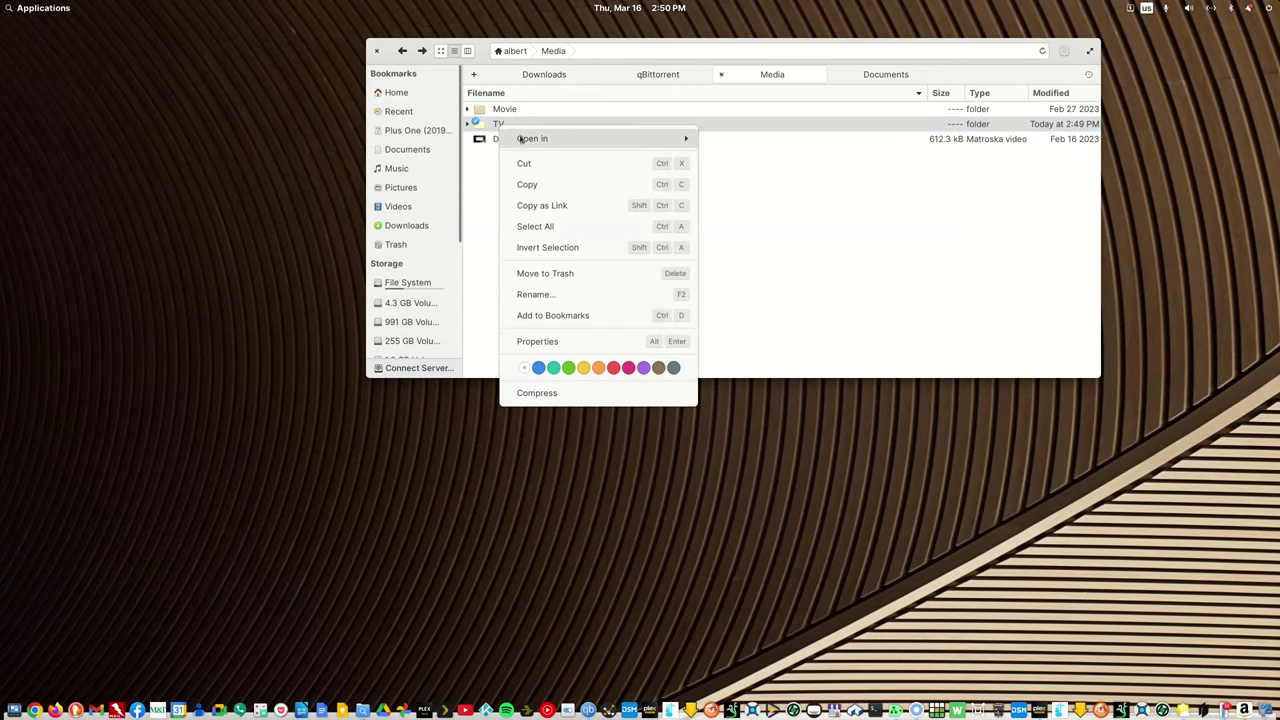
mouse_move(660, 137)
click(785, 226)
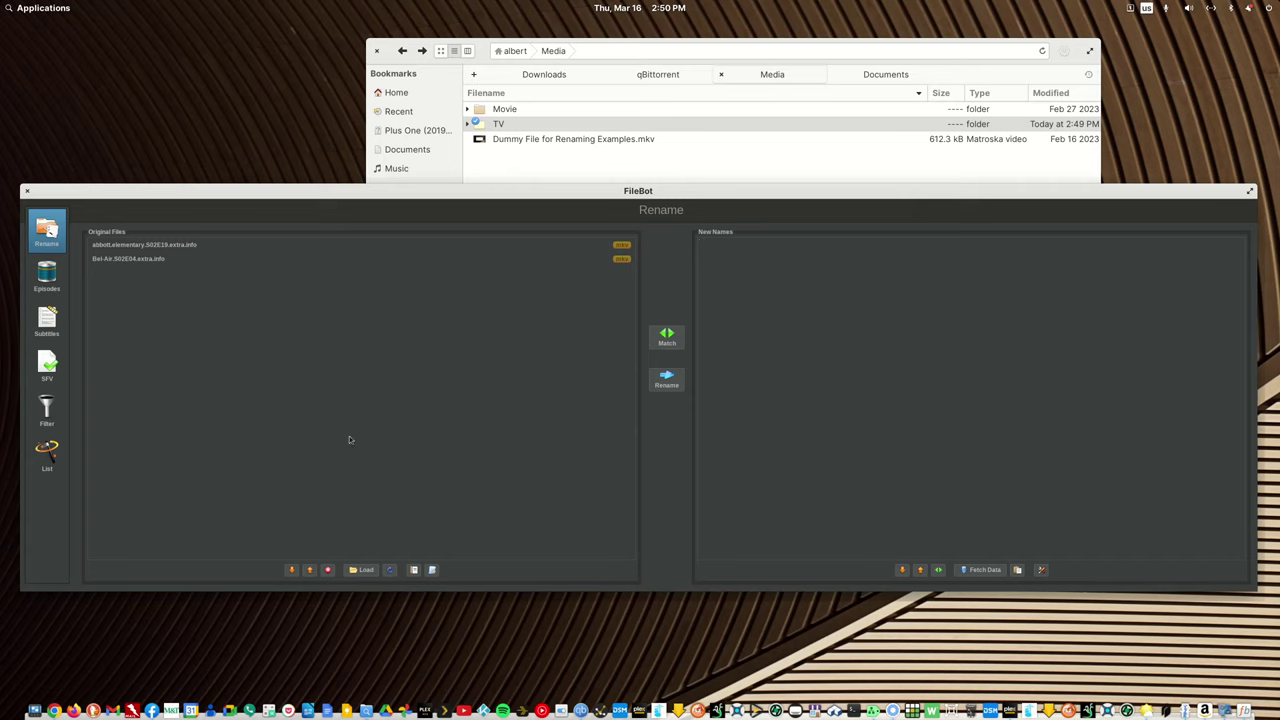
click(432, 570)
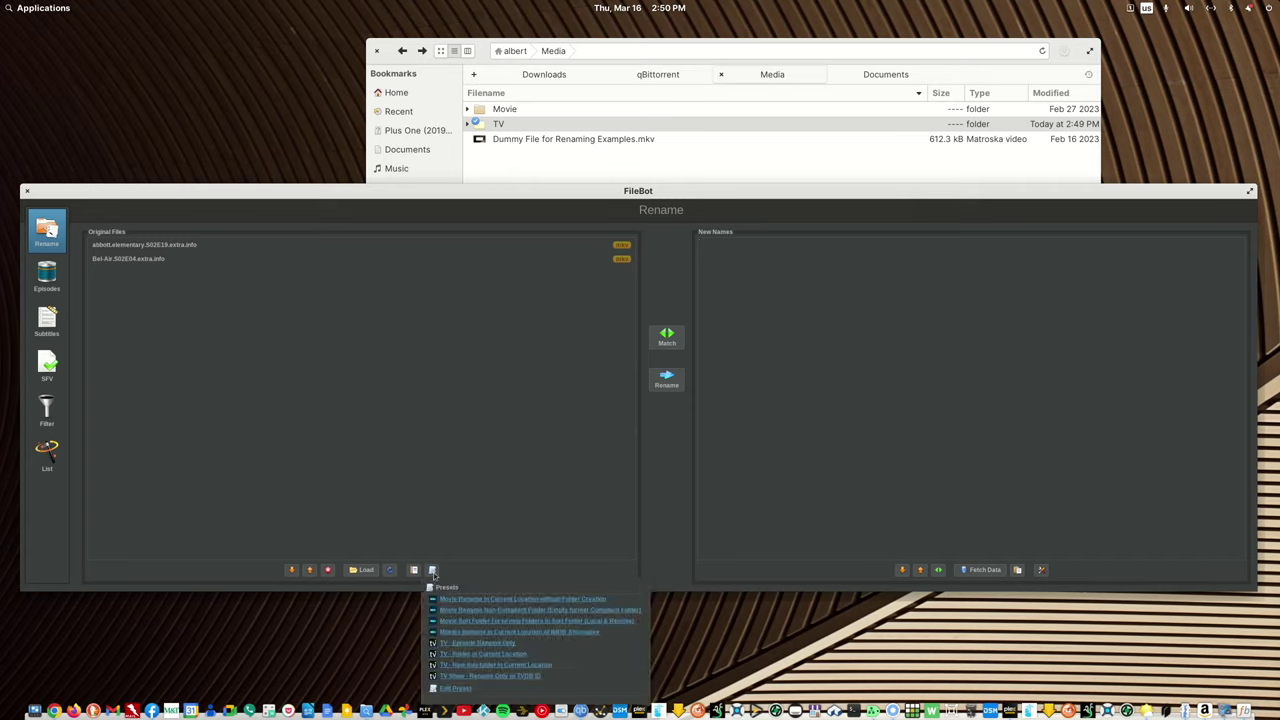
click(504, 495)
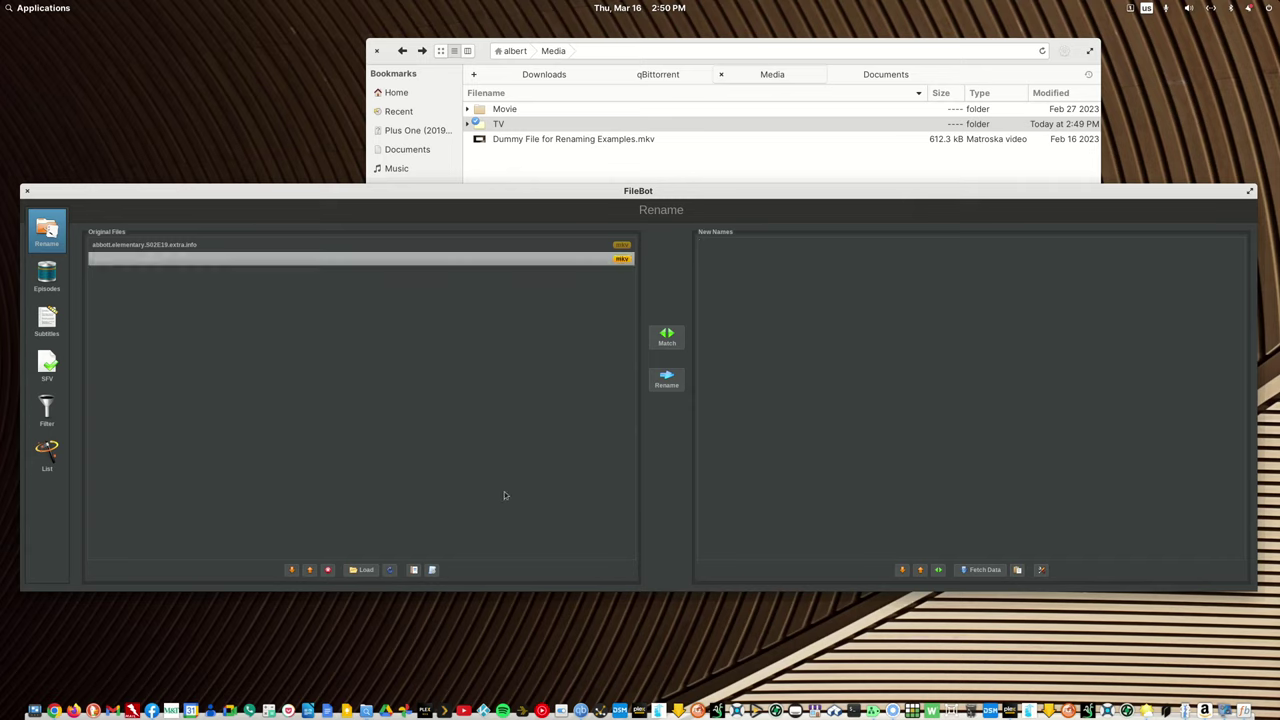
click(432, 570)
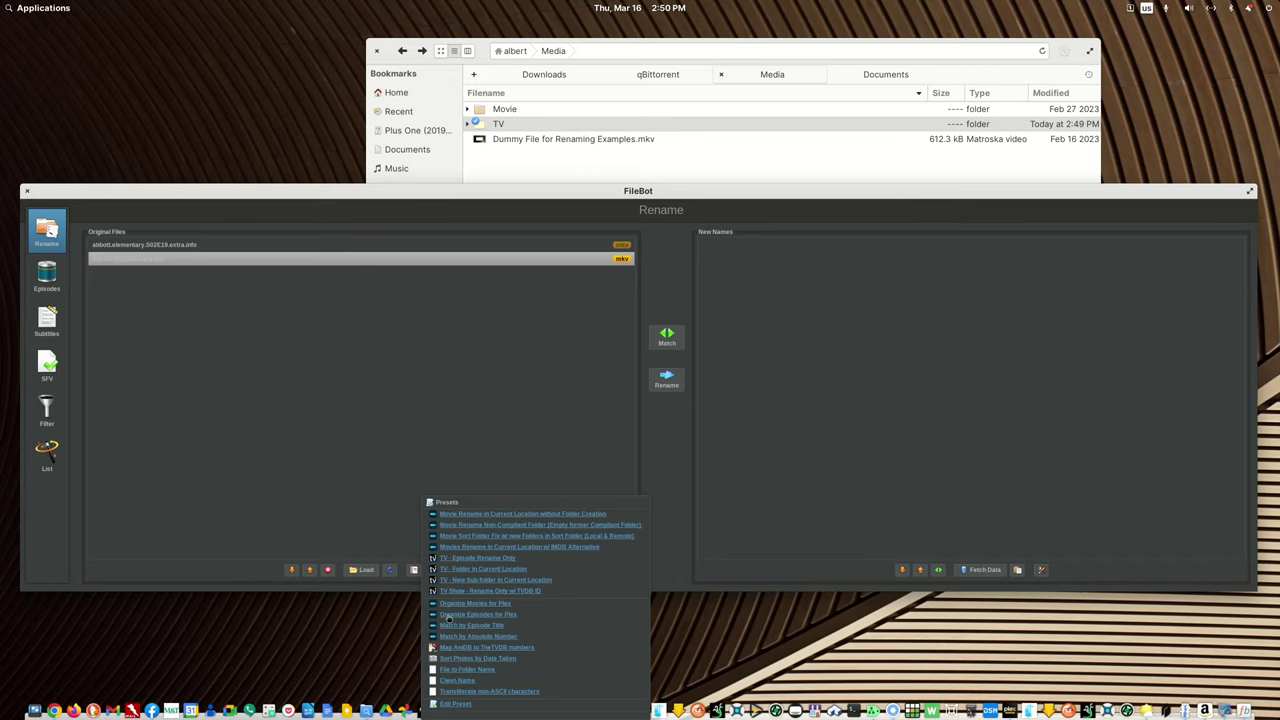
click(486, 614)
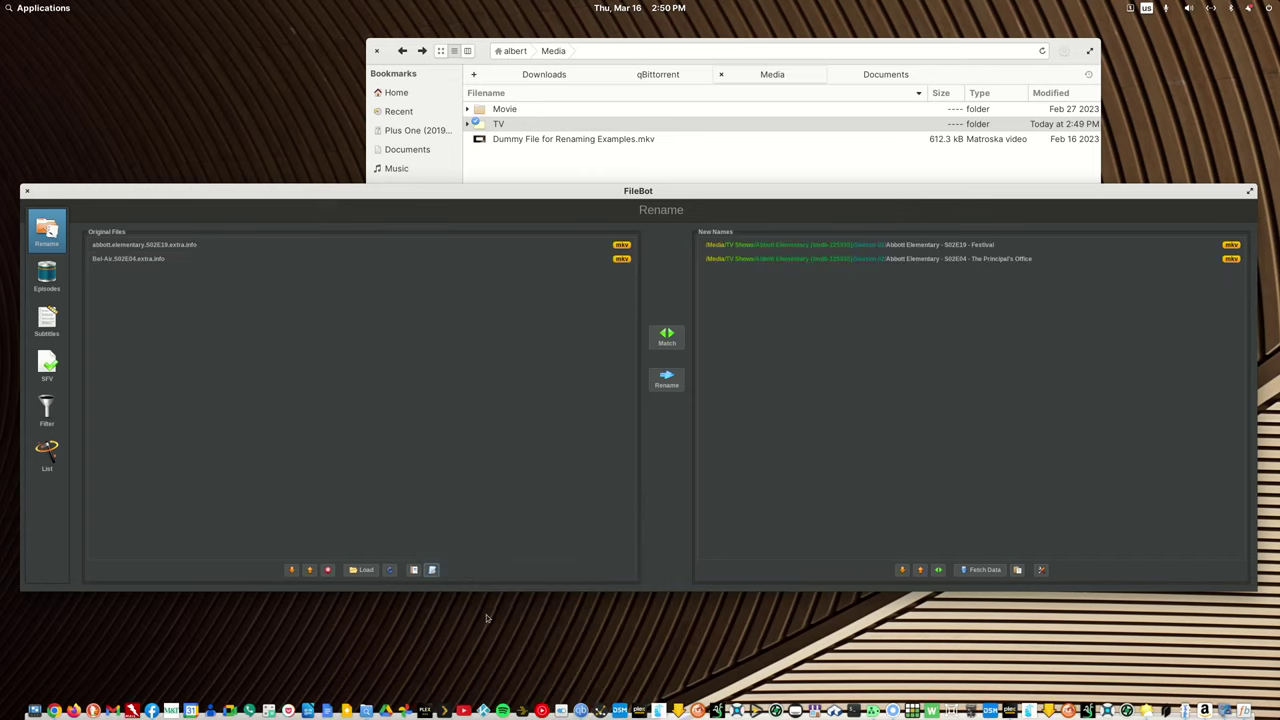
Check the new names proposed for both episodes and close FileBot without renaming
click(776, 262)
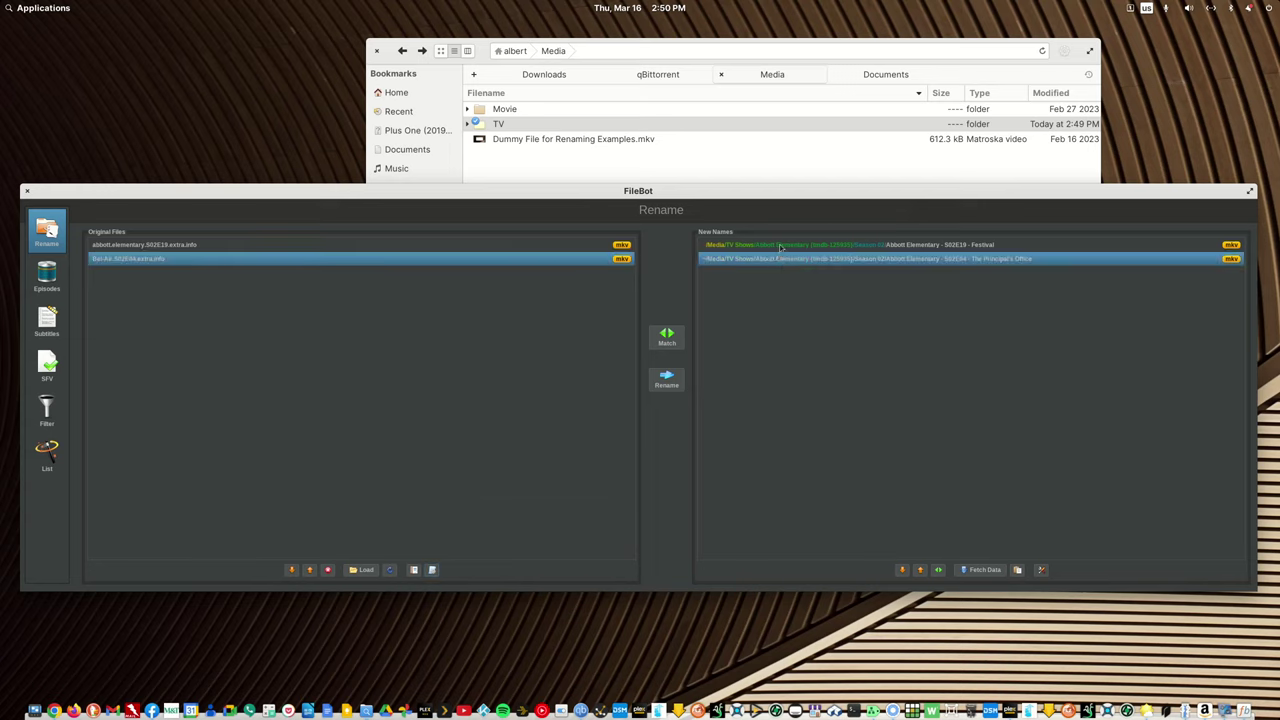
click(781, 247)
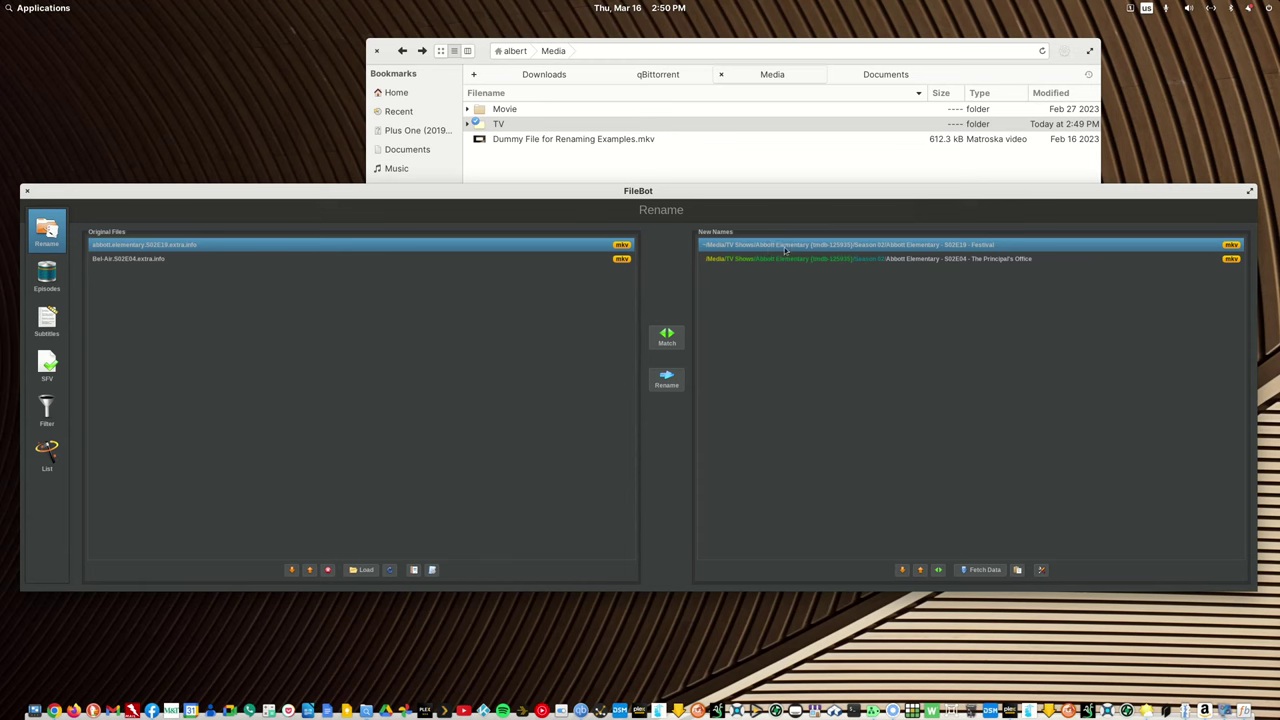
click(27, 191)
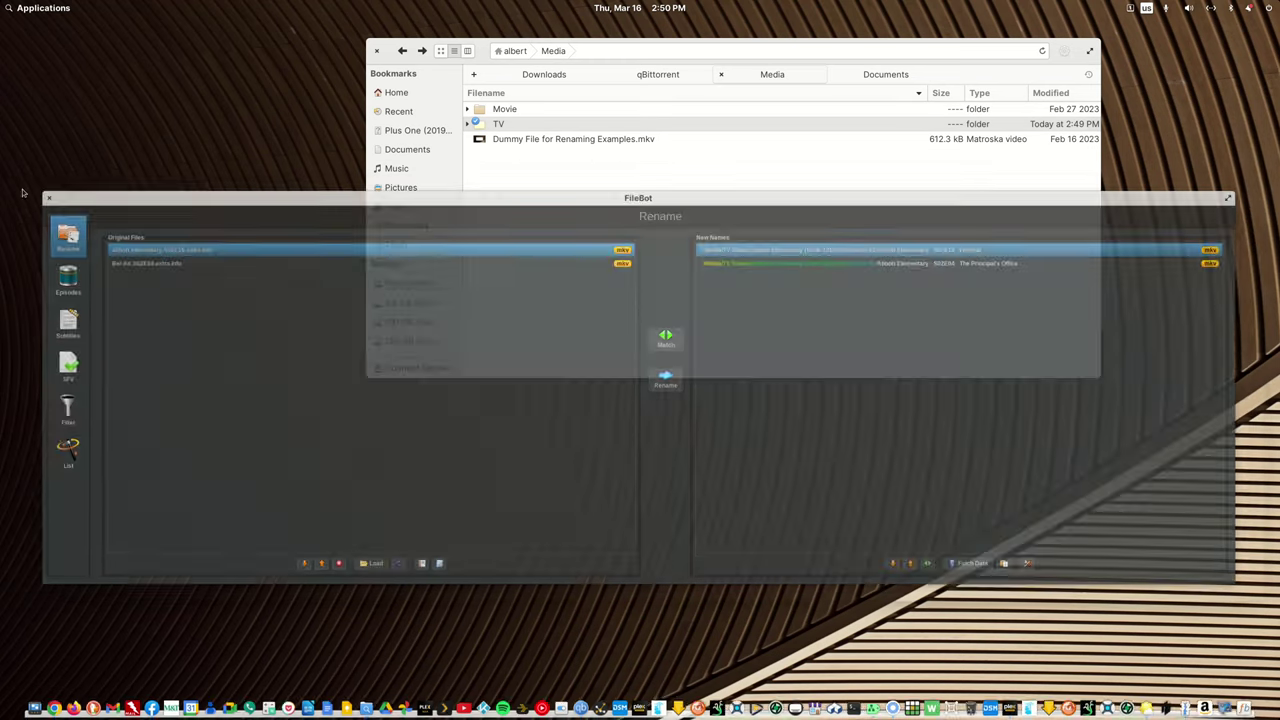
Create a folder named Abbott Elementary inside the TV folder
click(503, 125)
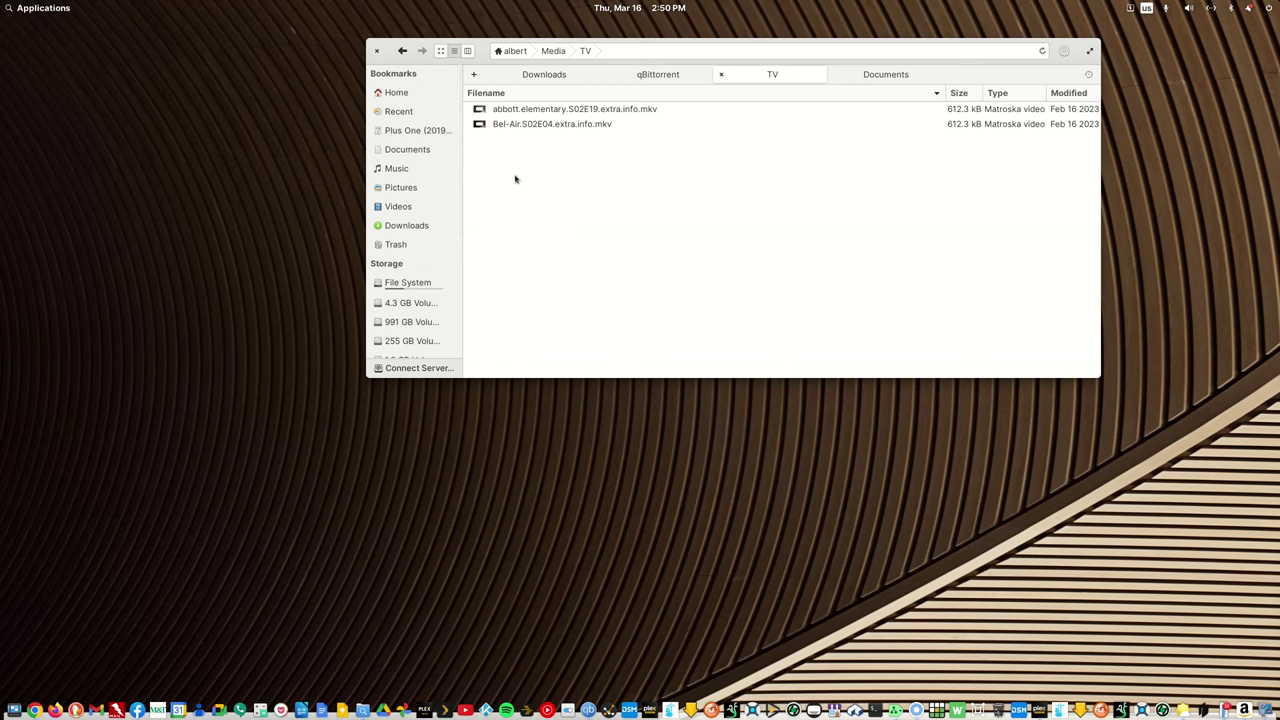
right_click(516, 176)
mouse_move(554, 248)
click(750, 249)
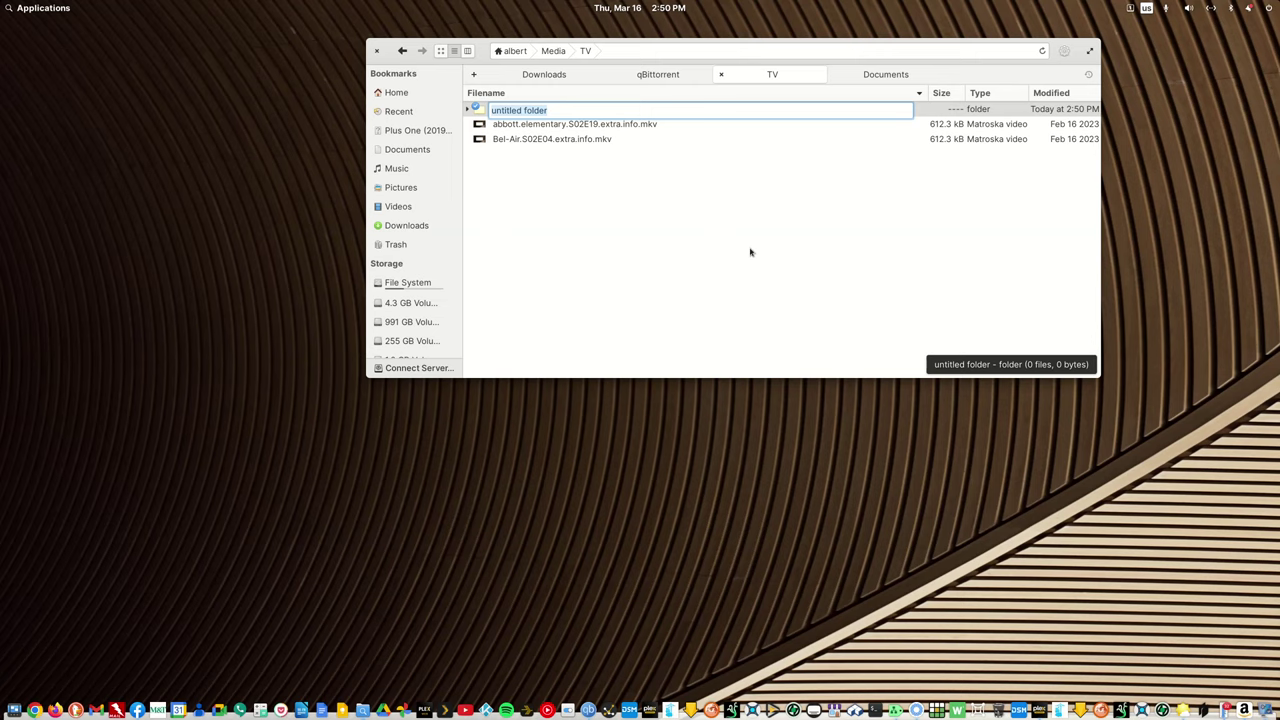
text(Abbott Elementary)
key(Return)
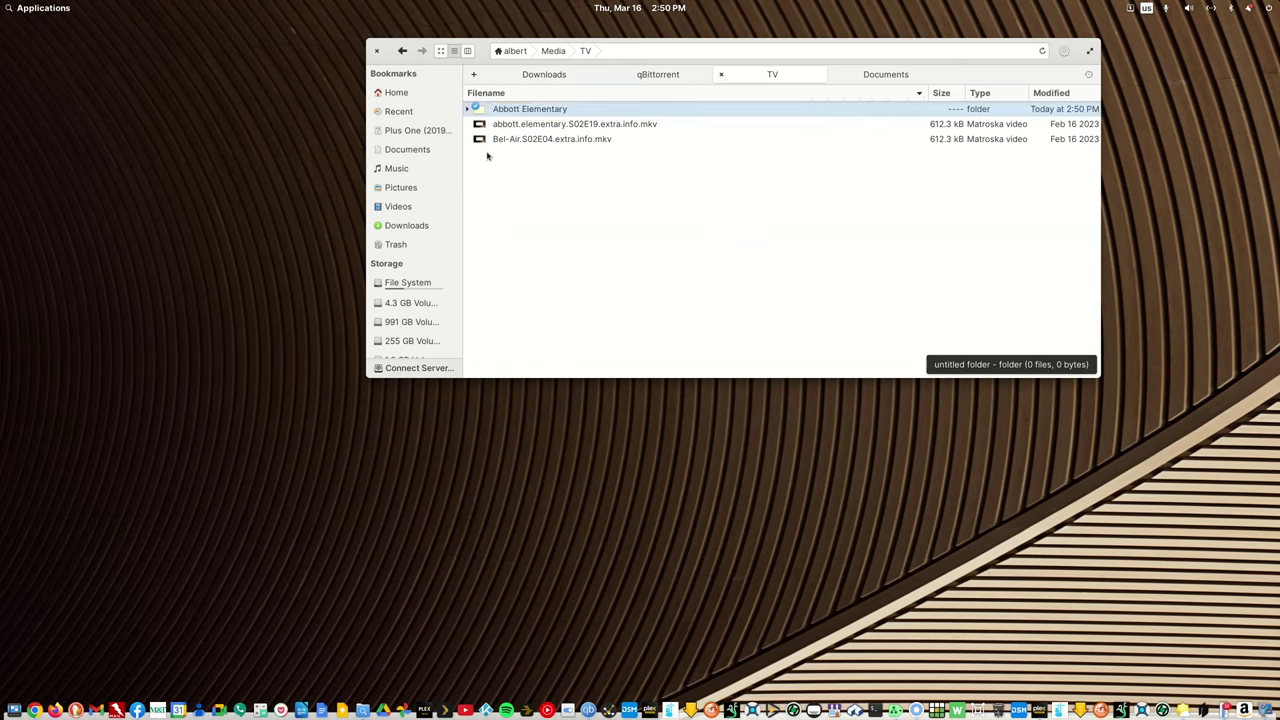
Create a second folder named Bel-Air inside the TV folder
right_click(527, 163)
mouse_move(557, 228)
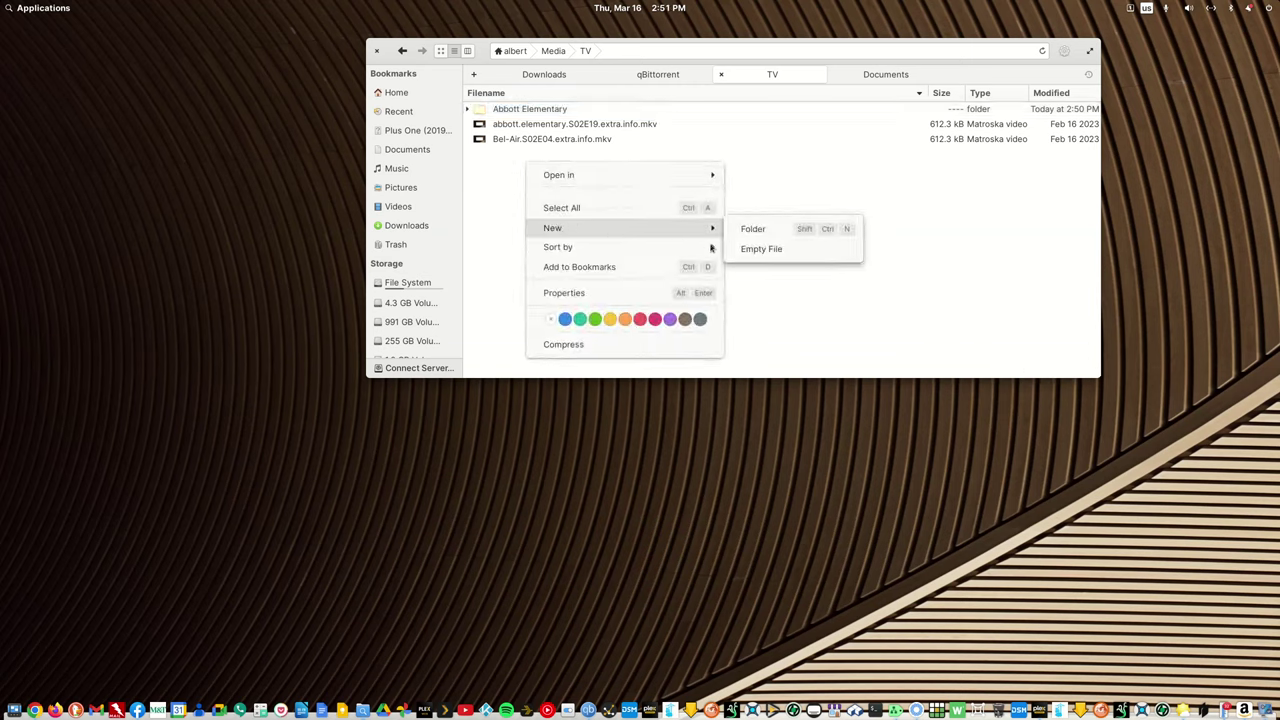
click(736, 229)
text(Bel-Air)
key(Return)
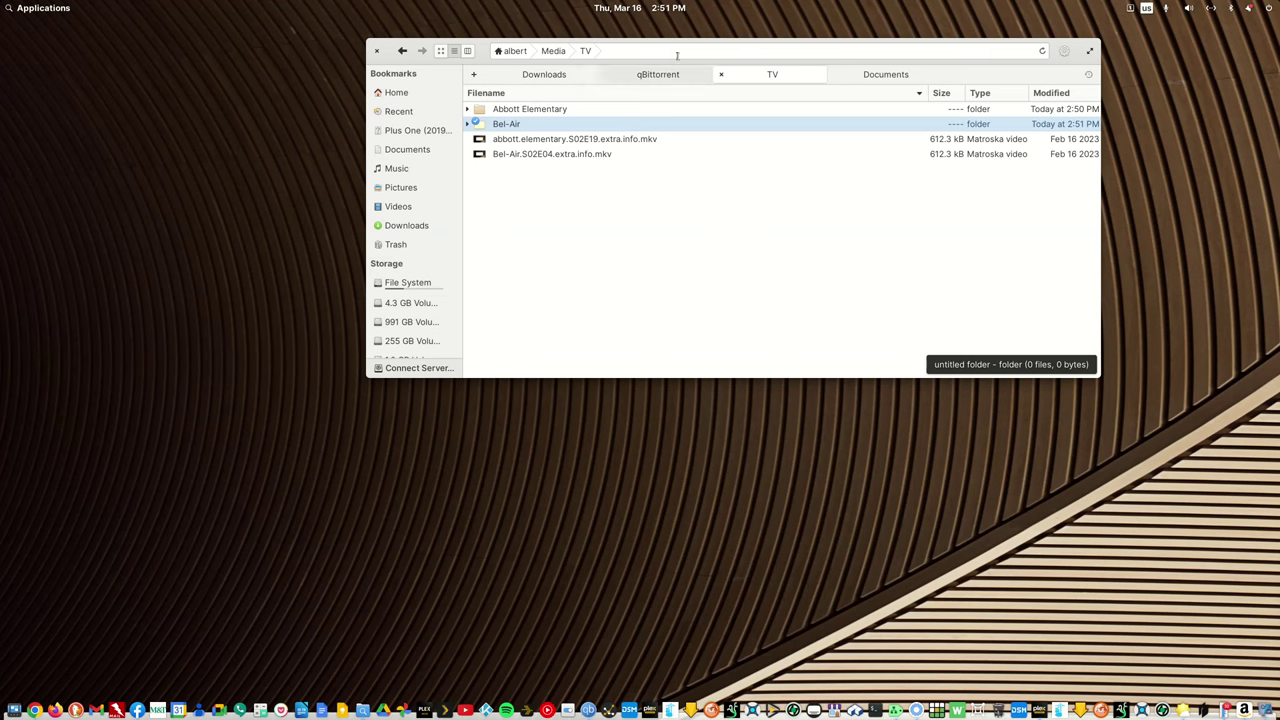
Move abbott.elementary.S02E19.extra.info.mkv into the Abbott Elementary folder
right_click(555, 145)
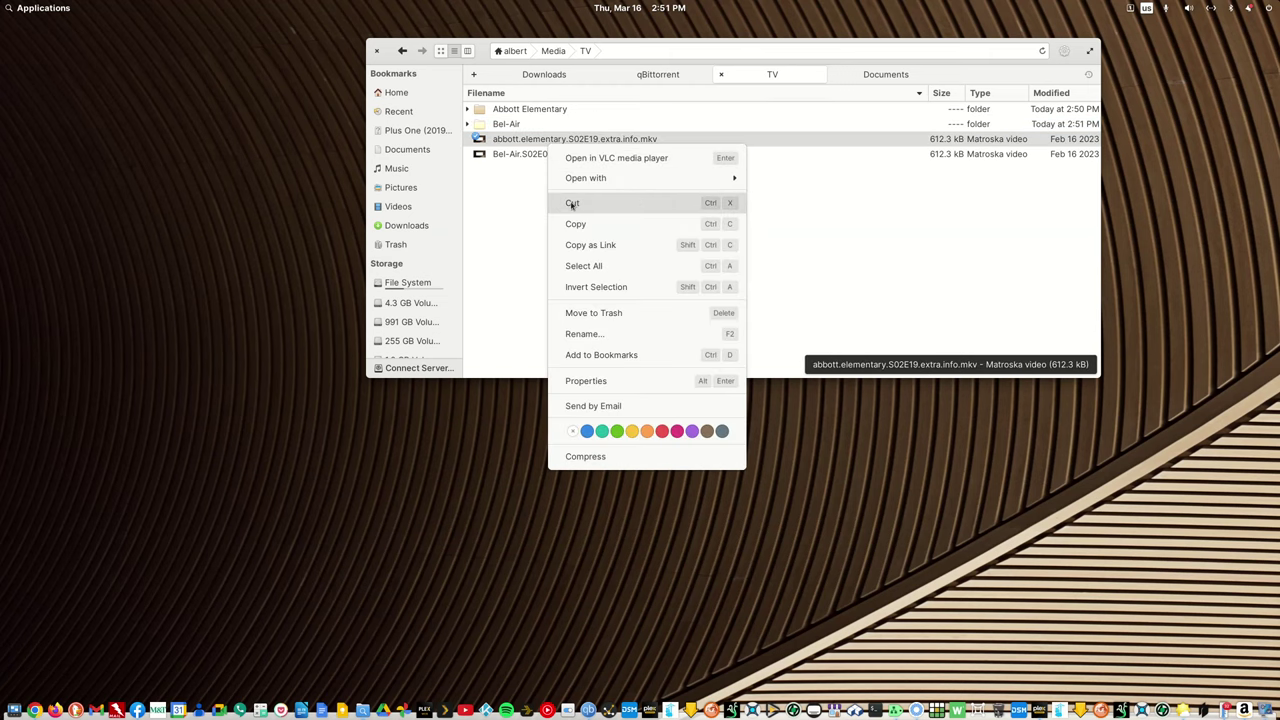
click(571, 203)
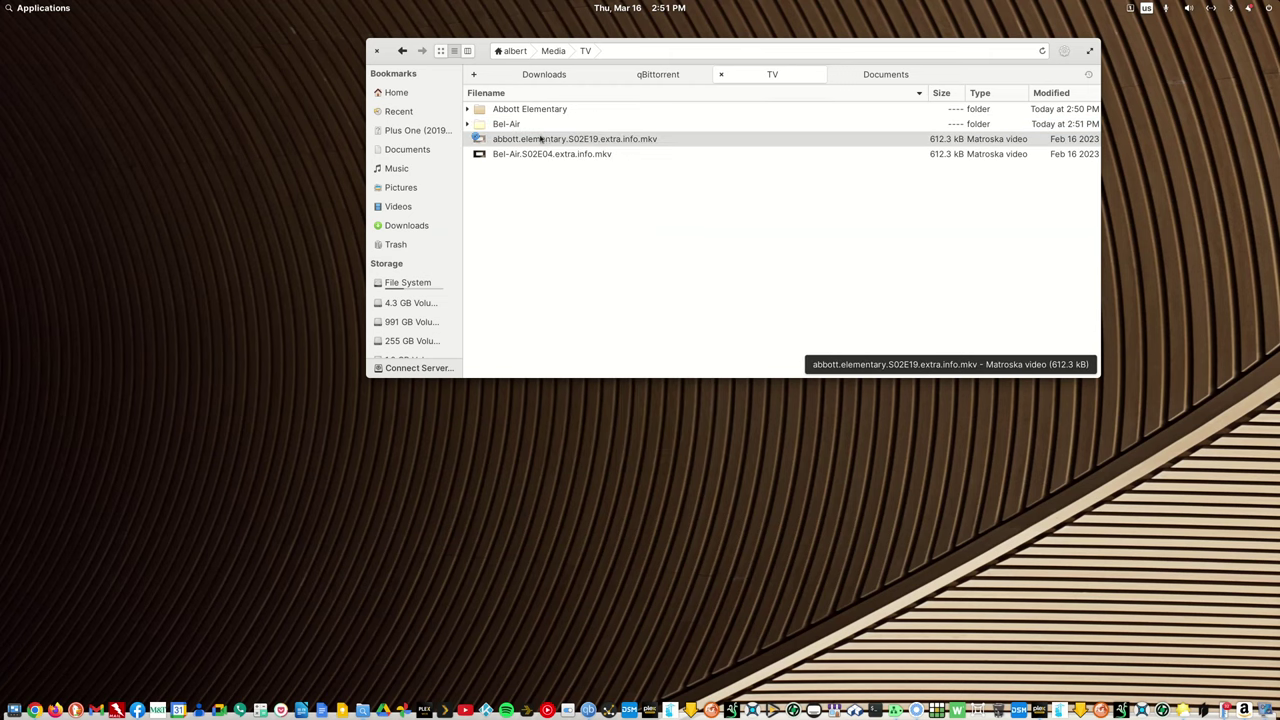
right_click(538, 110)
click(570, 211)
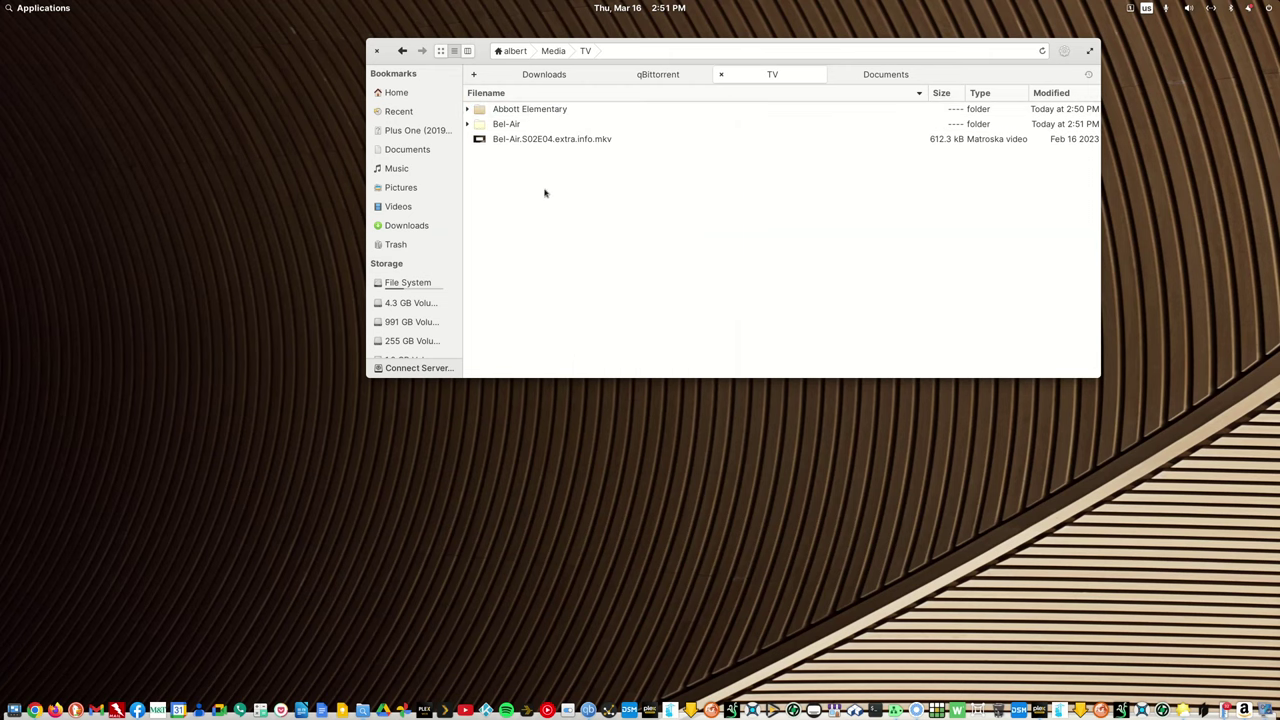
right_click(538, 141)
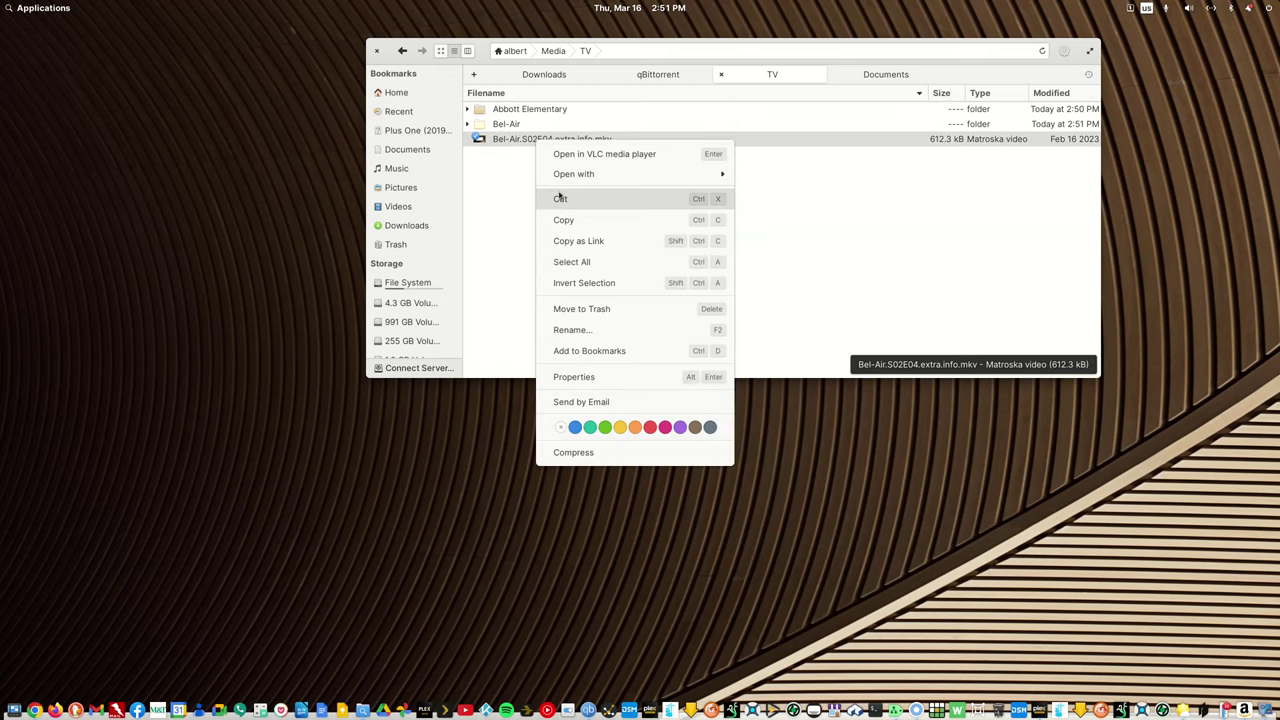
click(560, 197)
right_click(509, 124)
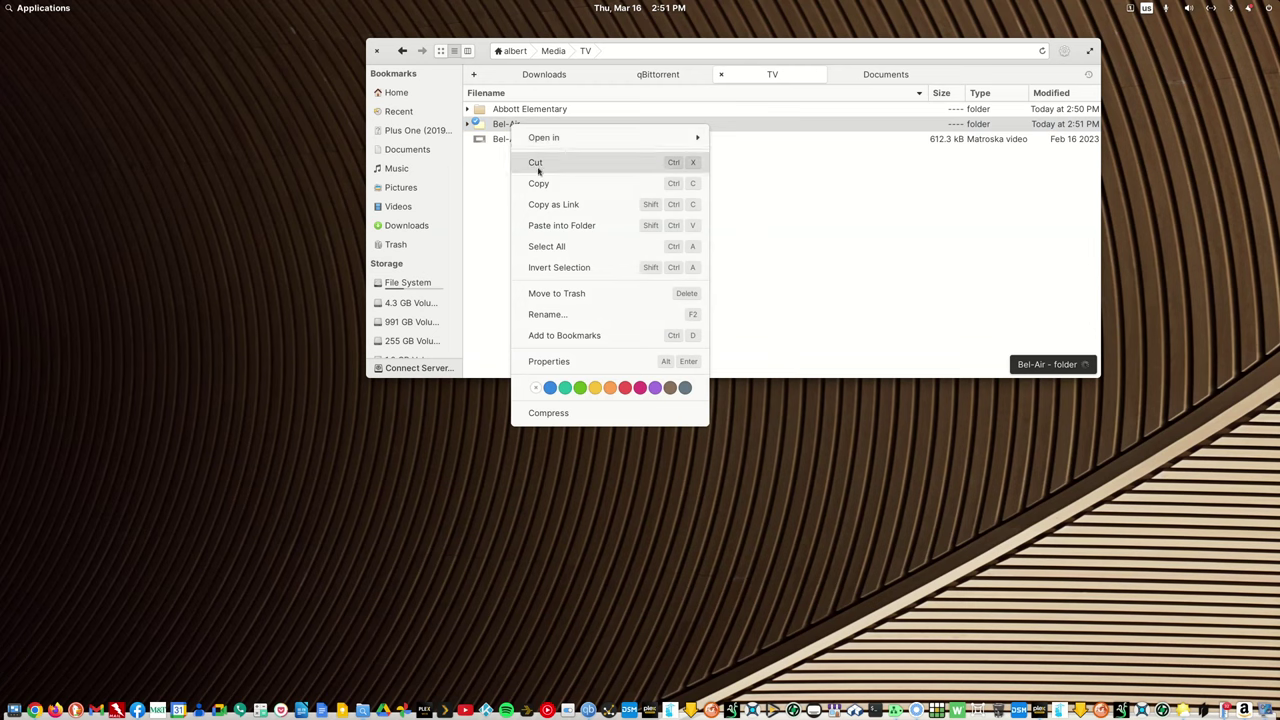
click(733, 222)
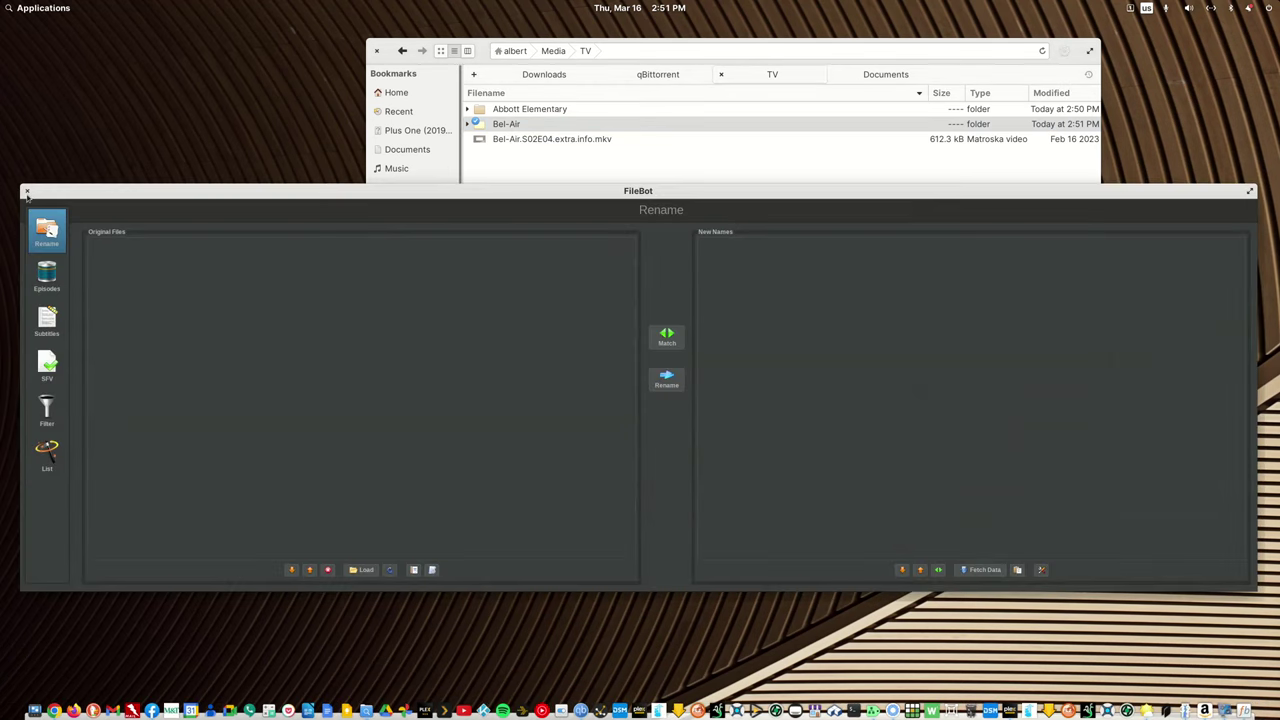
click(27, 192)
Move Bel-Air.S02E04.extra.info.mkv into the Bel-Air folder
right_click(562, 139)
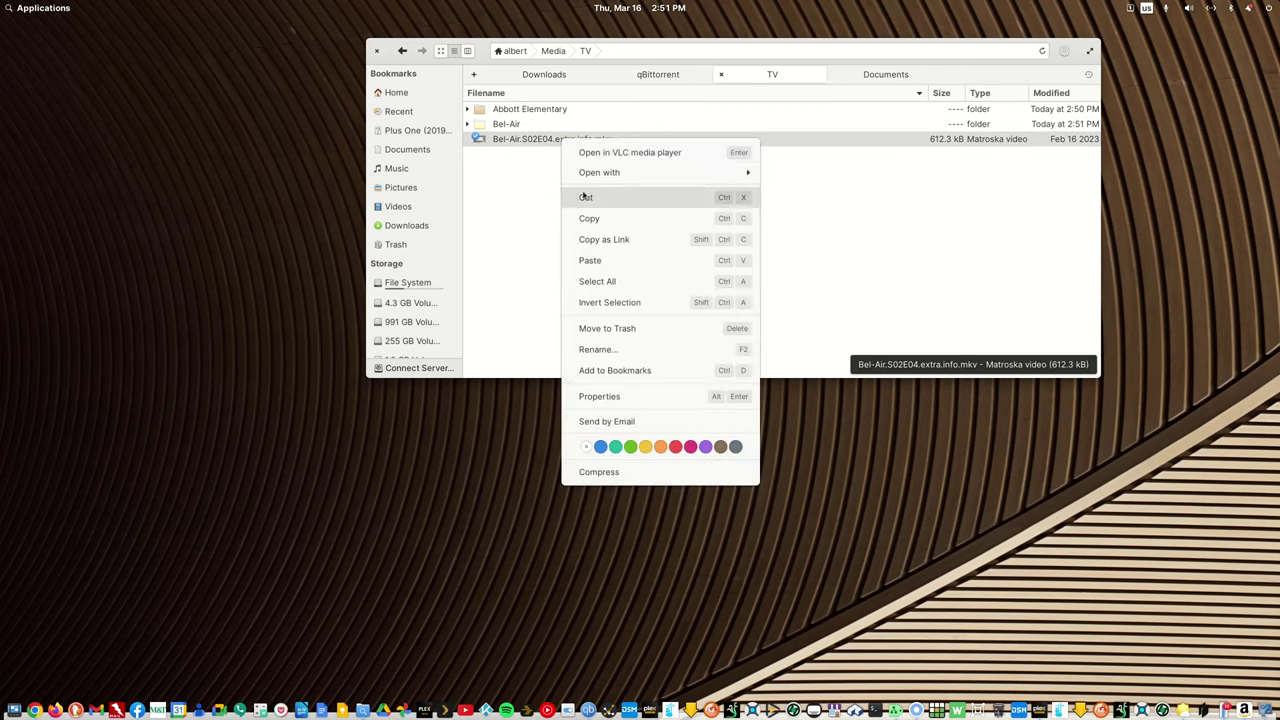
click(585, 197)
right_click(516, 125)
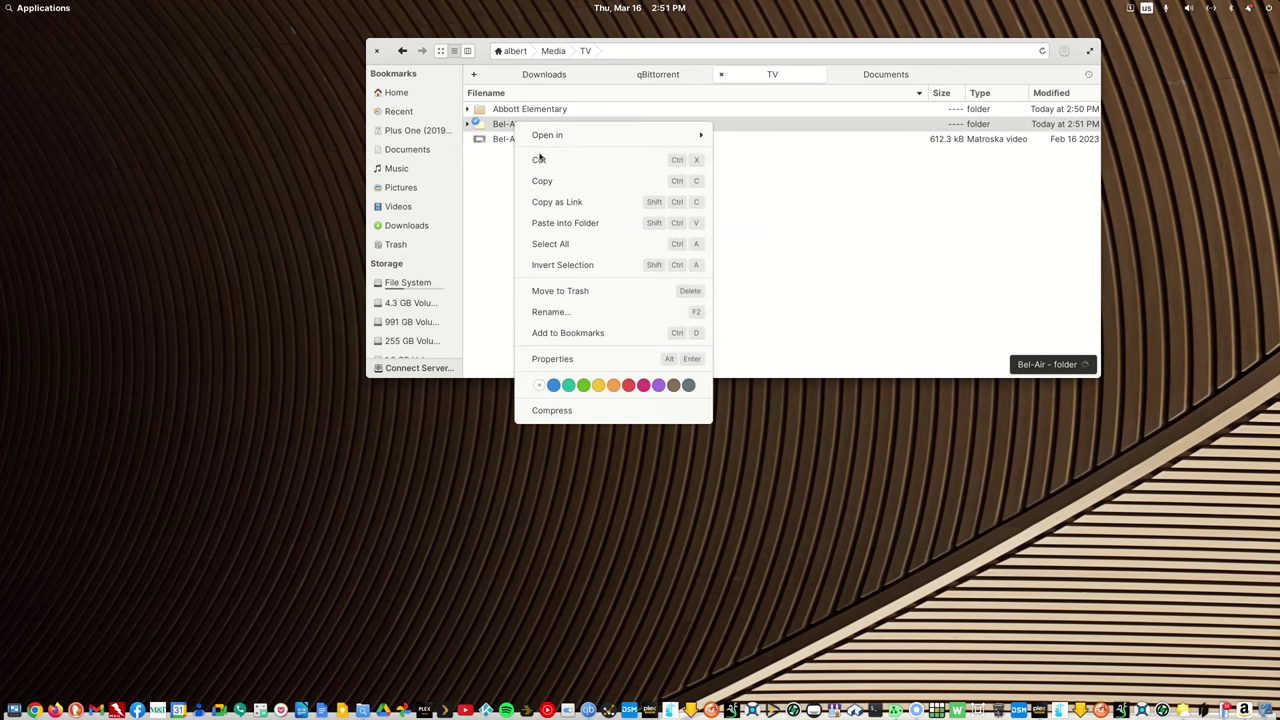
click(560, 224)
Check the contents of the Abbott Elementary and Bel-Air folders and return to the TV folder
double_click(535, 111)
key(alt+Left)
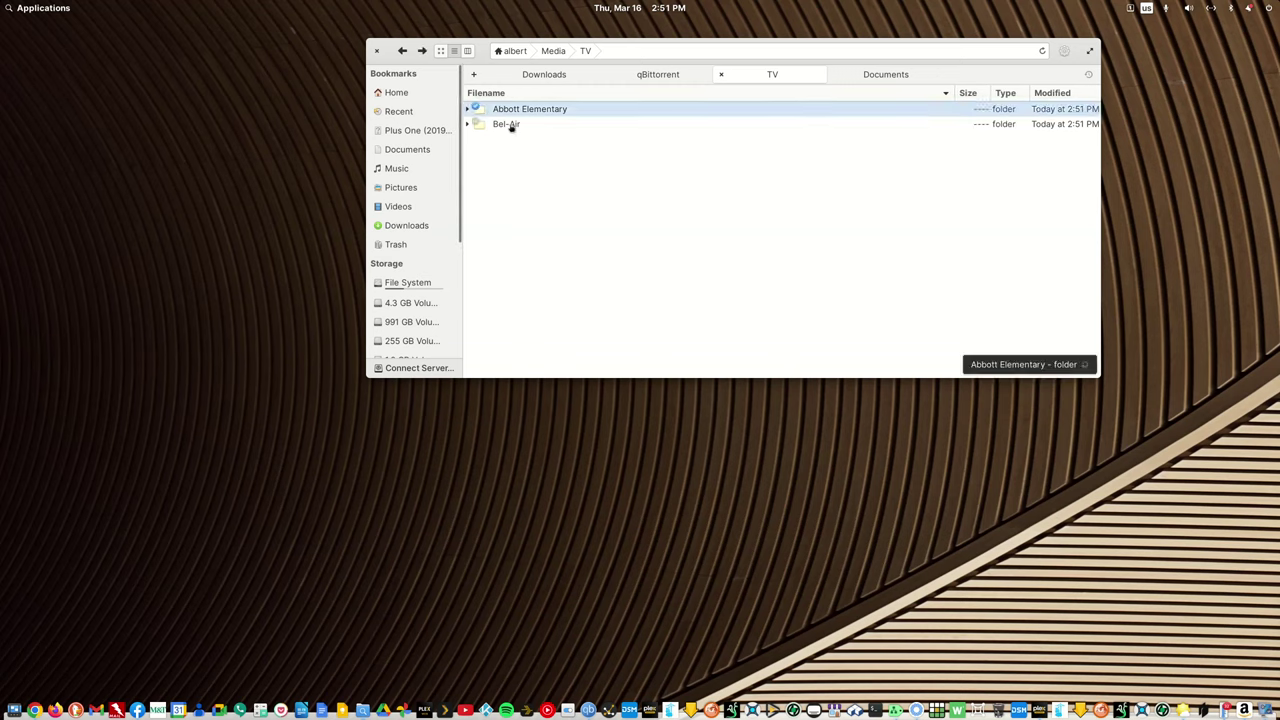
double_click(511, 126)
click(402, 50)
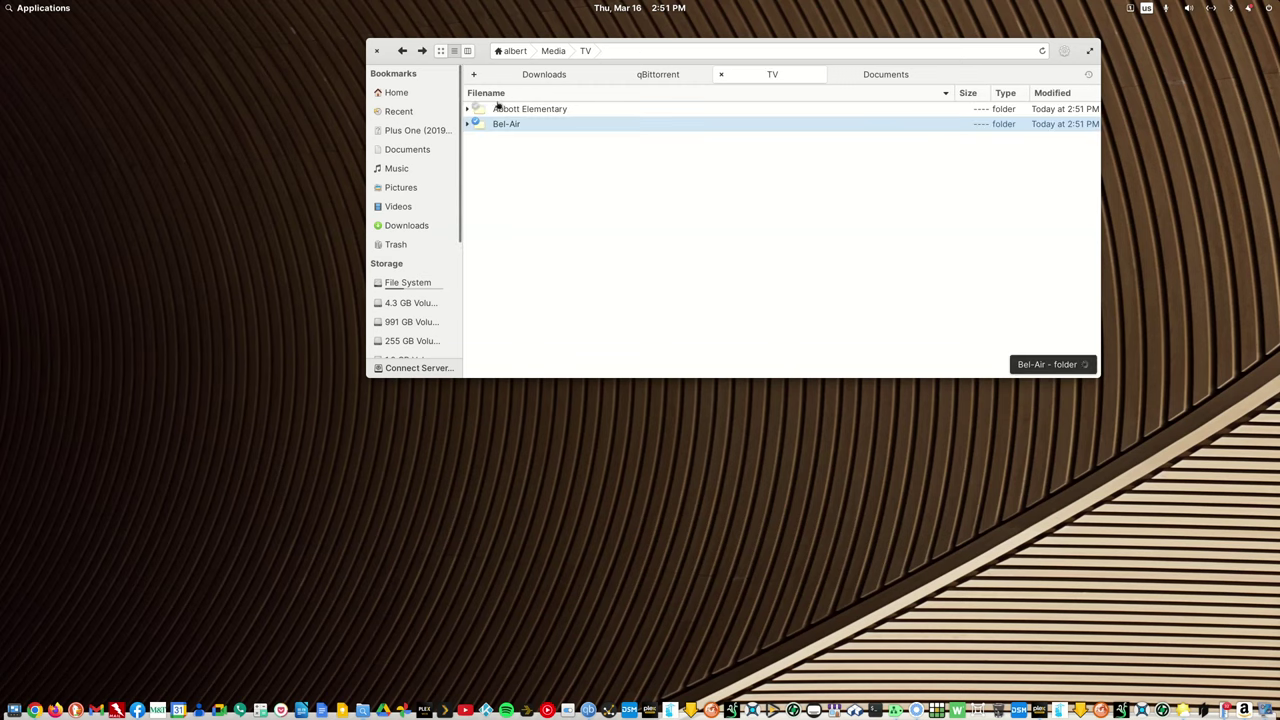
Check the Bel-Air folder's contents, return to the TV folder, and open the Abbott Elementary and Bel-Air folders together in FileBot
double_click(515, 125)
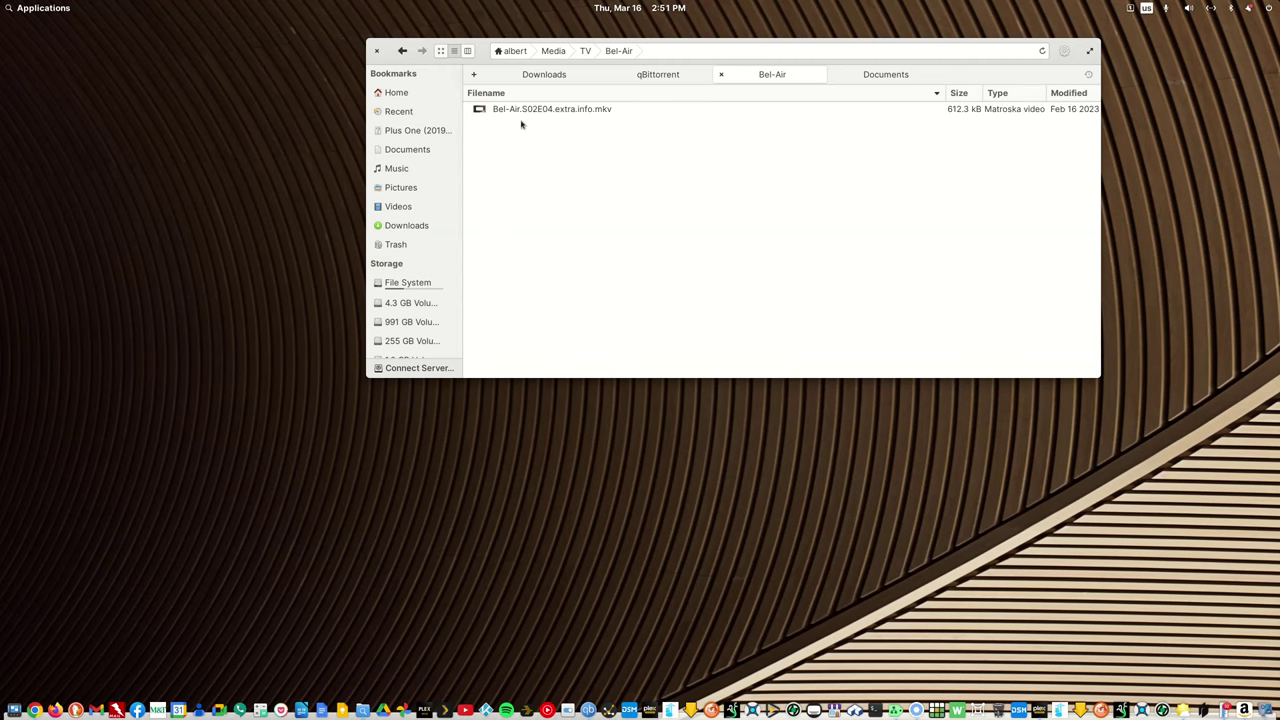
key(alt+Left)
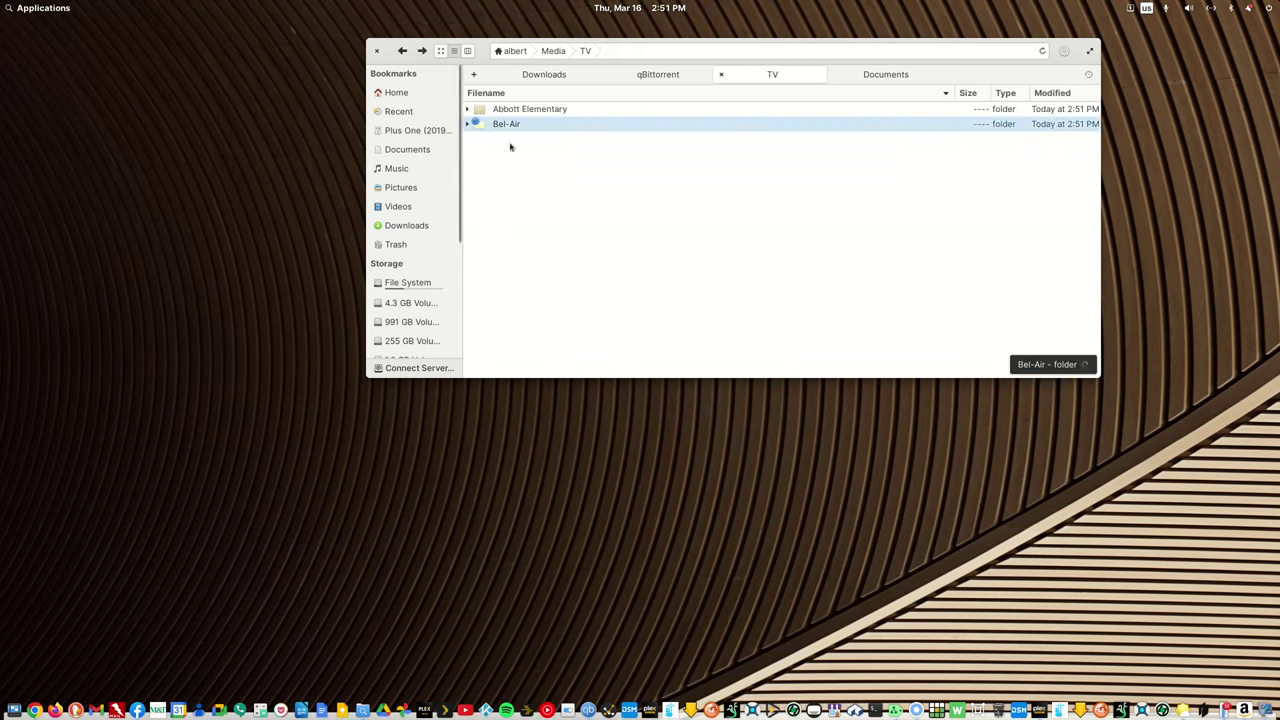
ctrl+click(519, 111)
right_click(520, 113)
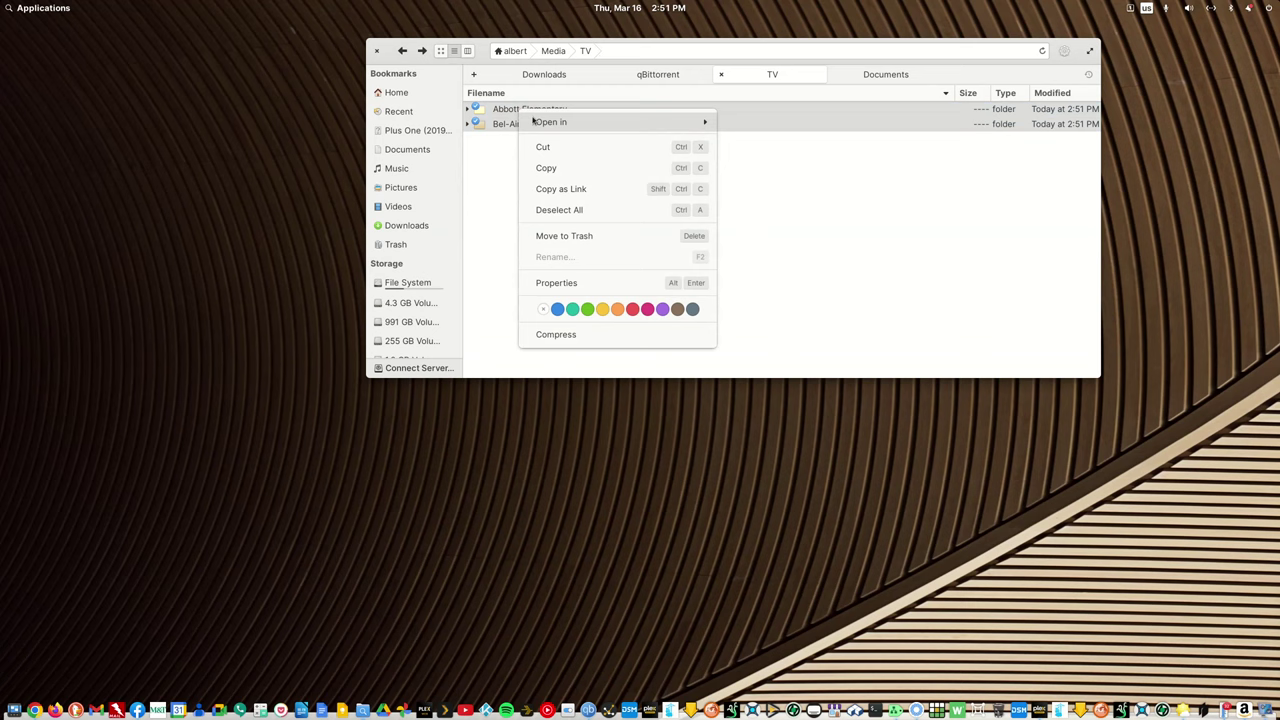
mouse_move(540, 121)
click(750, 206)
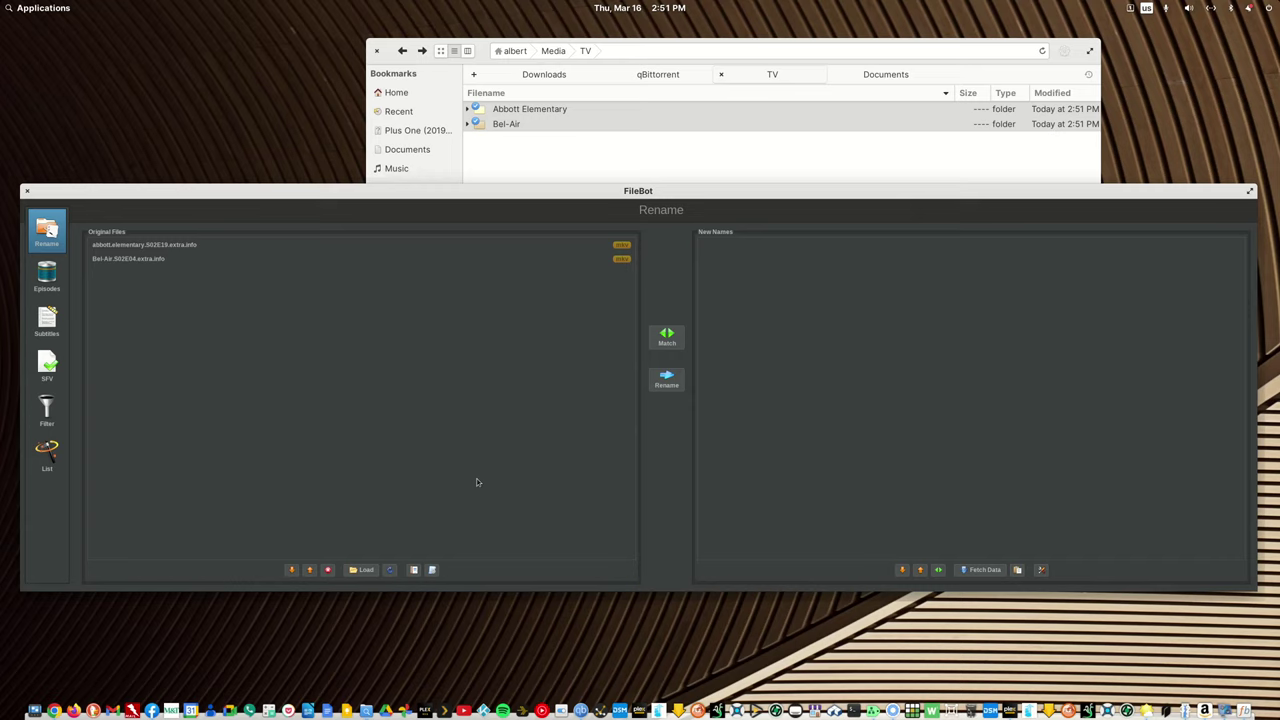
Match both loaded episode files with the Organize Episodes for Plex preset, and close FileBot without renaming
click(432, 569)
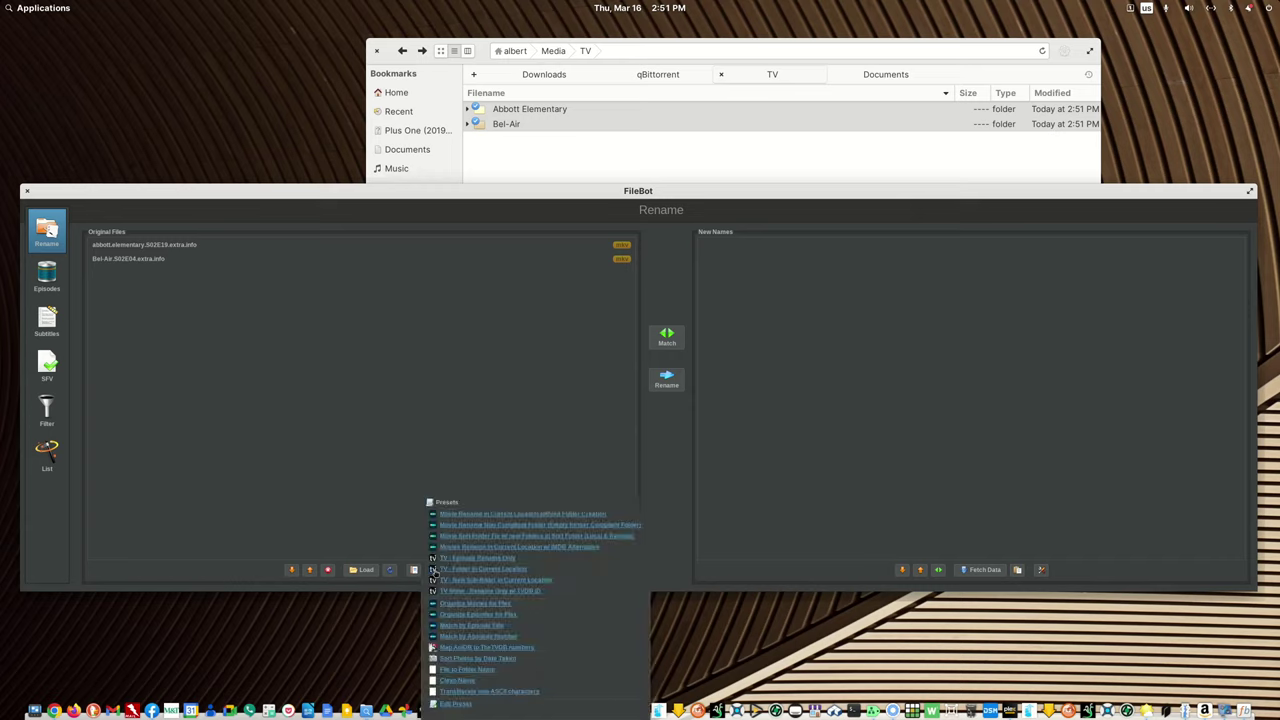
click(469, 616)
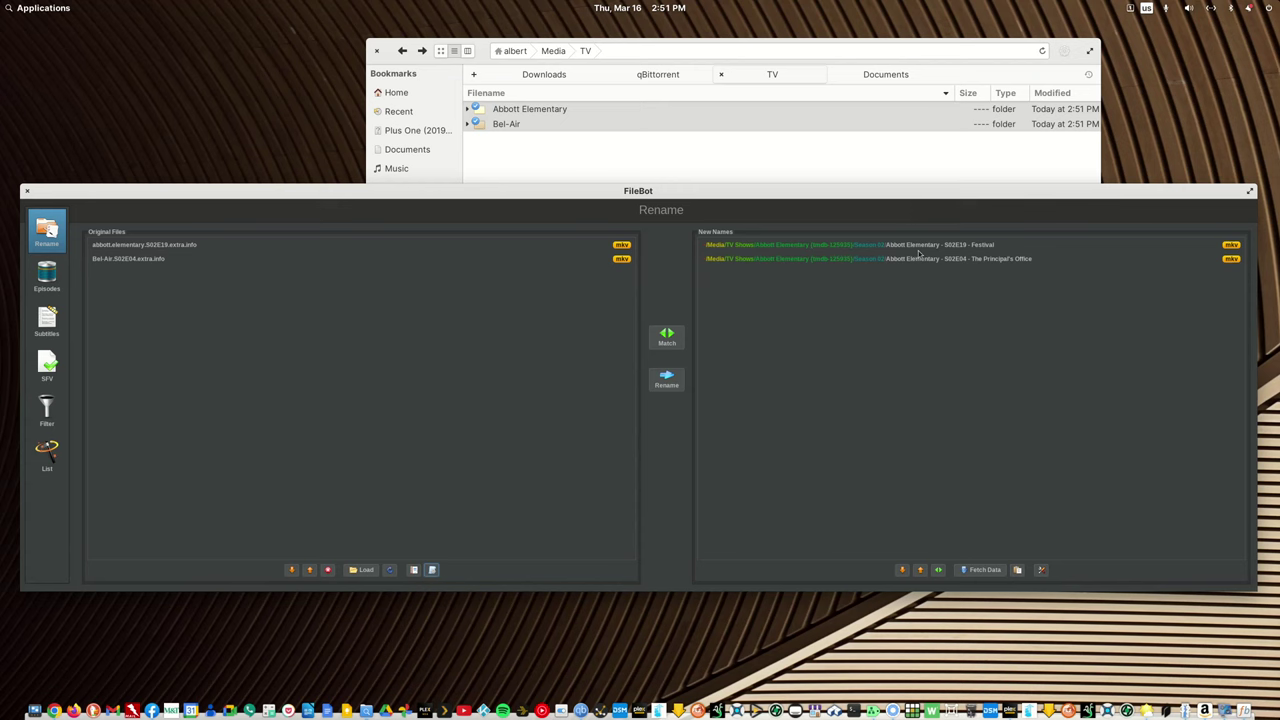
click(26, 191)
Load both show folders into FileBot again, examine the new names proposed for the two episodes, and close FileBot without renaming
right_click(500, 126)
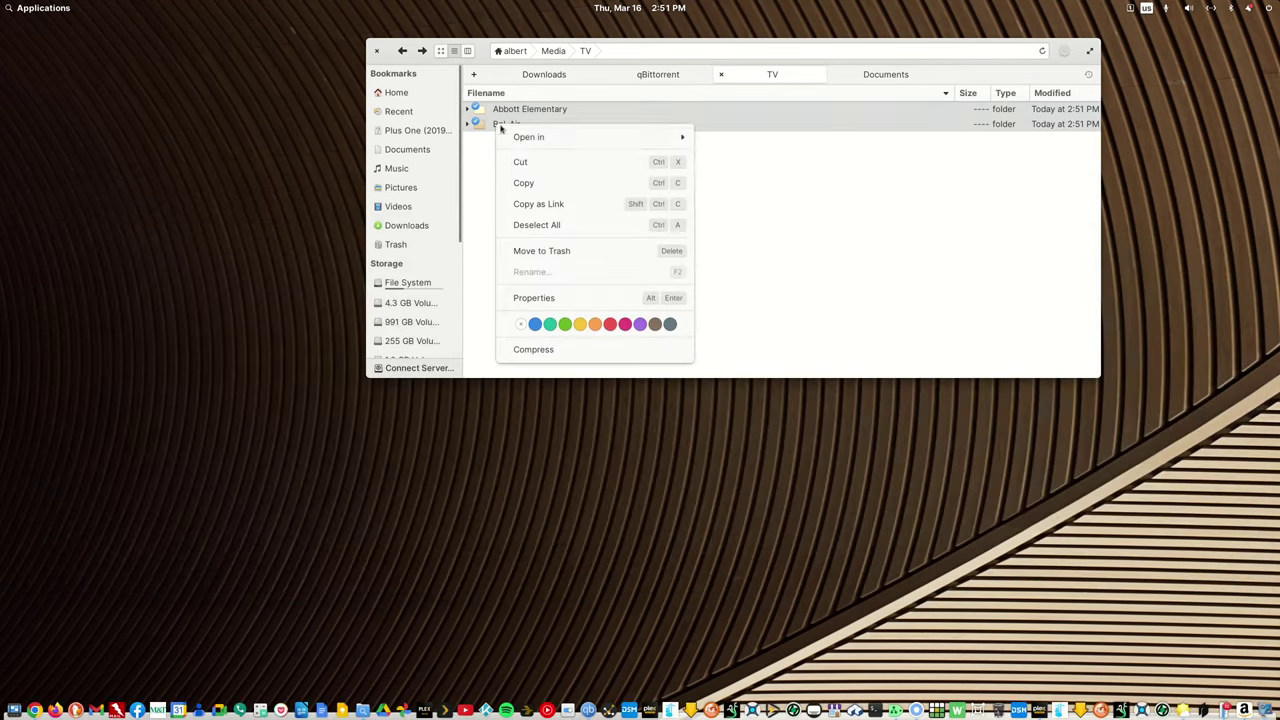
mouse_move(517, 140)
click(774, 224)
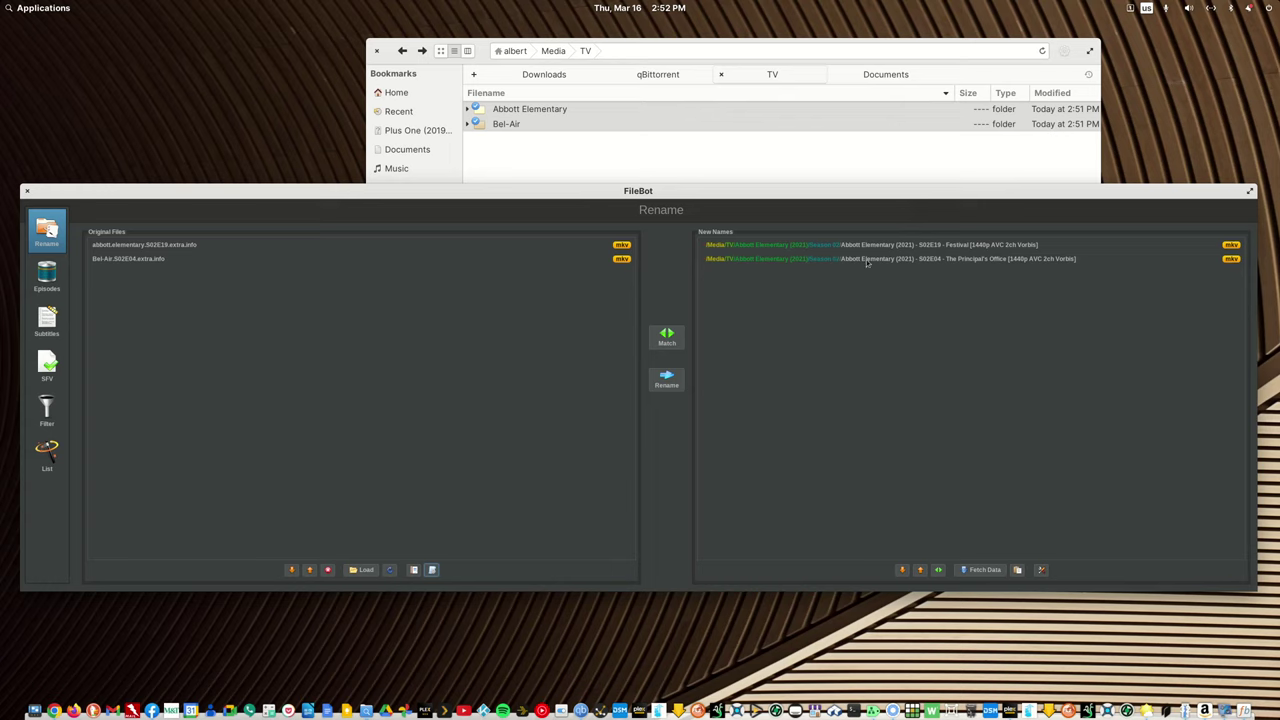
click(775, 258)
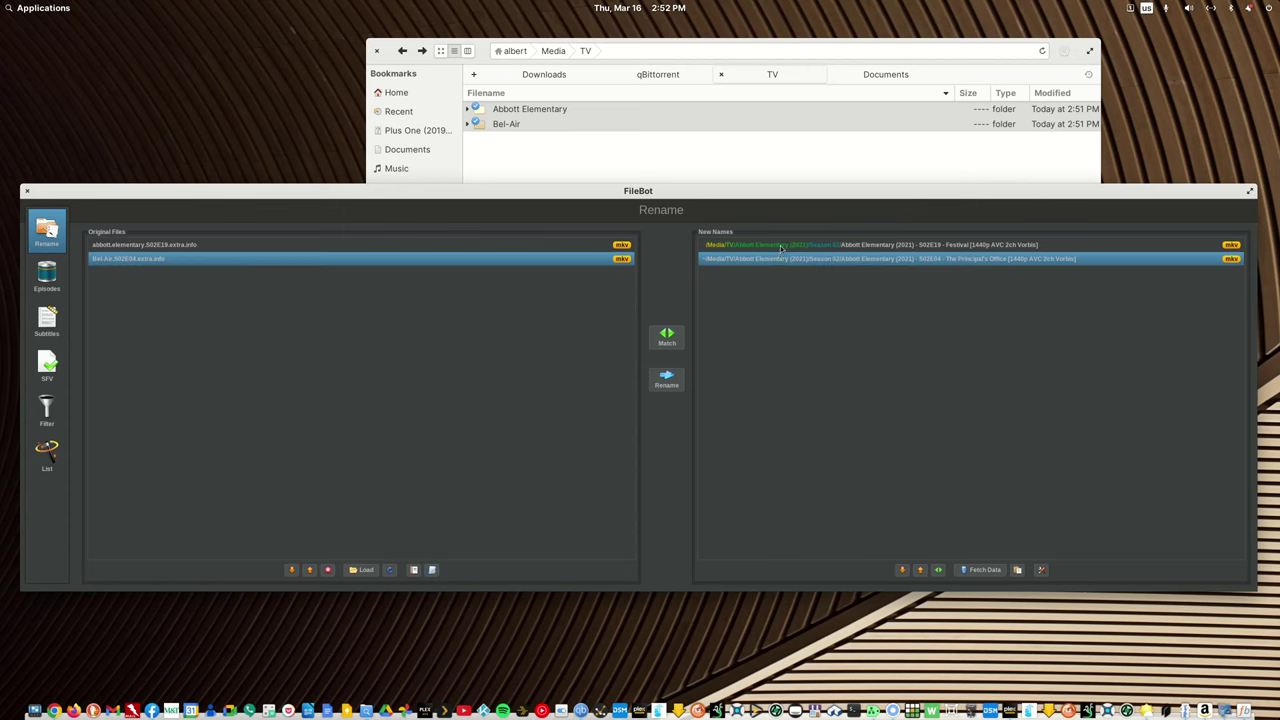
click(777, 246)
click(27, 191)
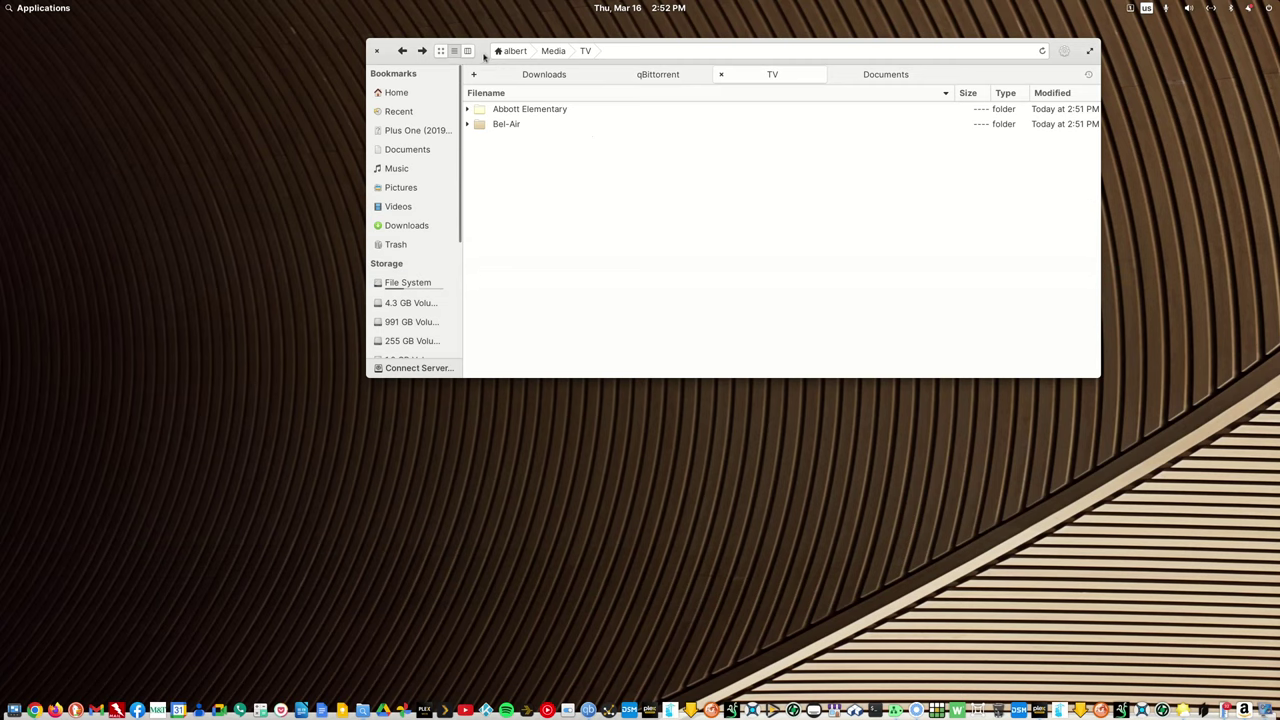
Move the file manager window aside and launch TVDB, bringing its window in front
drag(486, 52, 628, 61)
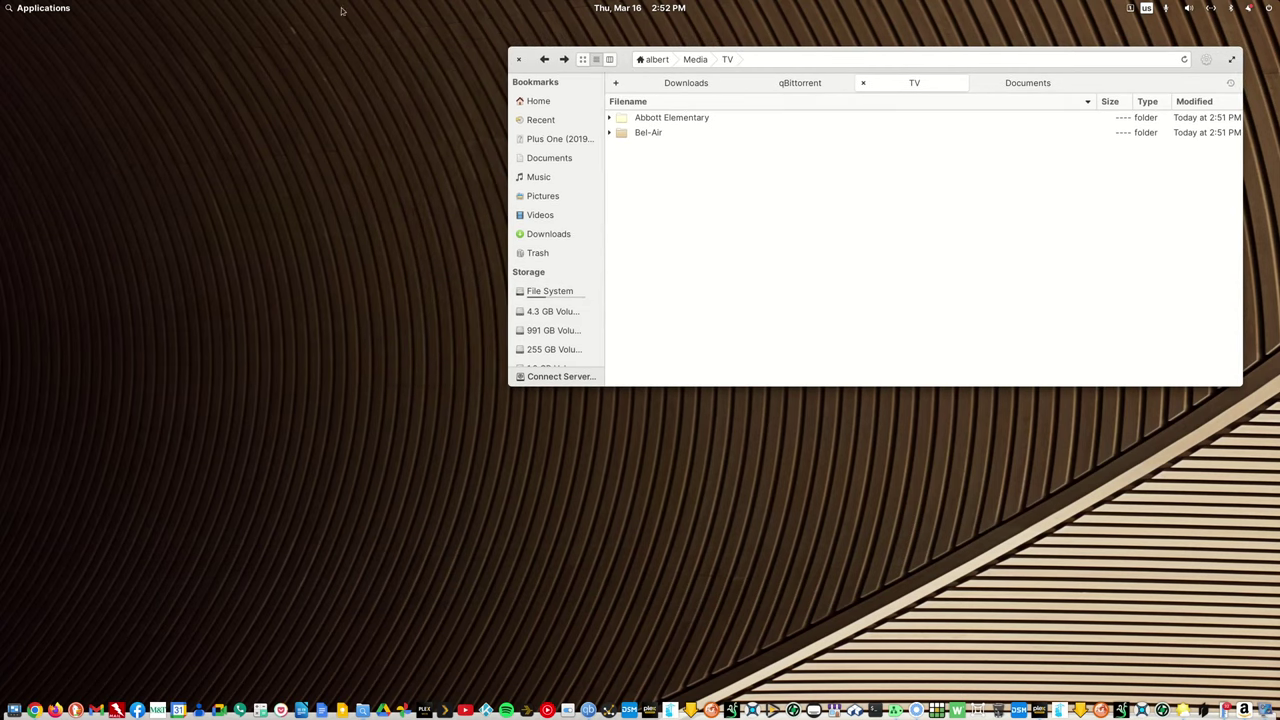
click(60, 12)
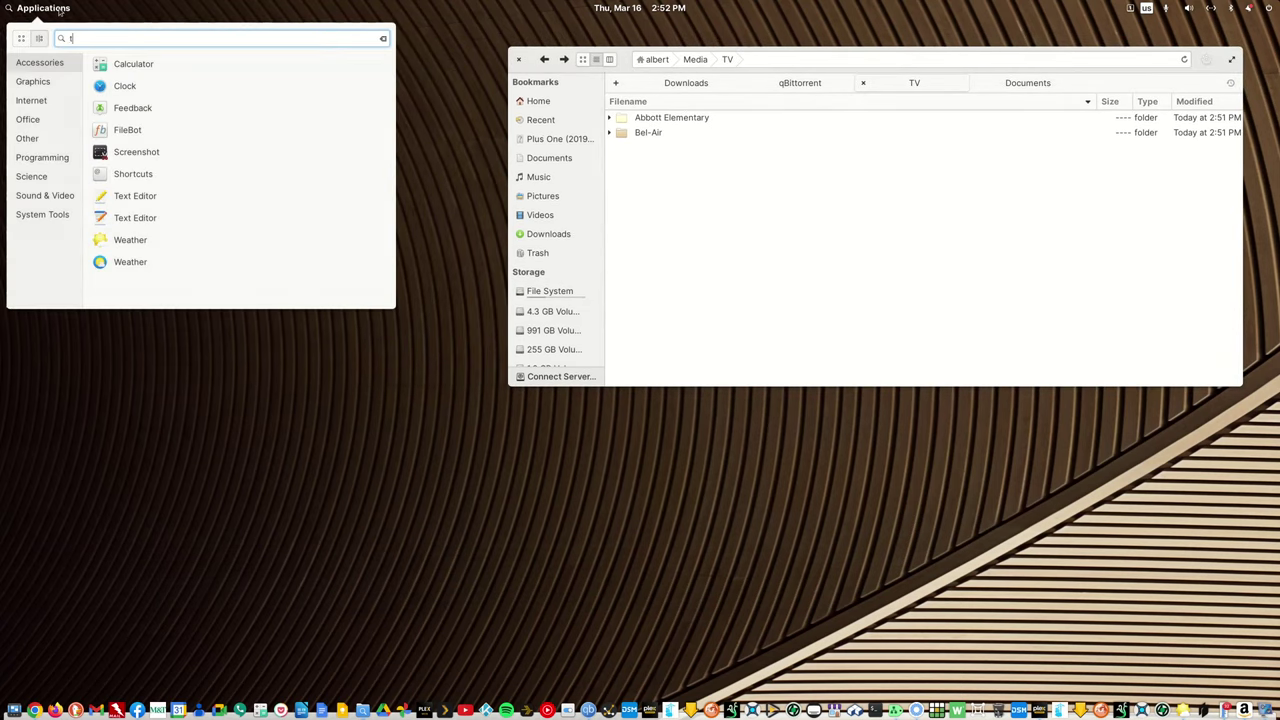
text(tvdb)
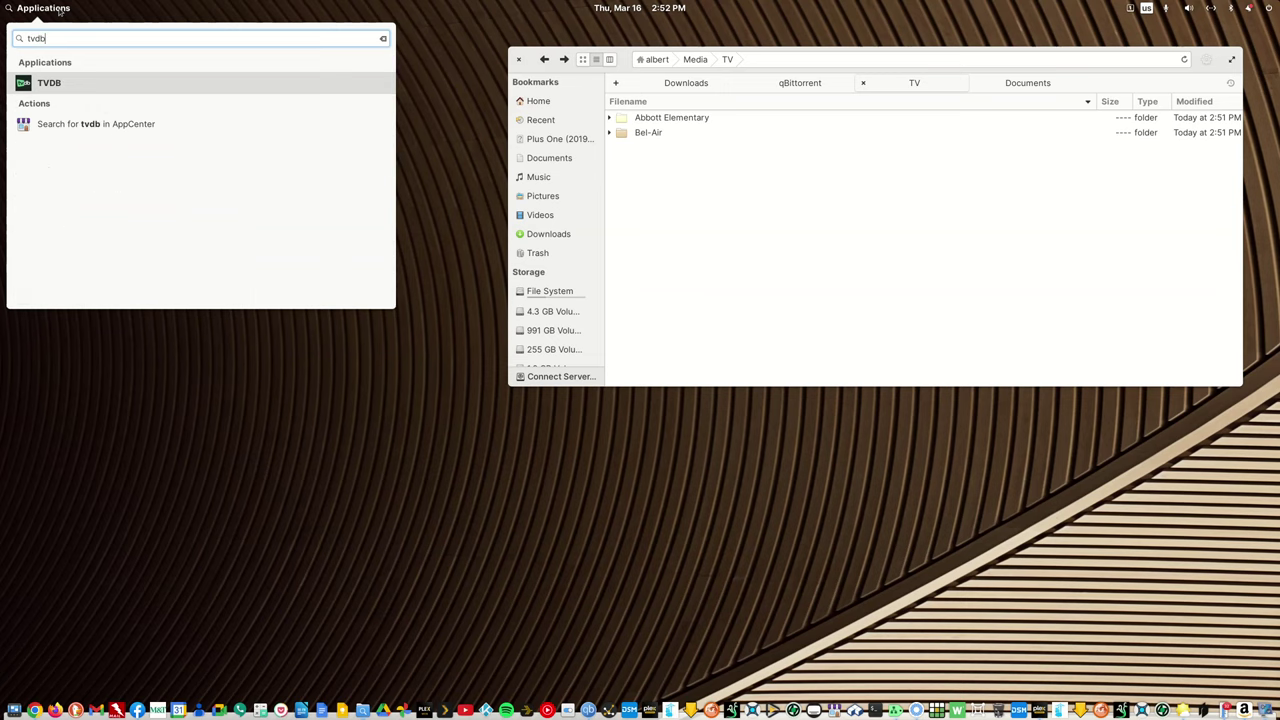
key(Return)
drag(835, 40, 847, 40)
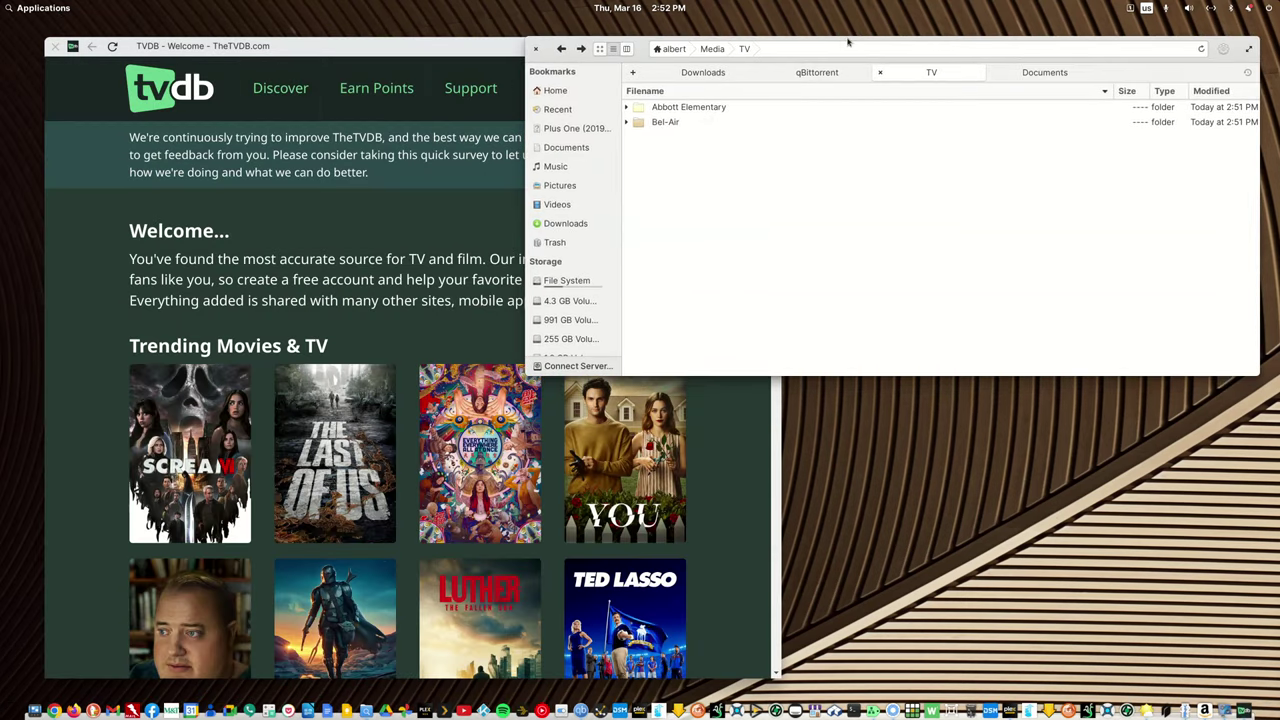
click(477, 50)
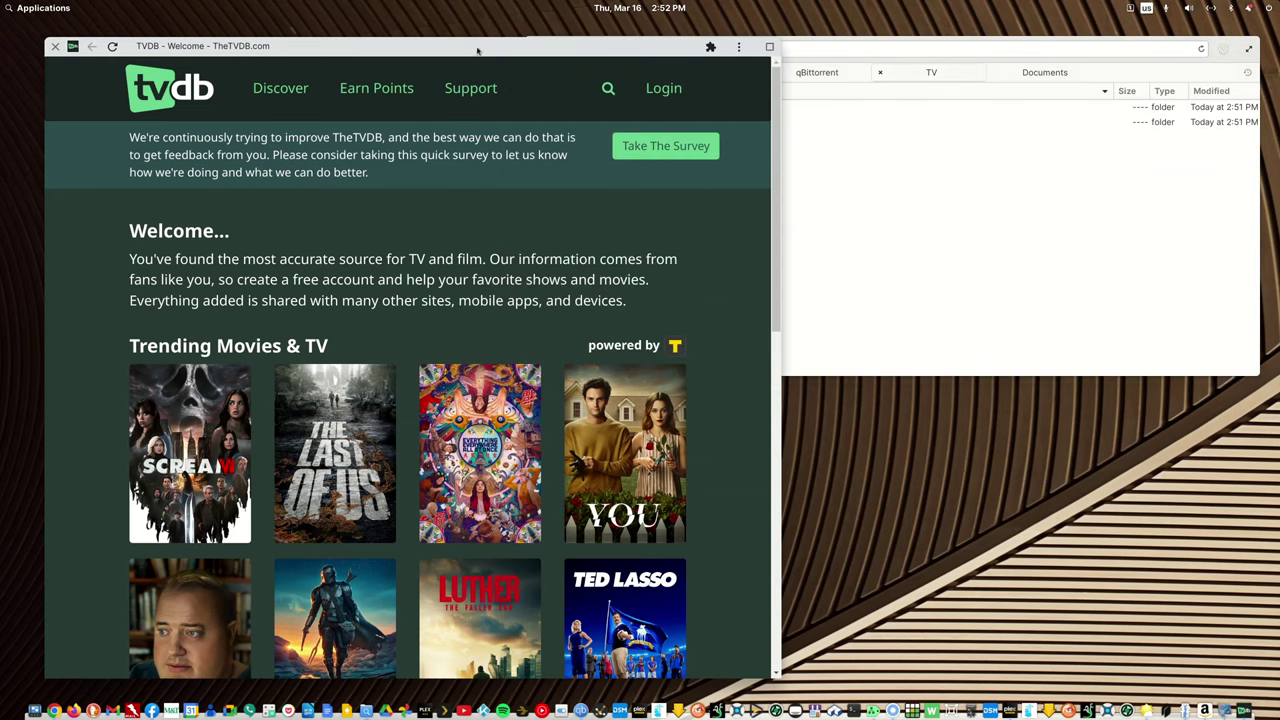
Search TVDB for "bel-air" and open the page of the 2022 series Bel-Air
click(608, 89)
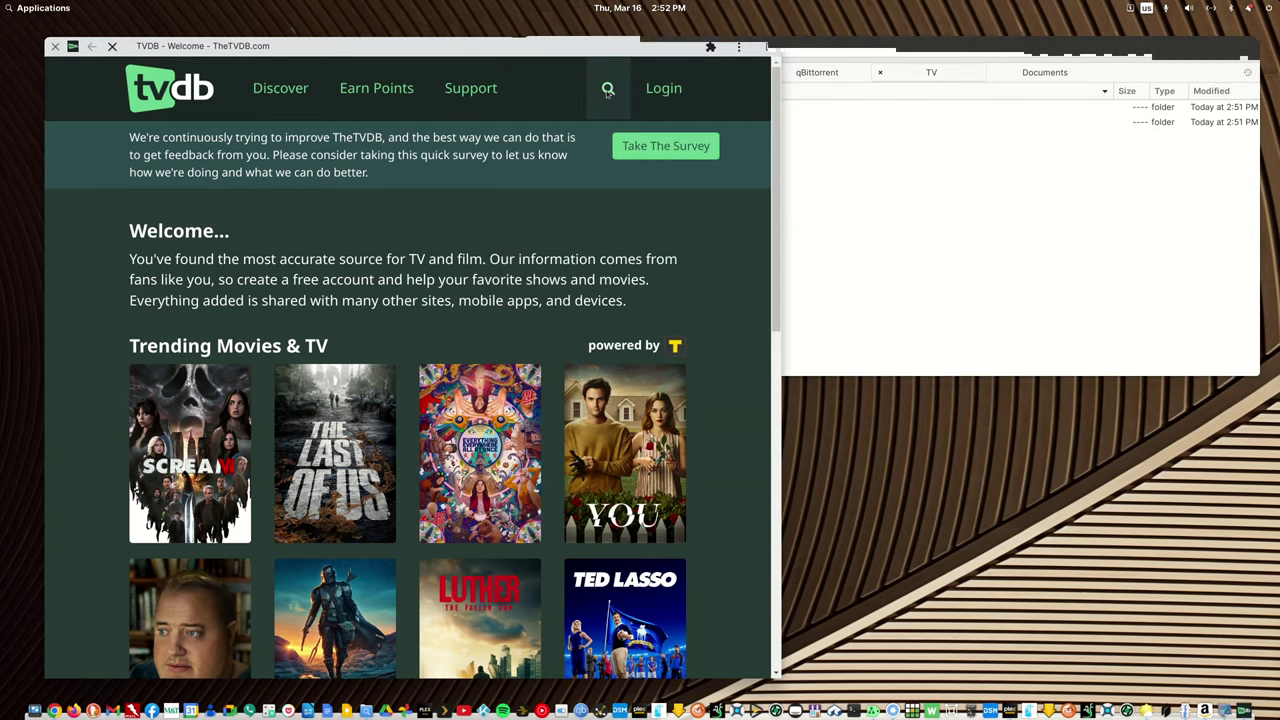
text(el)
text(-air)
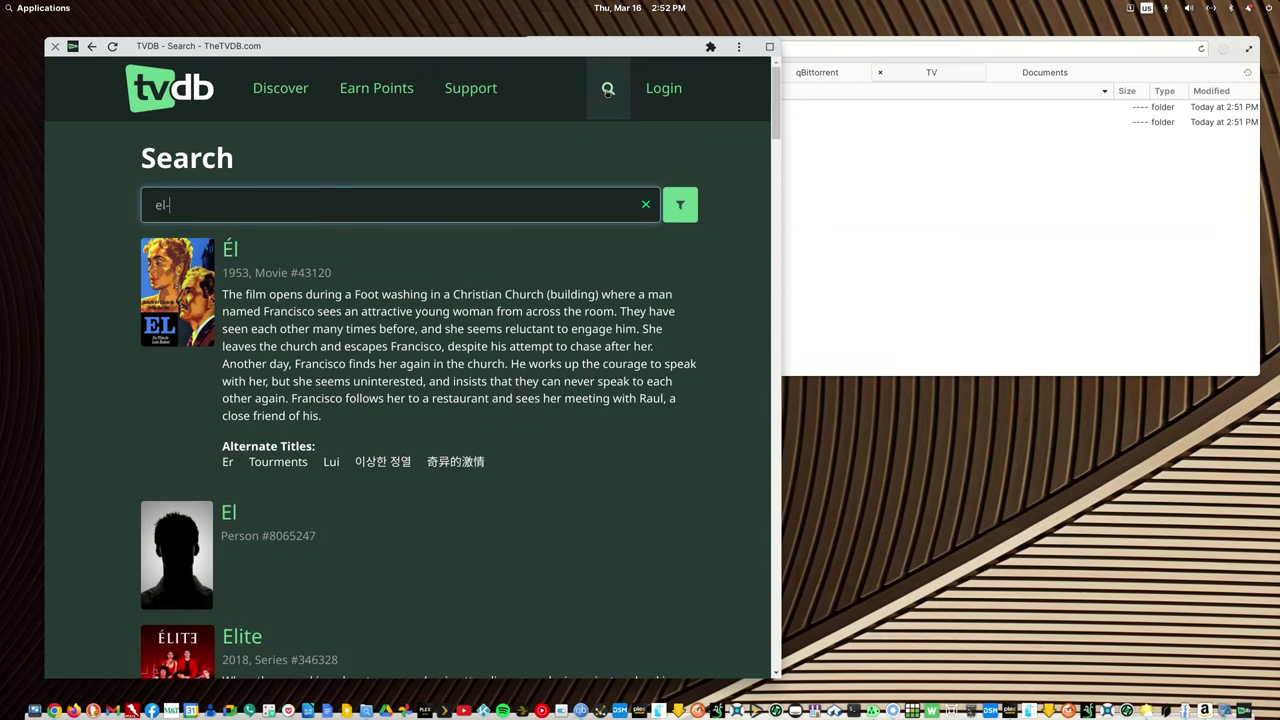
click(607, 90)
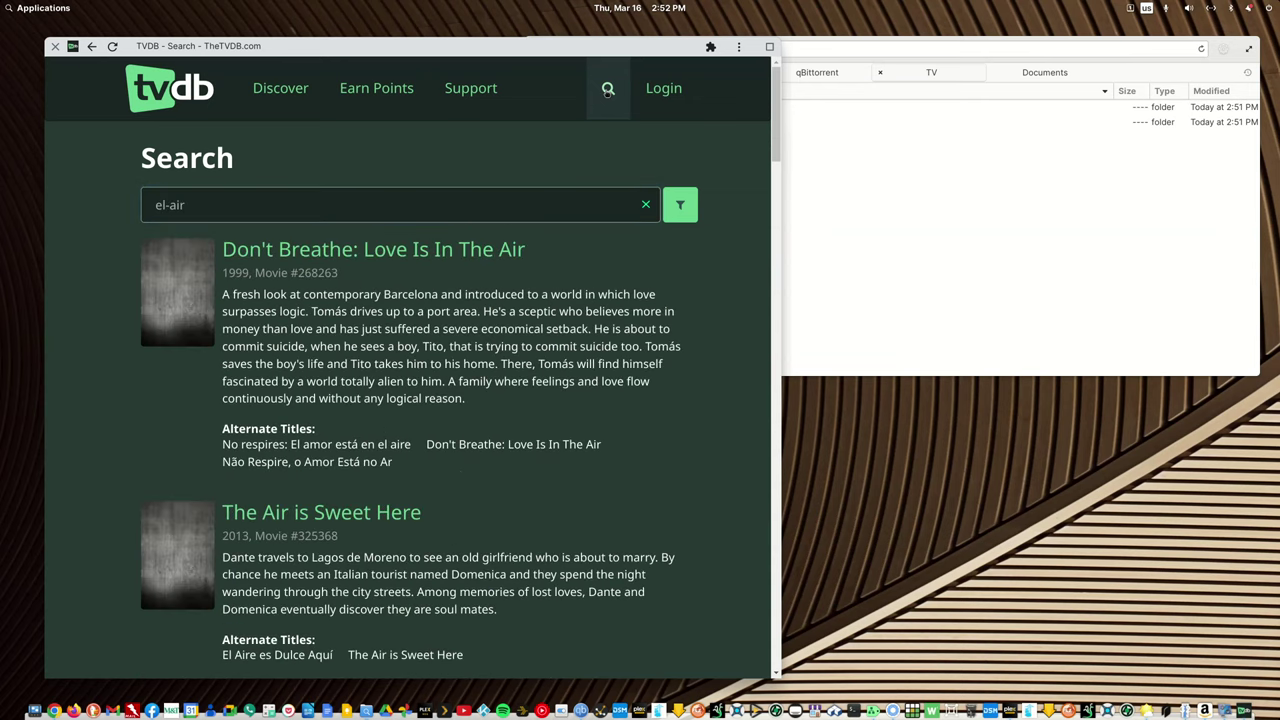
click(155, 204)
text(b)
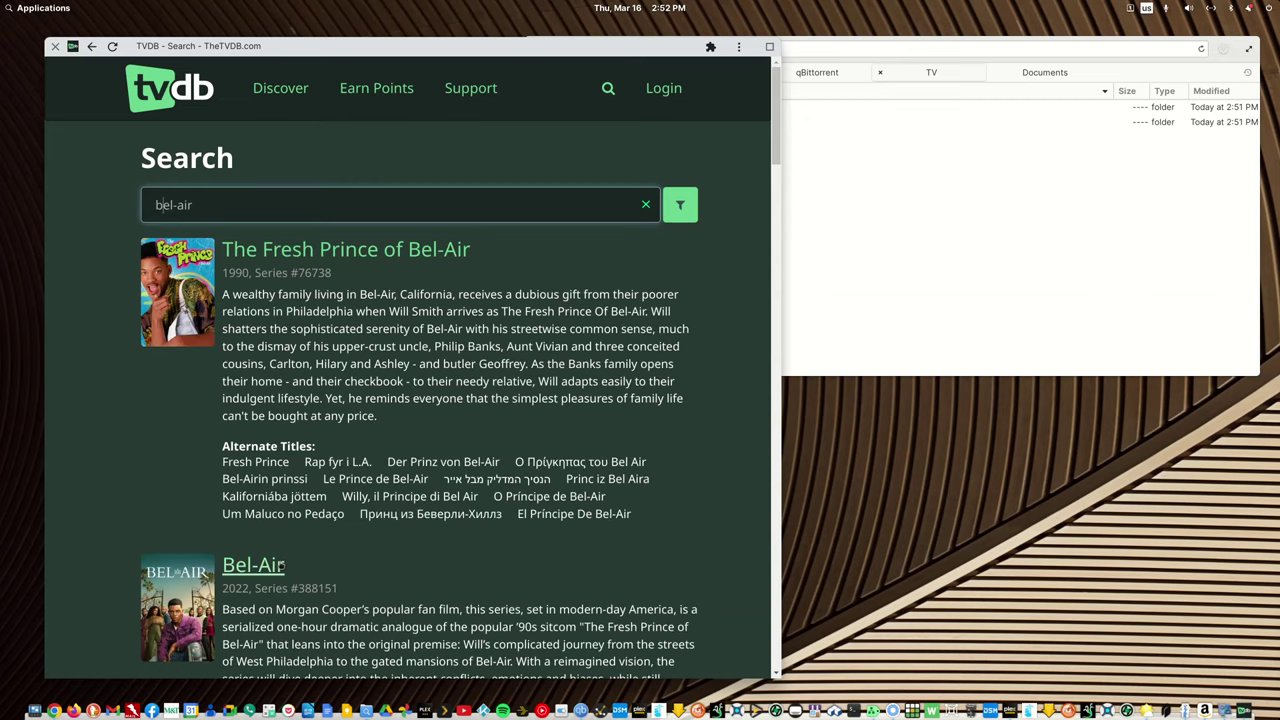
click(278, 566)
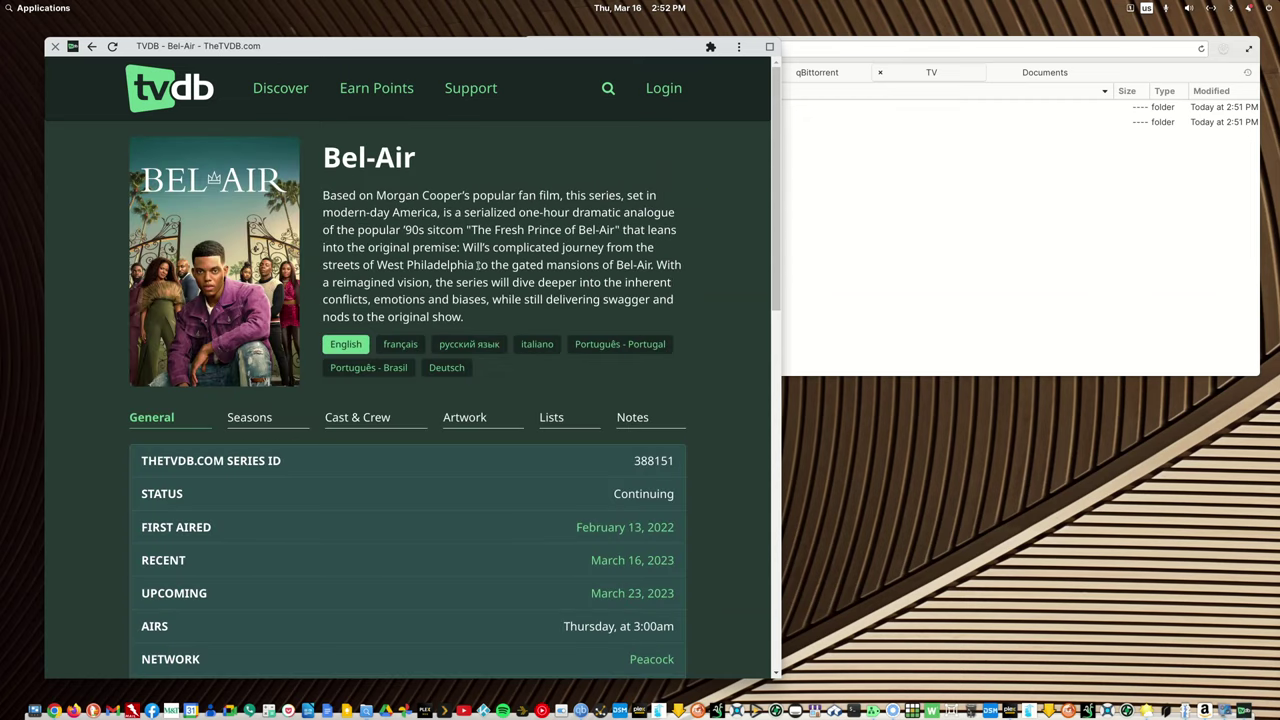
Rename the Bel-Air folder to "Bel-Air (2022)", using the series title and first-aired year from TVDB
drag(433, 164, 330, 170)
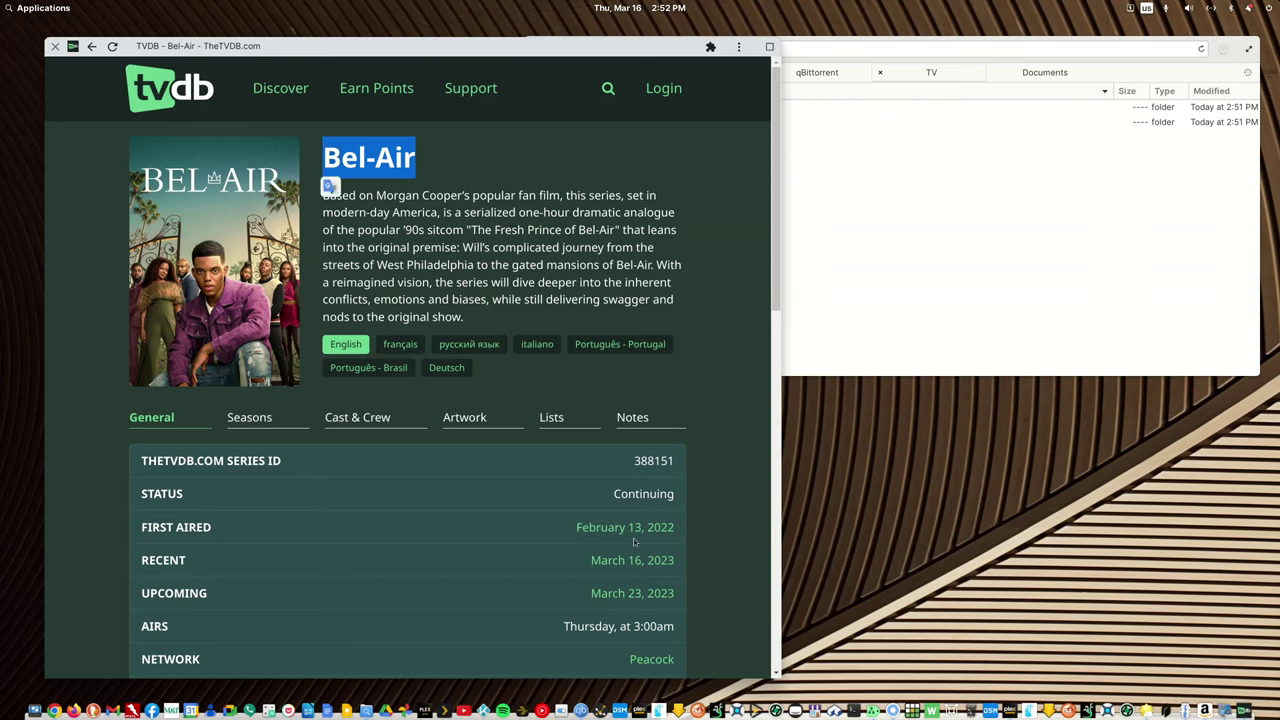
click(868, 321)
right_click(661, 125)
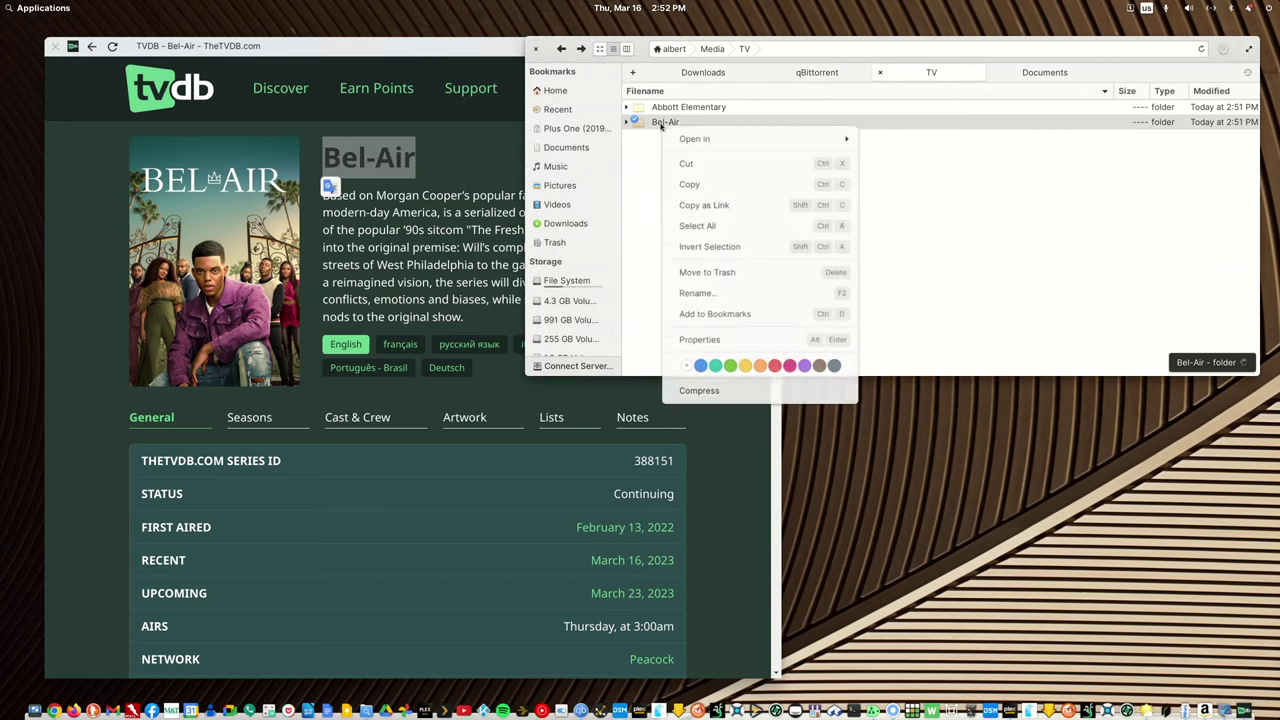
click(695, 293)
key(End)
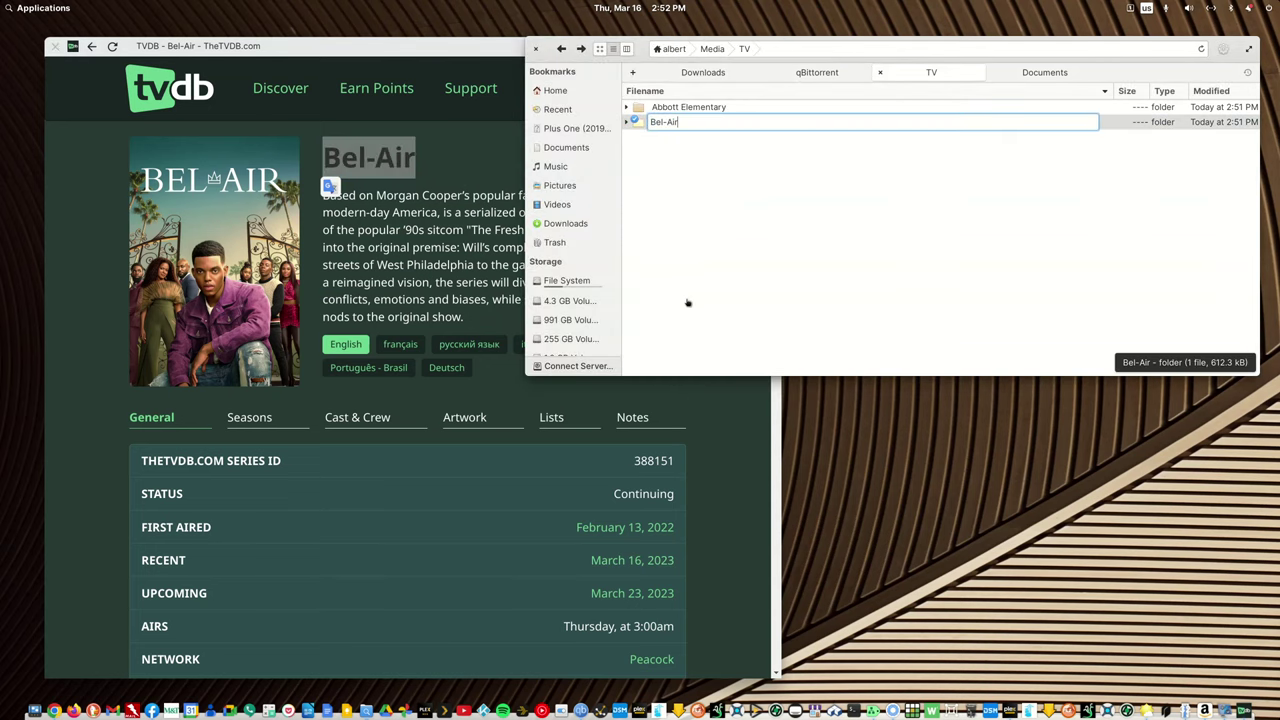
text((2022)
key(Return)
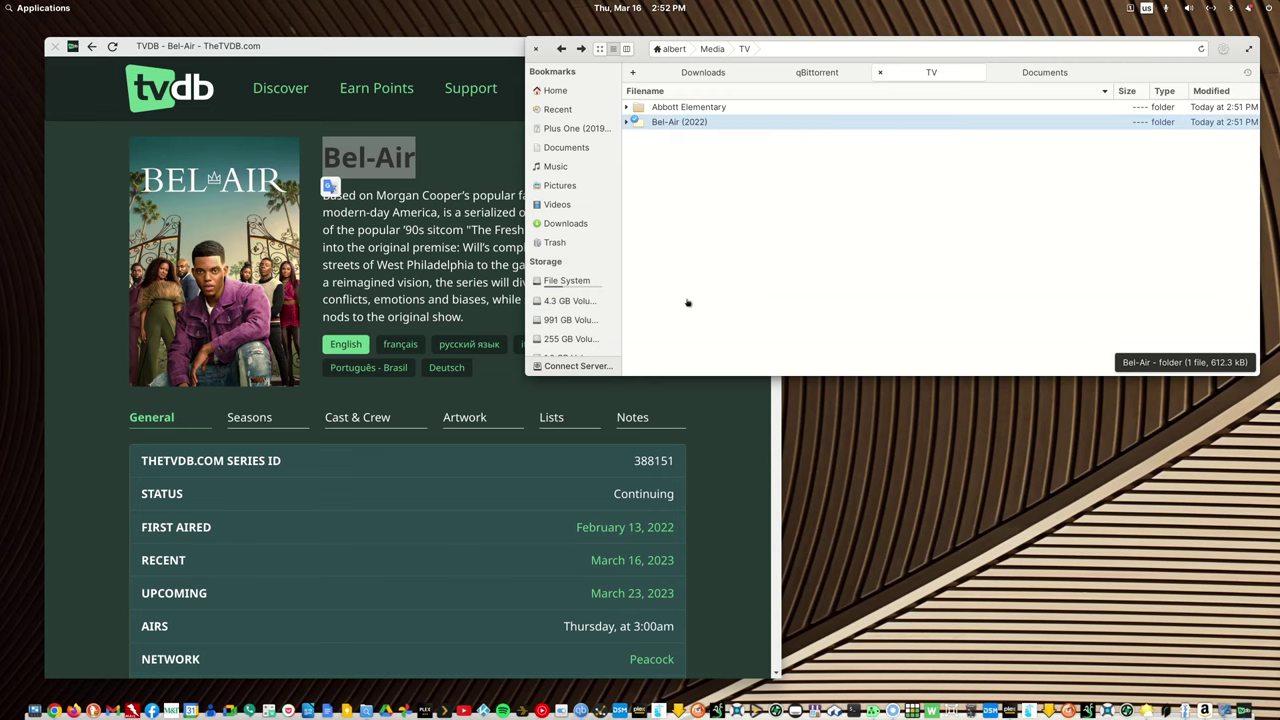
Search TVDB for "abbot" and open the Abbott Elementary series page
click(617, 58)
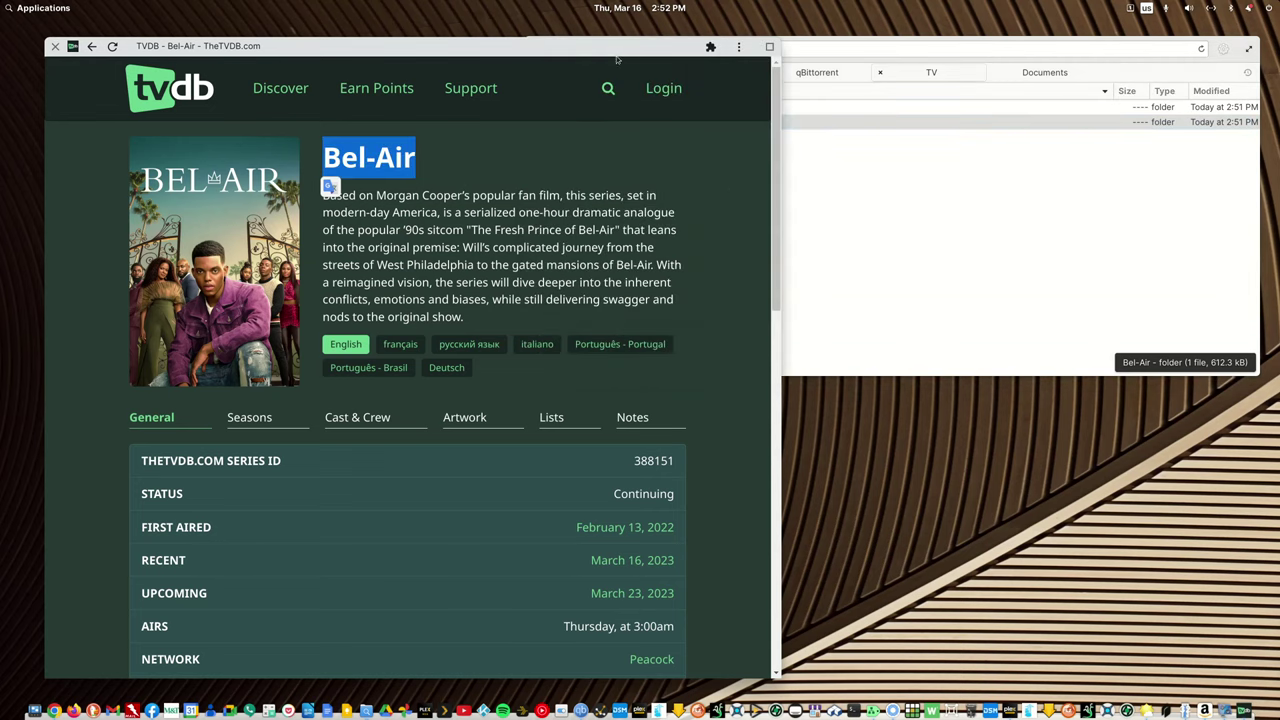
click(608, 88)
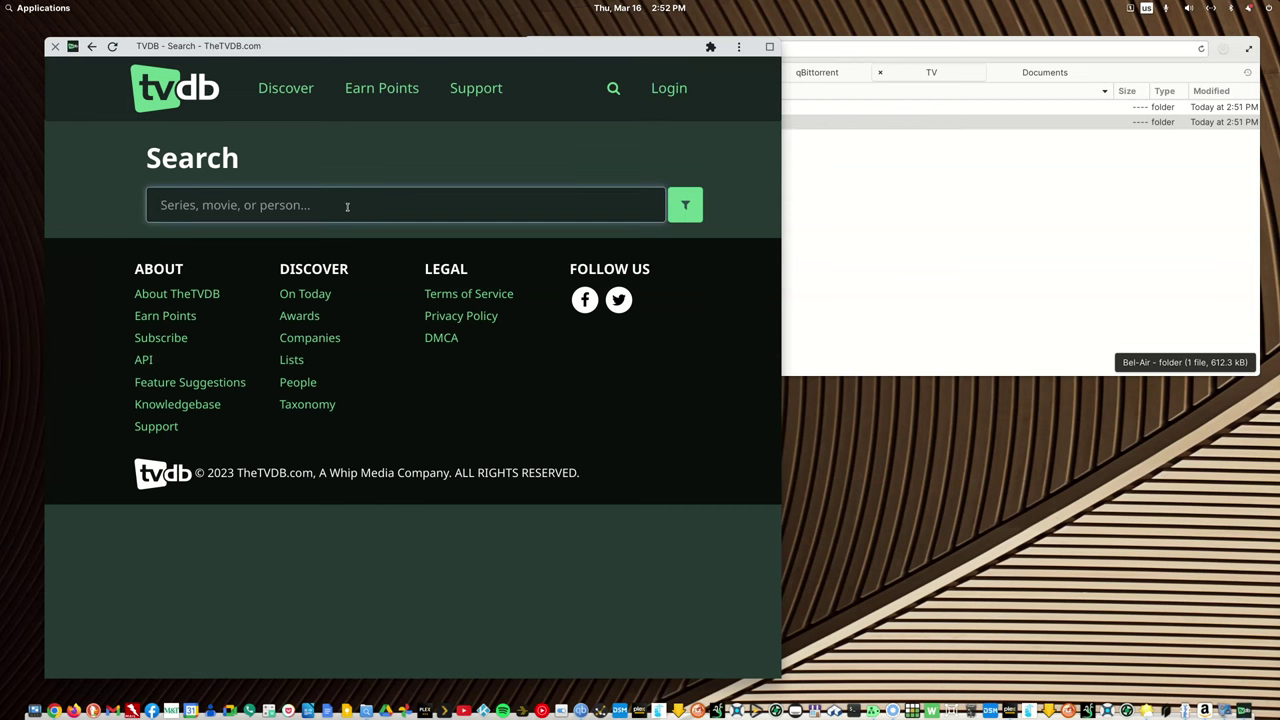
text(abbot)
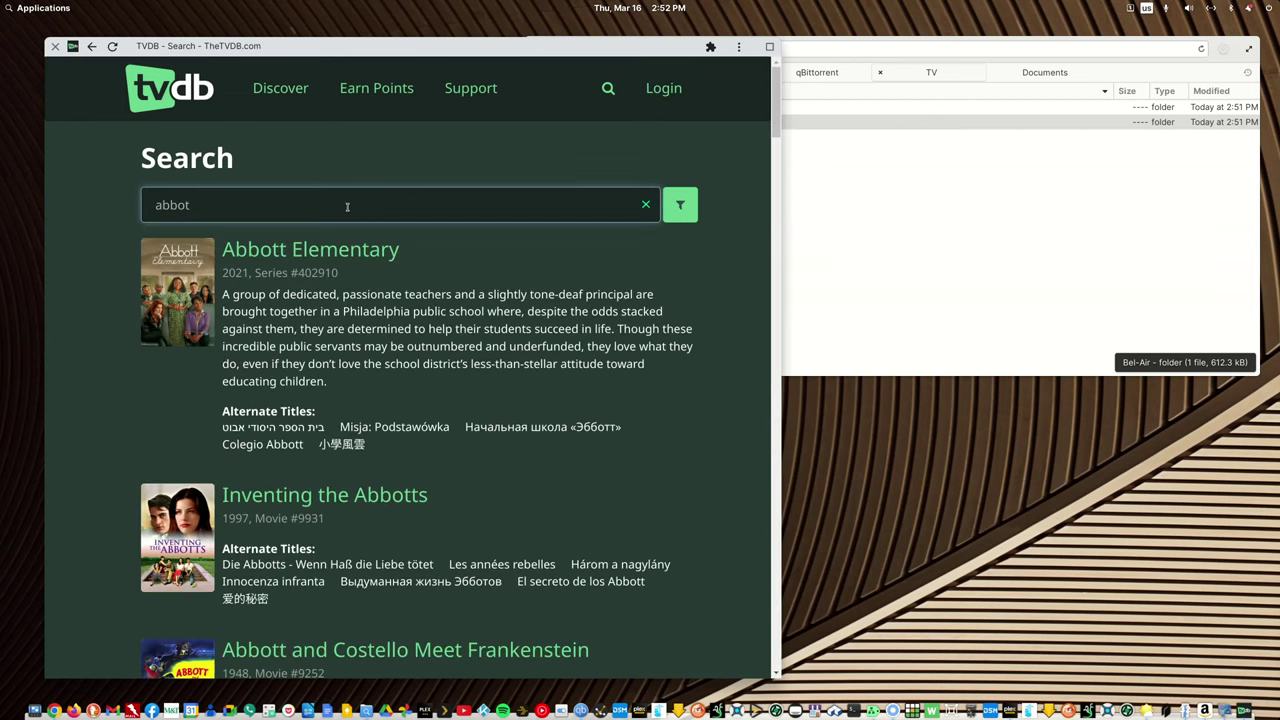
click(386, 253)
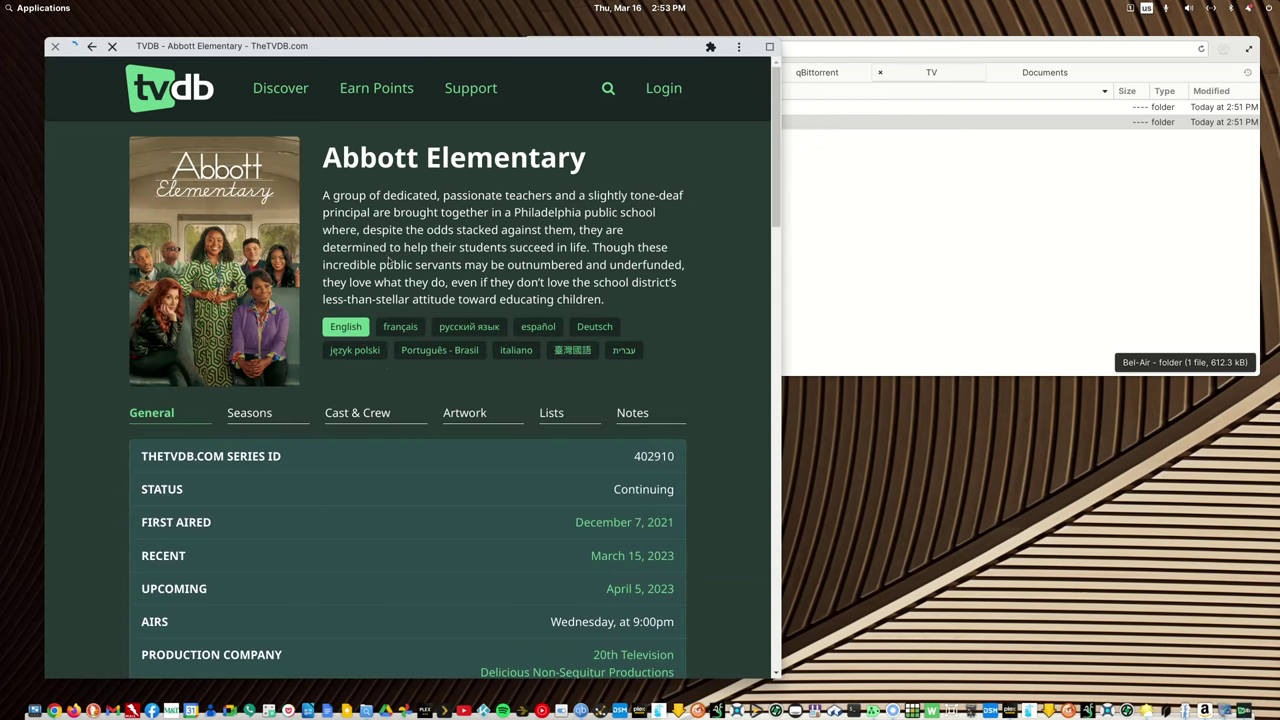
Rename the Abbott Elementary folder to "Abbott Elementary (2021)" with the series title copied from TVDB, and close the TVDB window
drag(611, 163, 317, 172)
key(ctrl+c)
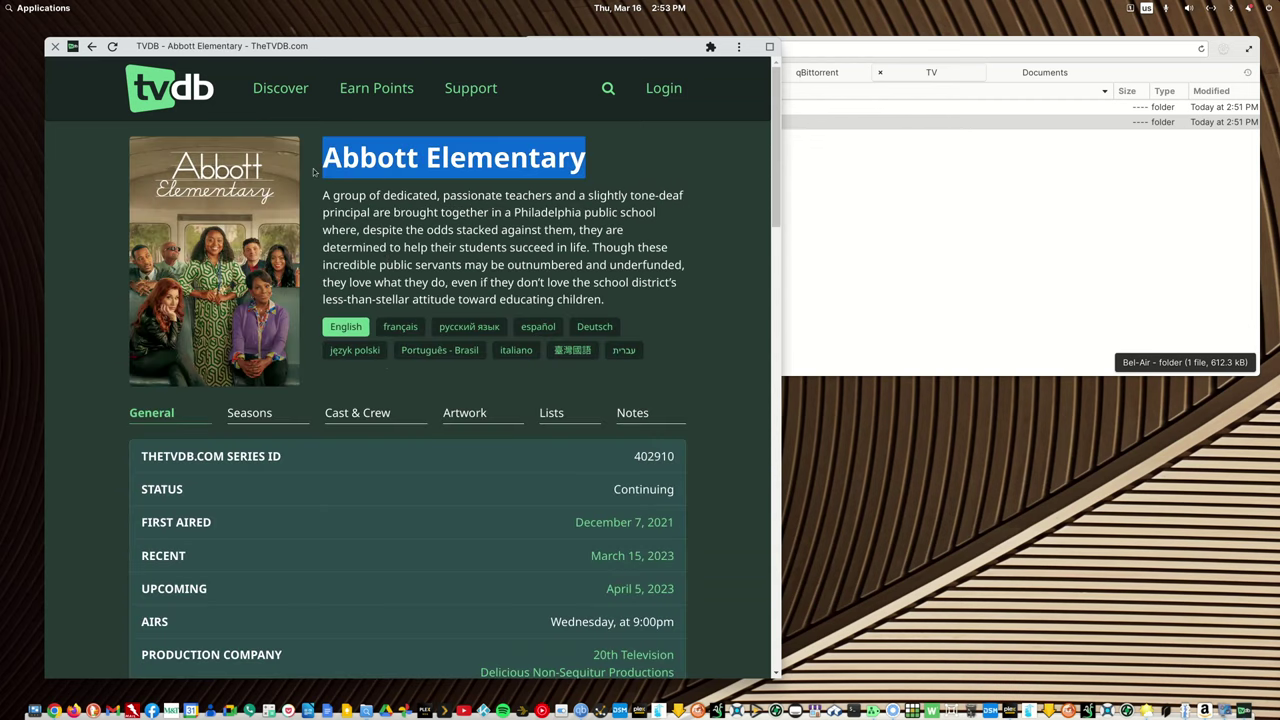
click(845, 182)
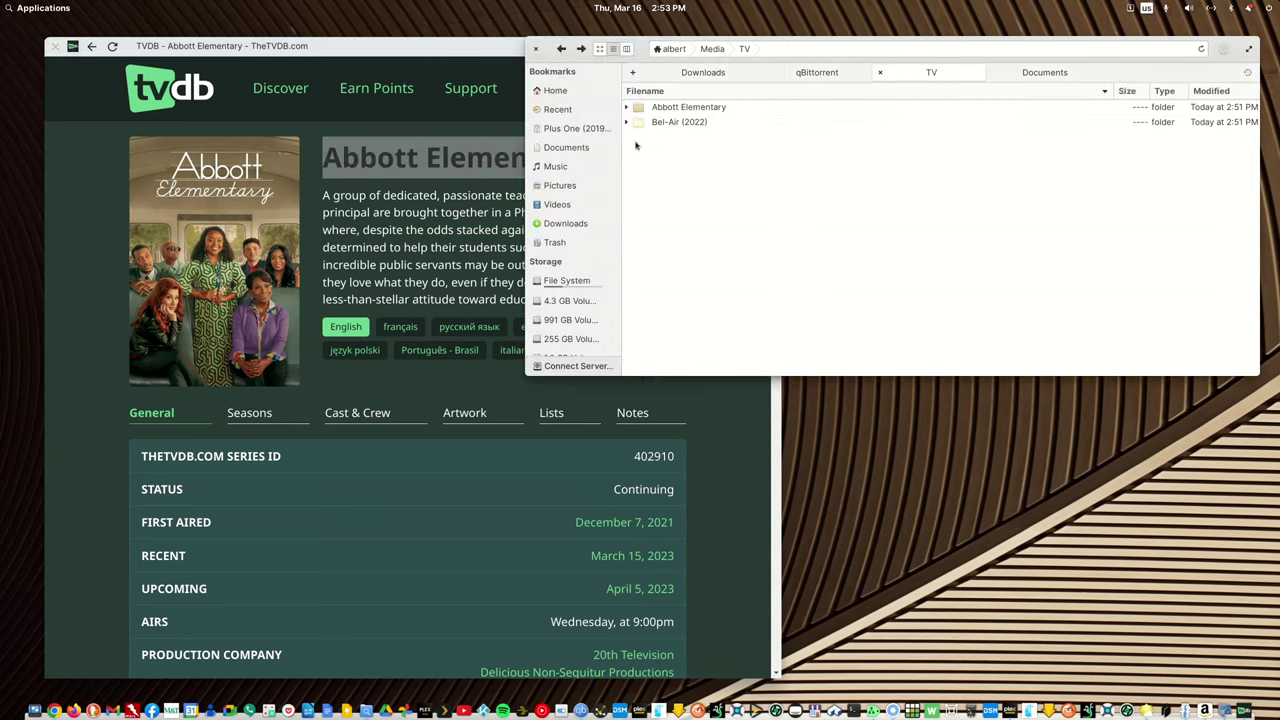
right_click(689, 109)
click(721, 281)
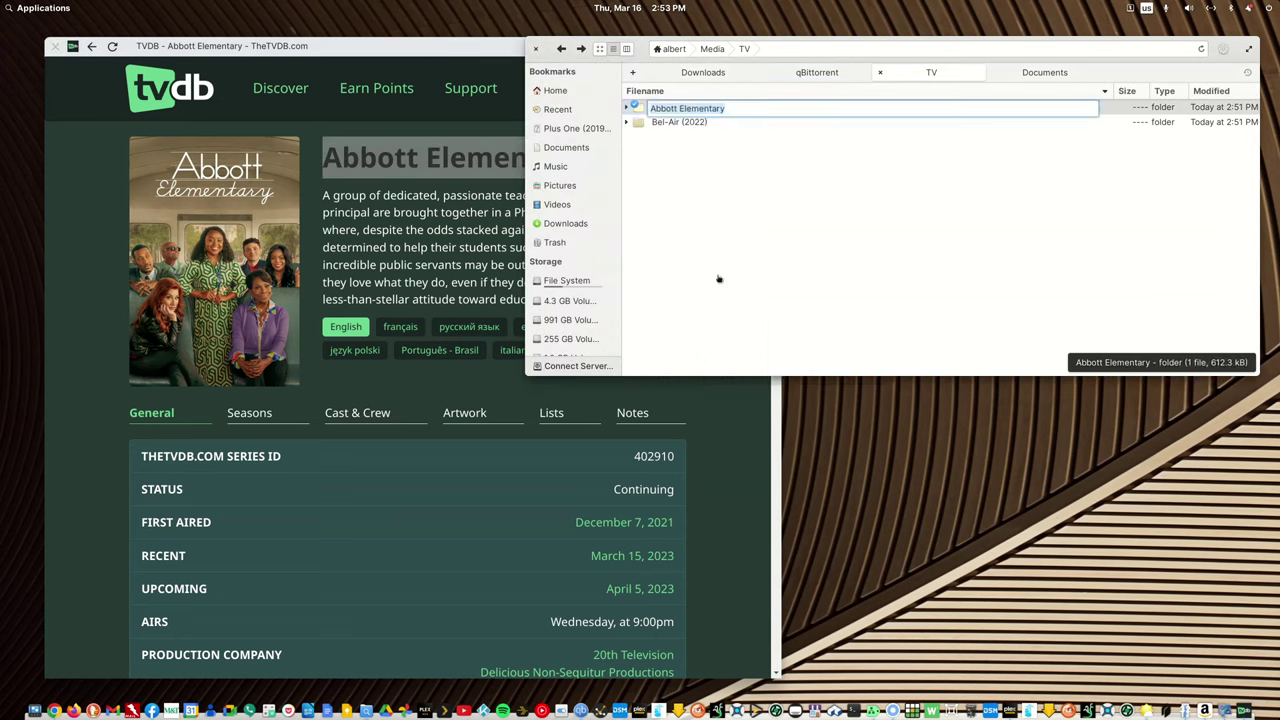
key(ctrl+v)
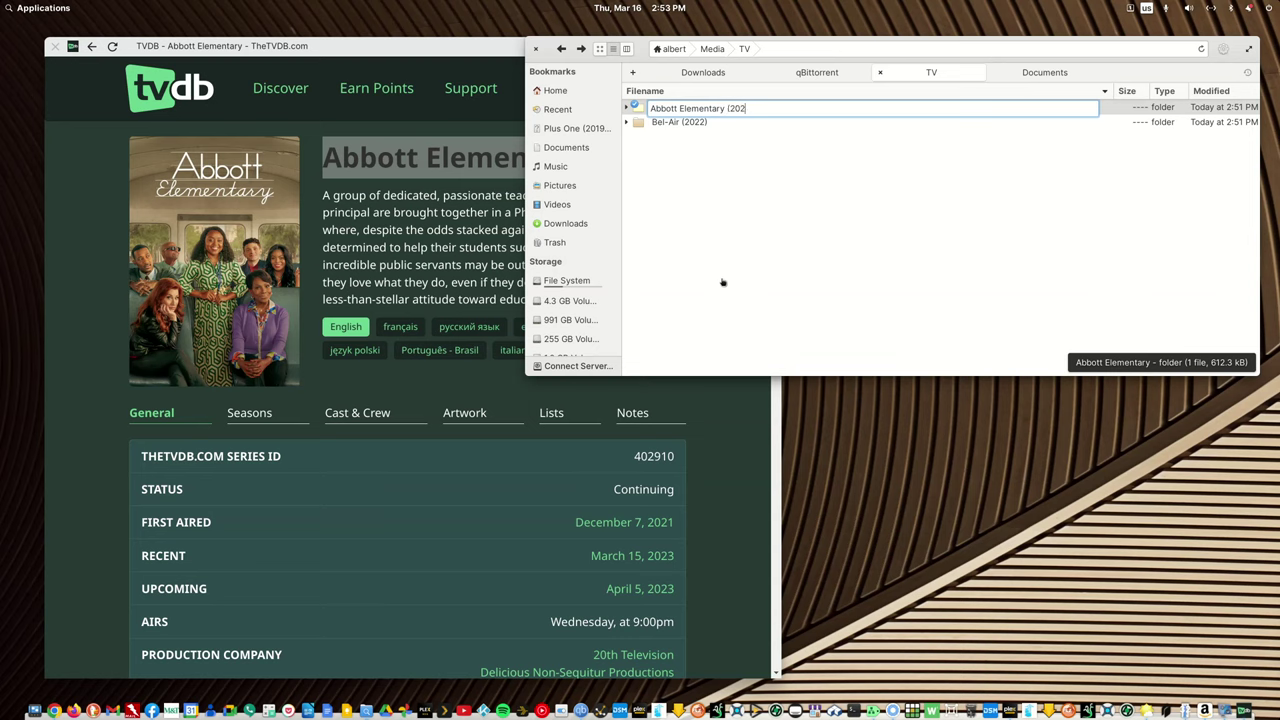
key(Return)
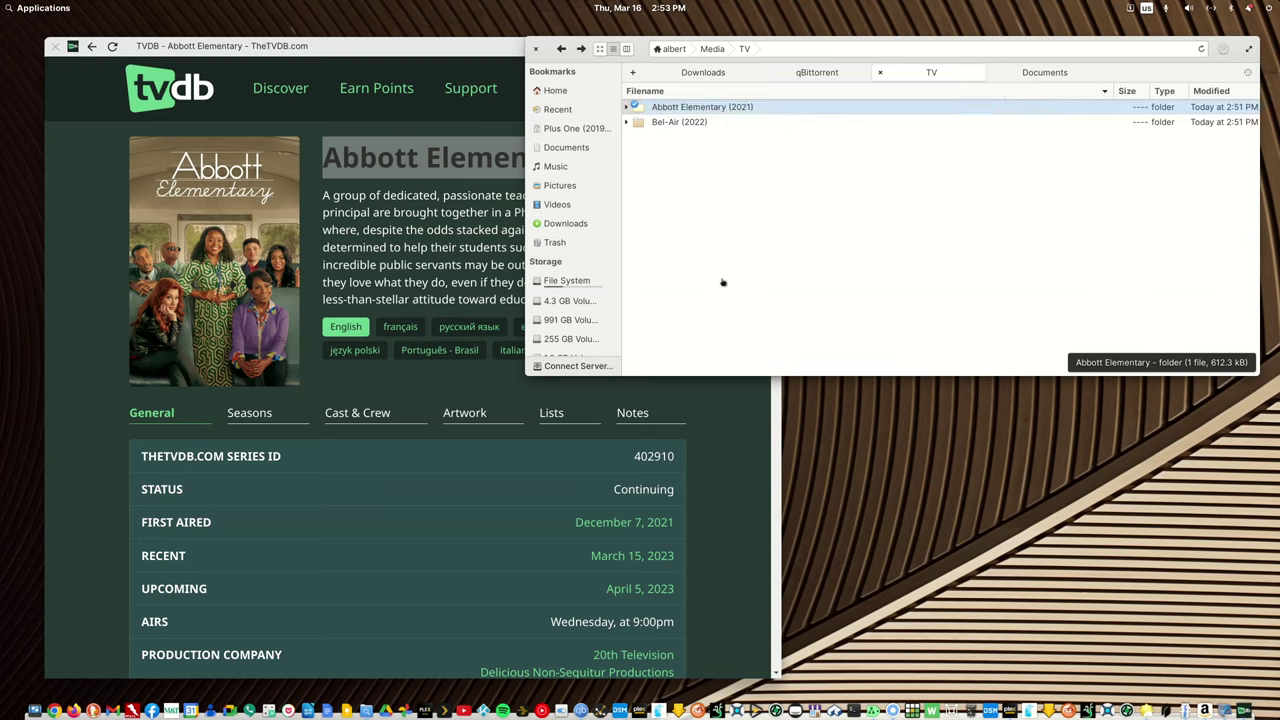
click(354, 55)
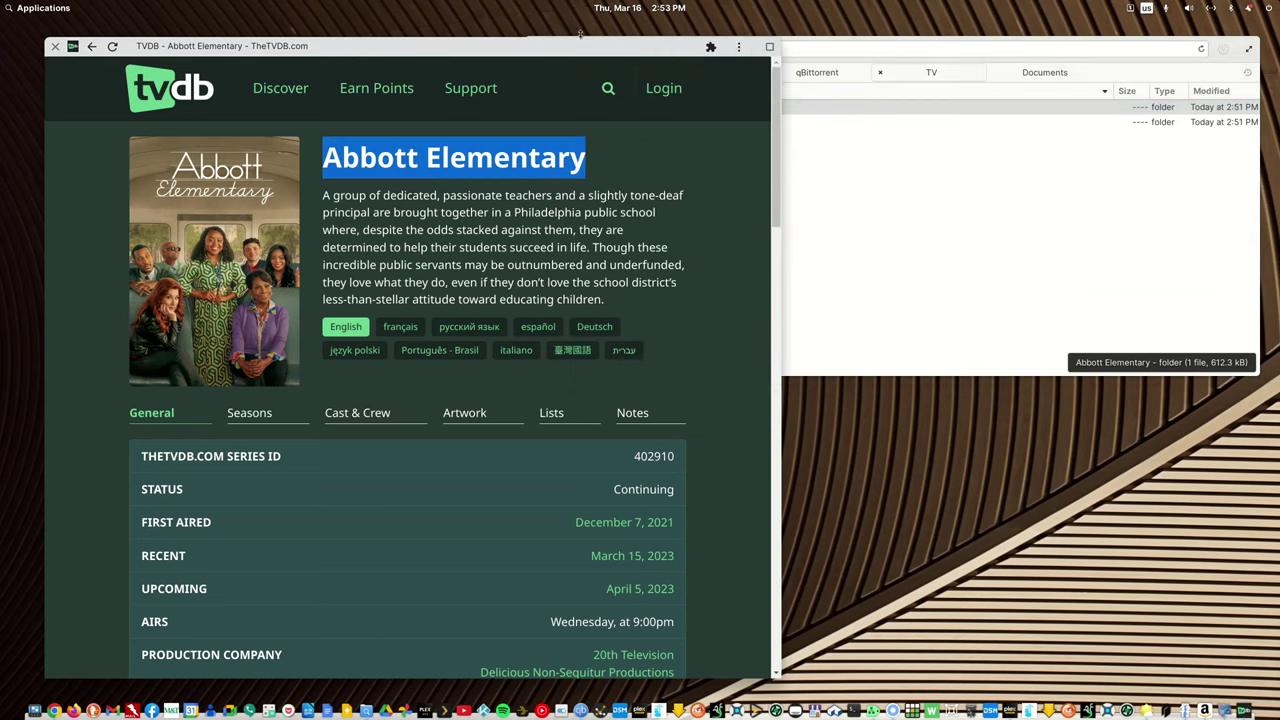
click(55, 47)
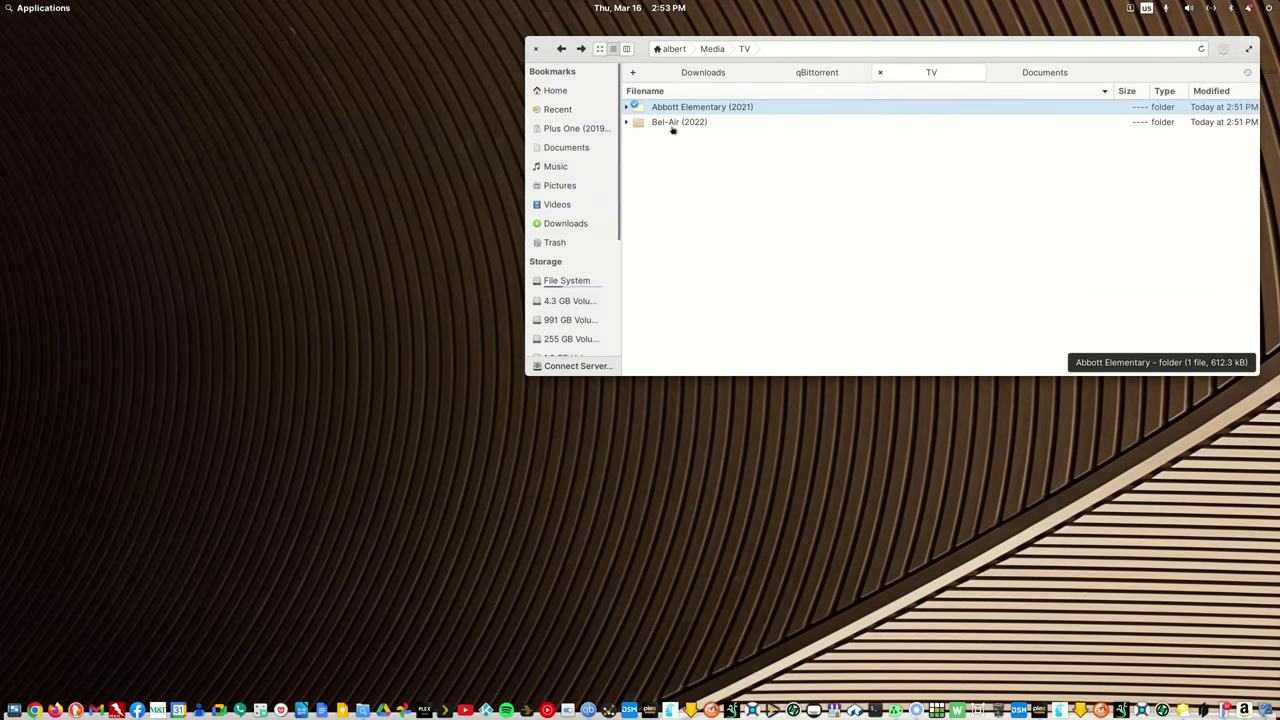
Open the Abbott Elementary (2021) and Bel-Air (2022) folders together in FileBot and try matching them with the "TV - New Sub folder in Current Location" preset
click(674, 124)
right_click(674, 124)
mouse_move(762, 137)
click(892, 221)
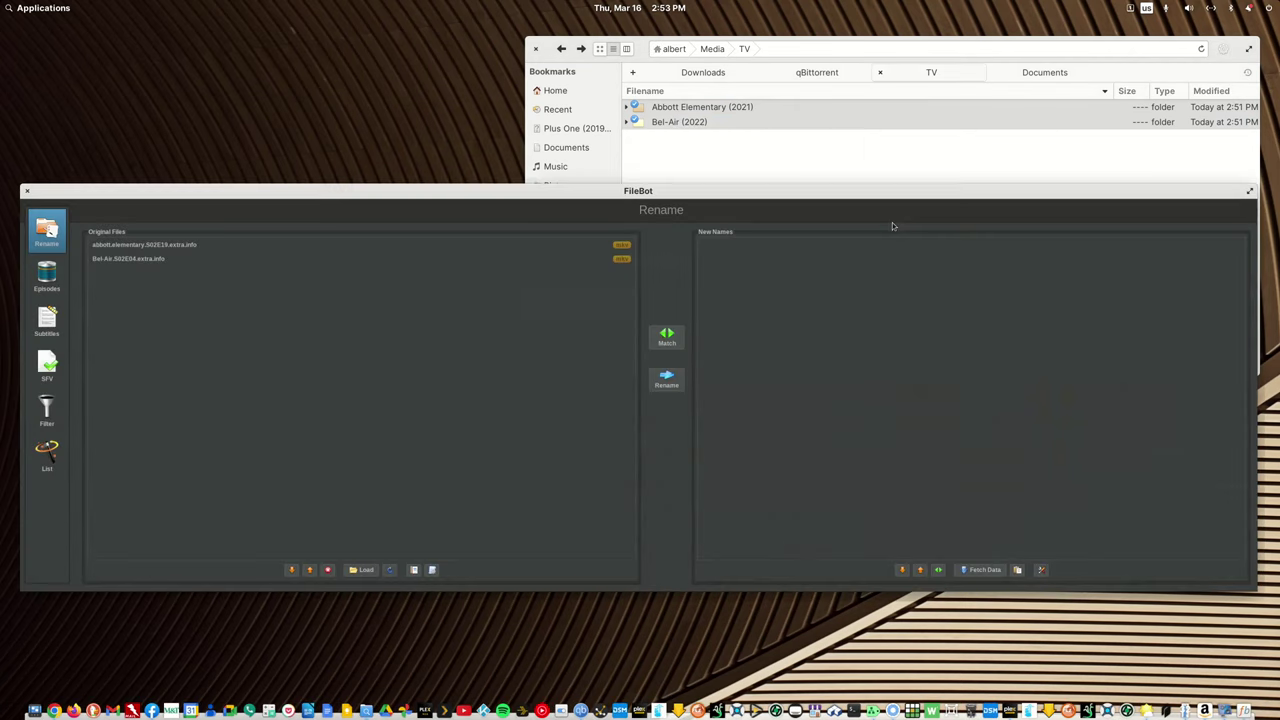
click(421, 571)
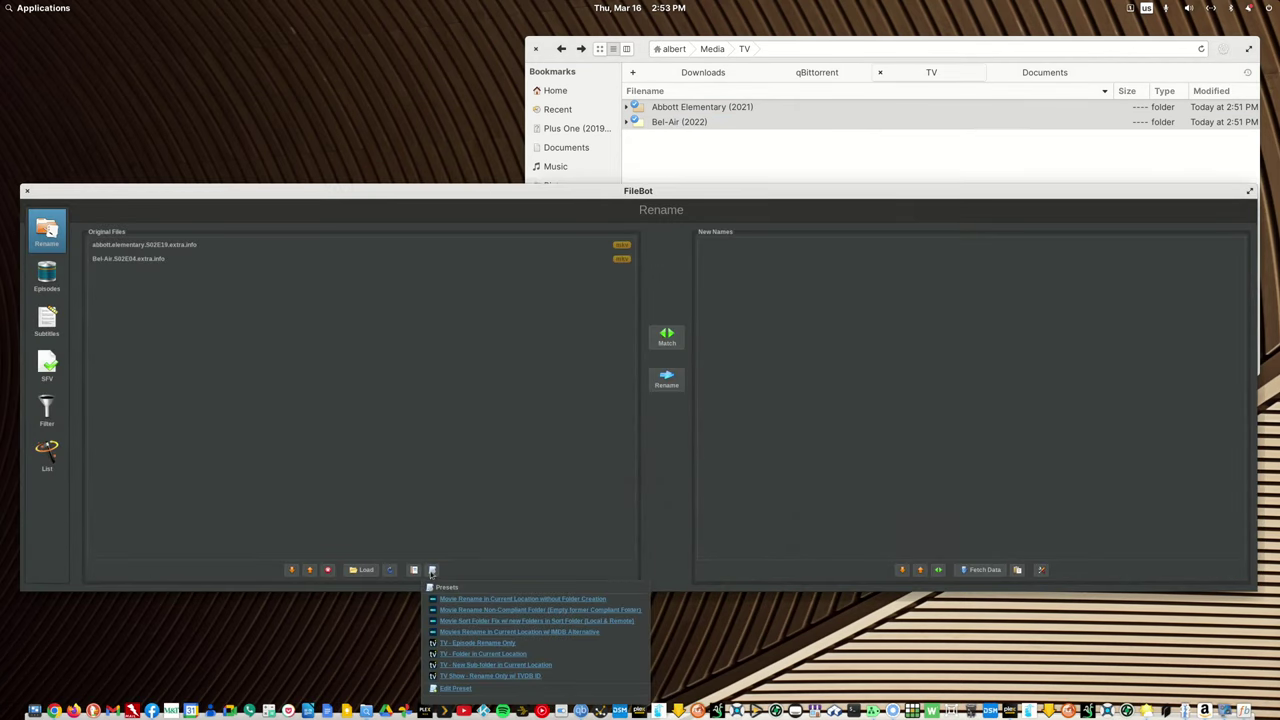
click(465, 665)
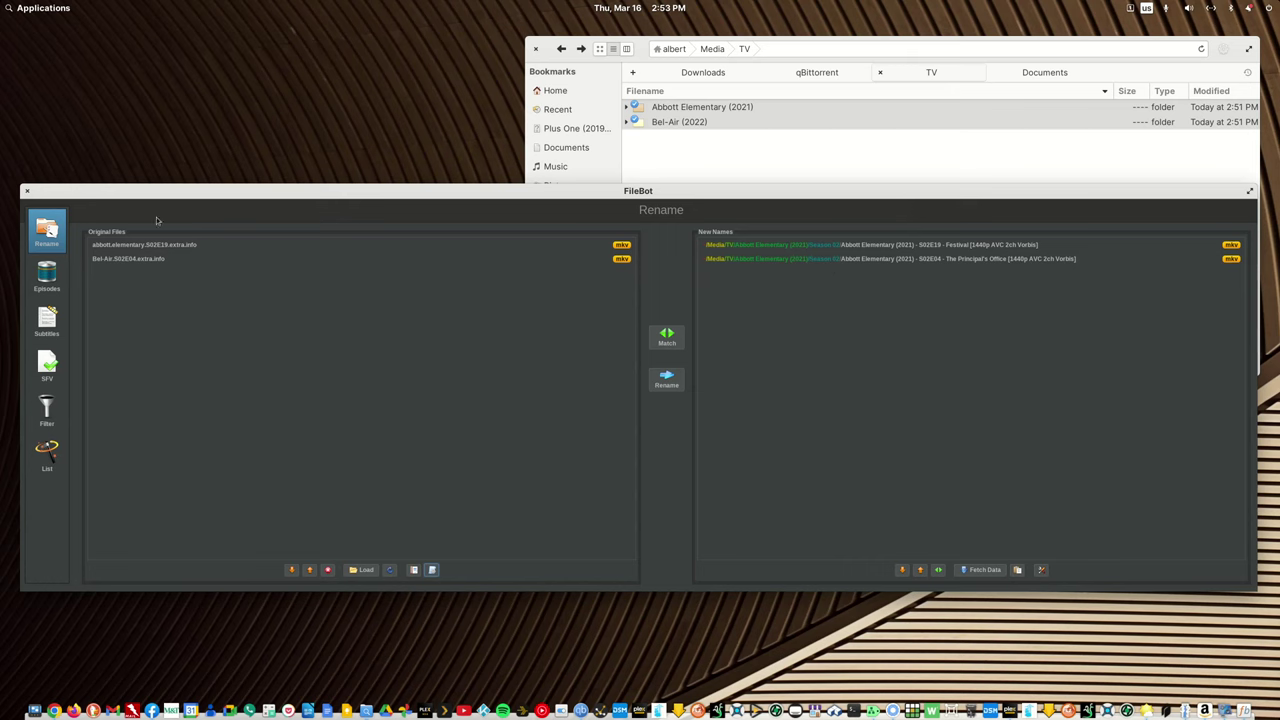
click(26, 191)
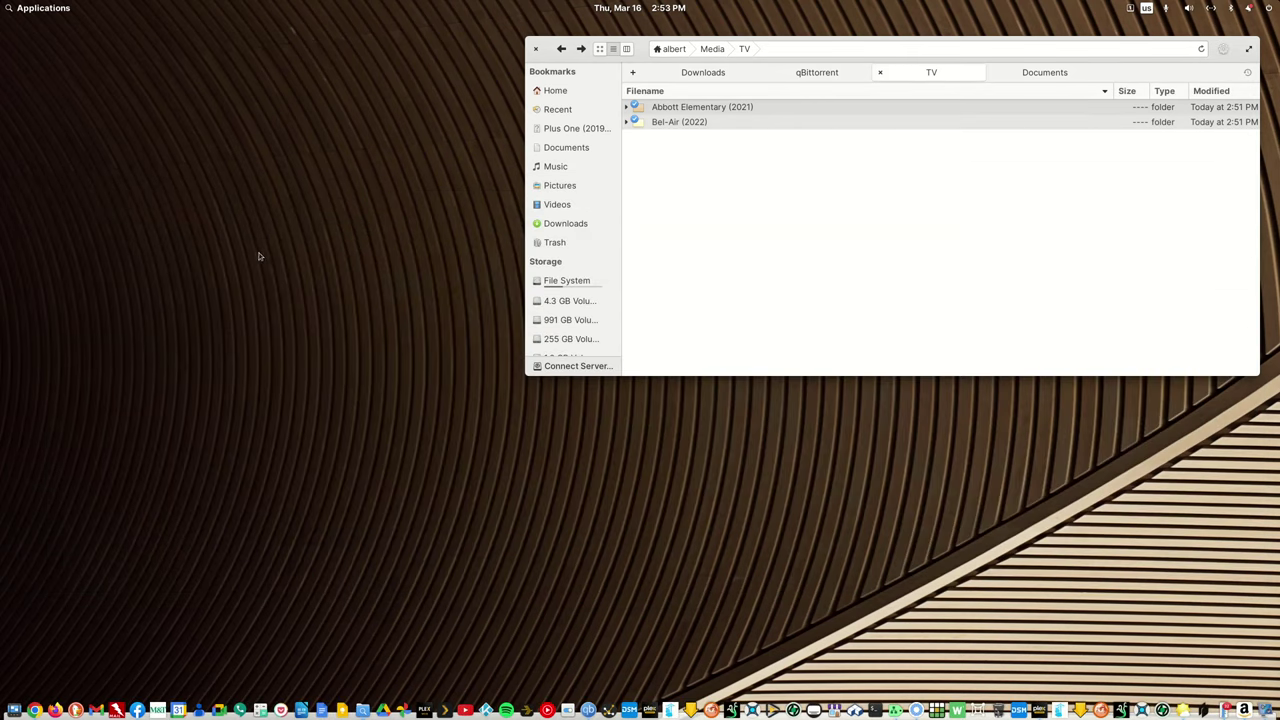
Open only the Bel-Air (2022) folder in FileBot and try matching its episode with the "TV - Episode Rename Only" preset
right_click(680, 127)
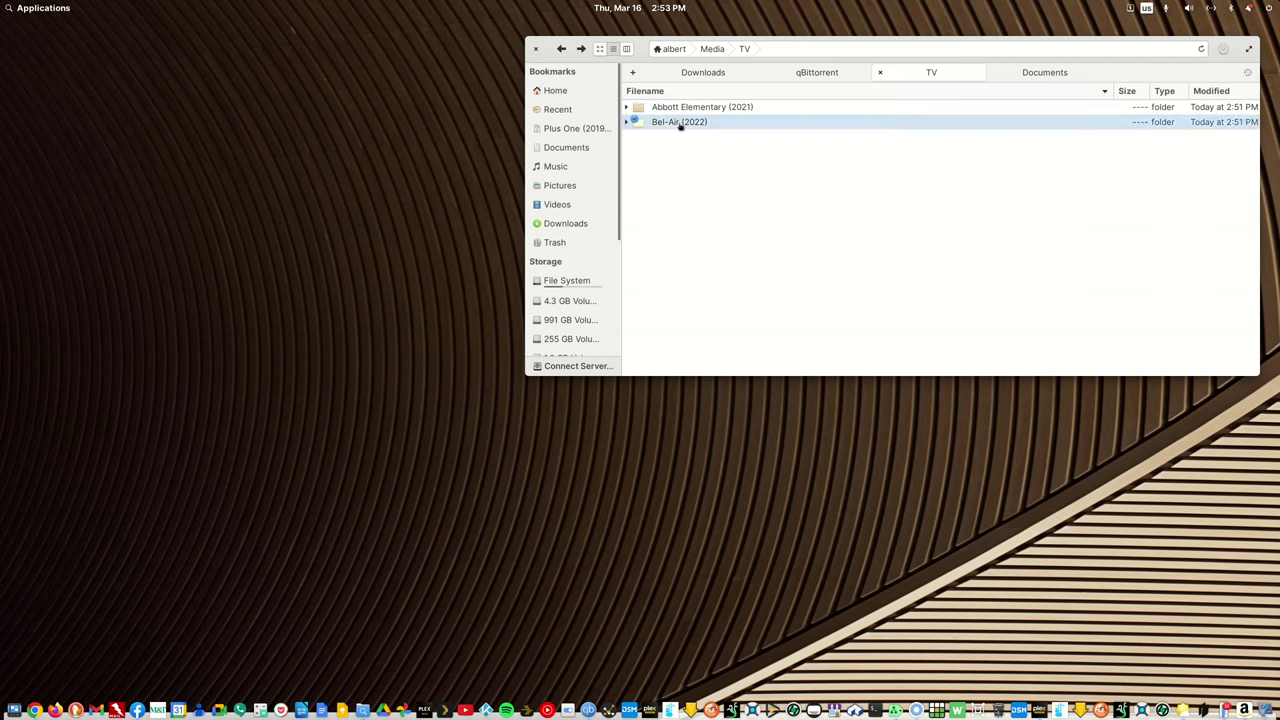
mouse_move(710, 138)
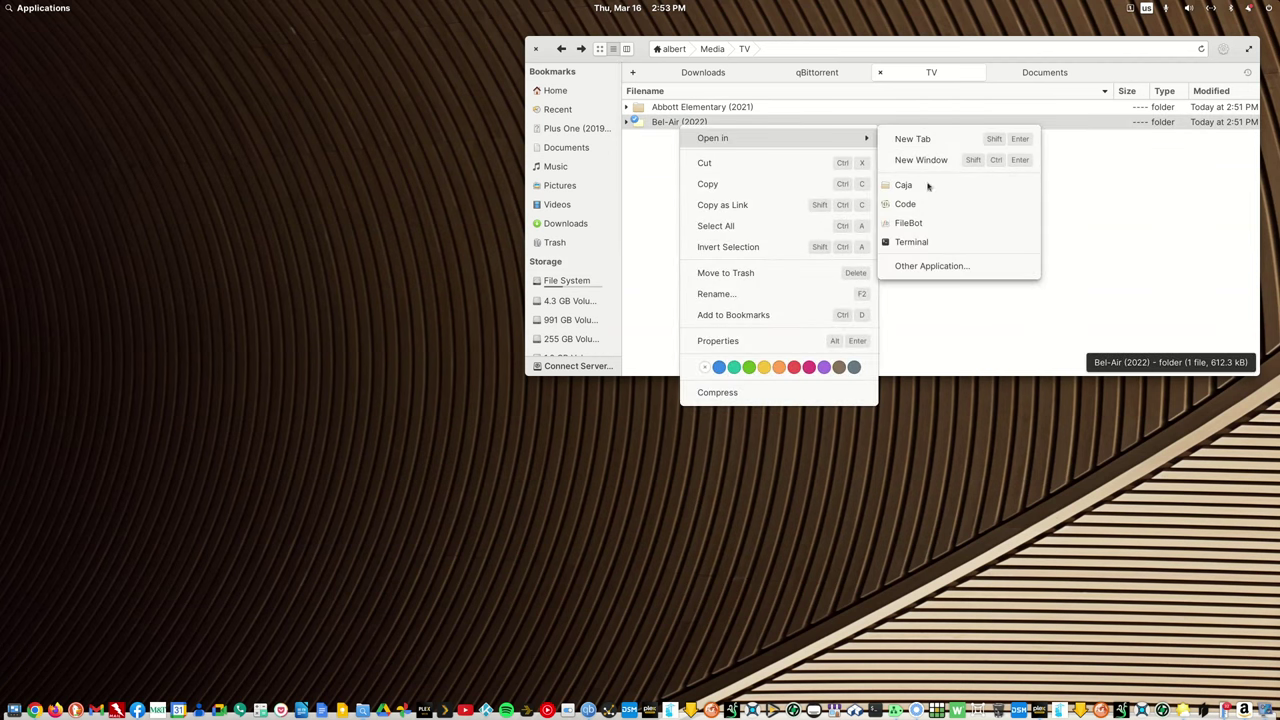
click(918, 222)
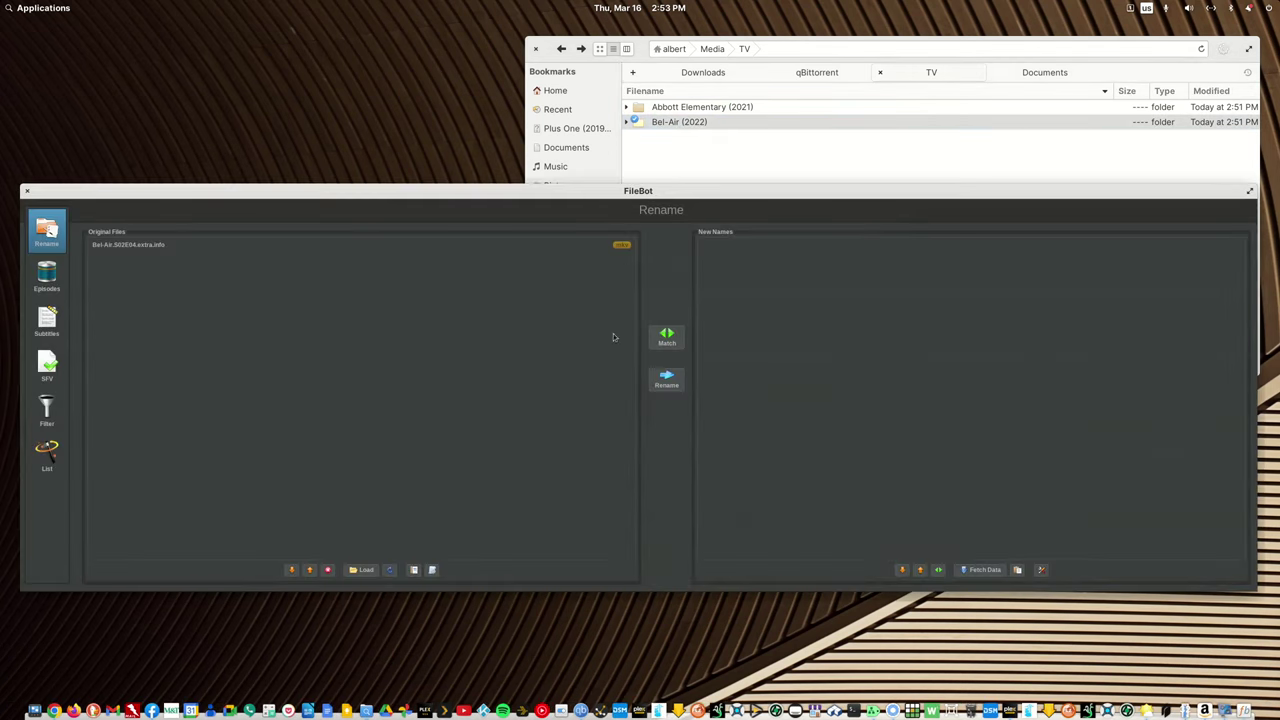
click(431, 570)
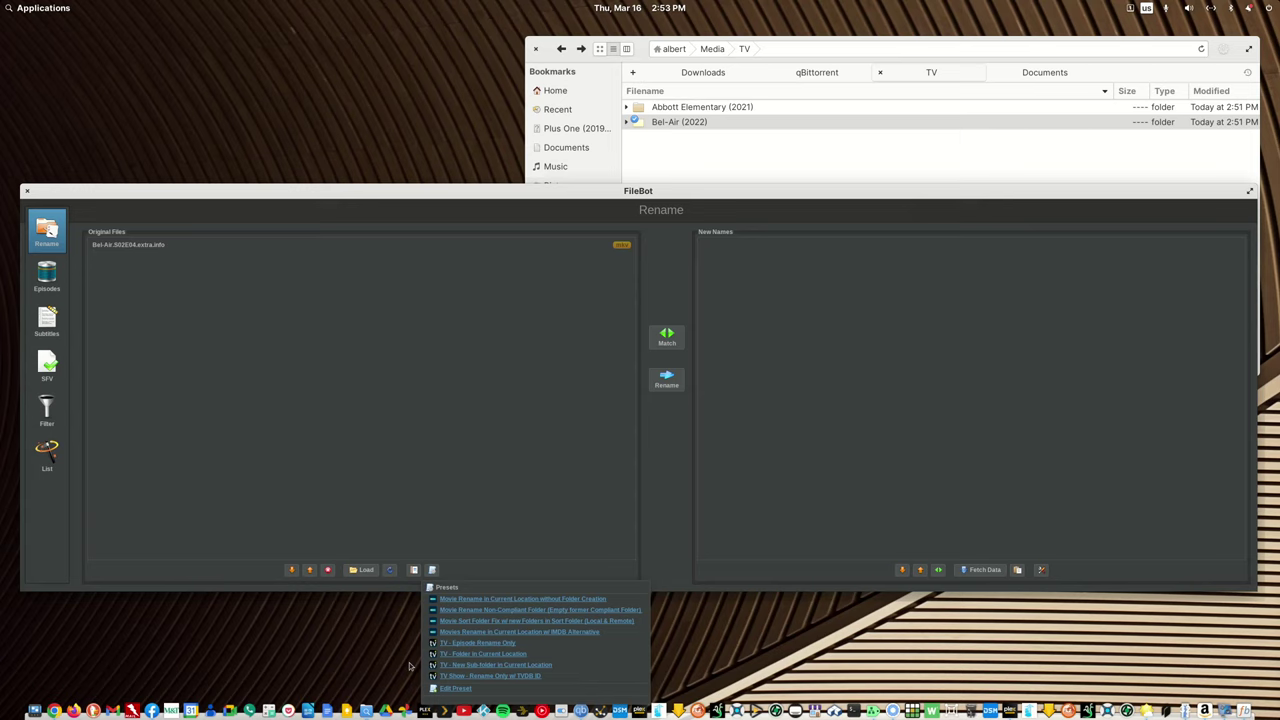
click(485, 645)
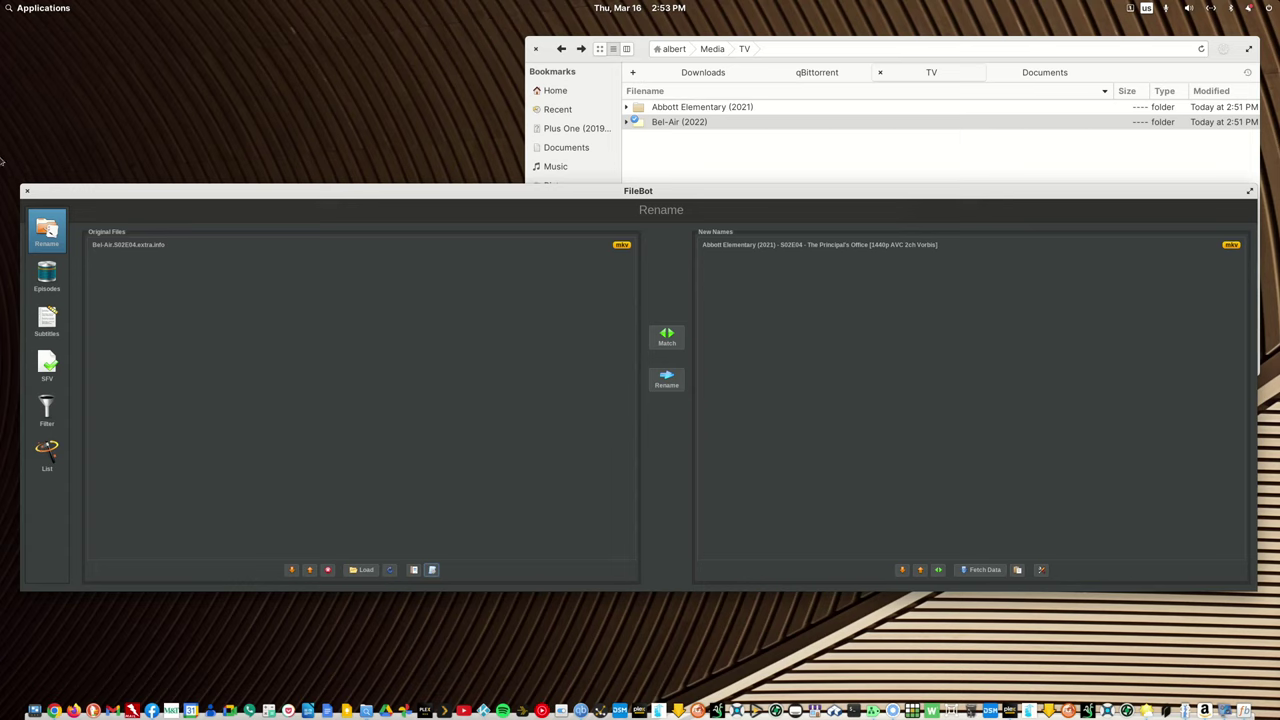
click(22, 189)
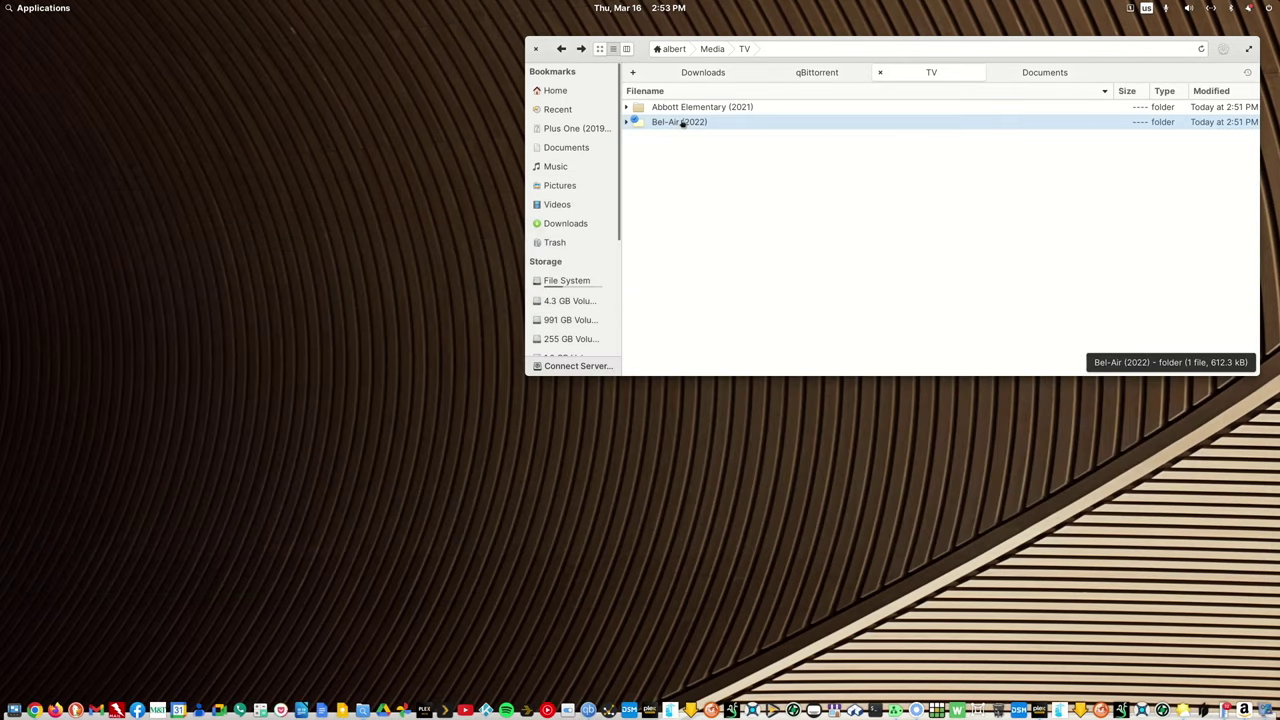
Check which episode files are inside the Bel-Air (2022) and Abbott Elementary (2021) folders
double_click(680, 122)
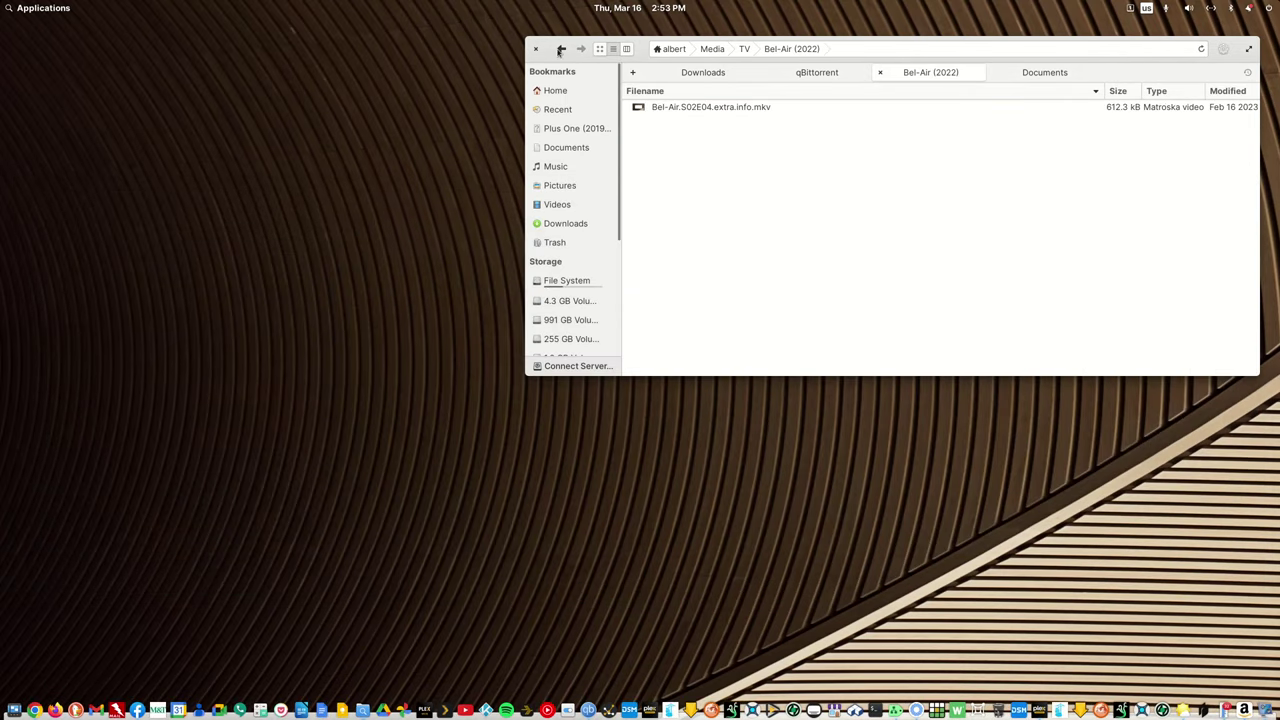
click(561, 49)
double_click(676, 107)
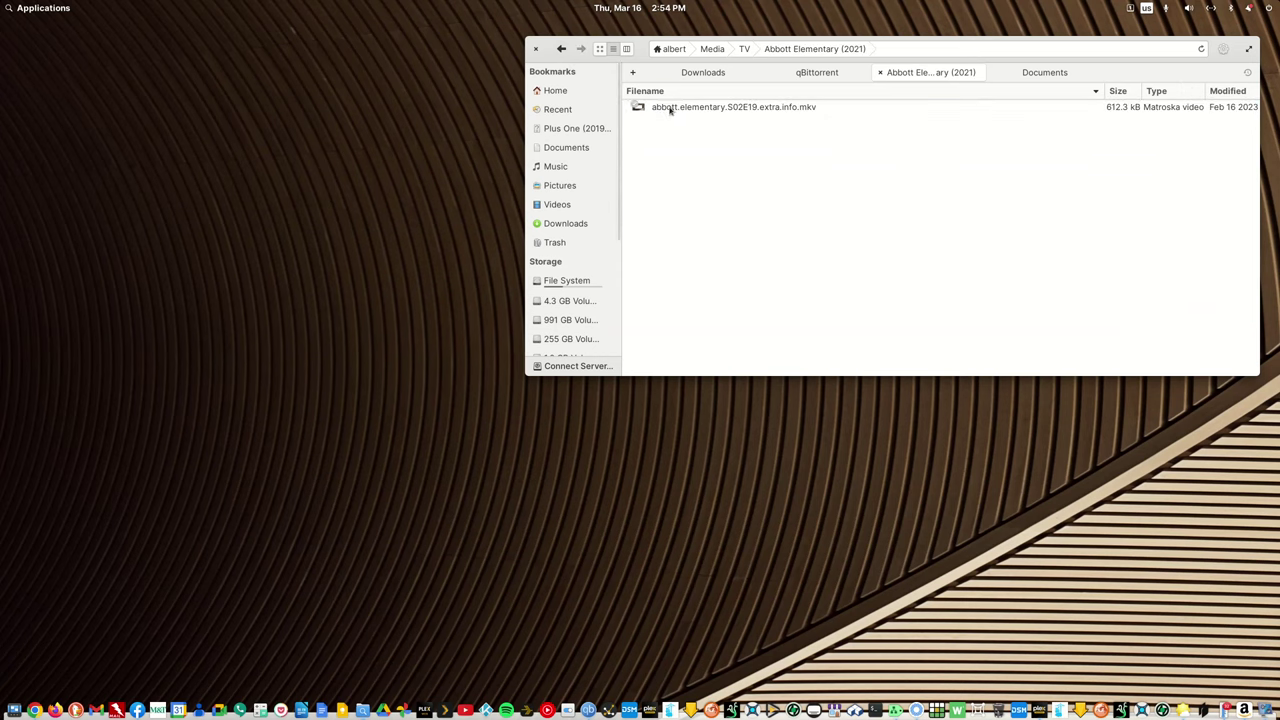
click(561, 48)
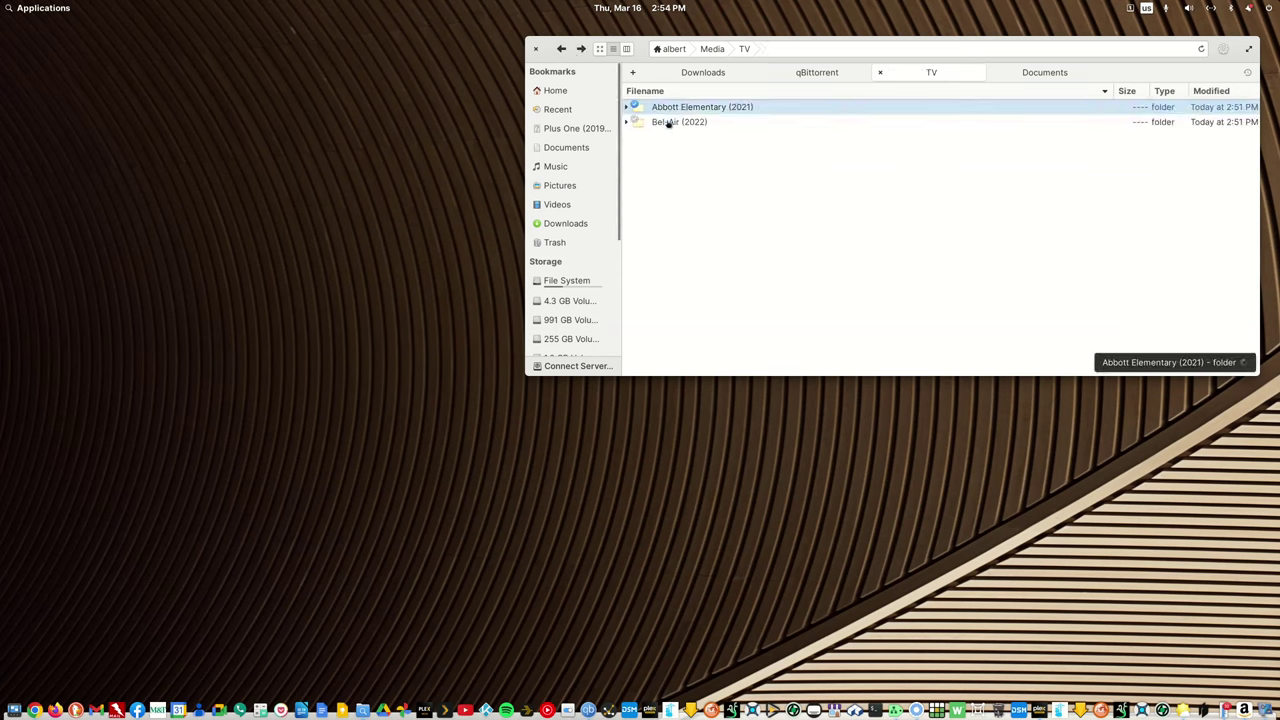
Play the Bel-Air episode in VLC, examine its embedded title in the media information, and return to the TV folder
double_click(666, 122)
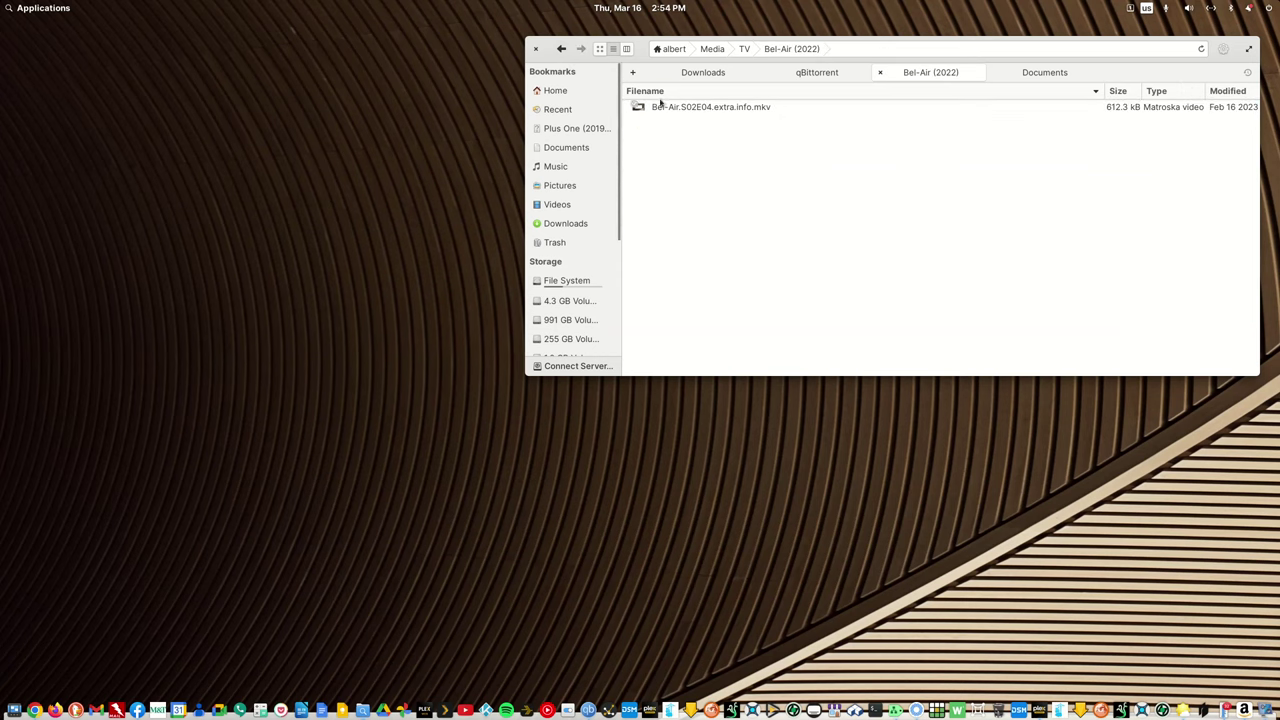
double_click(661, 108)
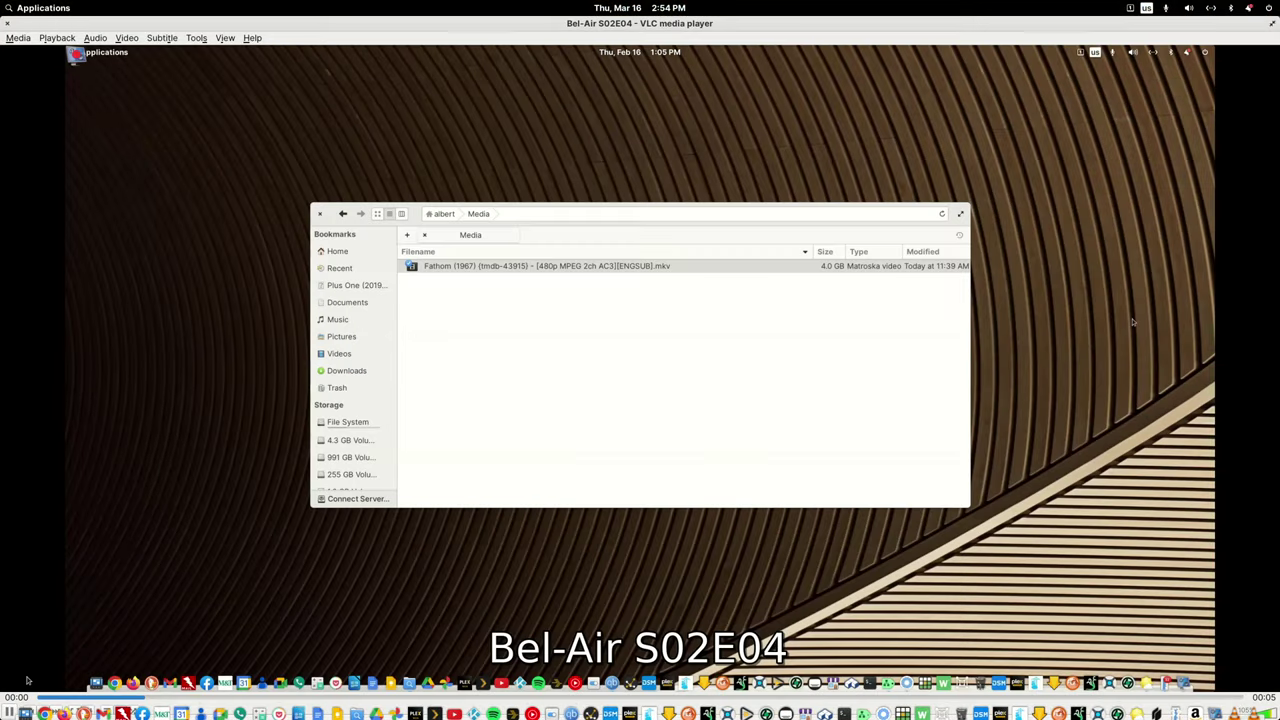
double_click(436, 23)
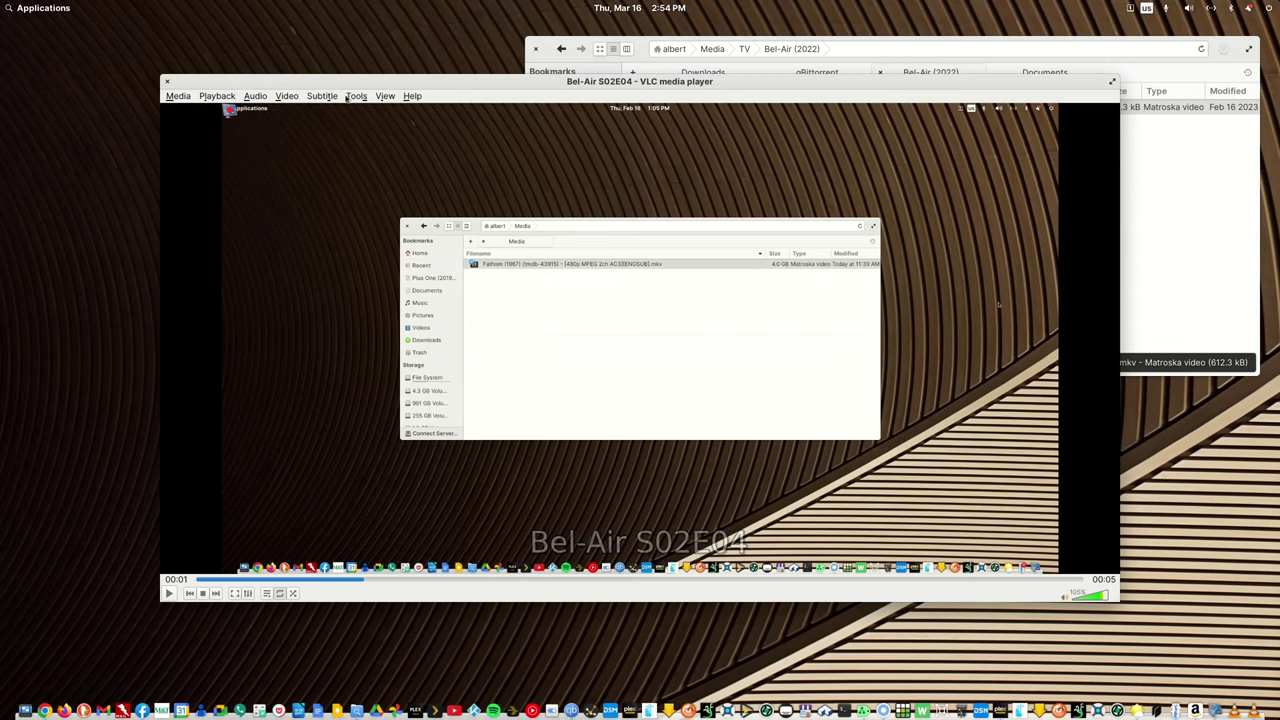
click(350, 97)
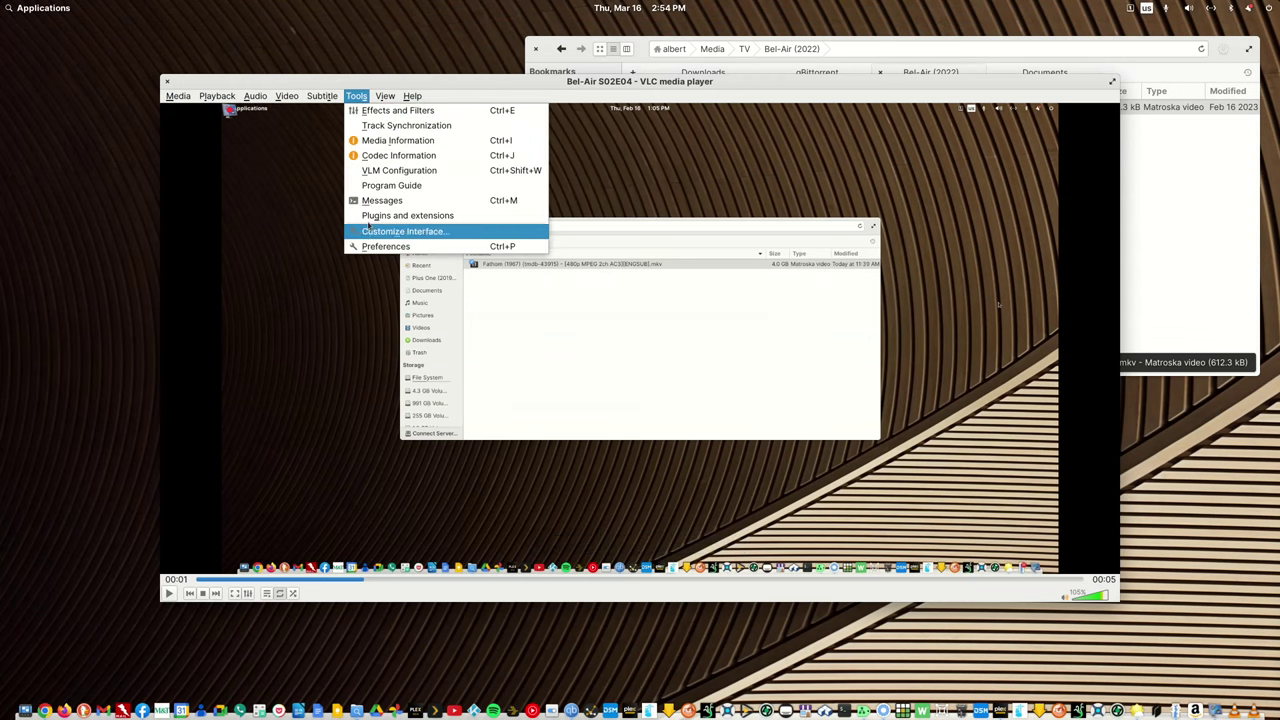
click(388, 141)
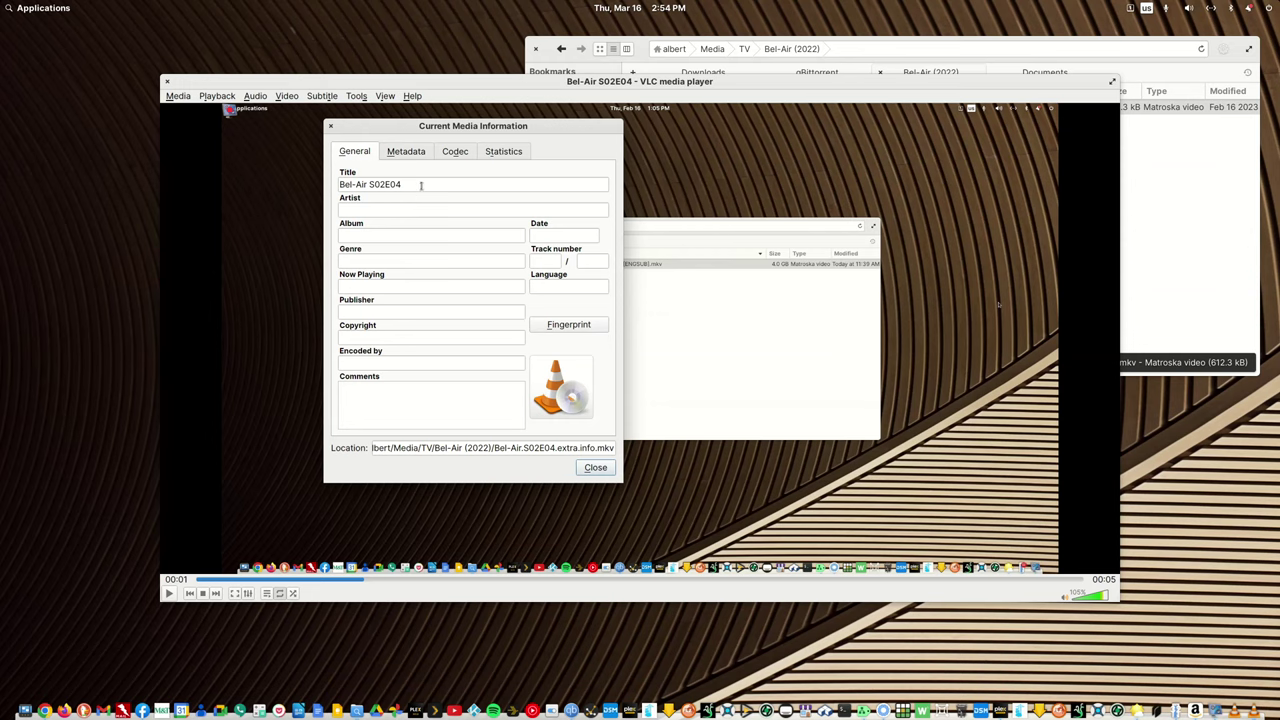
click(330, 126)
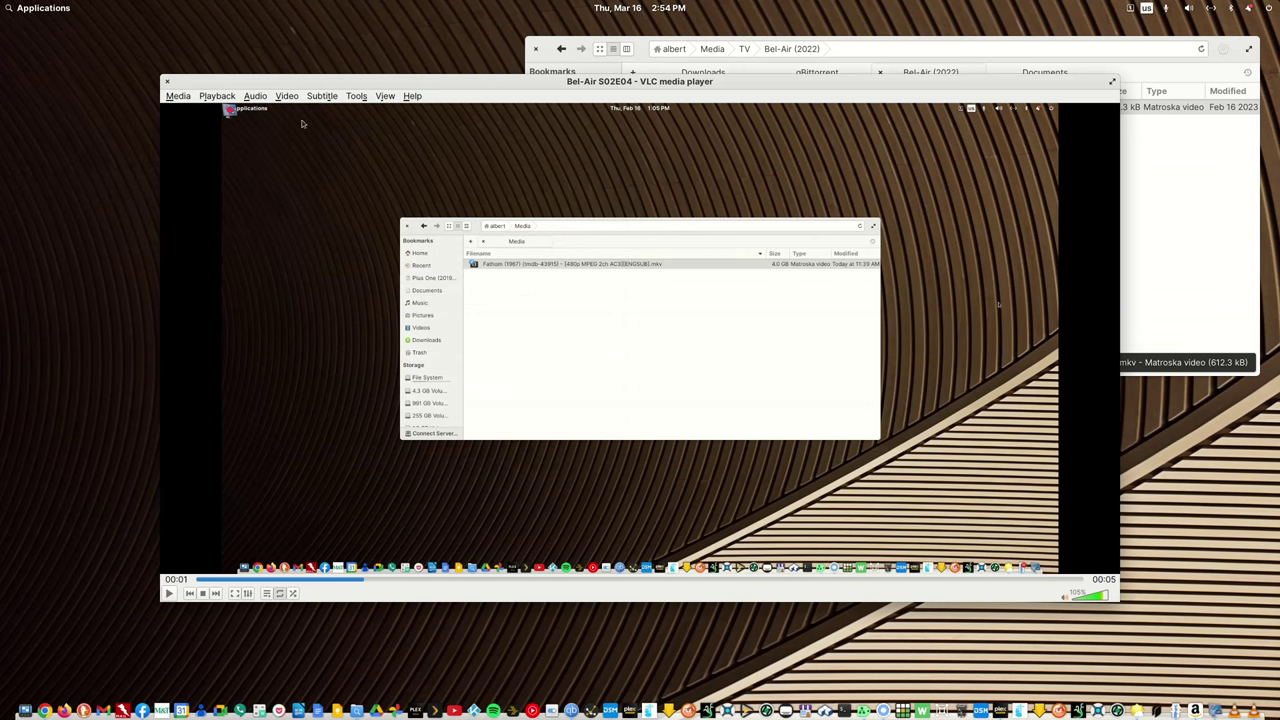
click(167, 81)
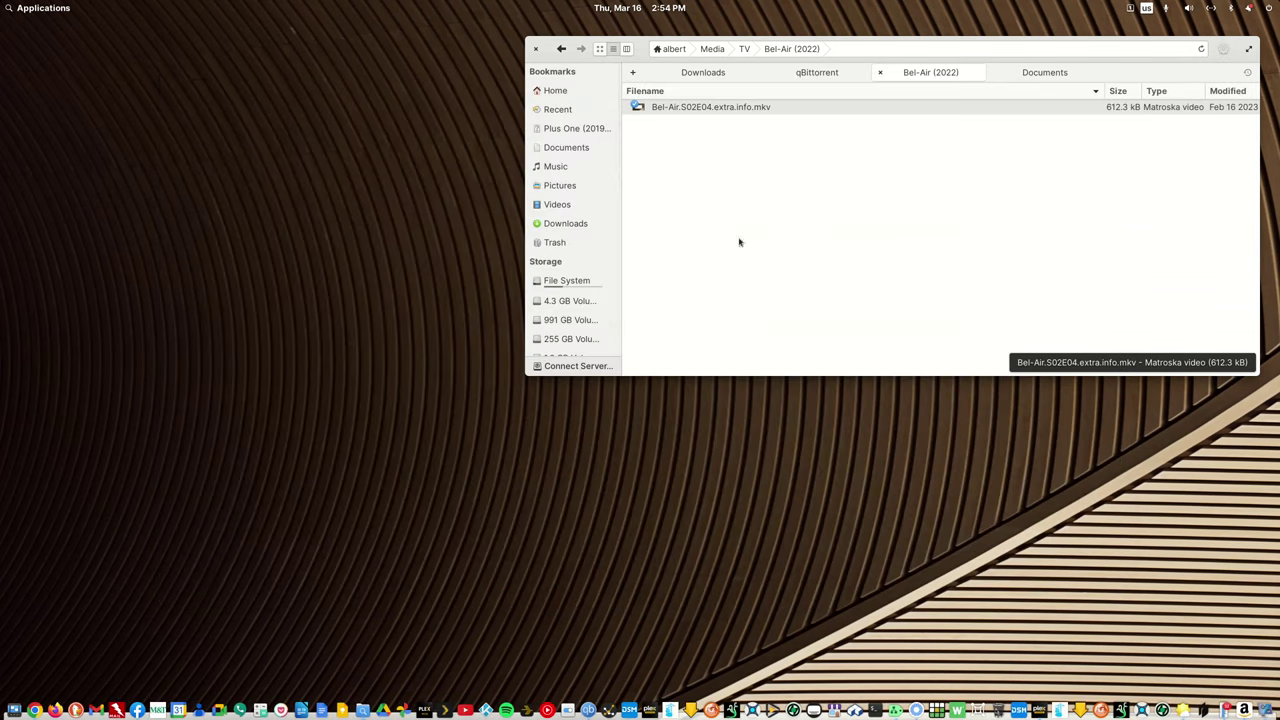
click(678, 111)
click(561, 48)
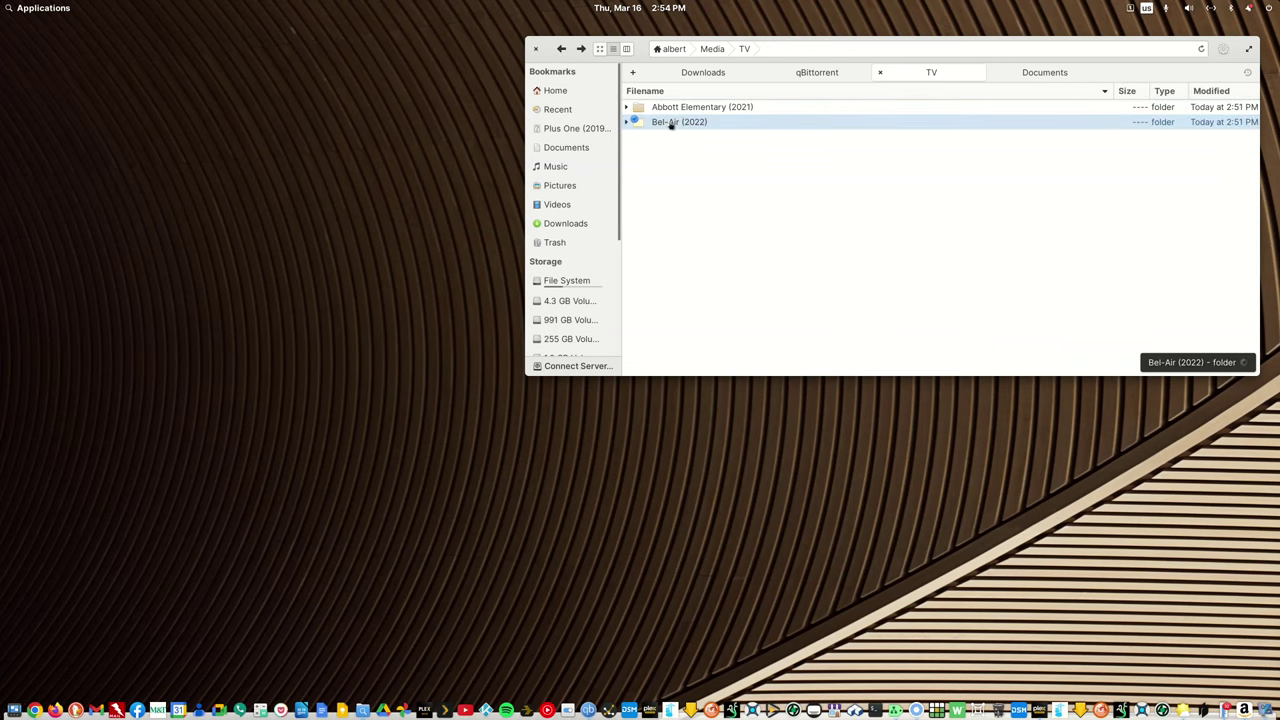
right_click(671, 126)
click(695, 291)
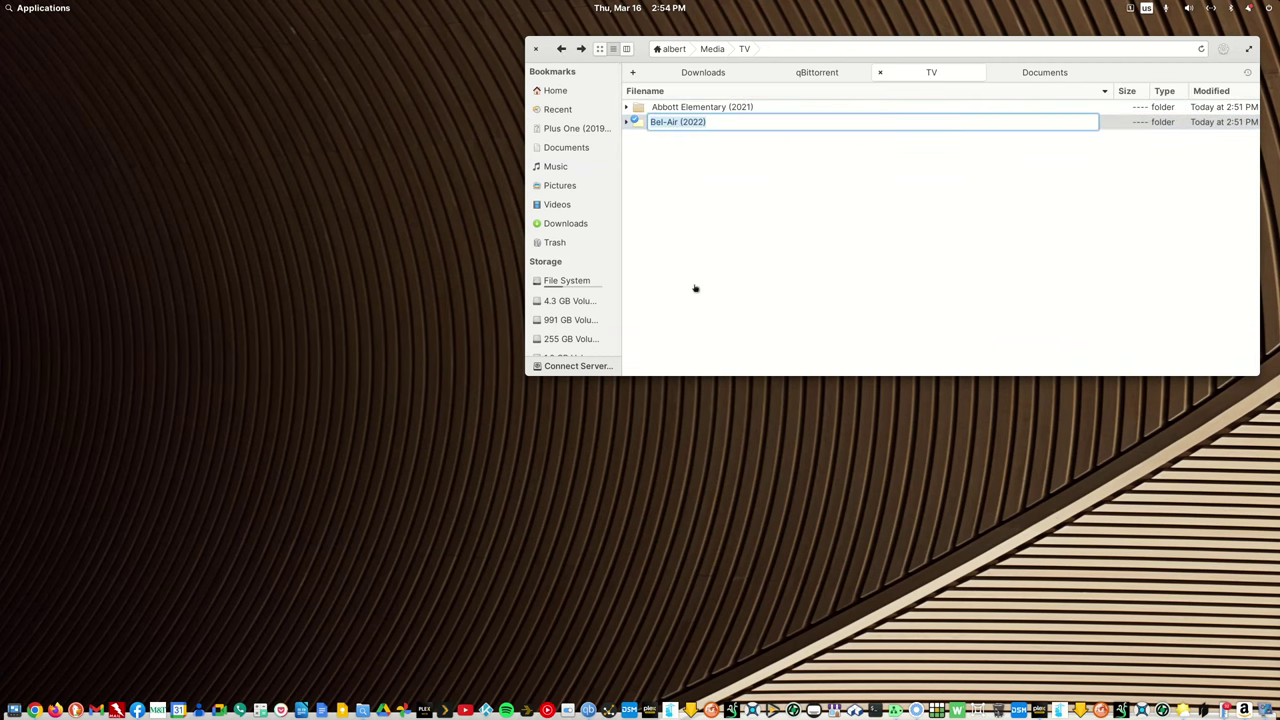
key(Escape)
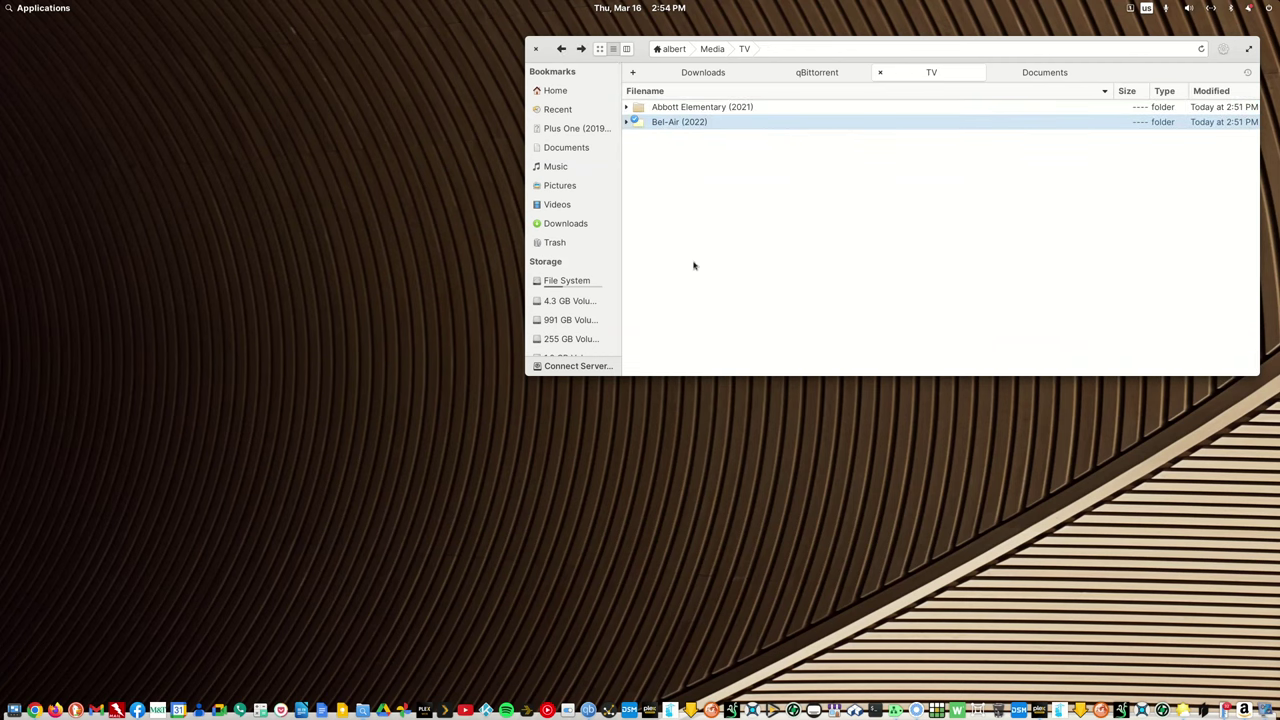
Rename the episode file inside the Bel-Air (2022) folder to "Bel-Air (2022) - S02E04.mkv"
double_click(690, 123)
right_click(683, 107)
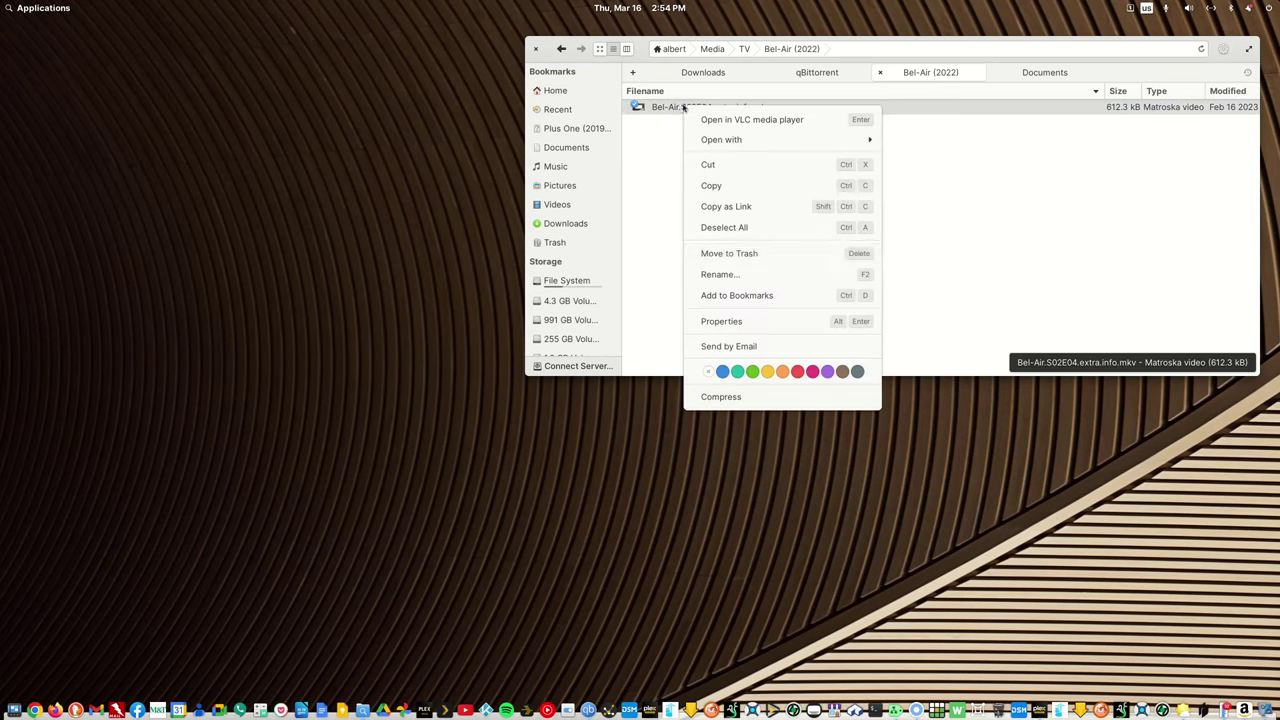
click(722, 274)
key(Home)
key(shift+Right)
key(shift+Right)
key(shift+Right)
key(shift+Right)
key(shift+Right)
key(shift+Right)
key(shift+Right)
key(shift+Right)
text(Bel-Air (2022) -)
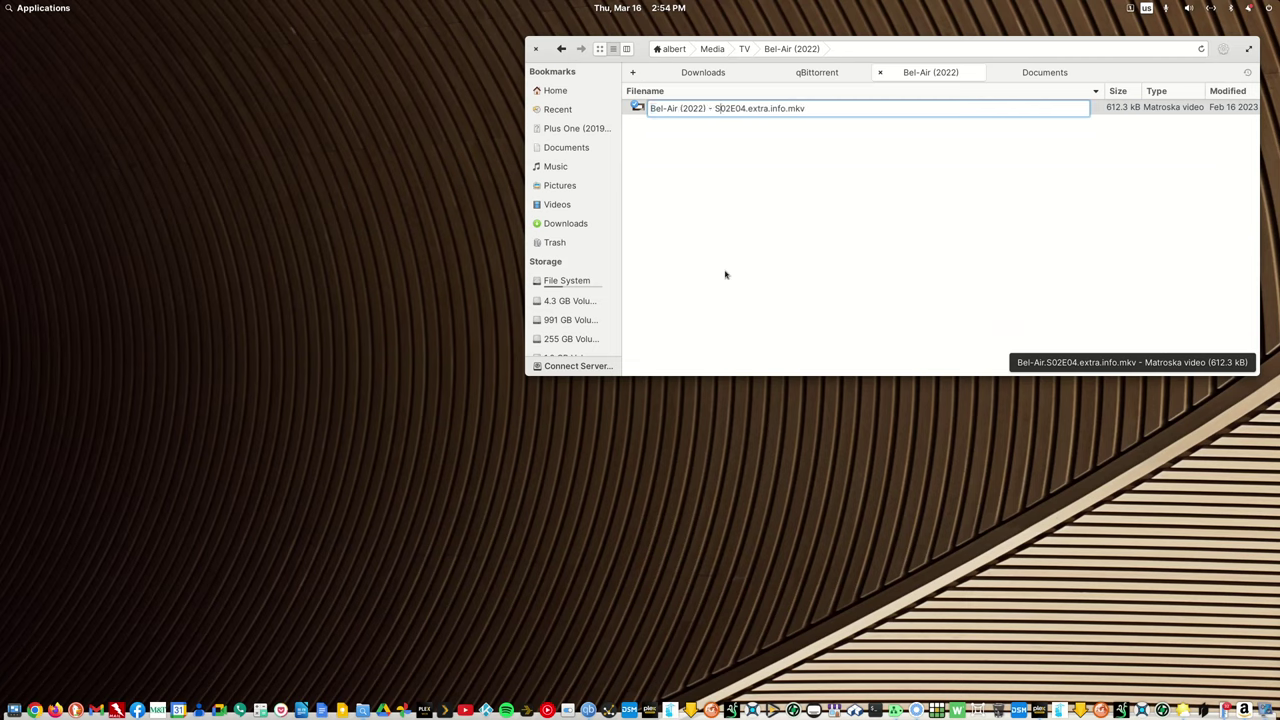
key(shift+Right)
key(shift+Right)
key(shift+Right)
key(shift+Right)
key(shift+Right)
key(shift+Right)
key(shift+Right)
key(shift+Right)
key(shift+Right)
key(shift+Right)
key(BackSpace)
text(.)
key(Return)
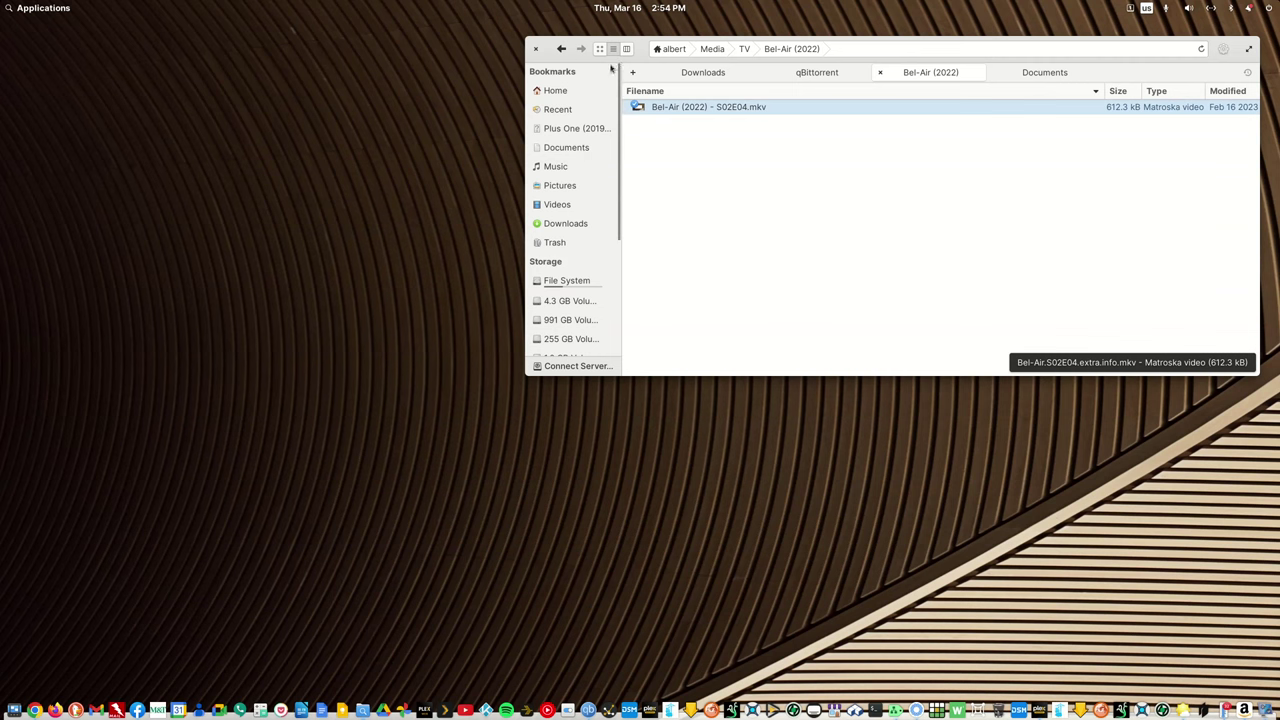
Open the Bel-Air (2022) folder in FileBot again and try matching the renamed episode with the "TV - New Sub folder in Current Location" preset
click(565, 52)
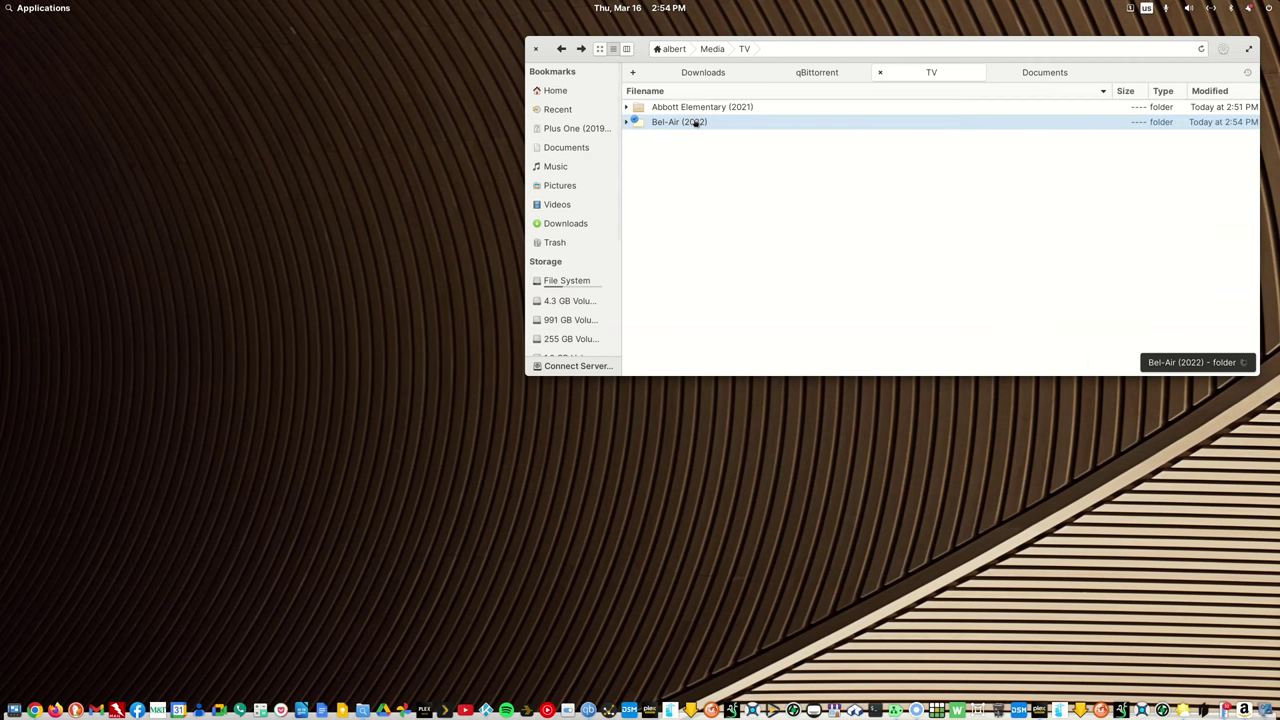
right_click(695, 123)
mouse_move(737, 133)
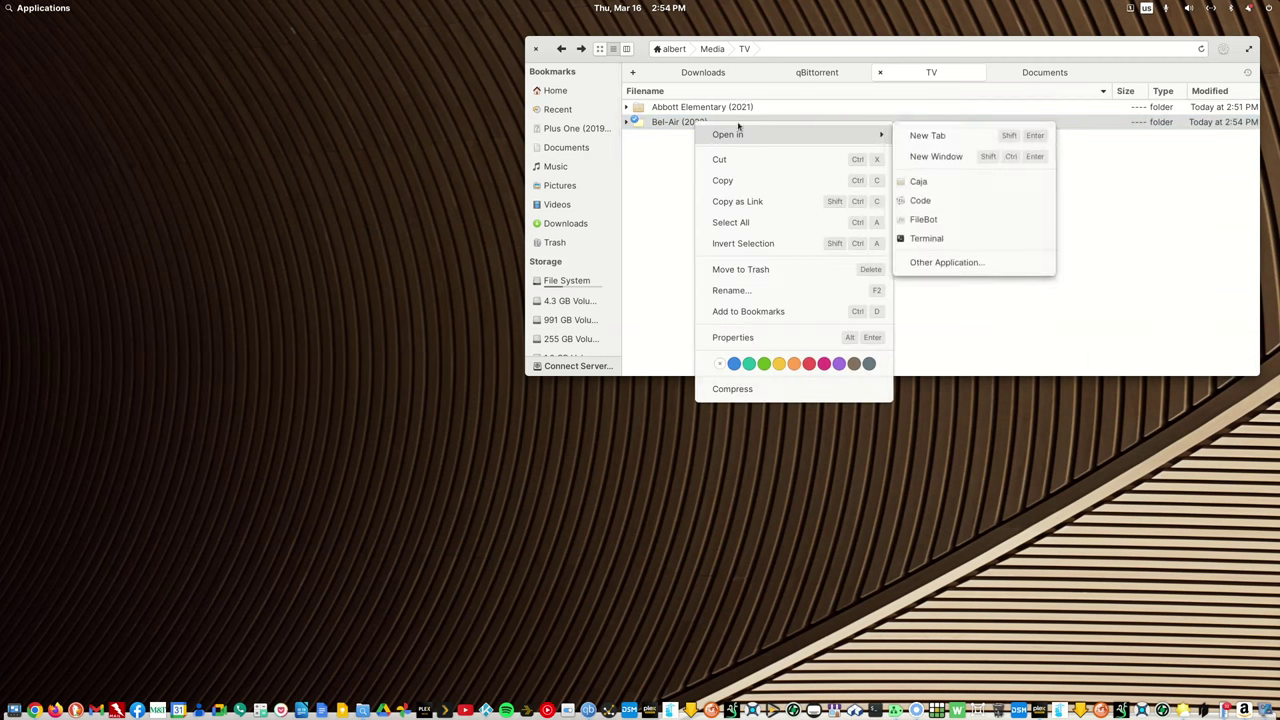
click(928, 220)
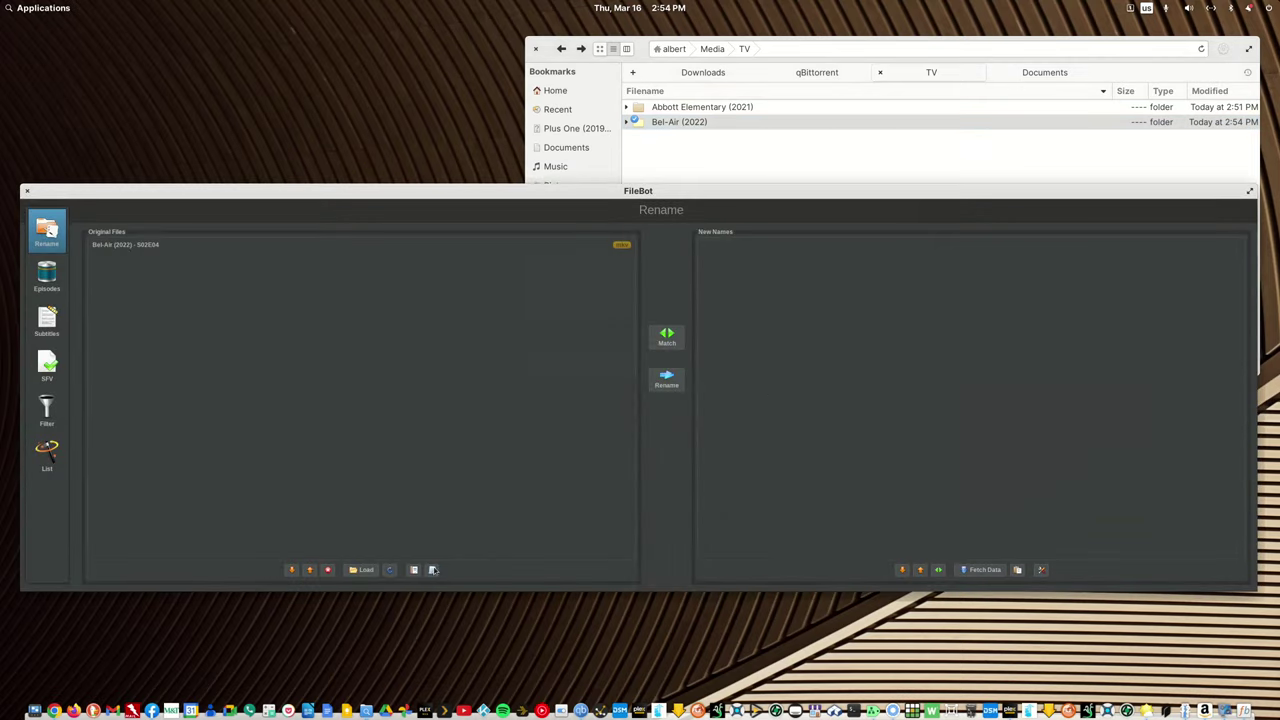
click(432, 570)
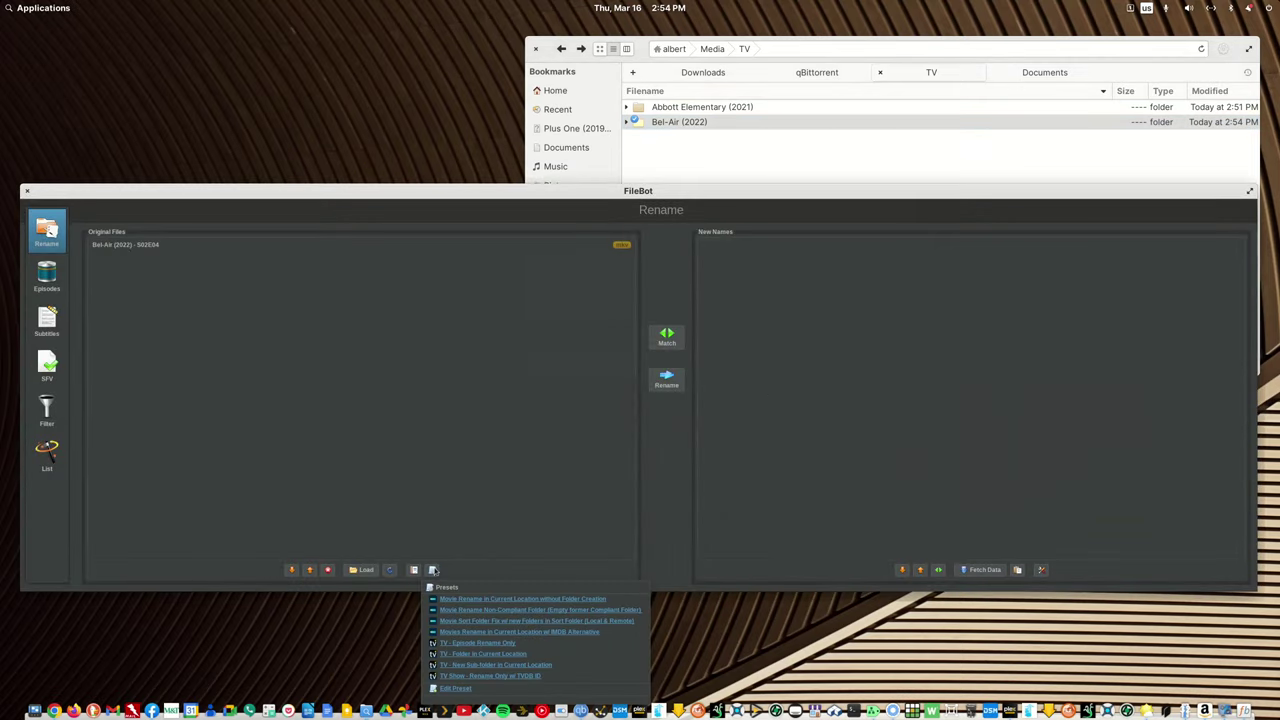
click(468, 665)
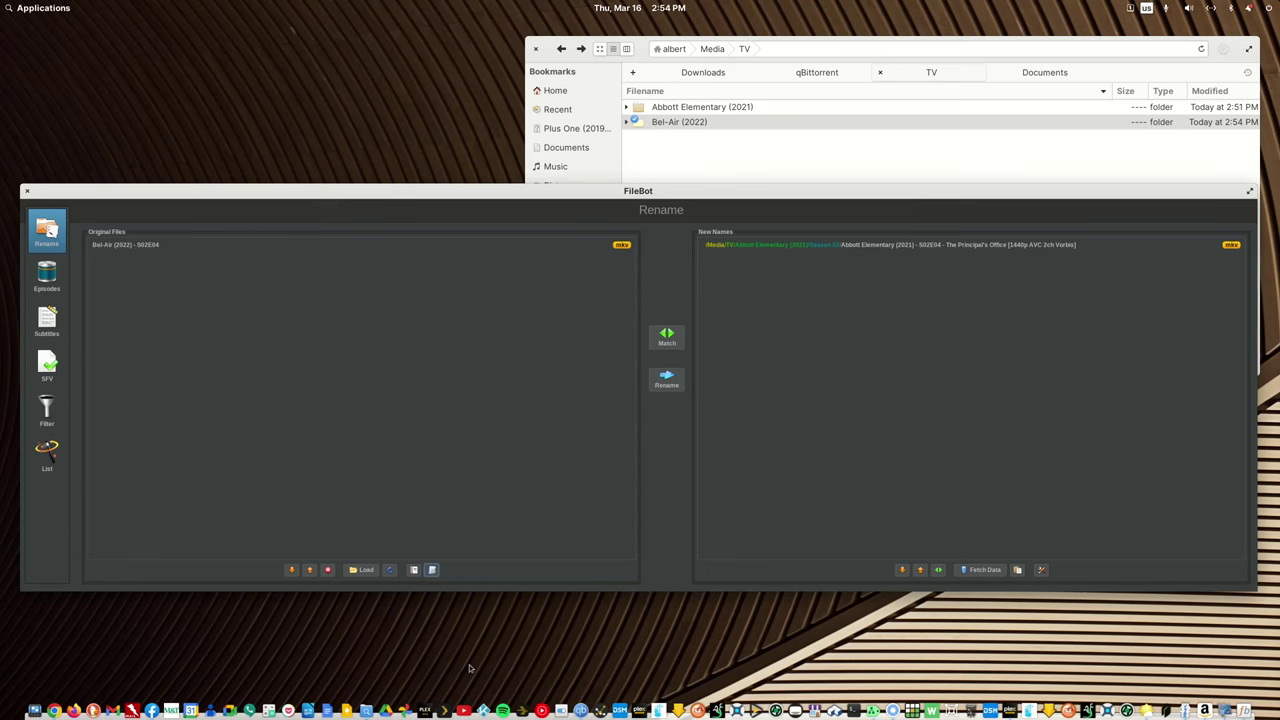
click(28, 191)
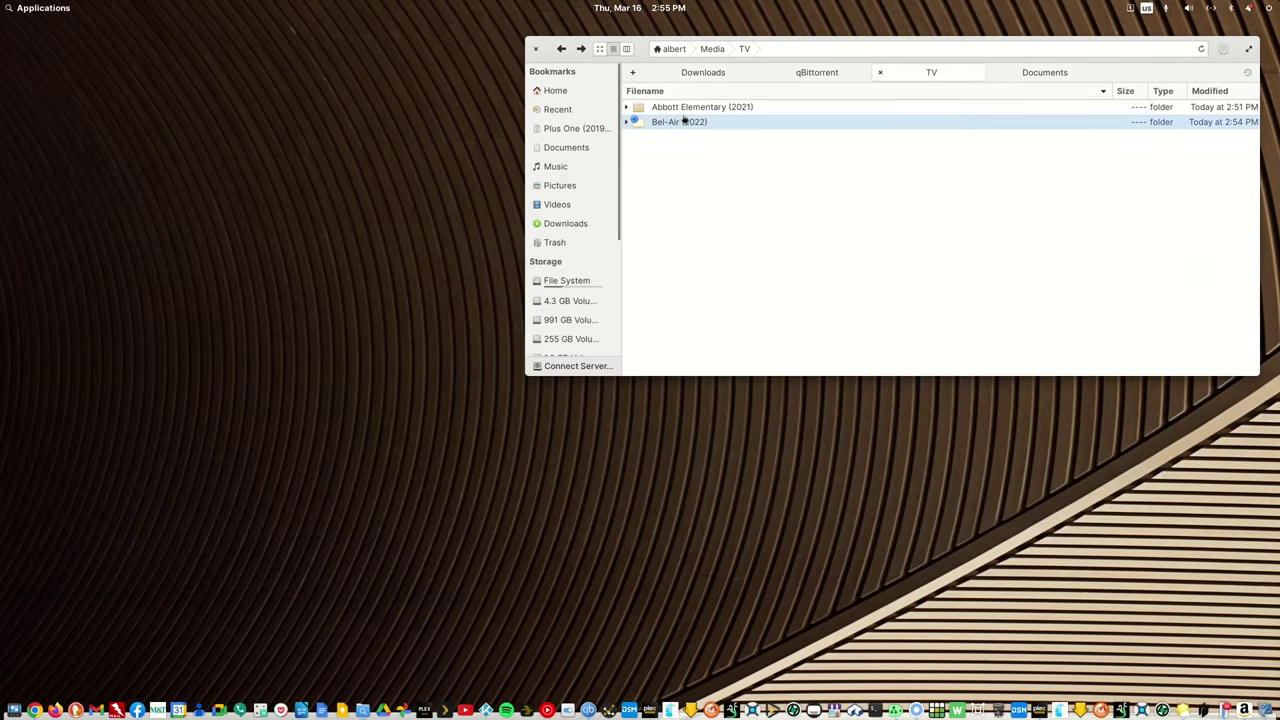
Move the Abbott Elementary (2021) folder out of TV into the parent Media folder
right_click(686, 108)
key(Escape)
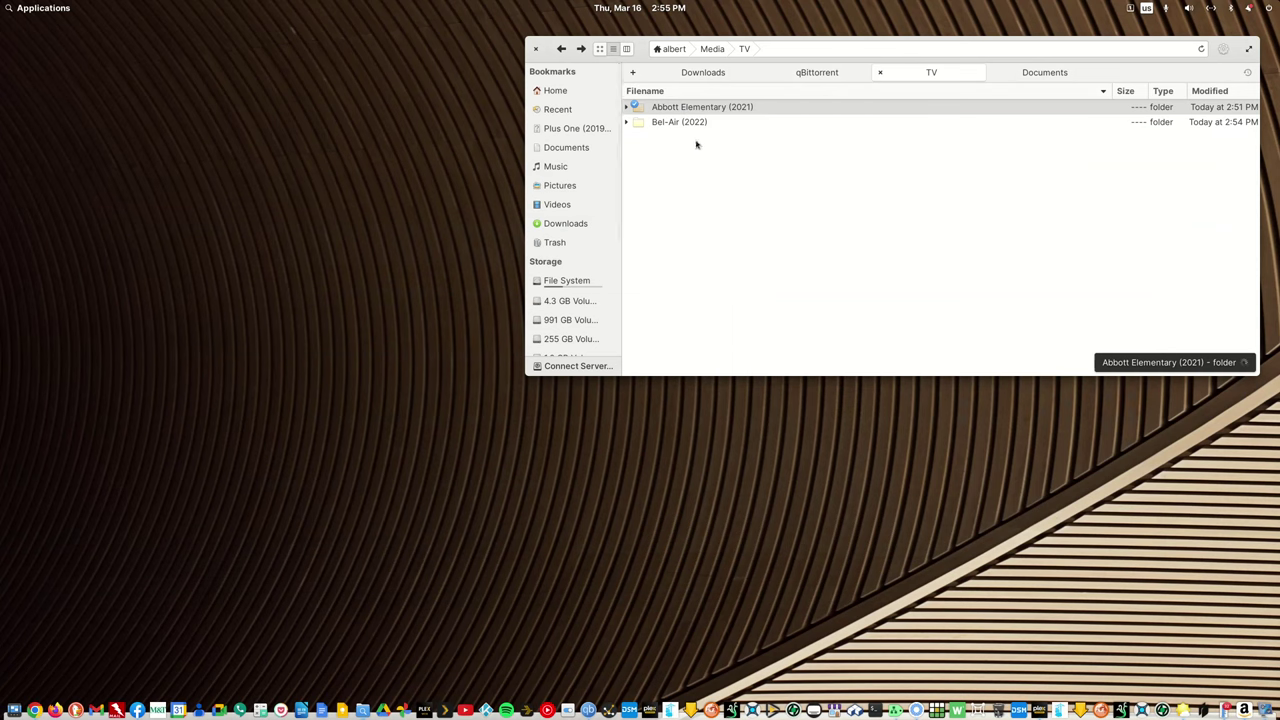
click(562, 52)
right_click(668, 252)
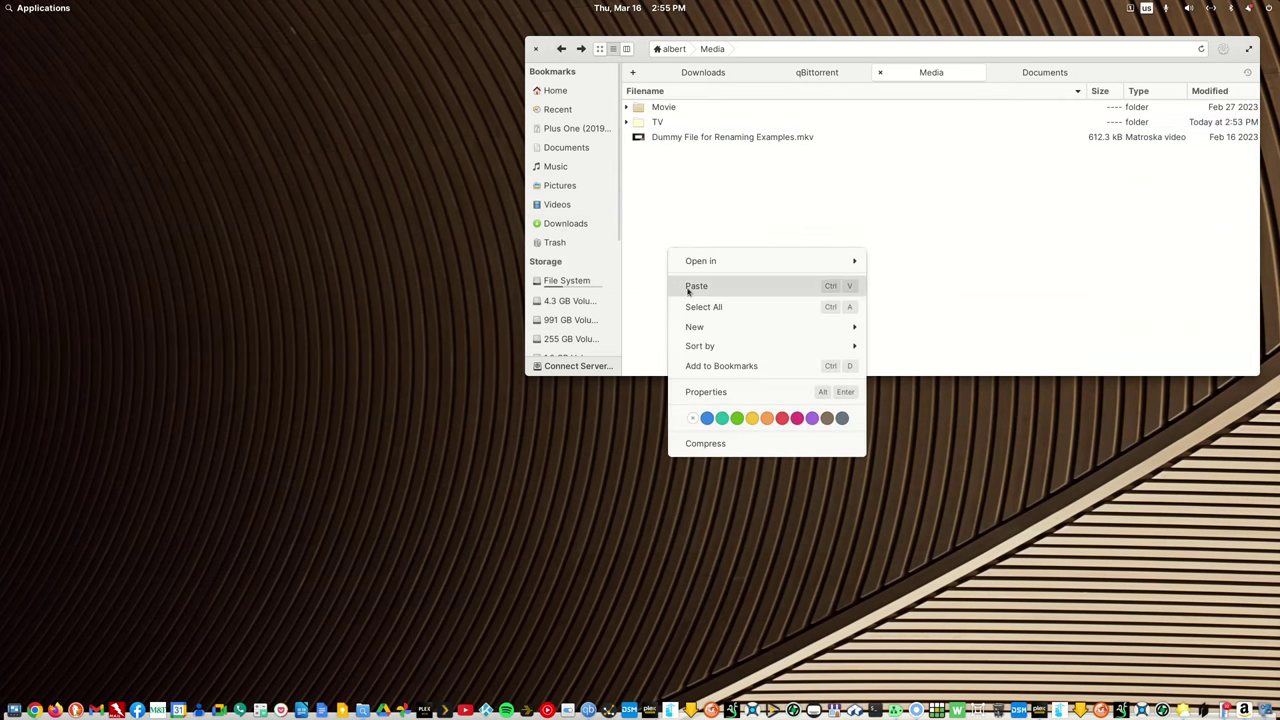
click(696, 286)
click(660, 139)
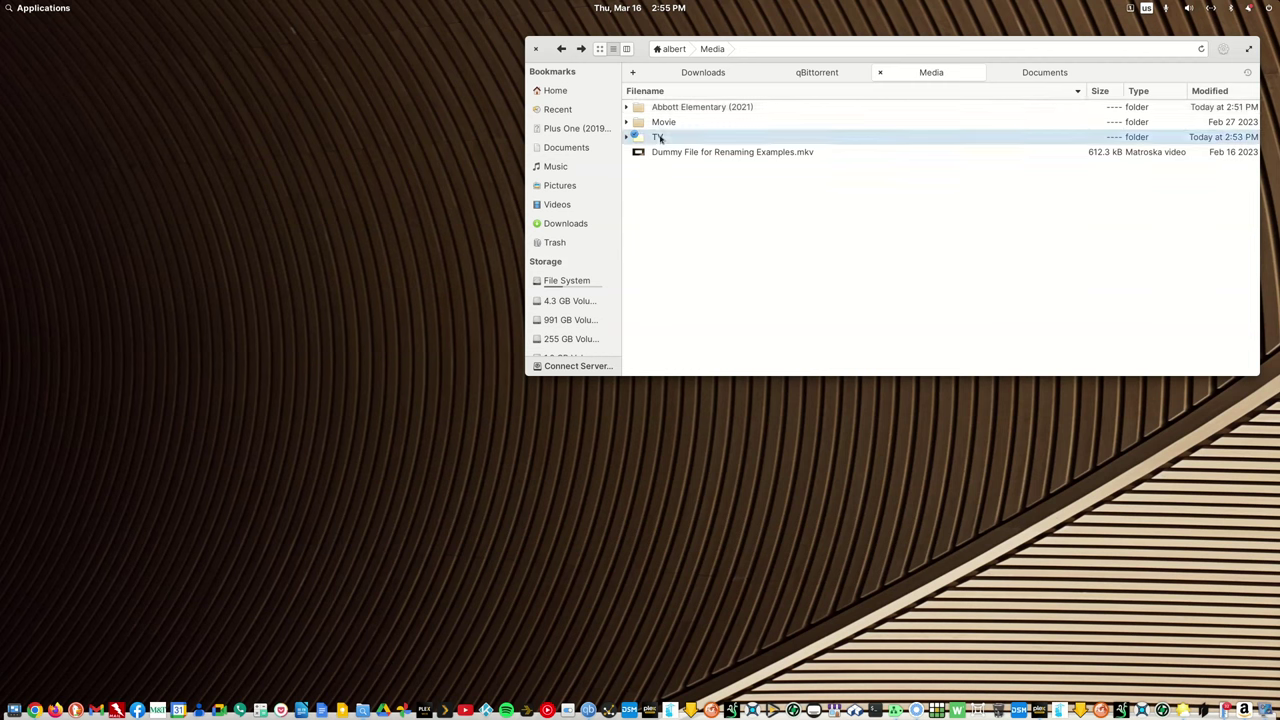
Open the TV folder in FileBot and try matching its episode with the "TV - New Sub folder in Current Location" preset
right_click(660, 139)
mouse_move(723, 151)
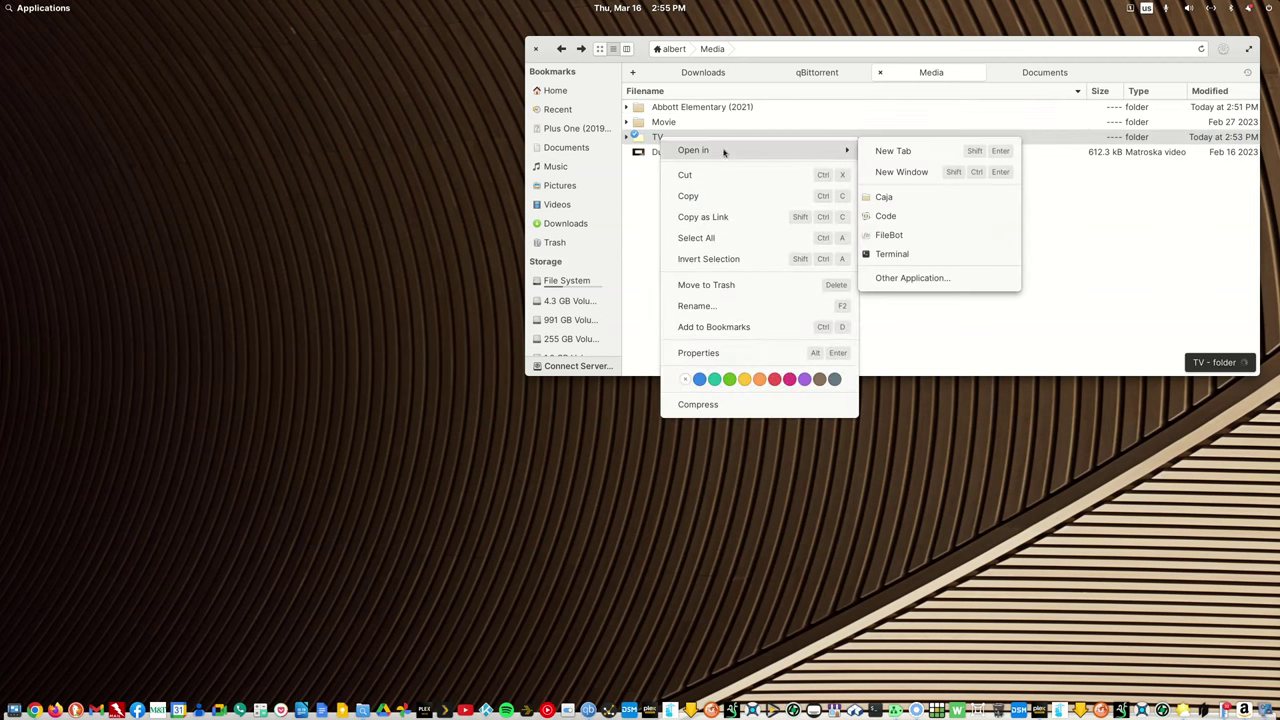
click(887, 235)
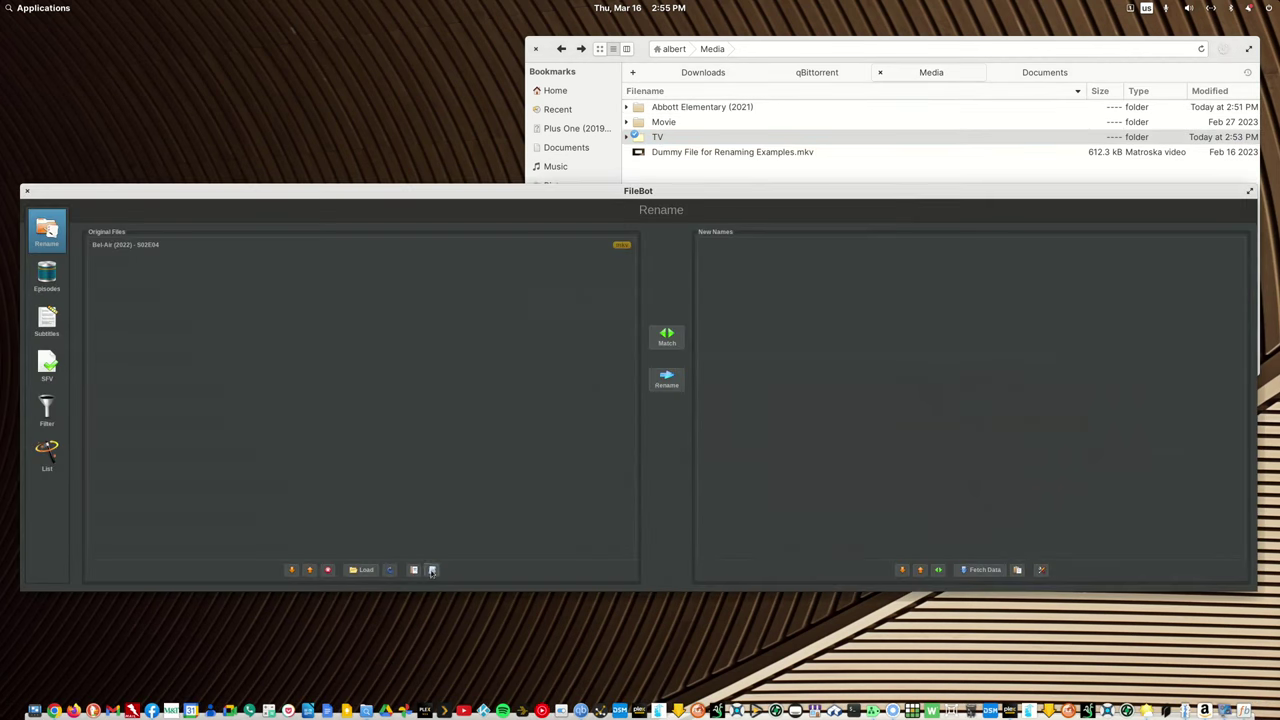
click(432, 570)
click(472, 665)
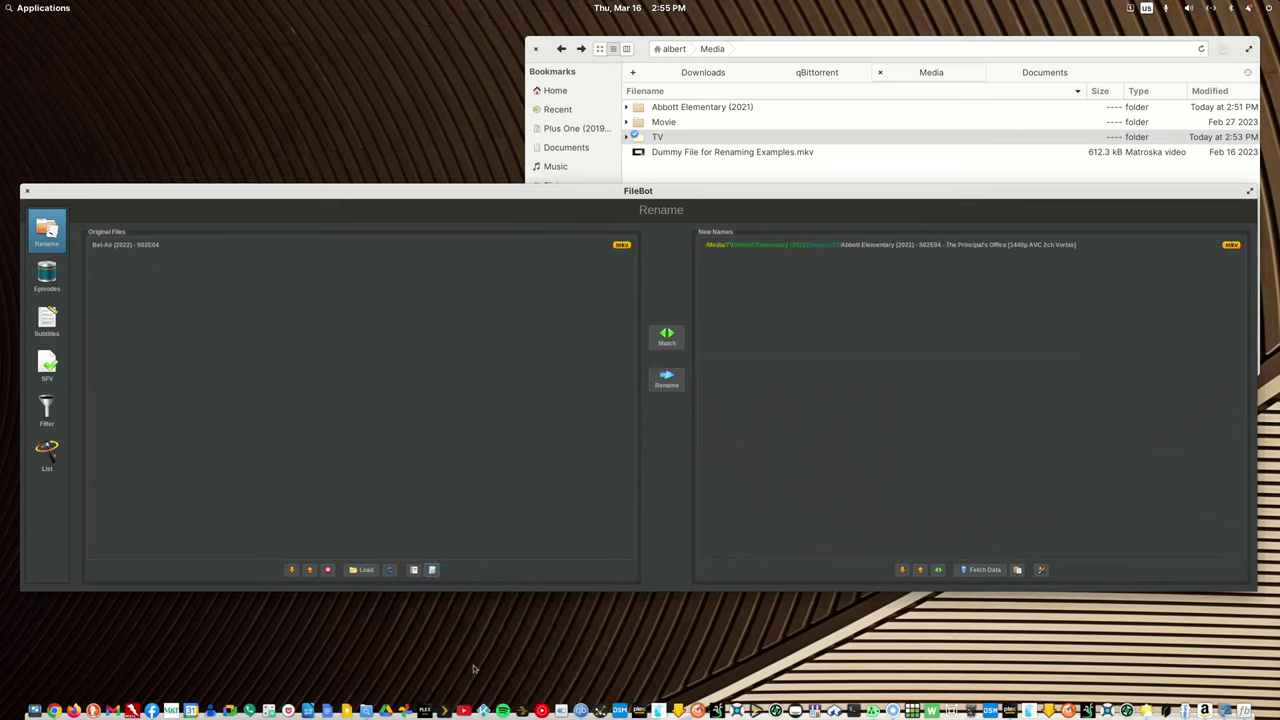
click(151, 251)
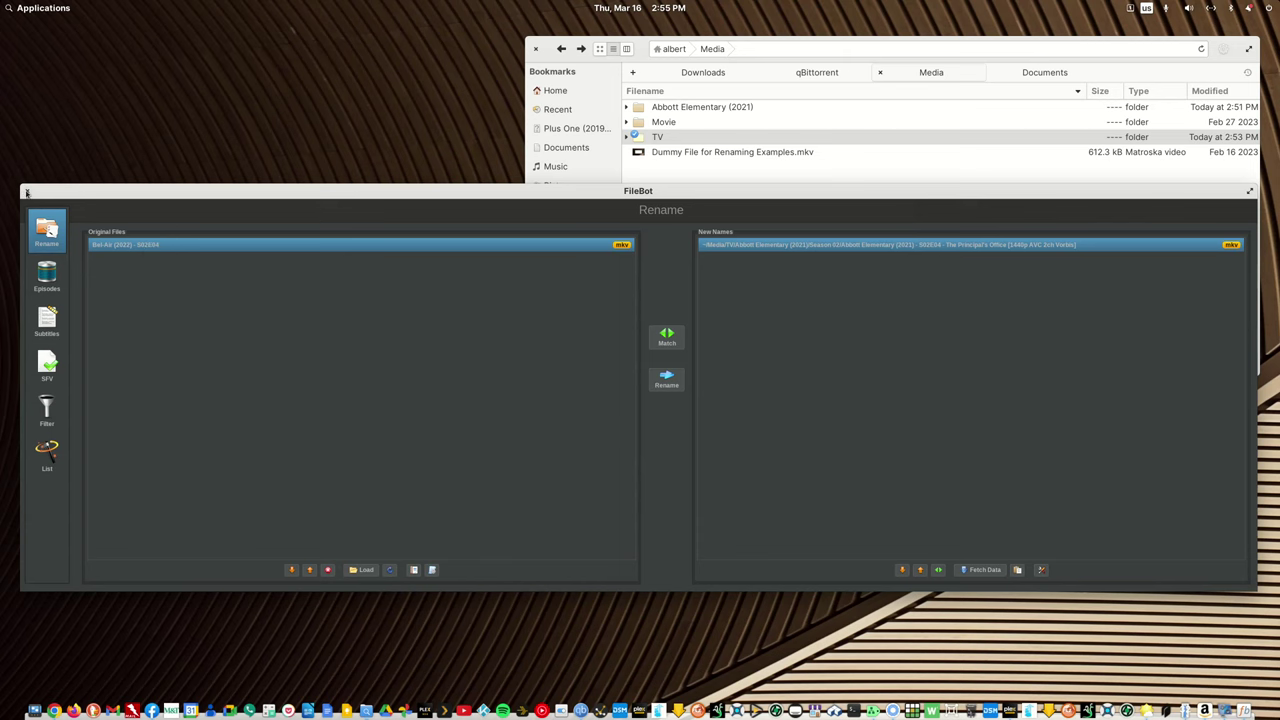
click(27, 193)
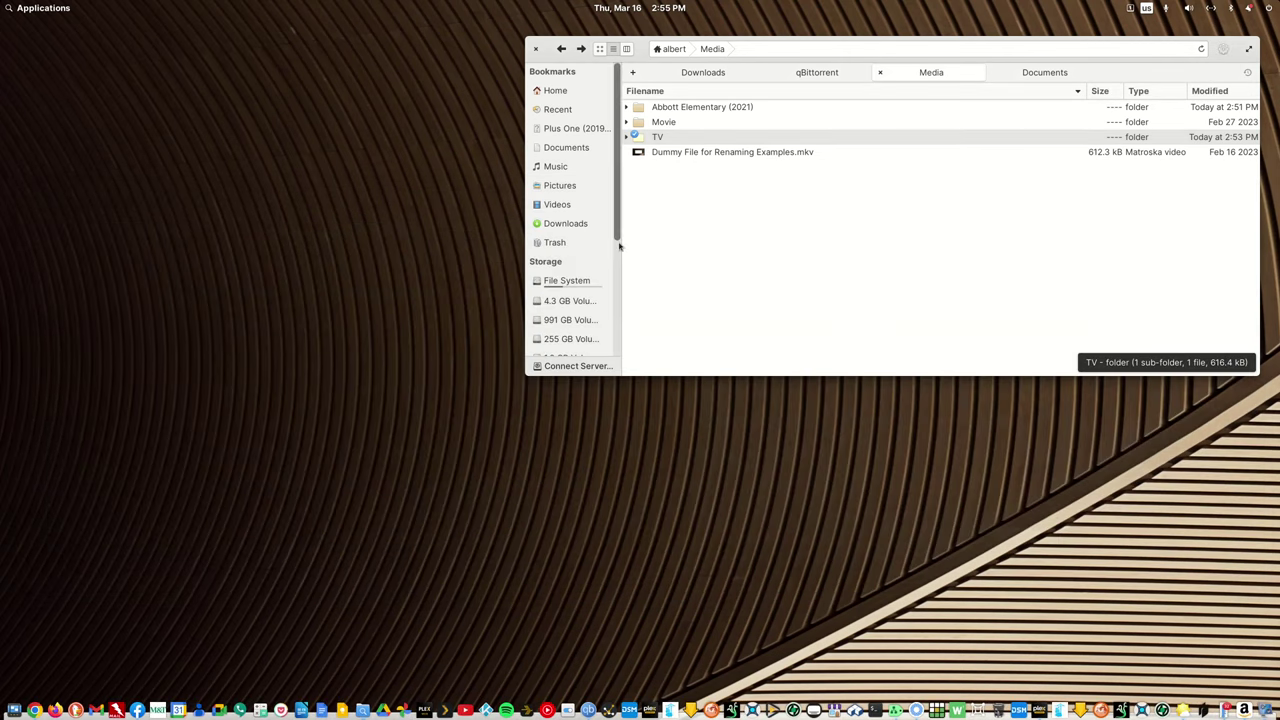
Open the TVDB site, go to the Ted Lasso series page and copy the series title
click(62, 8)
text(tvdb)
click(64, 83)
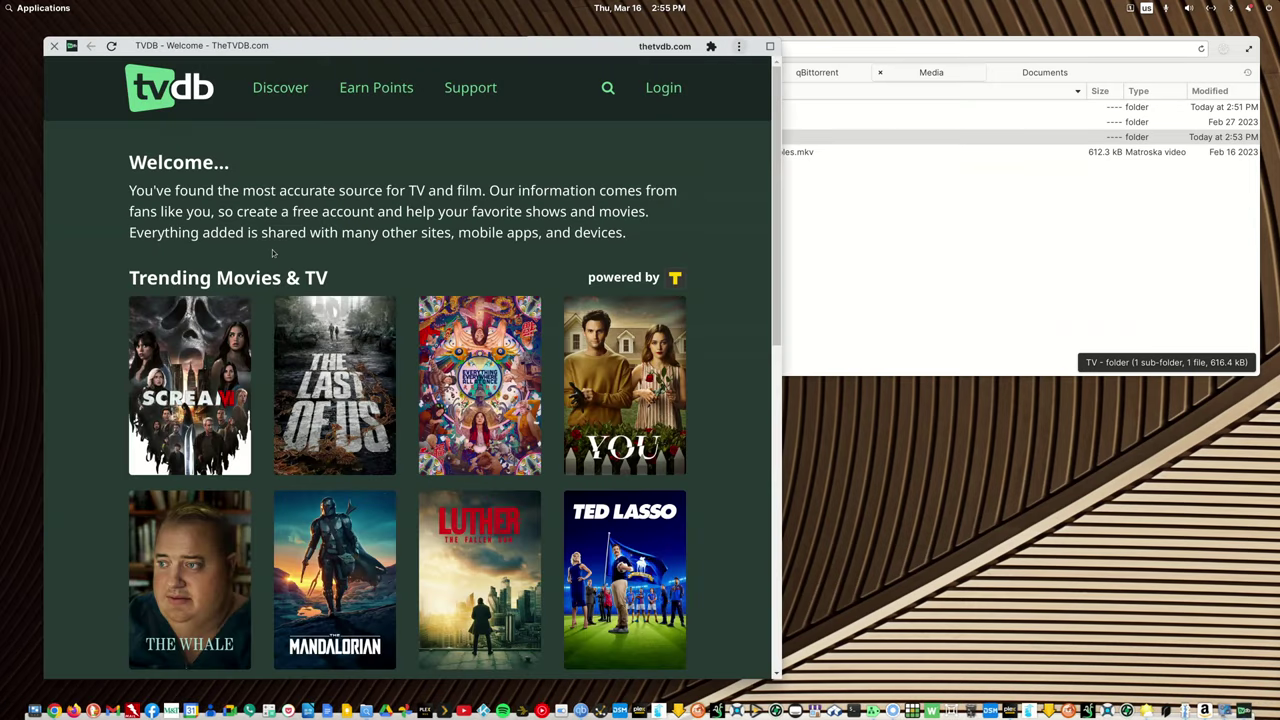
click(600, 548)
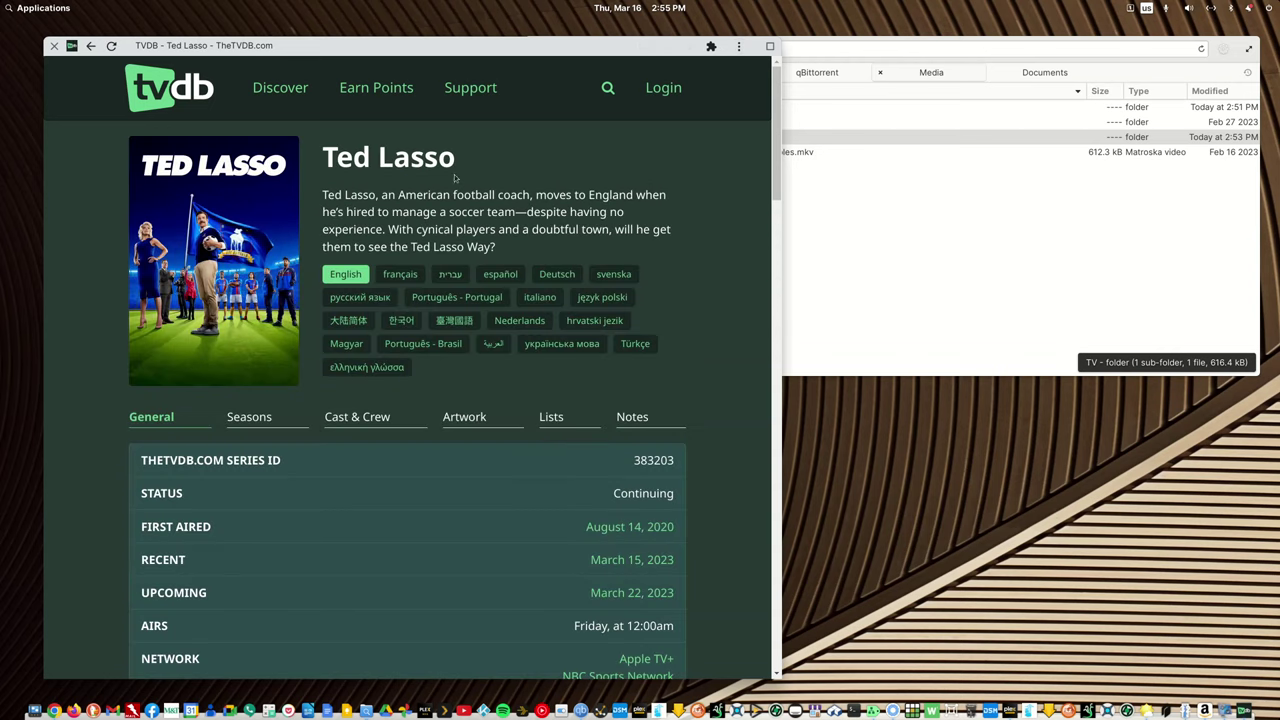
drag(474, 165, 316, 158)
key(ctrl+c)
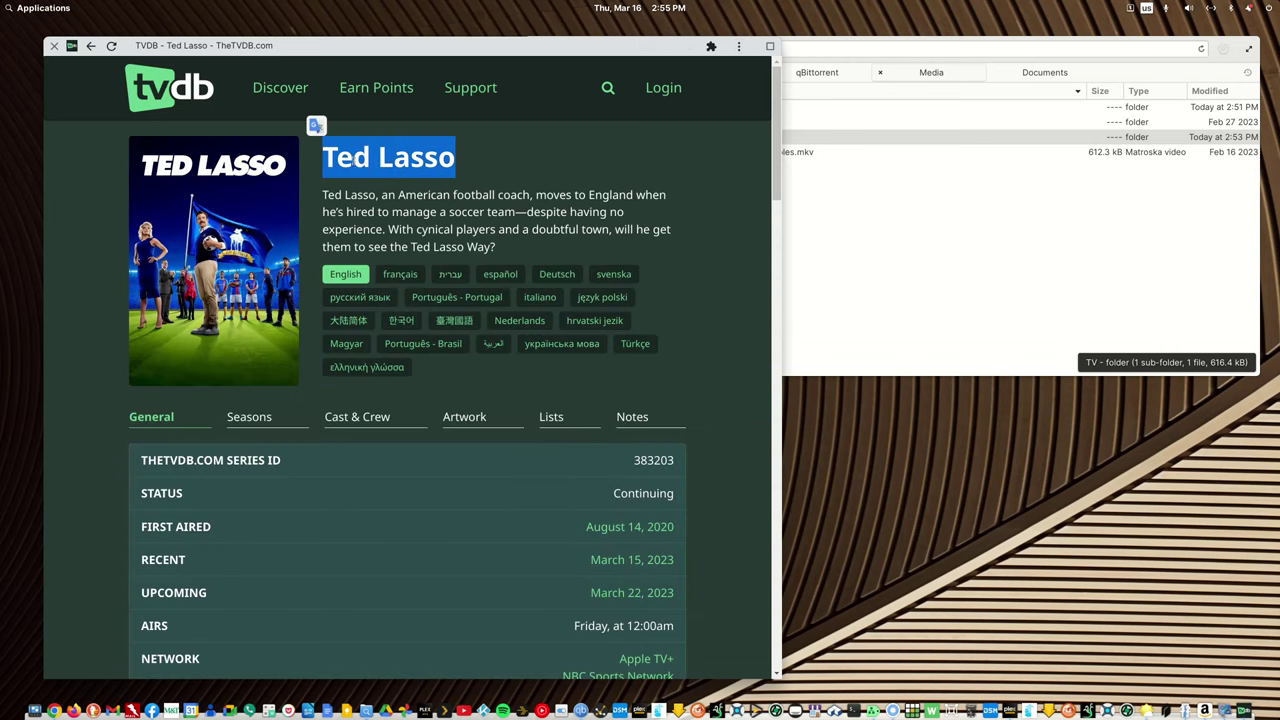
Rename the Bel-Air (2022) folder inside TV as "Ted Lasso" using the copied title
click(54, 45)
double_click(645, 137)
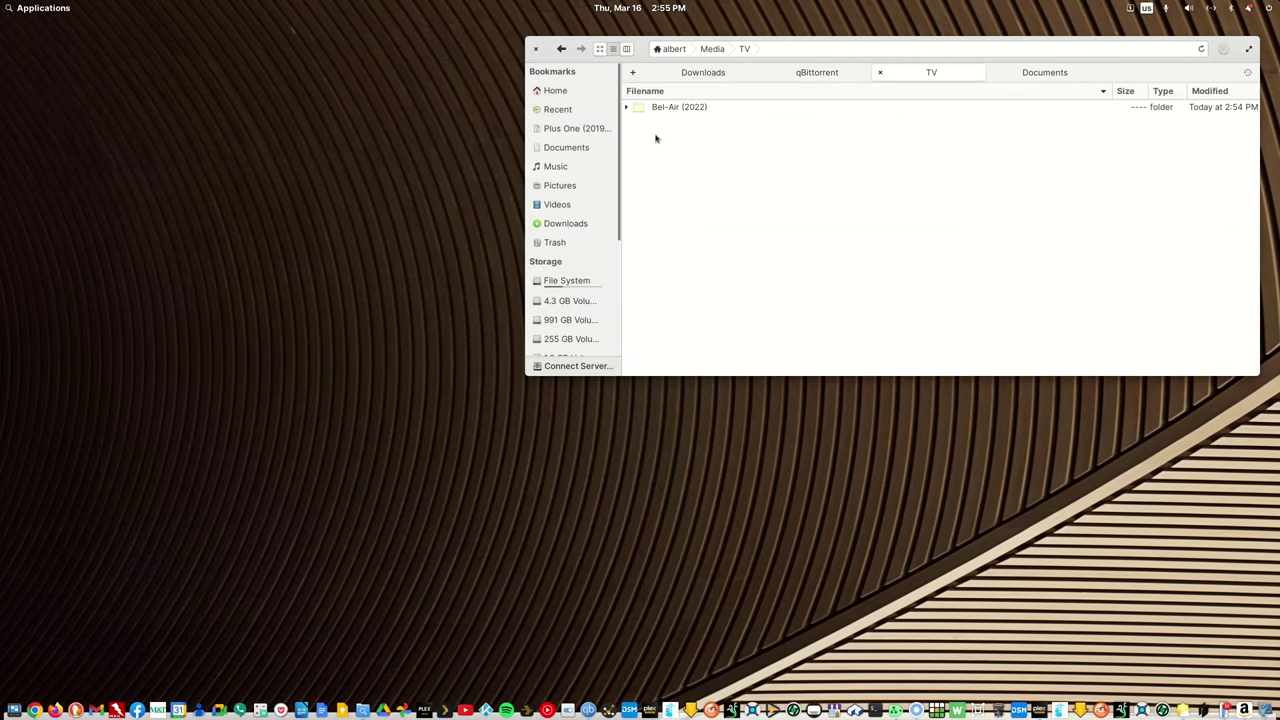
click(660, 108)
right_click(660, 110)
click(688, 259)
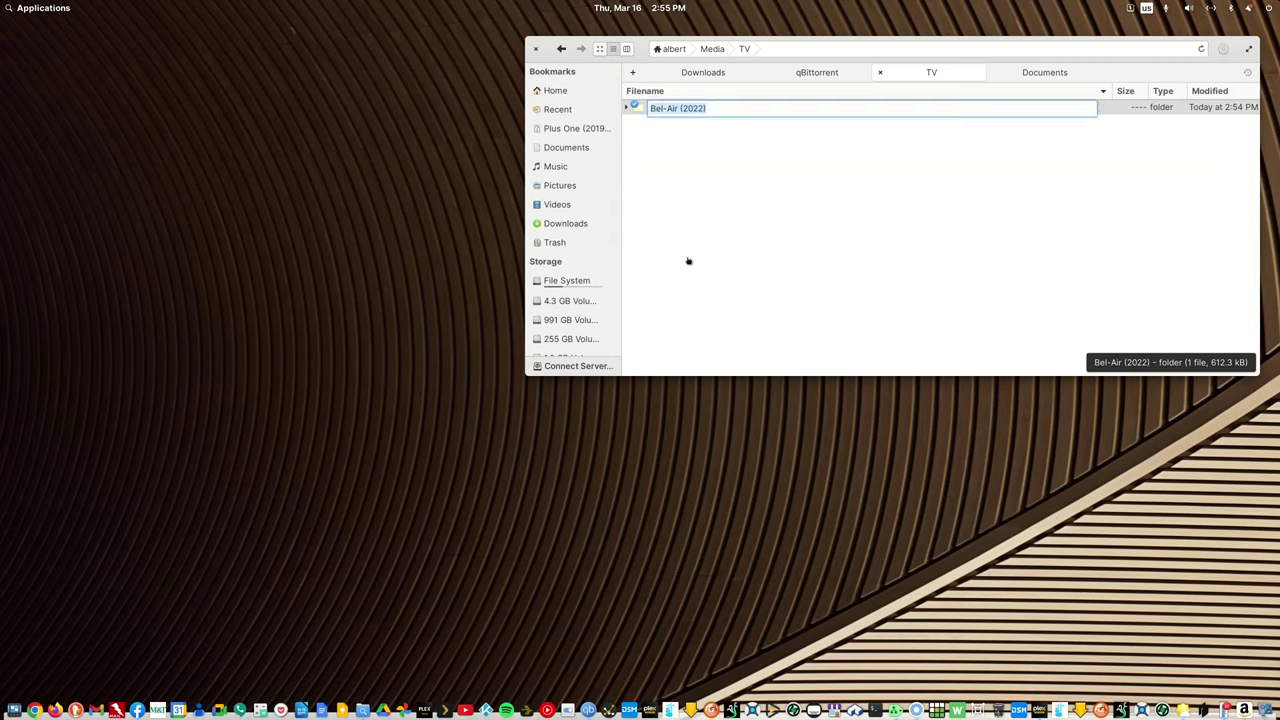
key(ctrl+v)
key(Return)
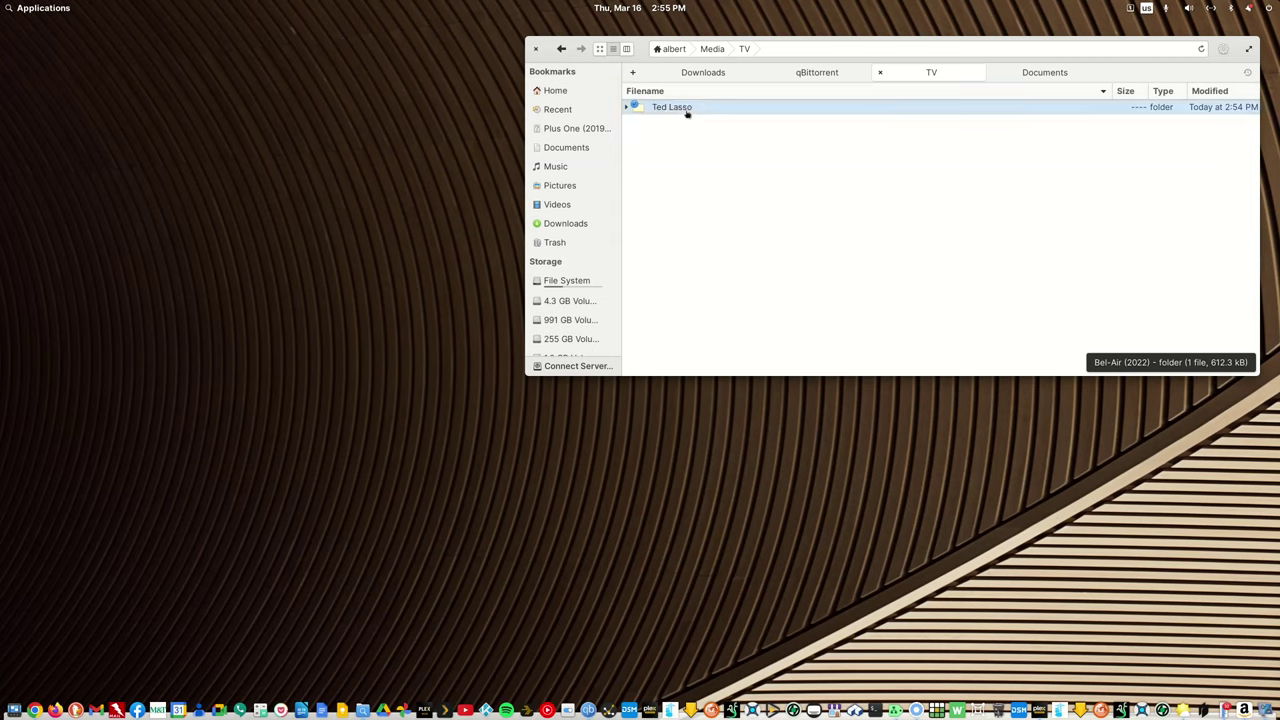
Rename the episode file inside the Ted Lasso folder to "Ted Lasso.S02E04.mkv"
double_click(688, 110)
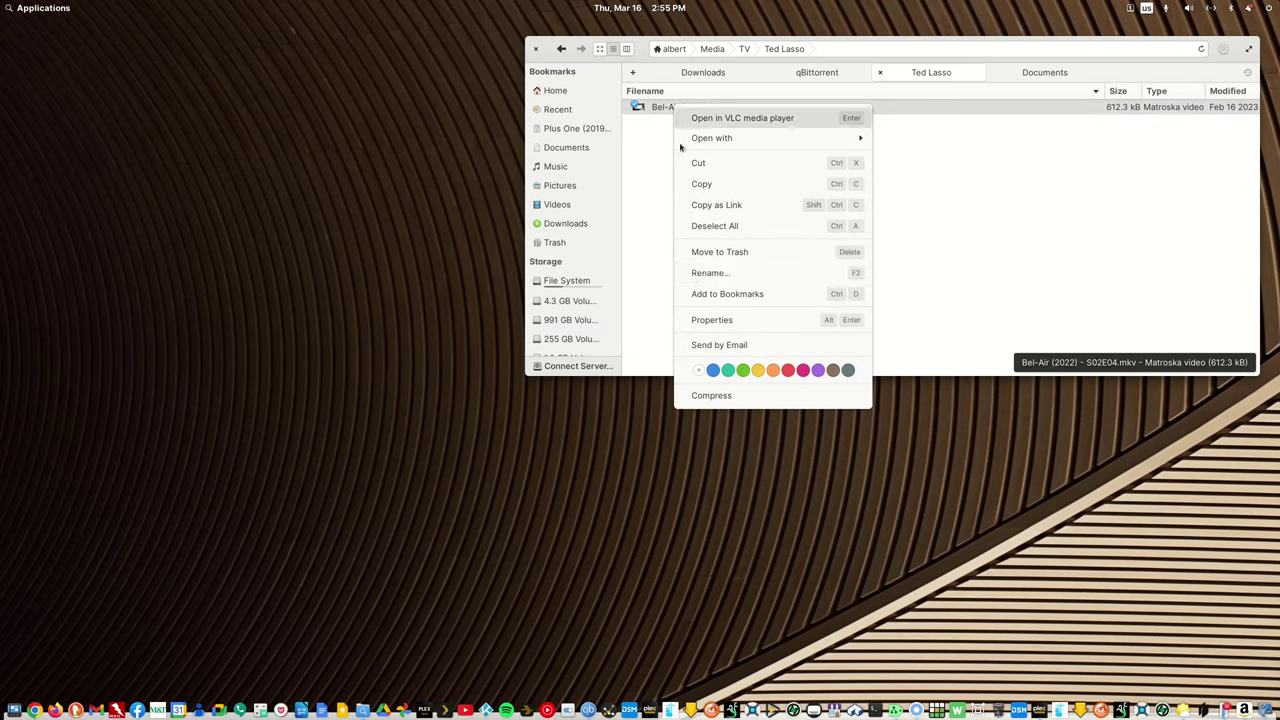
click(695, 272)
key(Home)
key(shift+Right)
key(shift+Right)
key(shift+Right)
key(shift+Right)
key(shift+Right)
key(shift+Right)
key(shift+Right)
key(shift+Right)
key(shift+Right)
key(shift+Right)
key(shift+Right)
key(shift+Right)
key(shift+Right)
key(shift+Right)
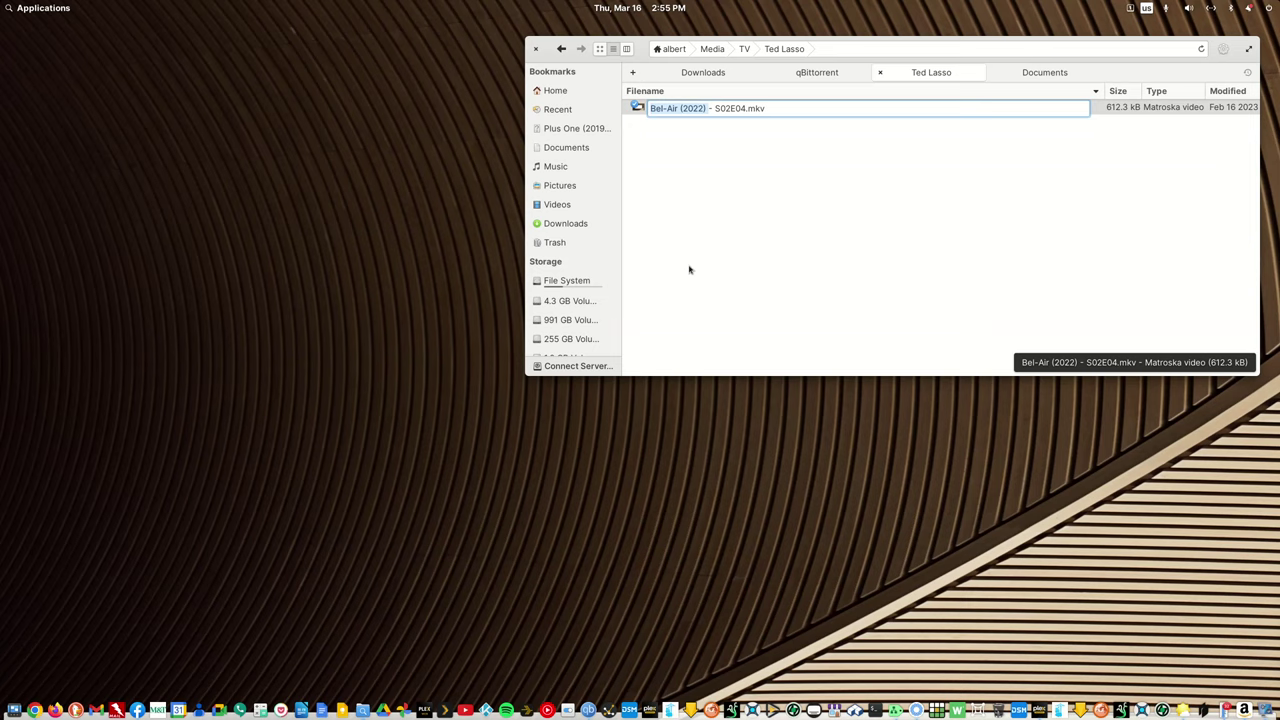
text(Ted Lasso.)
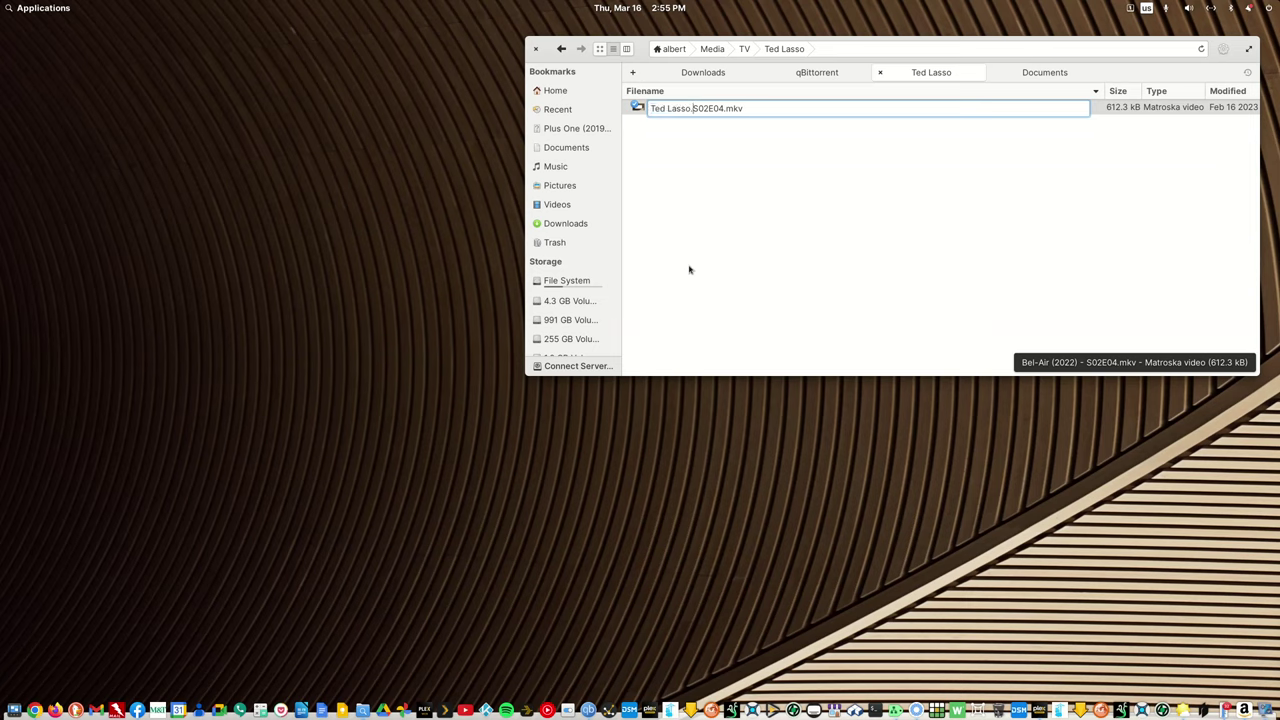
key(Return)
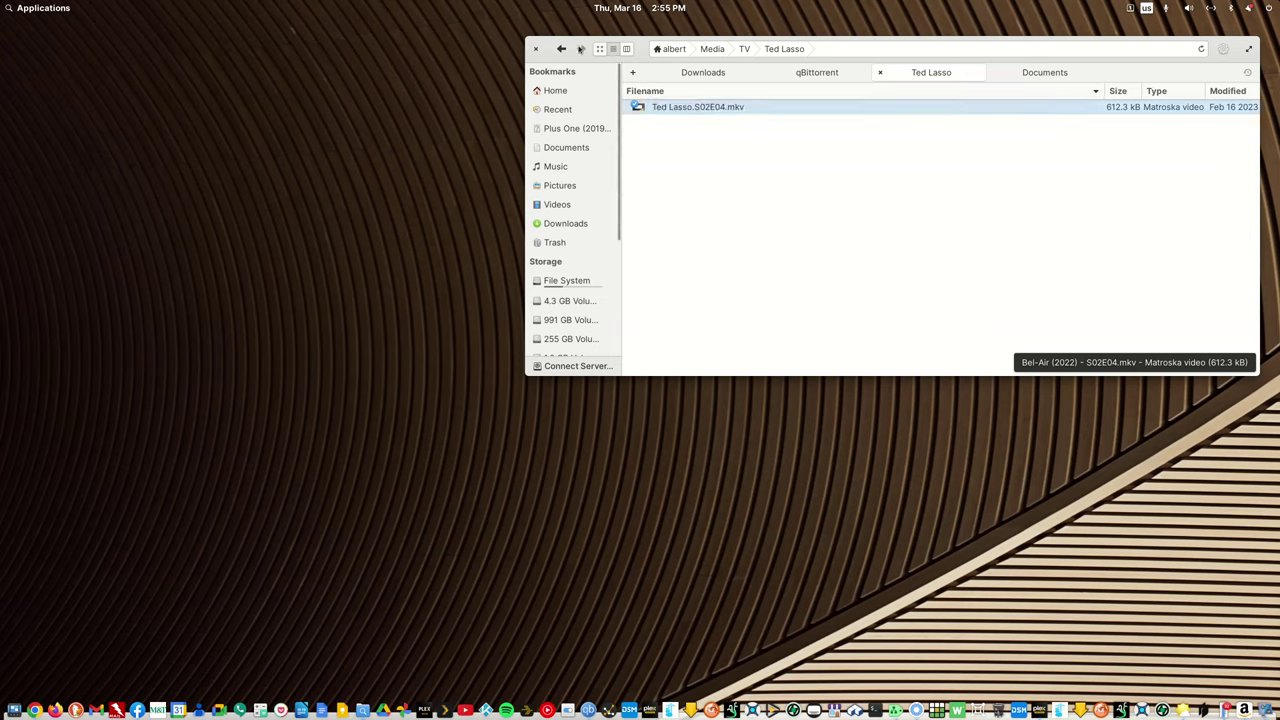
Move the Abbott Elementary (2021) folder from Media back into the TV folder
click(561, 48)
click(561, 48)
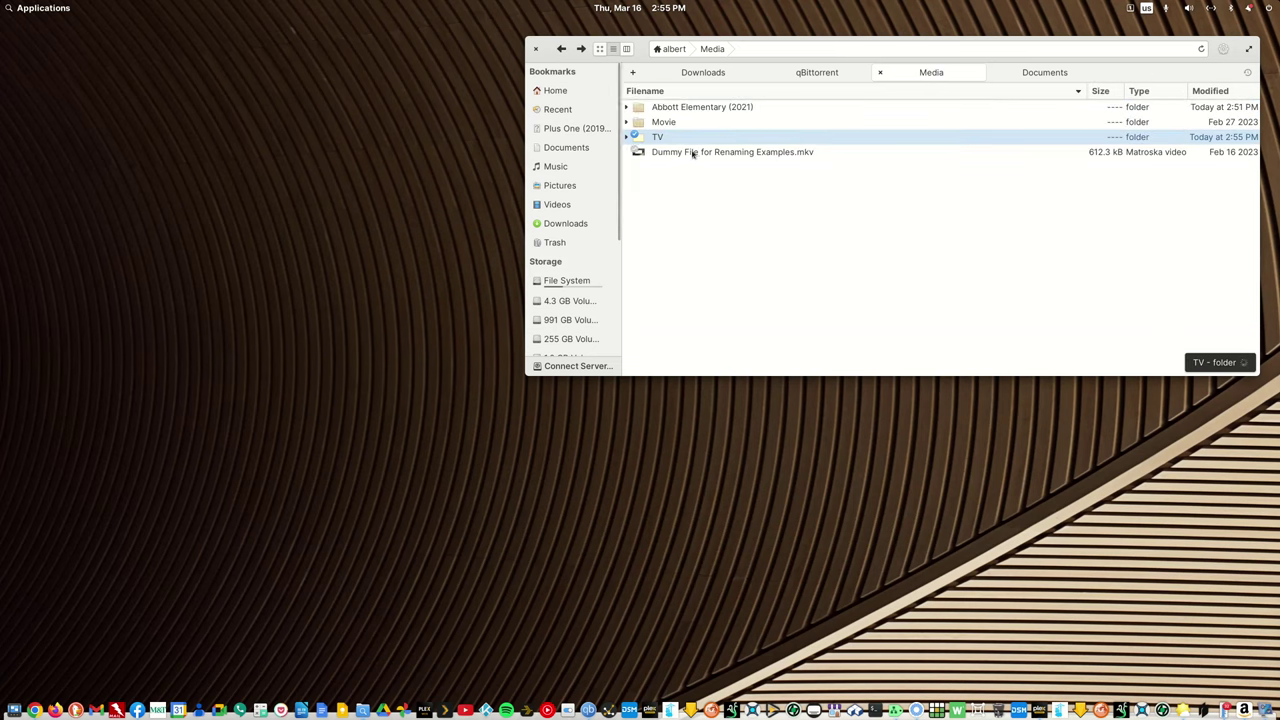
right_click(668, 108)
click(692, 145)
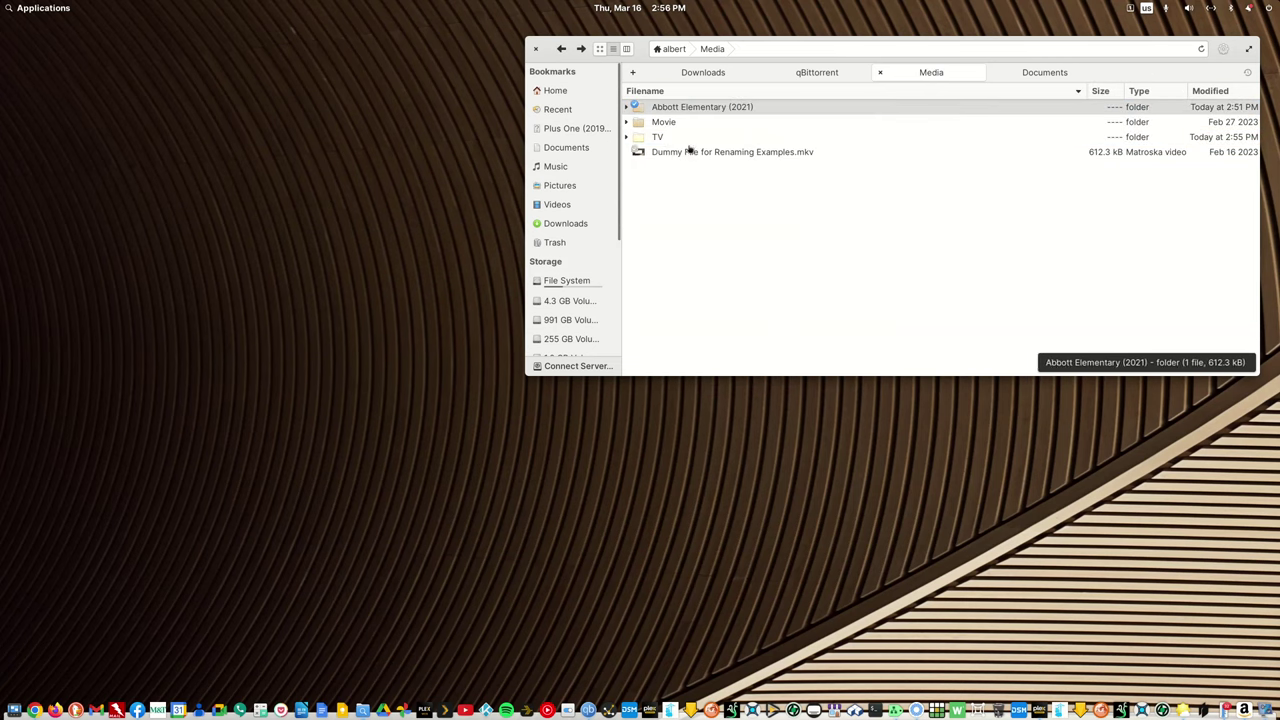
double_click(657, 136)
right_click(685, 172)
click(688, 204)
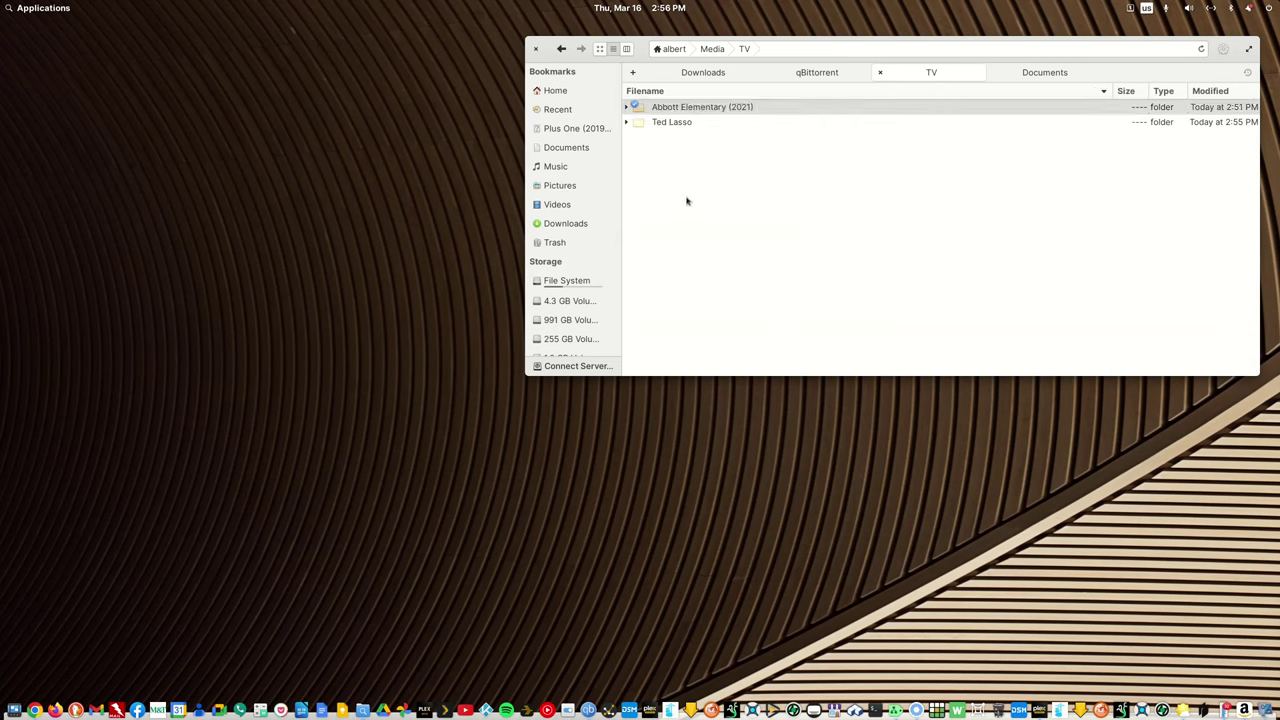
Open TV in FileBot and try matching the Abbott Elementary and Ted Lasso episodes with the "TV - New Sub folder in Current Location" preset
click(562, 49)
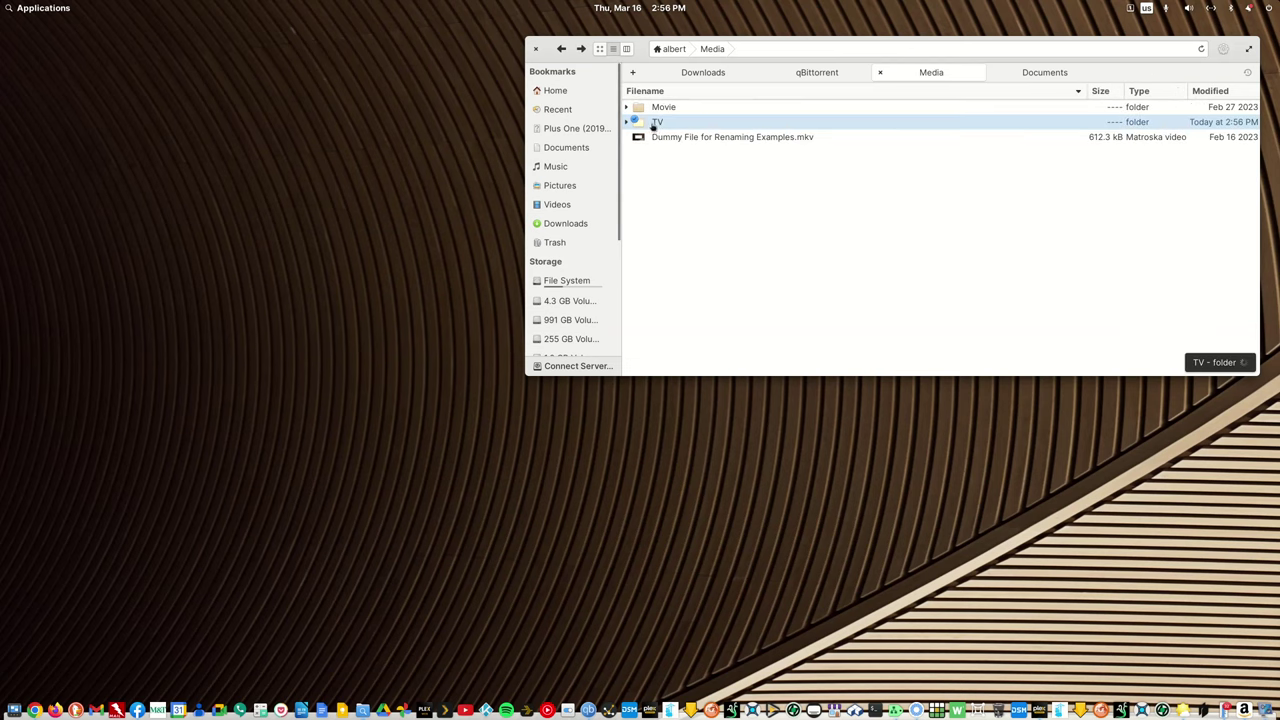
right_click(656, 125)
mouse_move(660, 130)
click(886, 218)
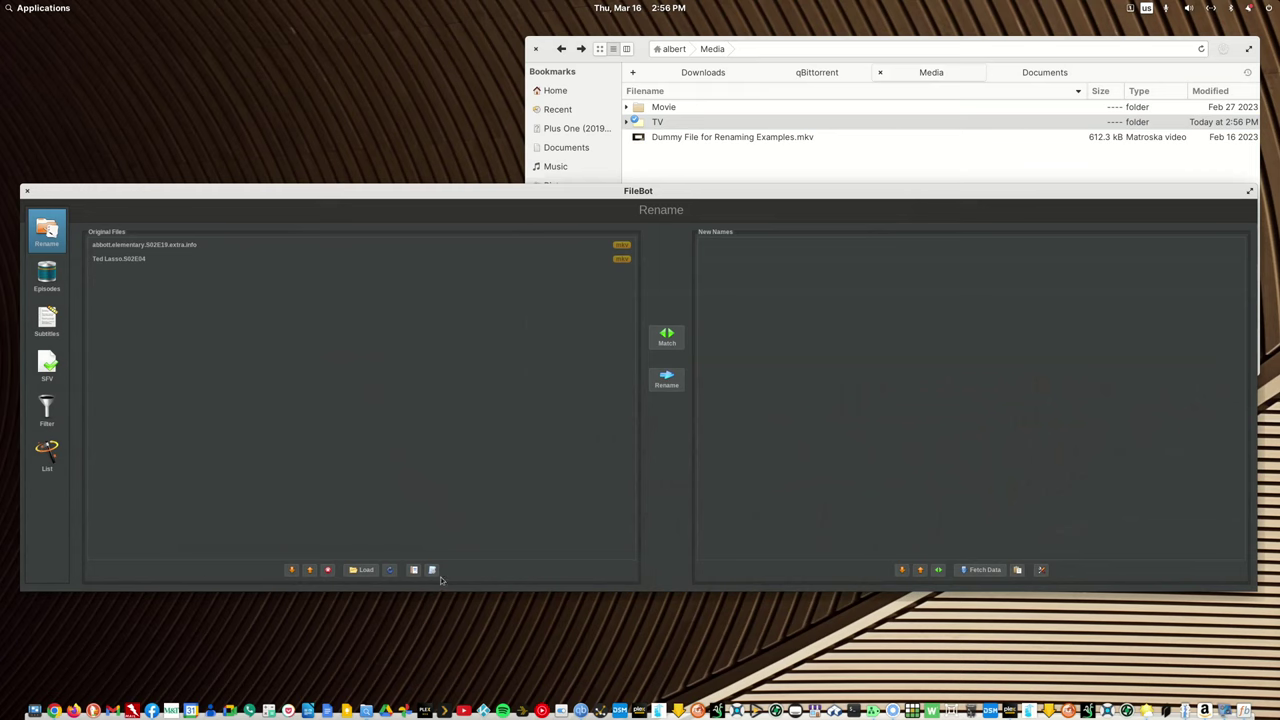
click(432, 570)
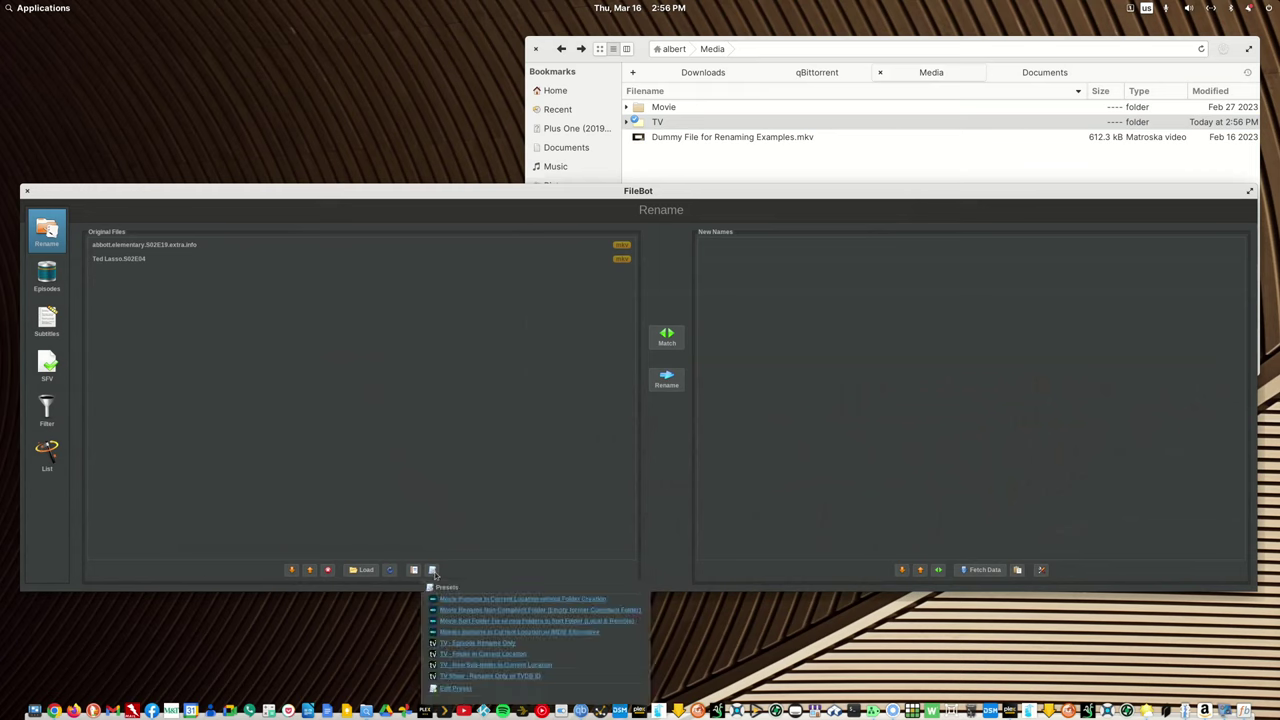
click(462, 666)
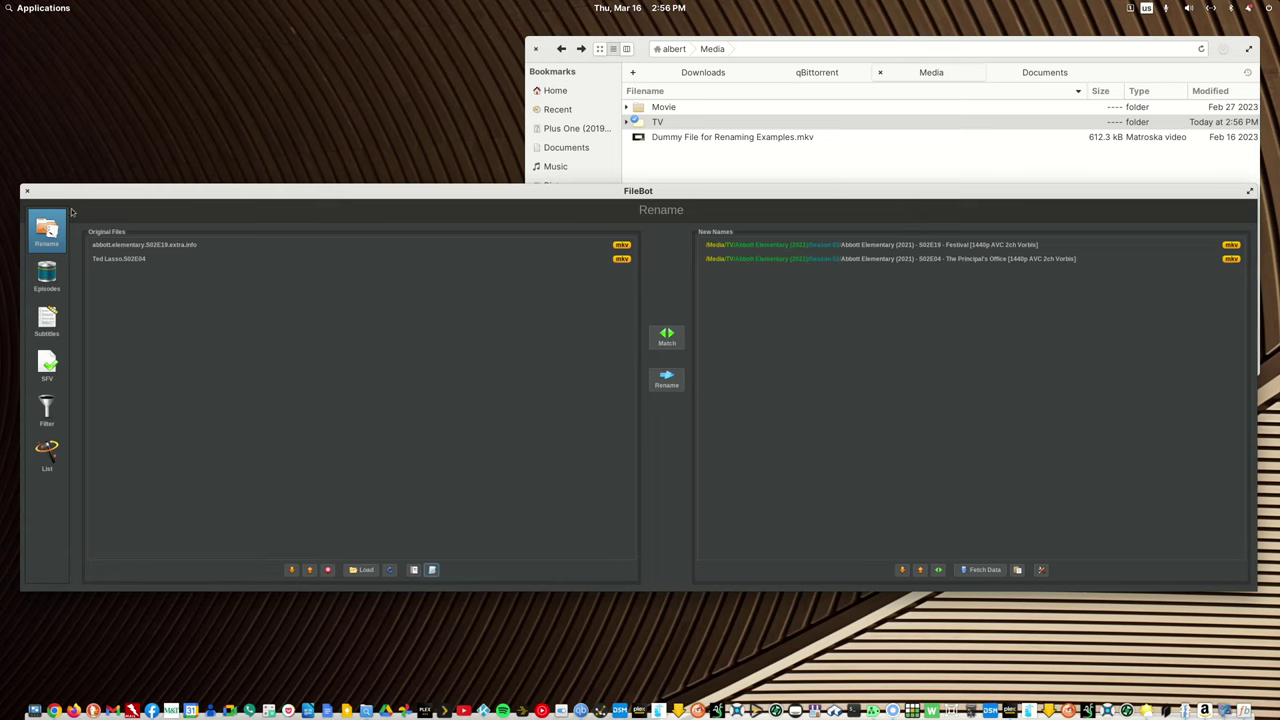
click(29, 191)
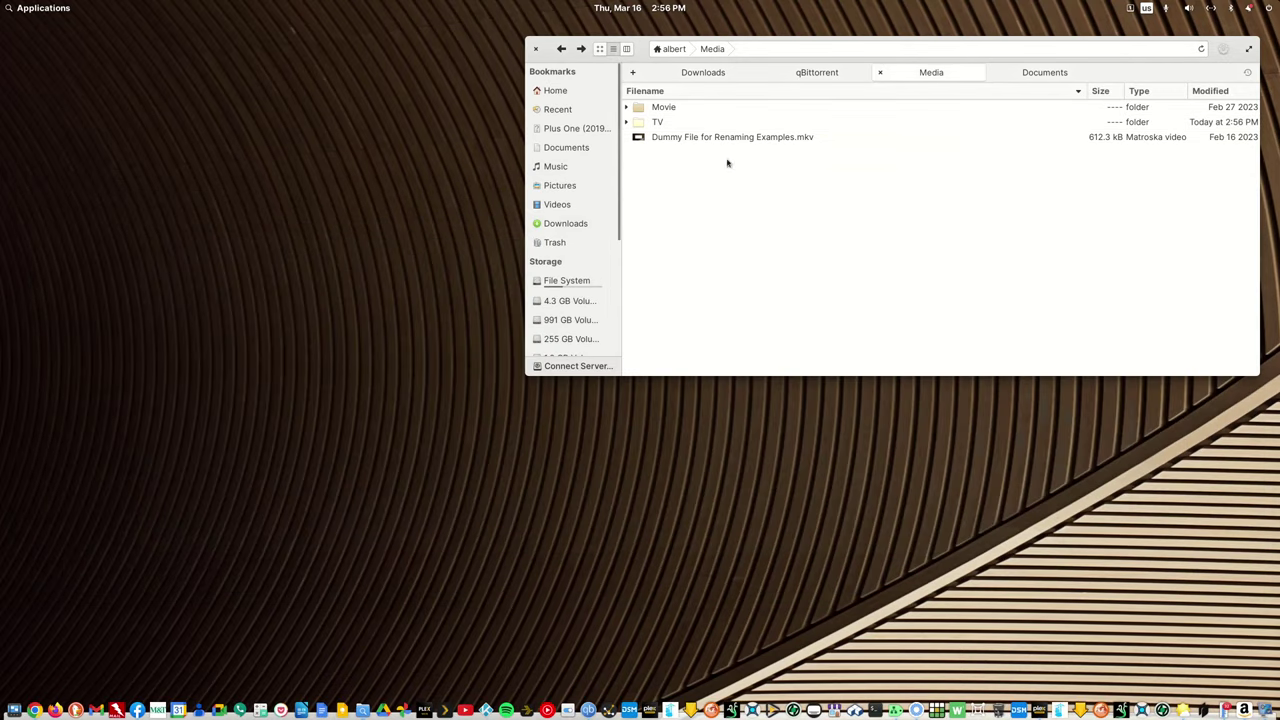
Move the Ted Lasso folder out of TV into the parent Media folder
click(659, 126)
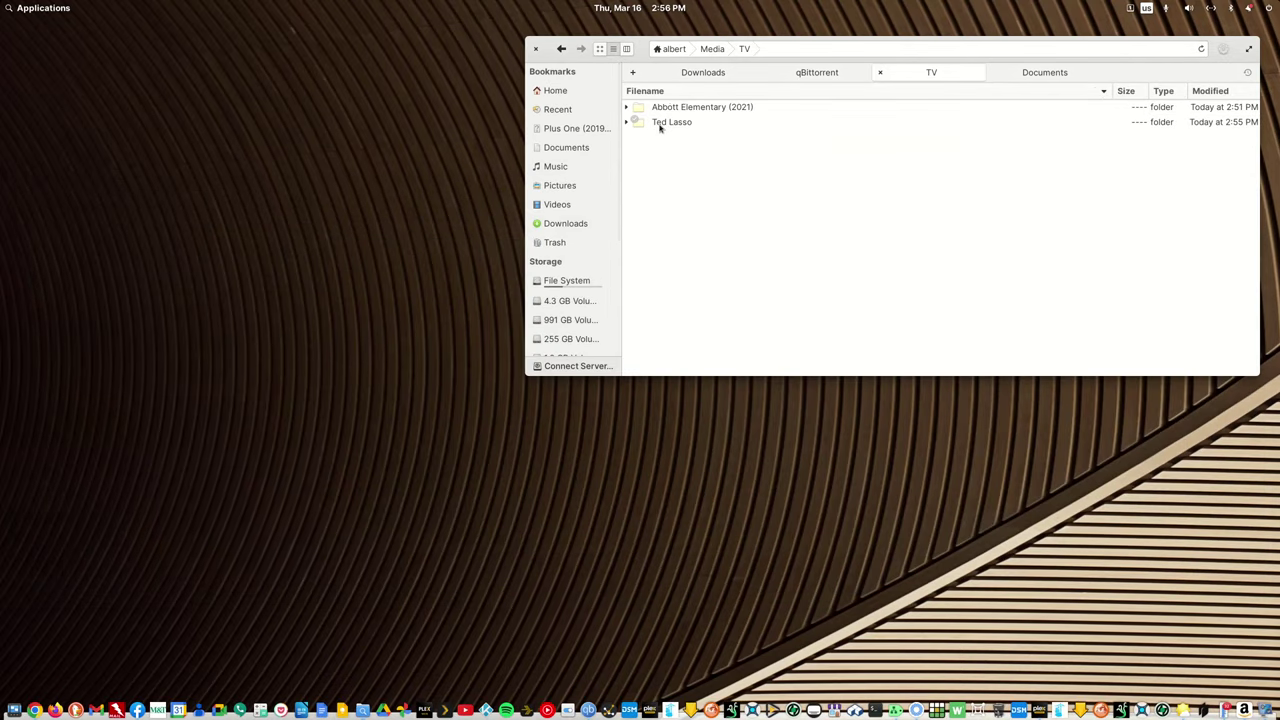
right_click(662, 123)
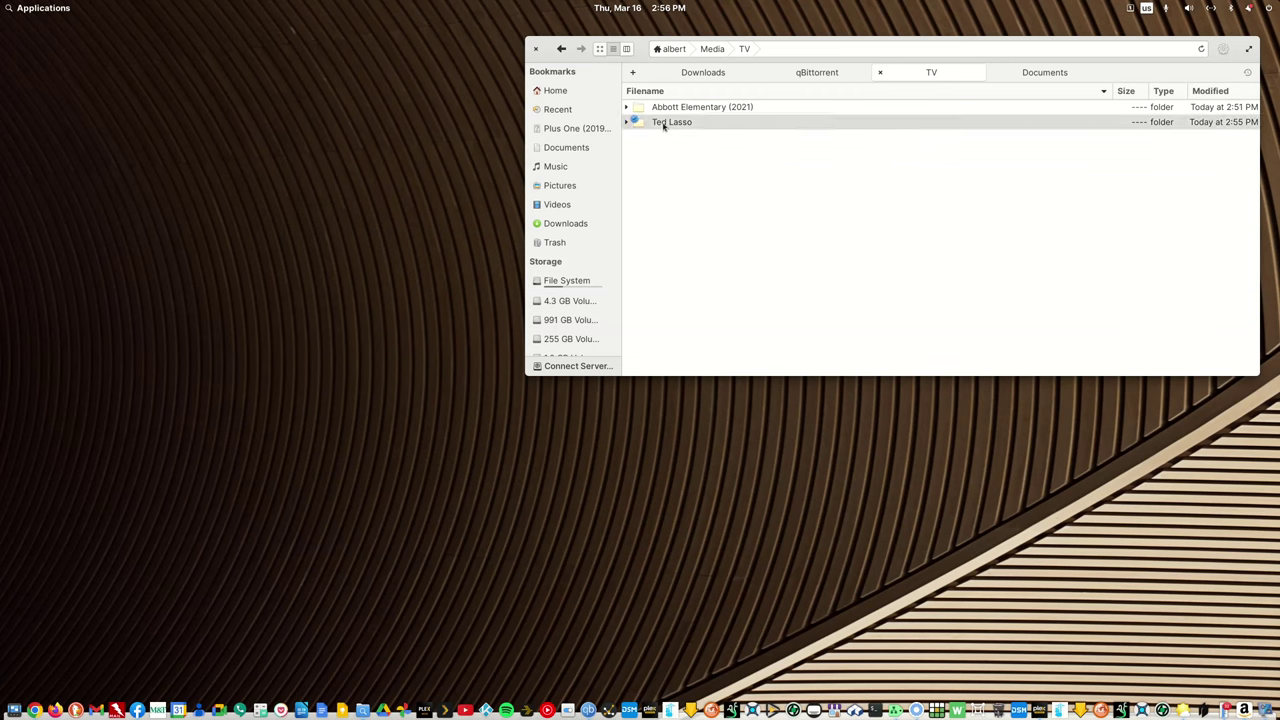
key(Escape)
key(BackSpace)
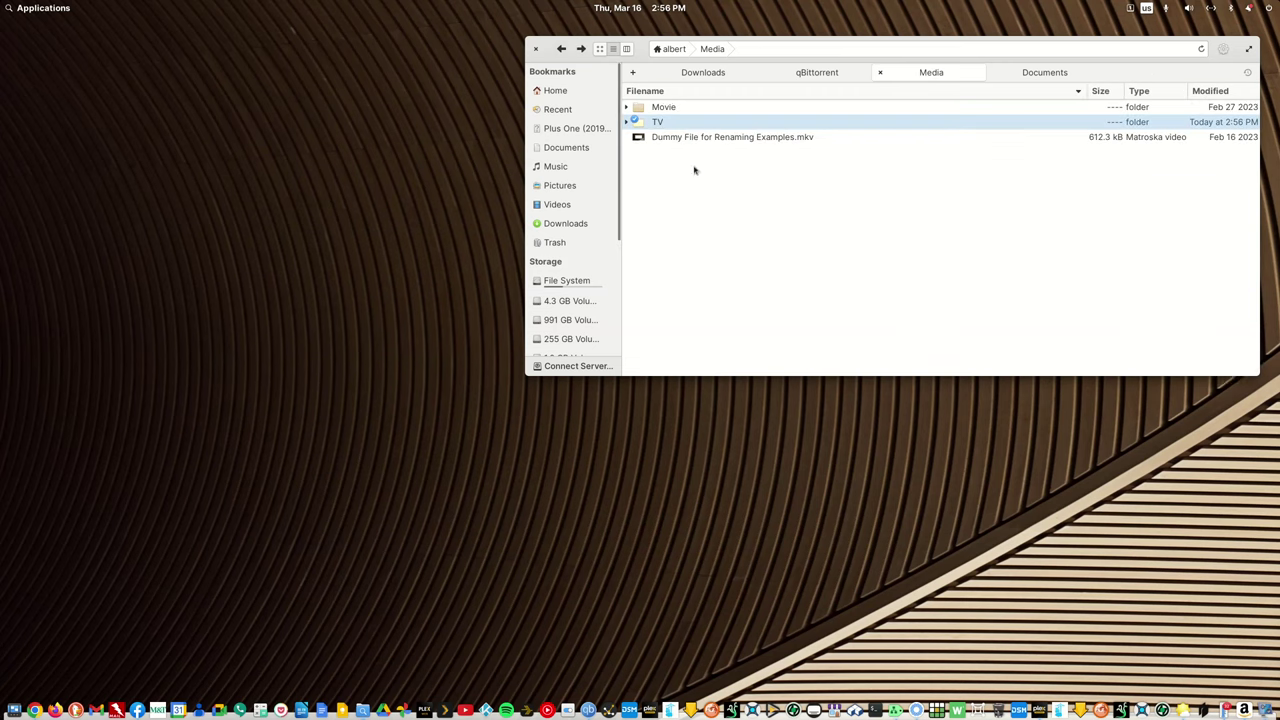
right_click(689, 200)
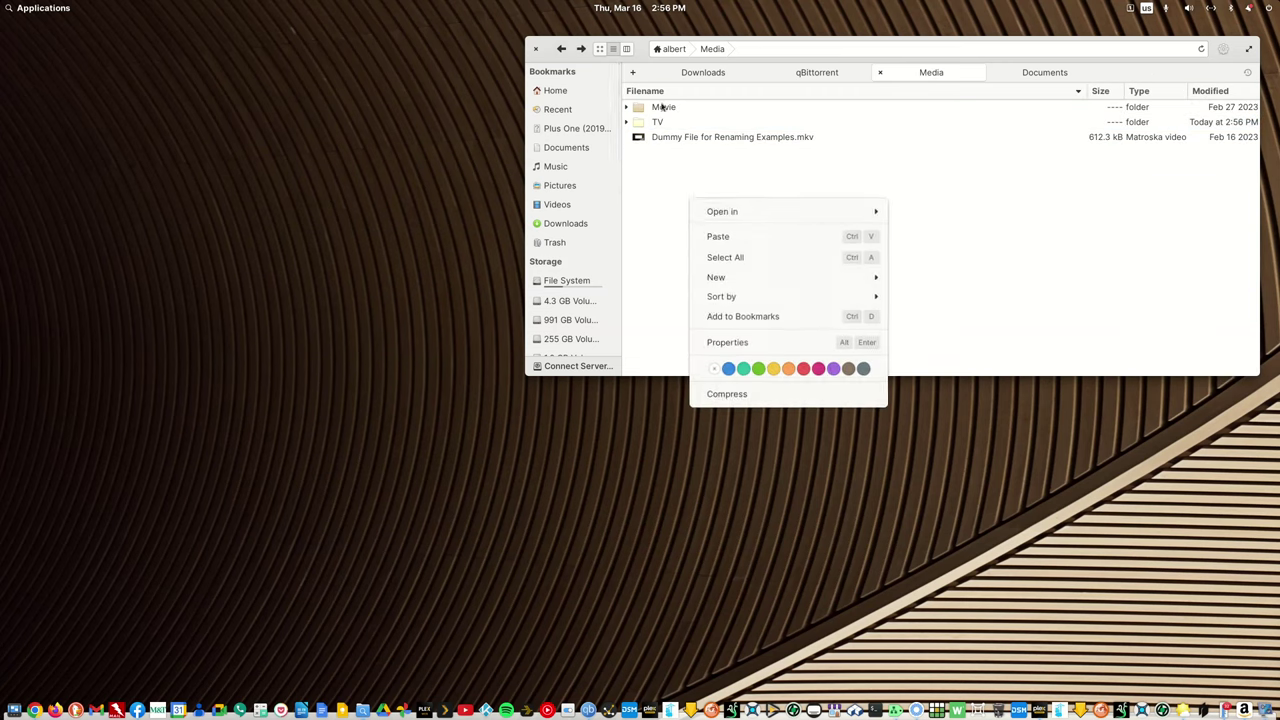
key(Escape)
click(689, 247)
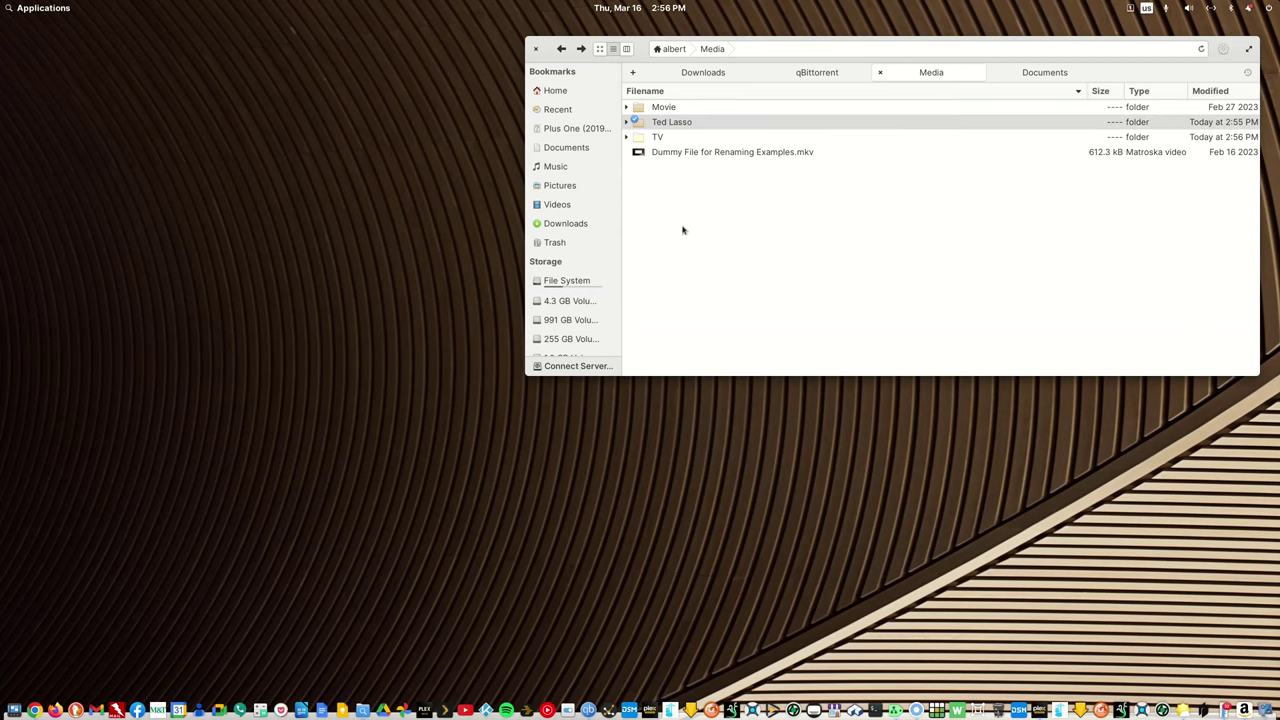
Open the Ted Lasso folder in FileBot and try matching its episode with the "TV - New Sub folder in Current Location" preset
right_click(669, 128)
mouse_move(851, 139)
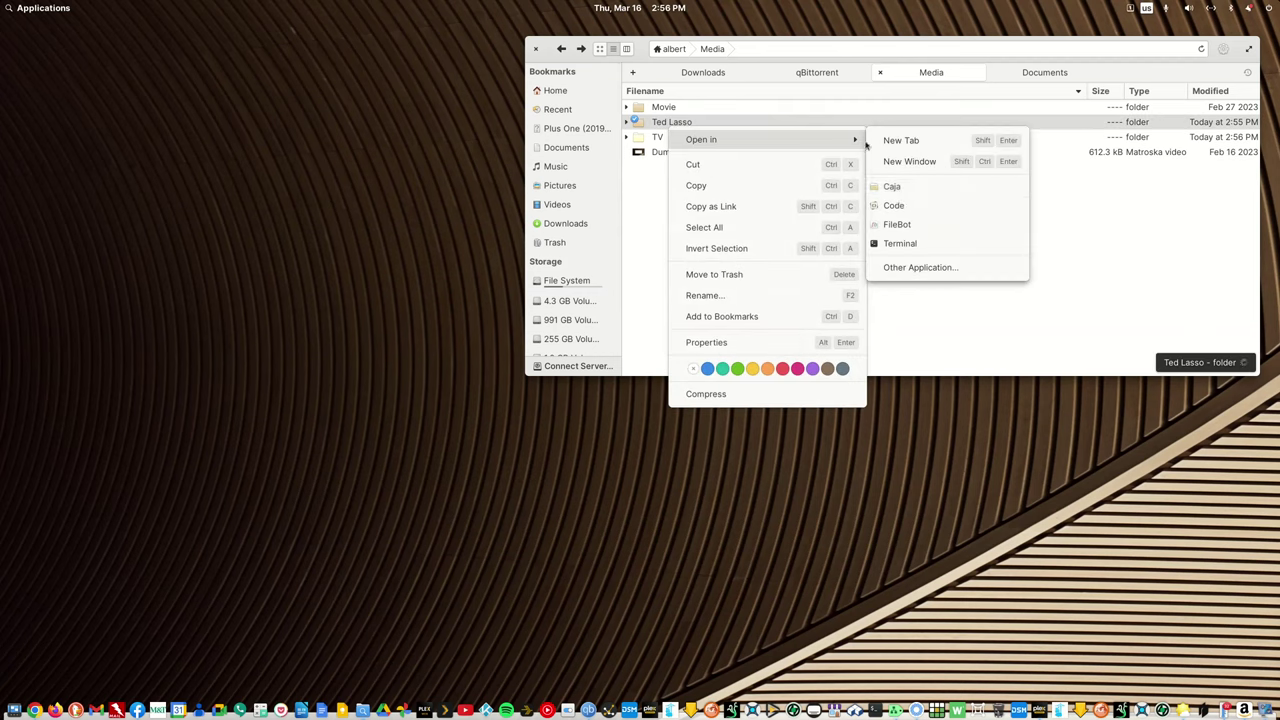
click(897, 225)
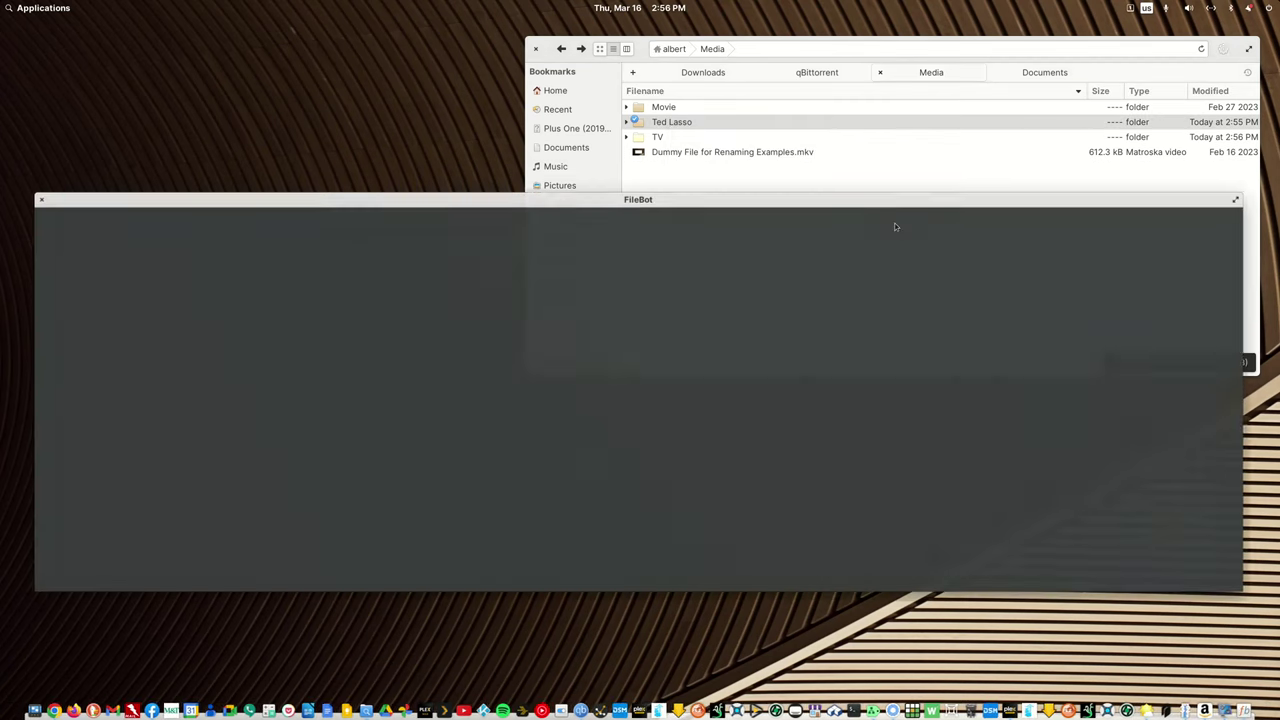
click(432, 570)
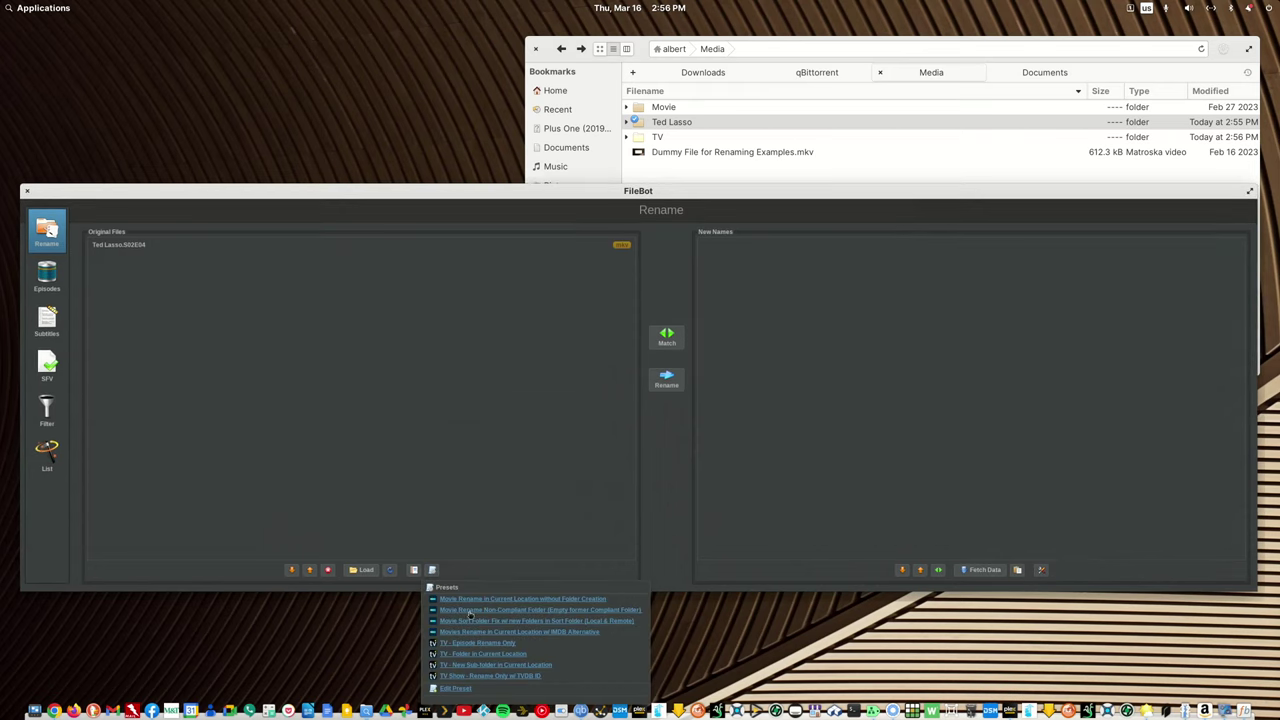
click(481, 665)
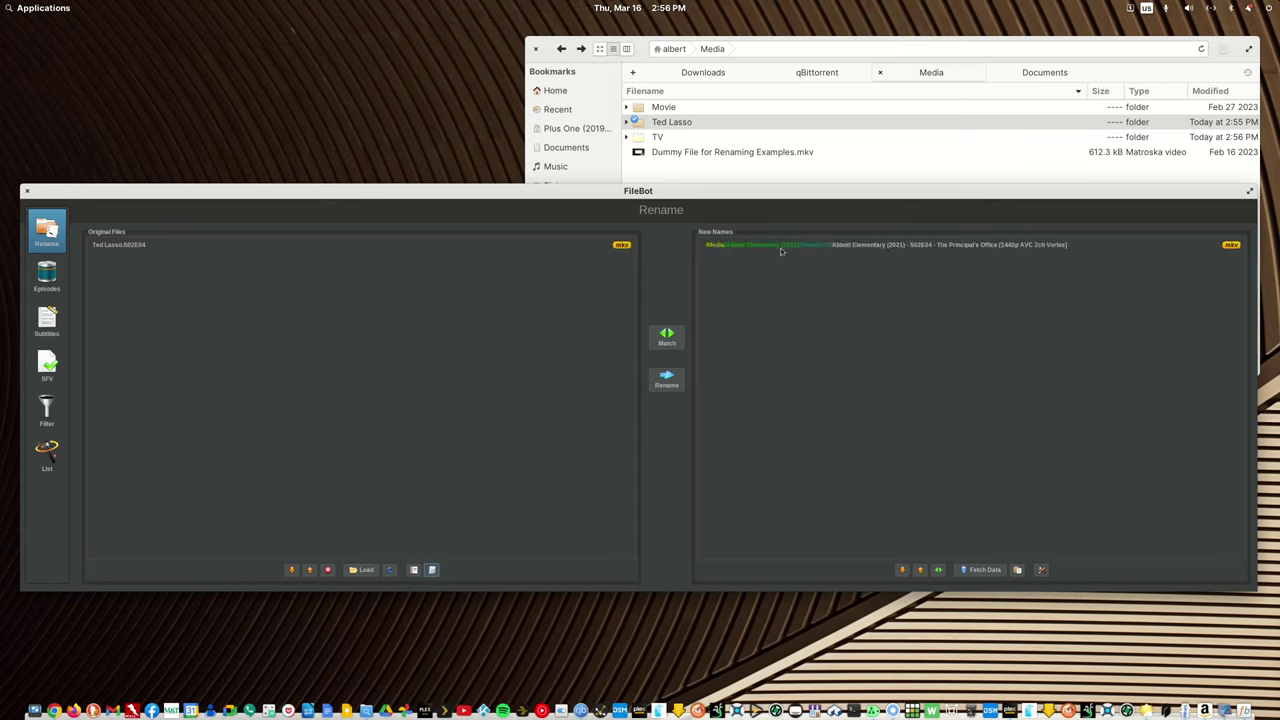
click(25, 191)
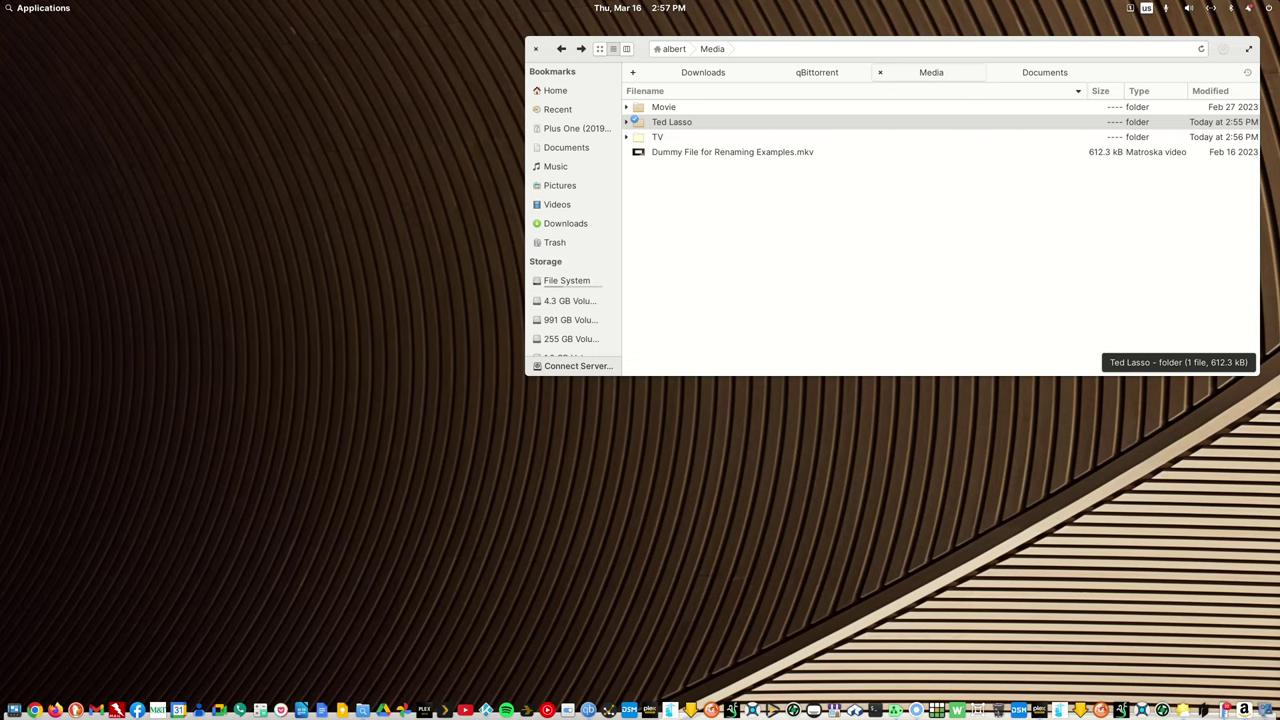
Paste the Season 1919 folder into TV and open it
double_click(660, 137)
right_click(706, 207)
click(717, 246)
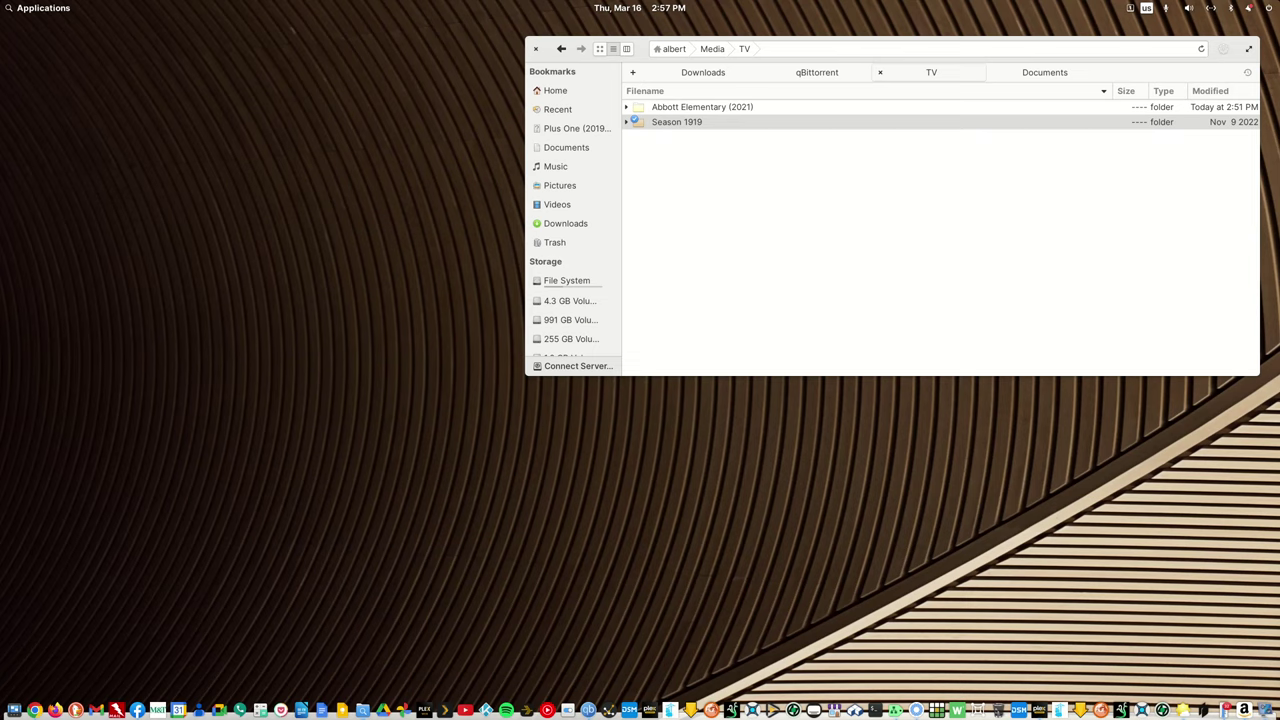
double_click(665, 123)
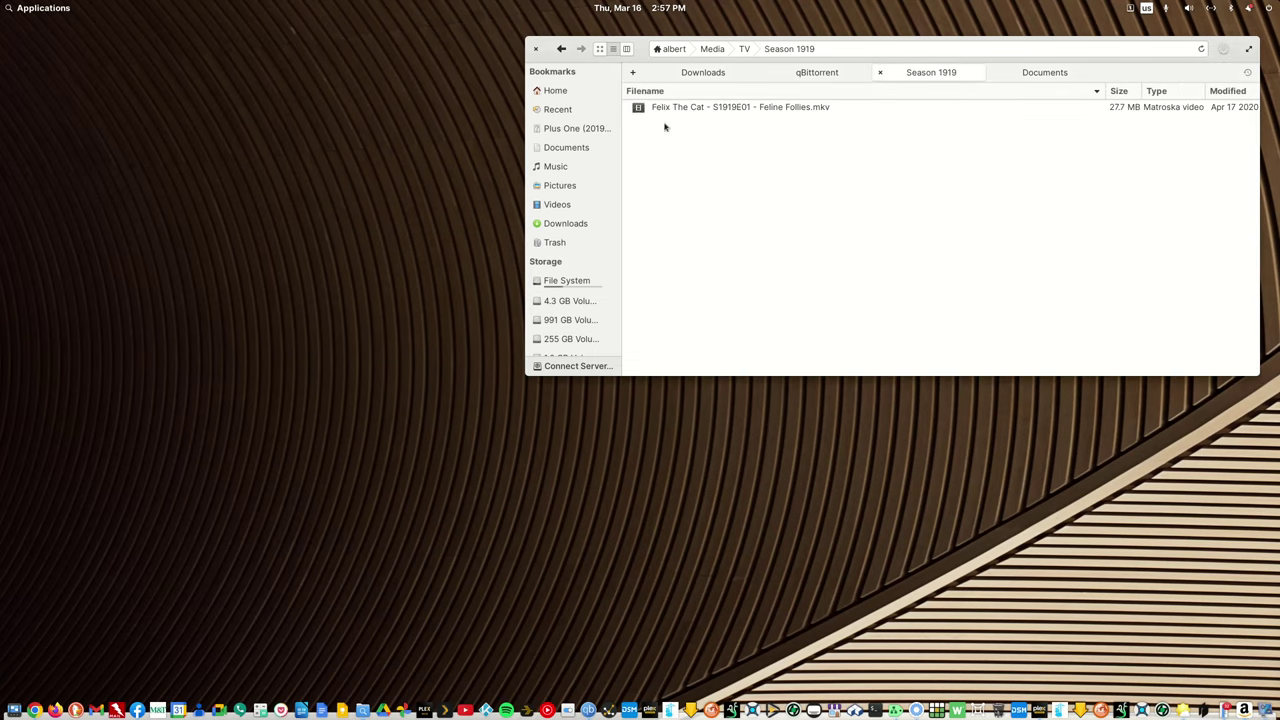
Rename the Season 1919 folder inside TV to Felix The Cat
click(561, 48)
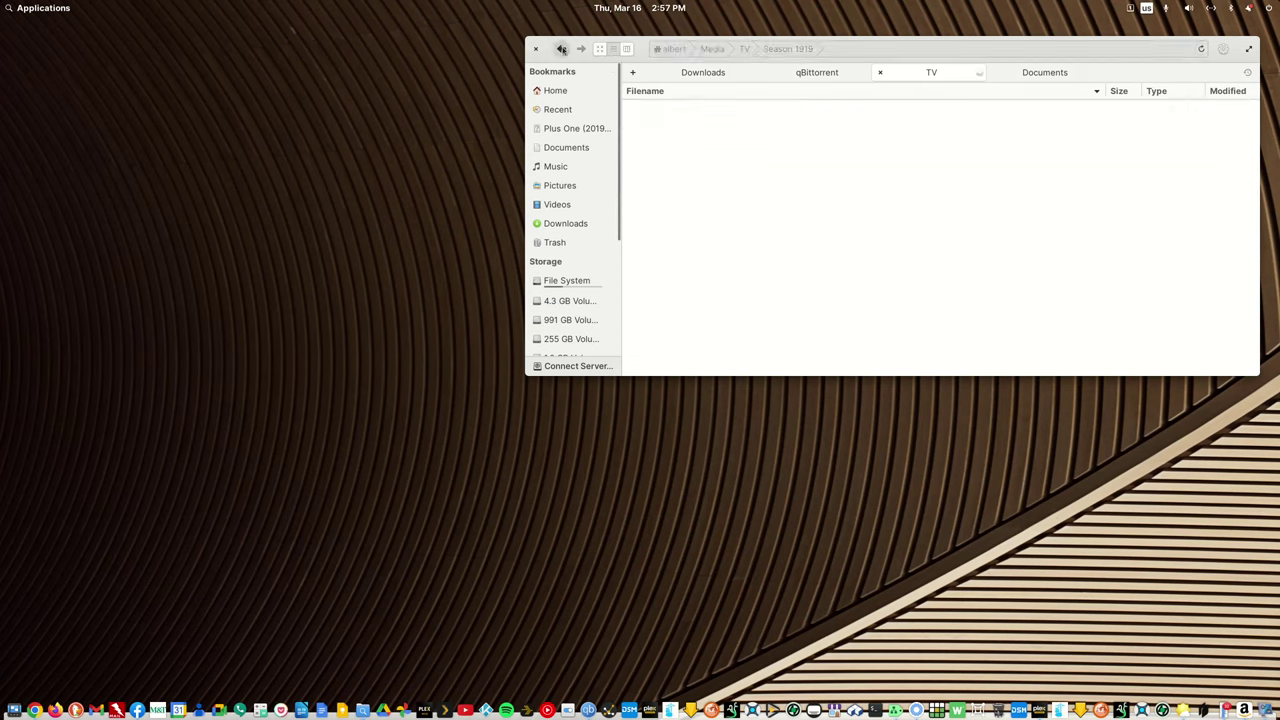
right_click(672, 125)
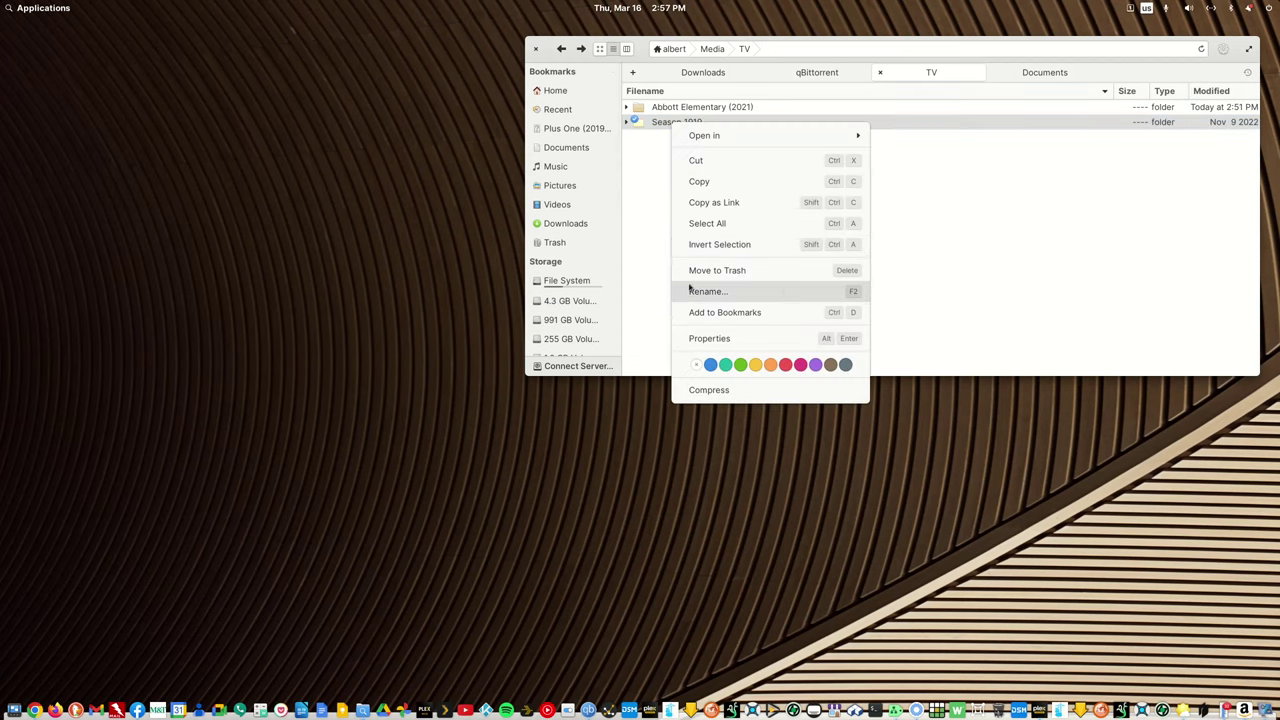
click(706, 291)
key(ctrl+v)
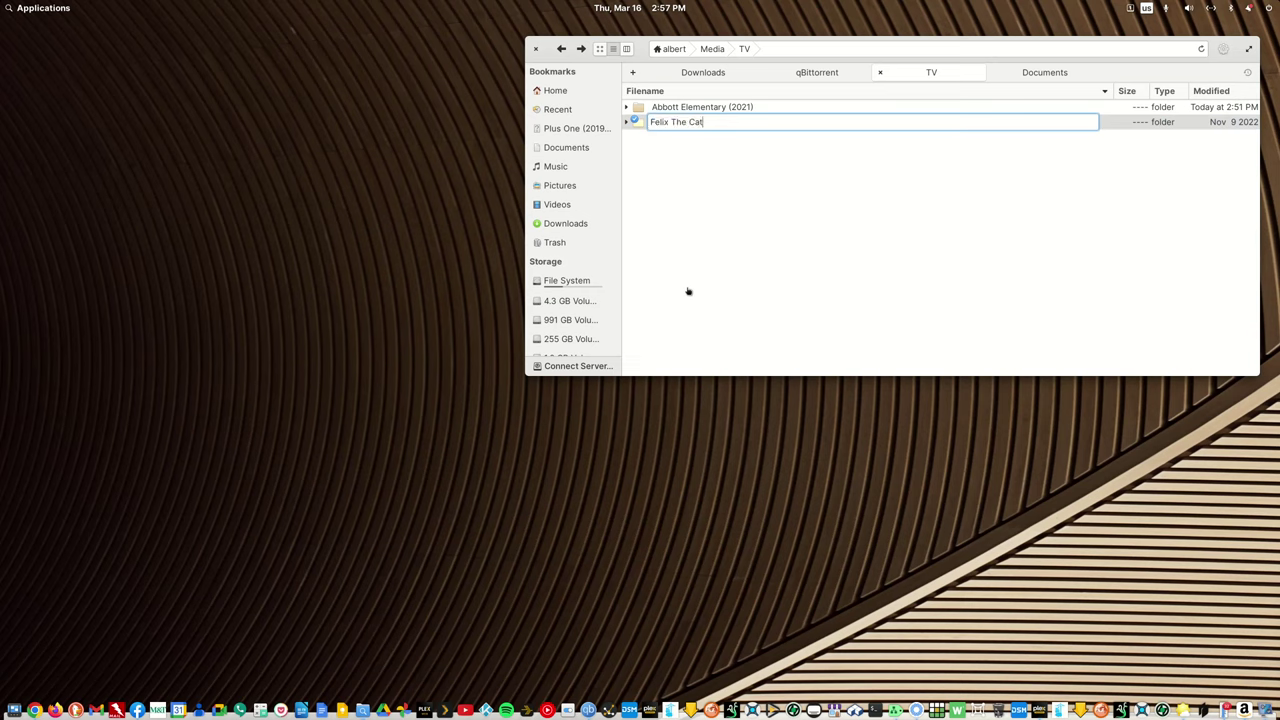
key(Return)
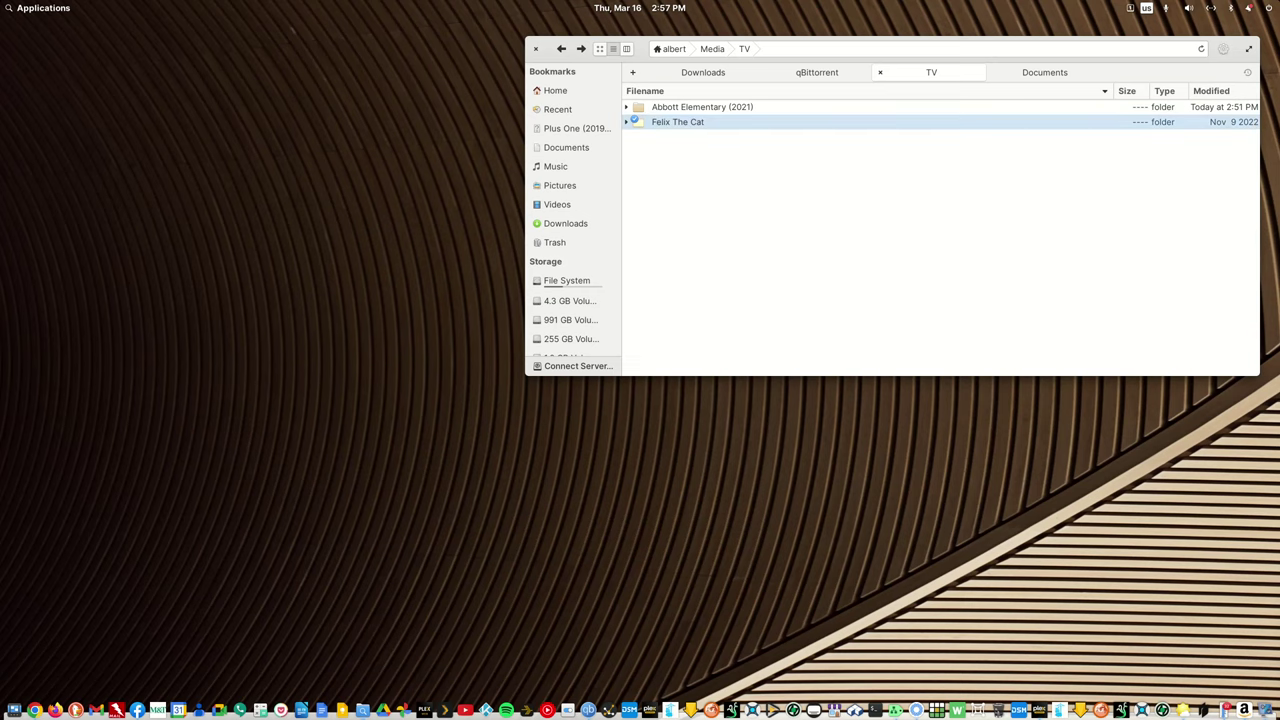
Open the Felix The Cat folder in FileBot and try matching its episode with the "TV - New Sub folder in Current Location" preset
right_click(679, 124)
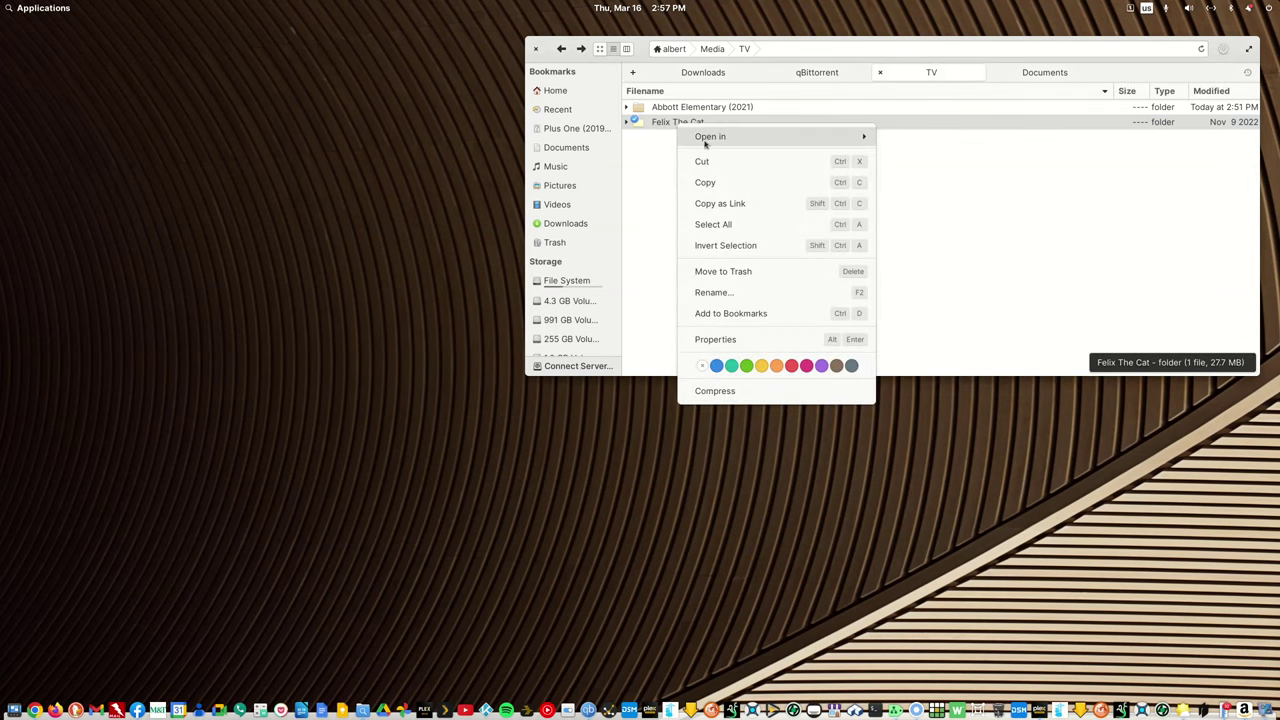
mouse_move(708, 137)
click(948, 236)
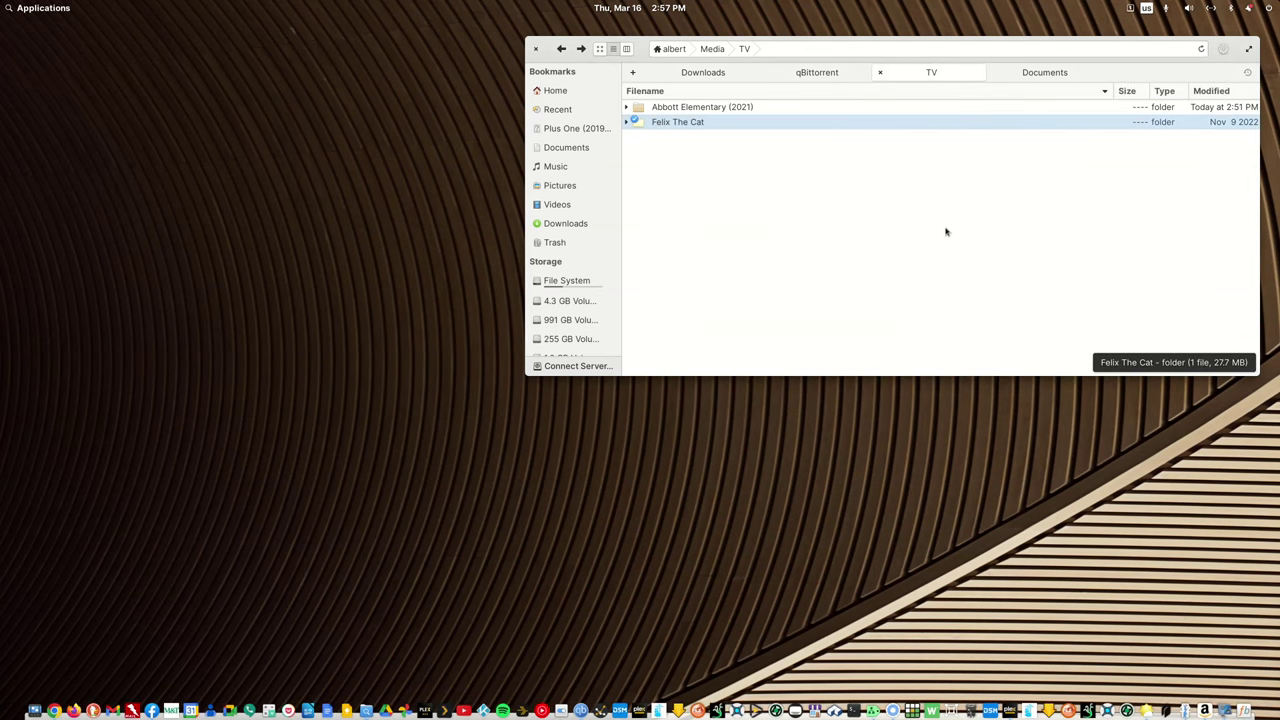
click(433, 570)
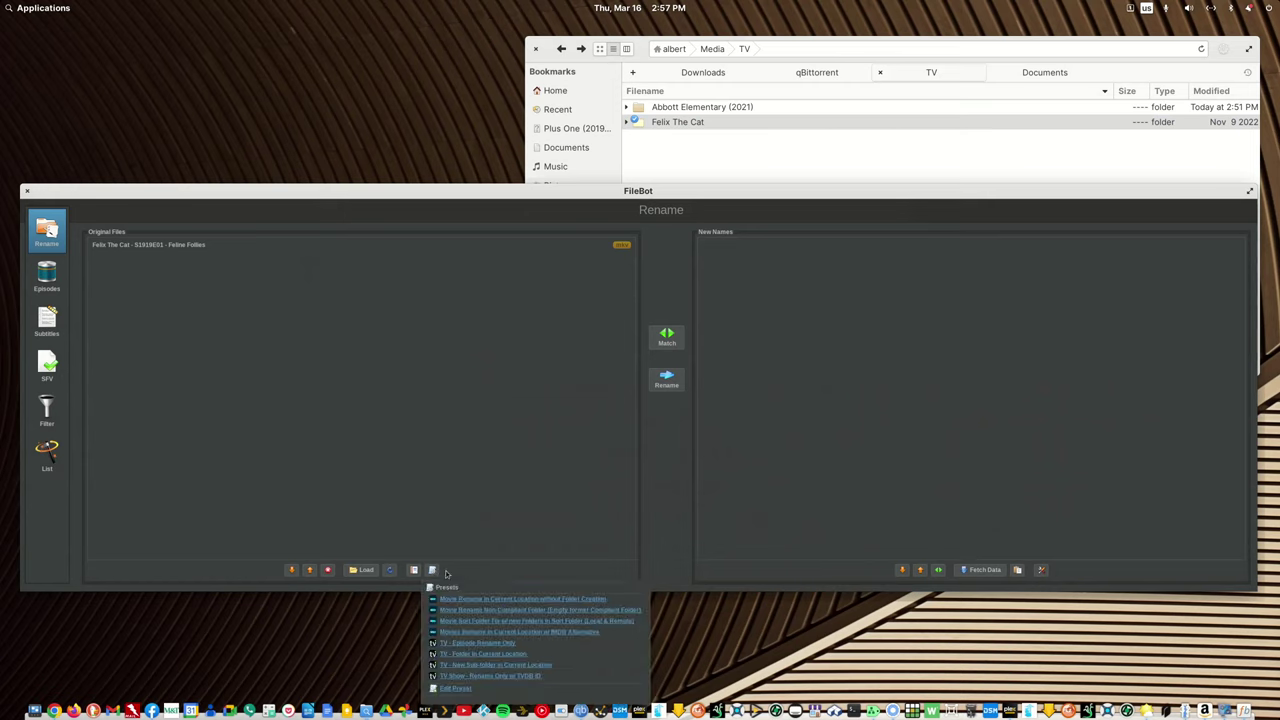
click(461, 676)
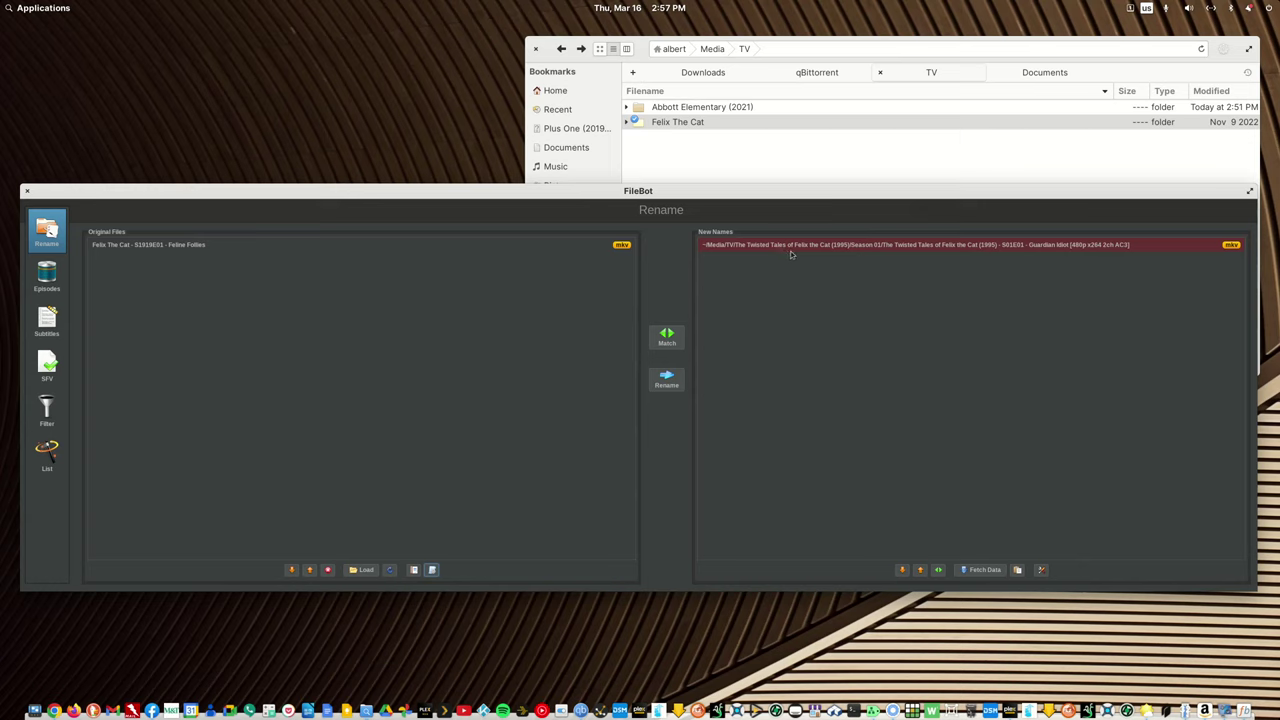
click(27, 190)
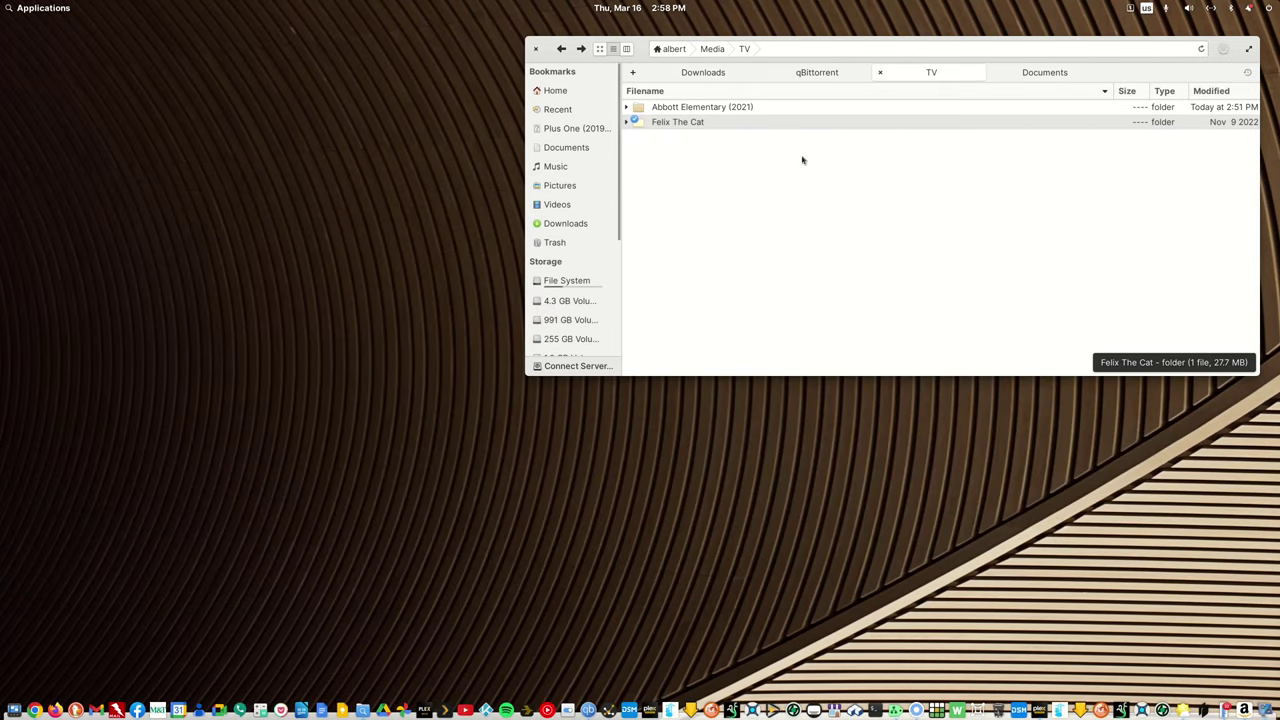
Open the Abbott Elementary (2021) and Felix The Cat folders together in FileBot and try matching both with the "TV - New Sub folder in Current Location" preset
ctrl+click(700, 111)
right_click(700, 118)
mouse_move(760, 126)
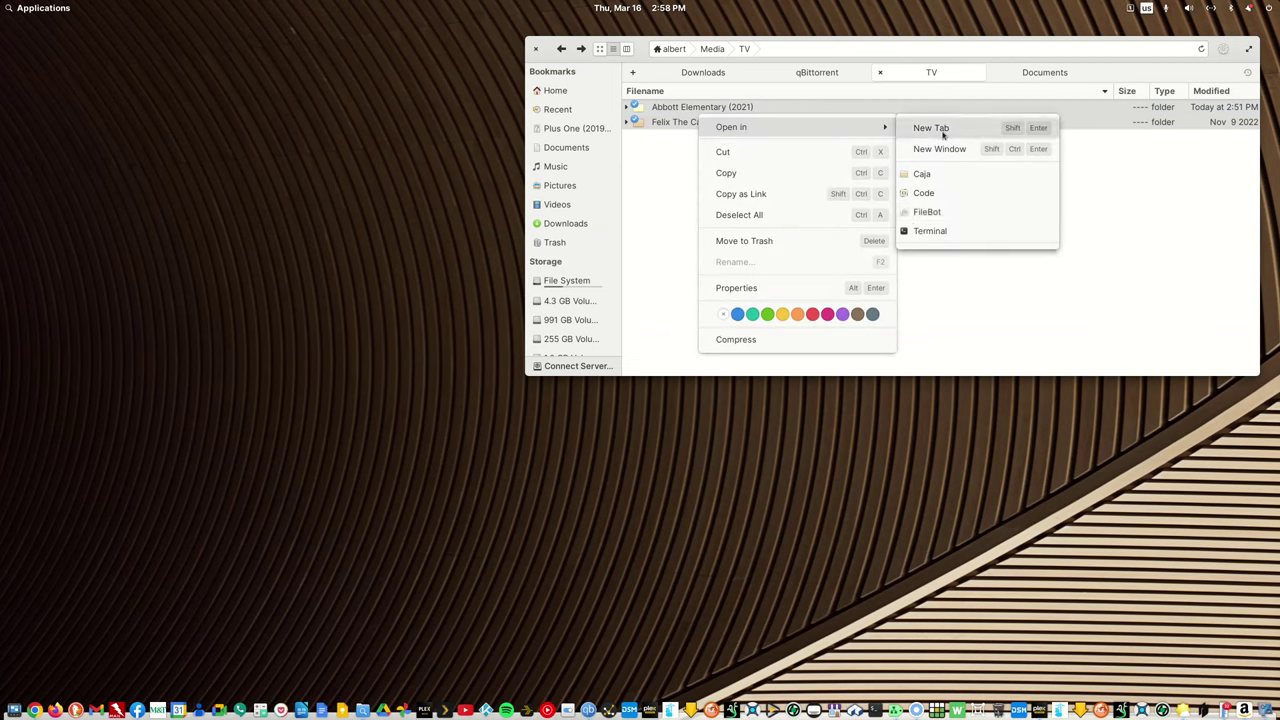
click(912, 226)
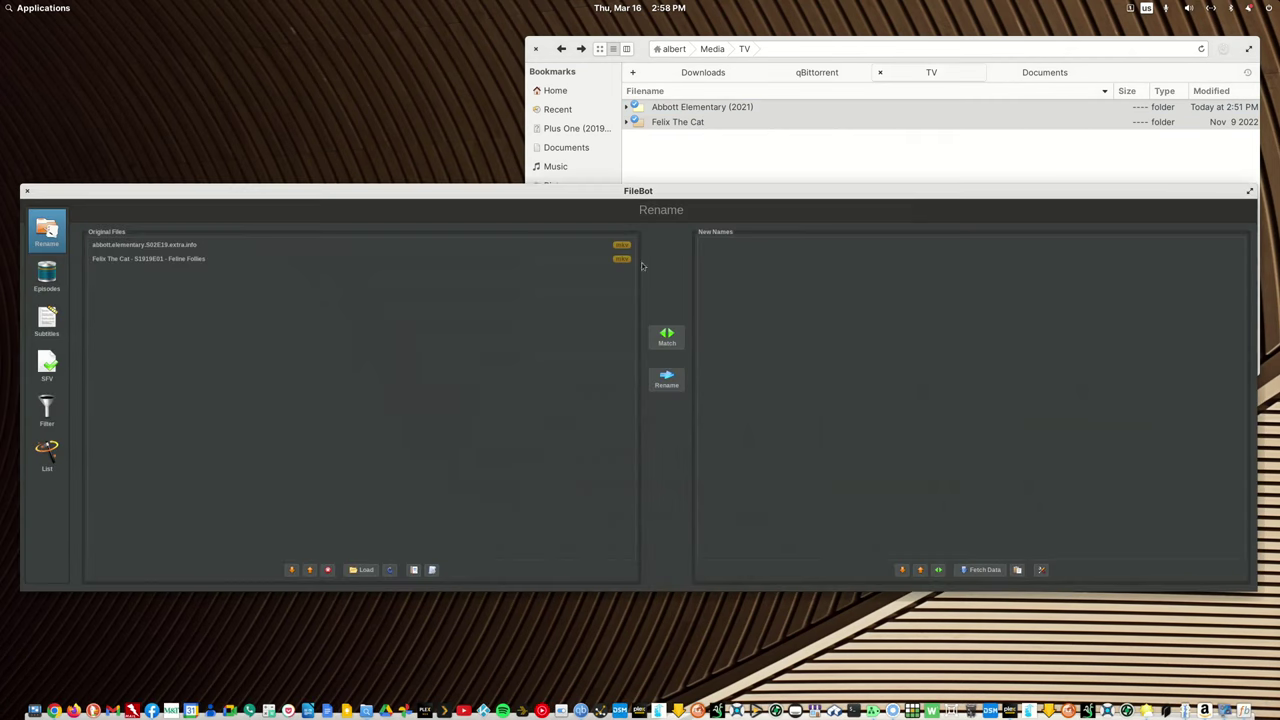
click(431, 569)
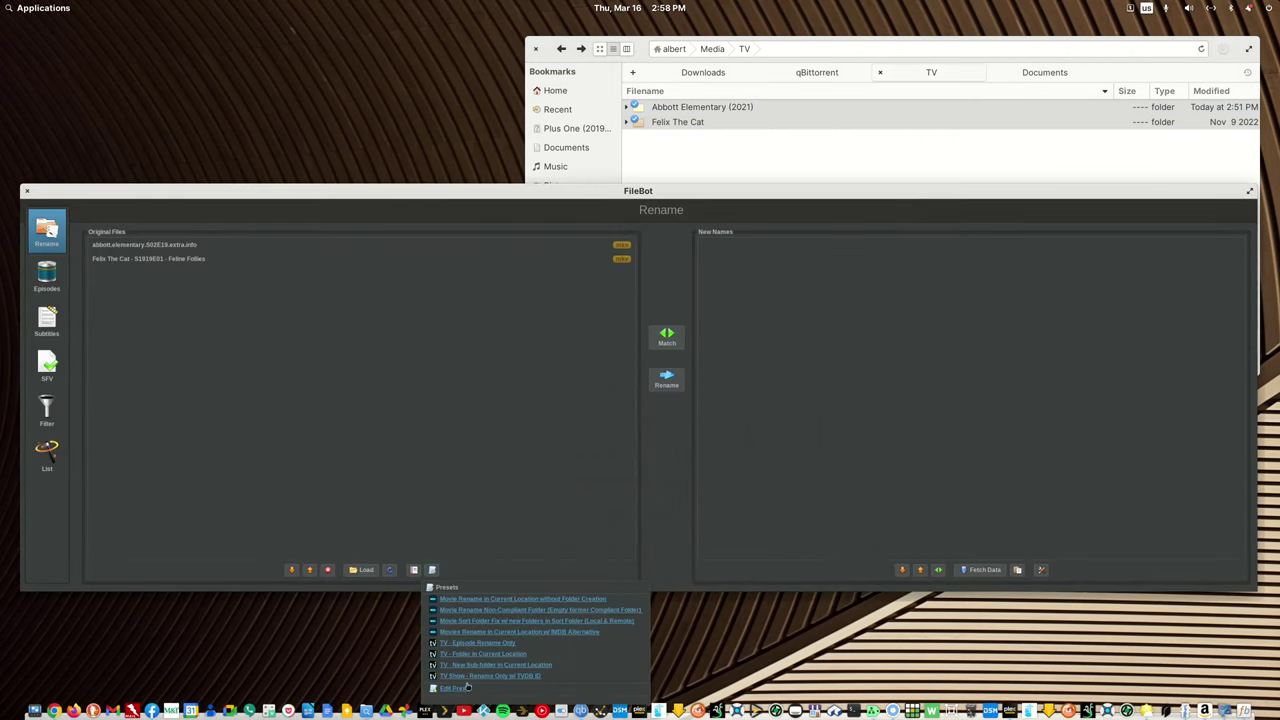
click(474, 665)
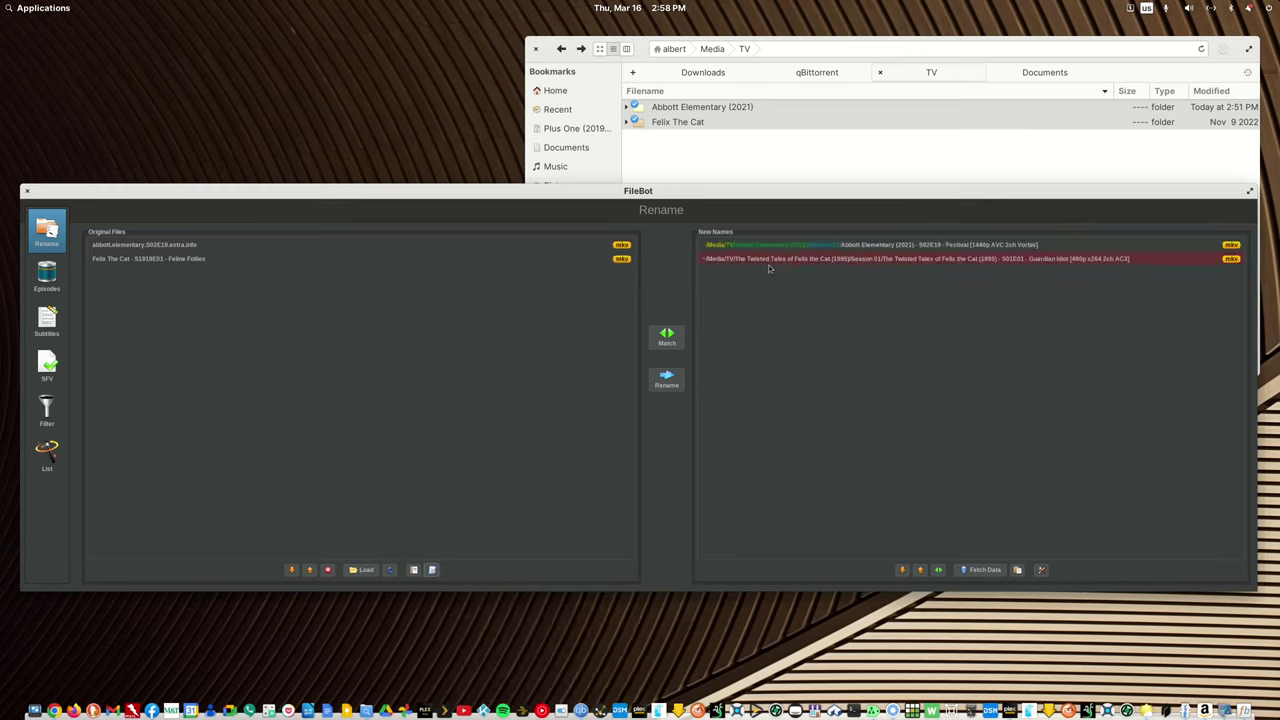
click(26, 191)
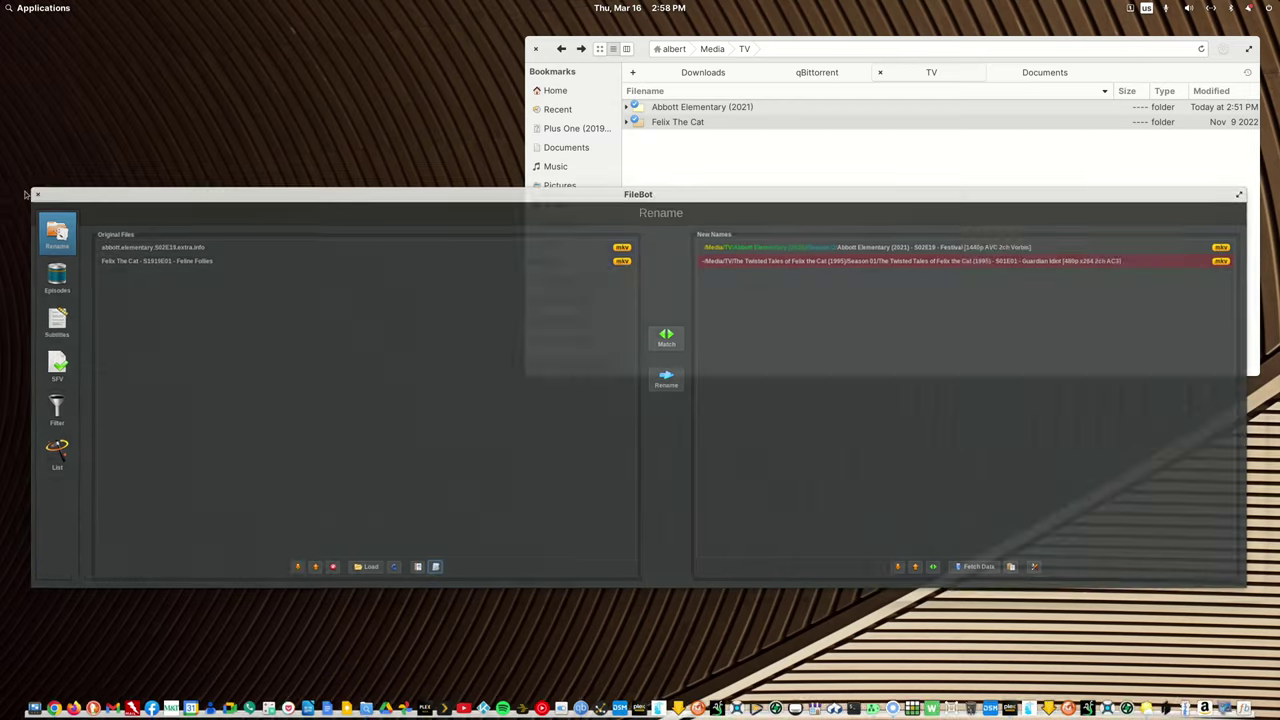
Rename the Felix The Cat folder inside TV to Friends
click(681, 123)
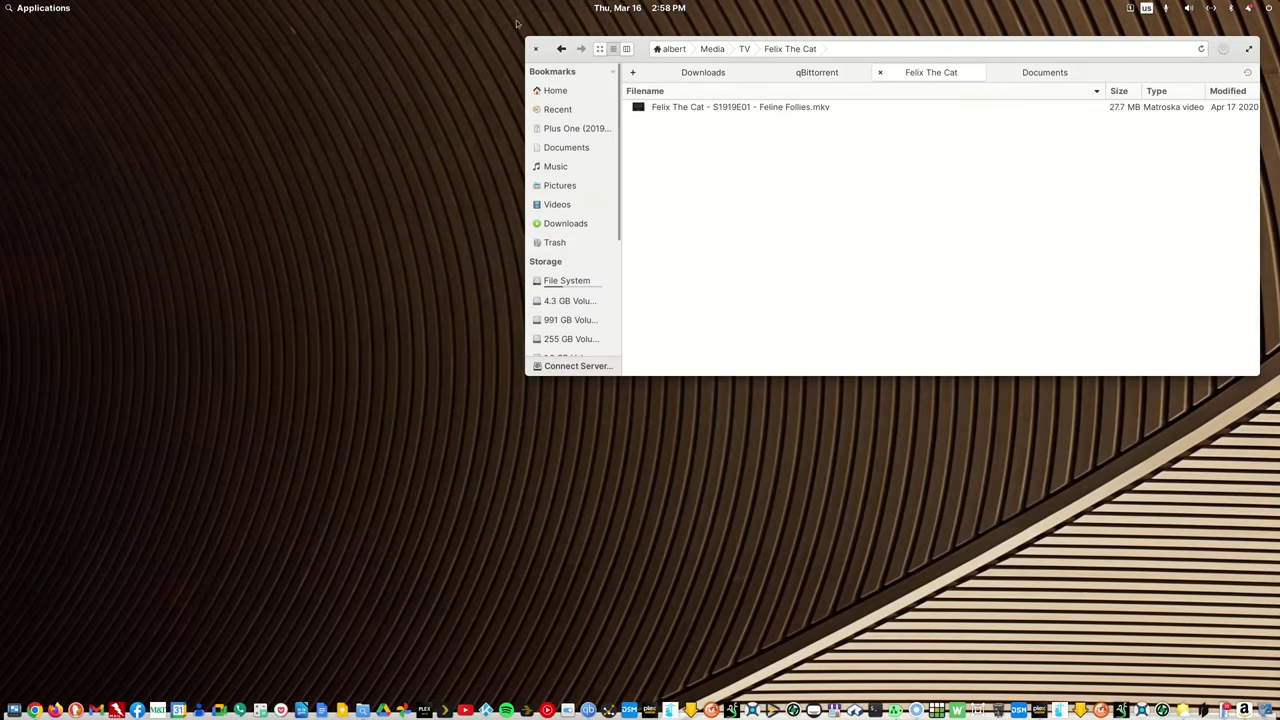
click(561, 48)
right_click(686, 124)
click(718, 293)
text(Friends)
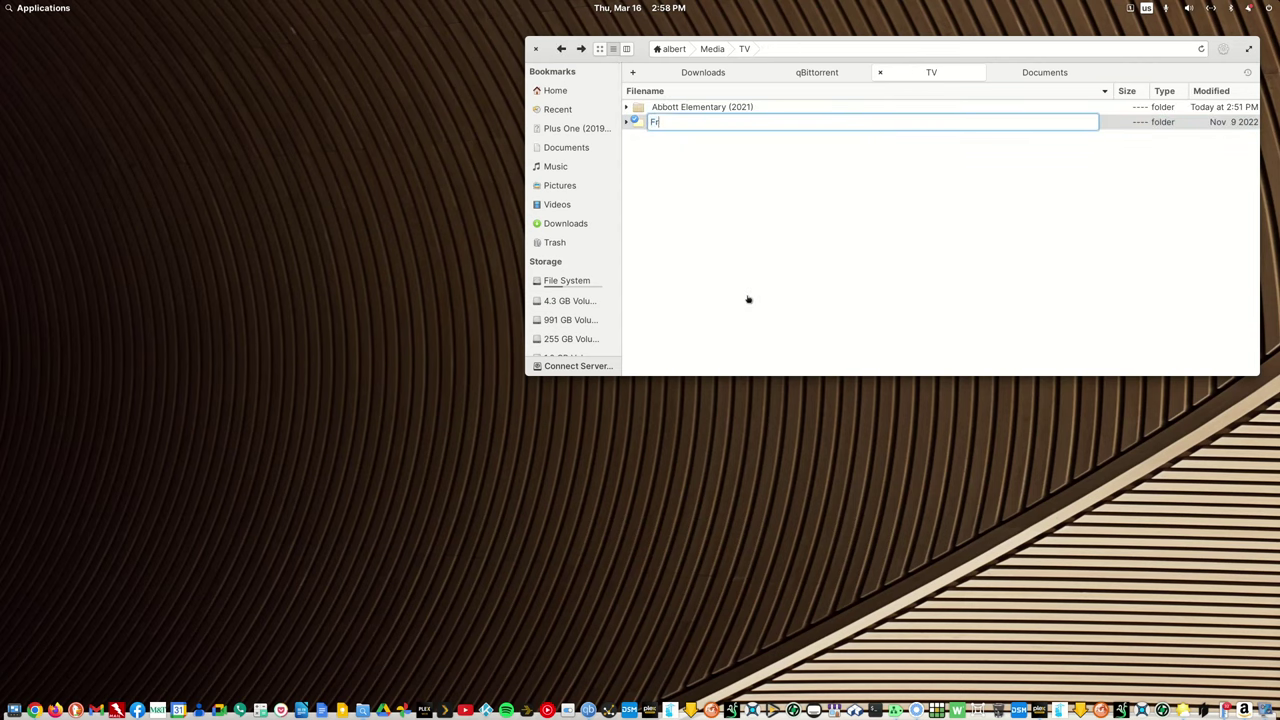
key(Return)
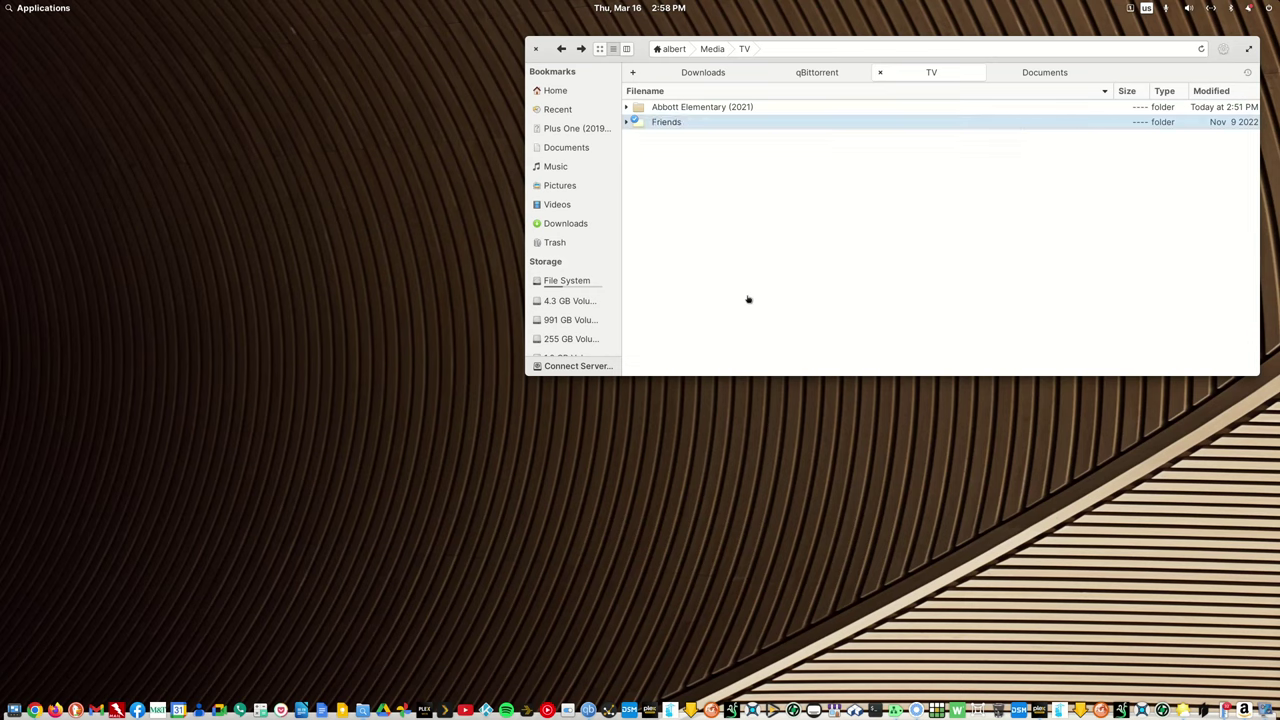
Rename the Feline Follies episode file inside the Friends folder to Friends.s01e03.mkv
key(Return)
key(F2)
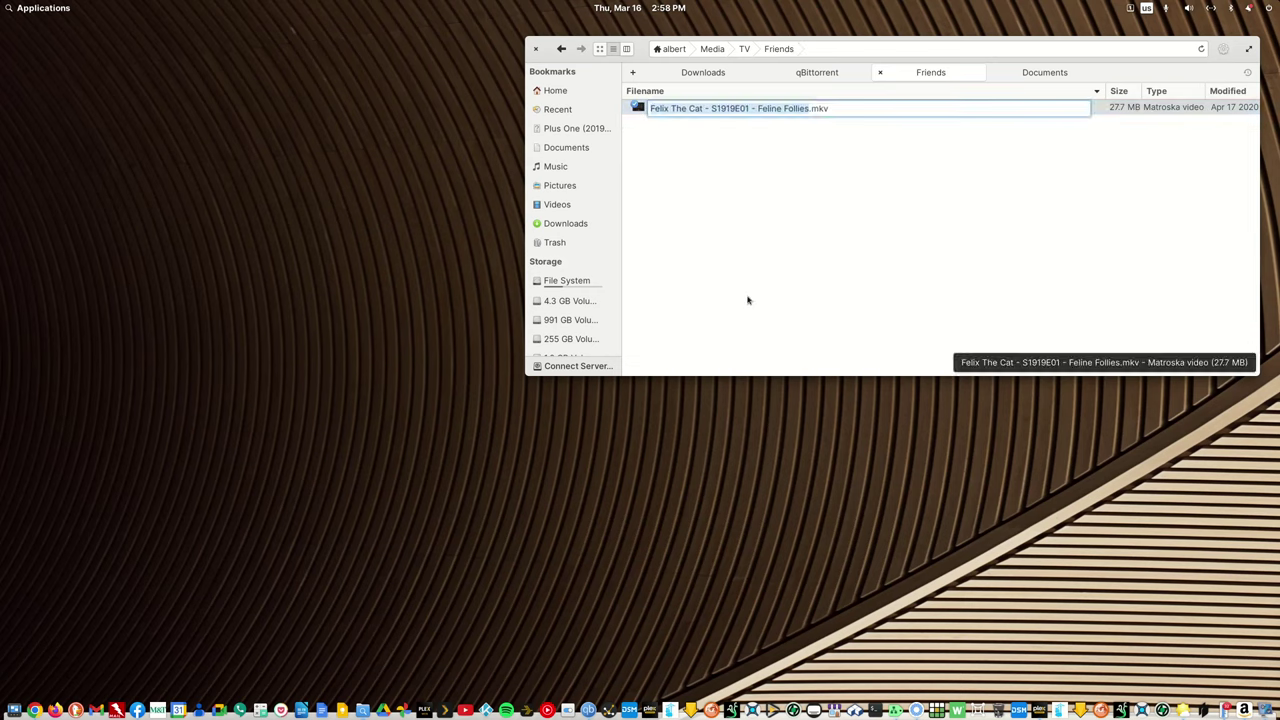
text(Friends)
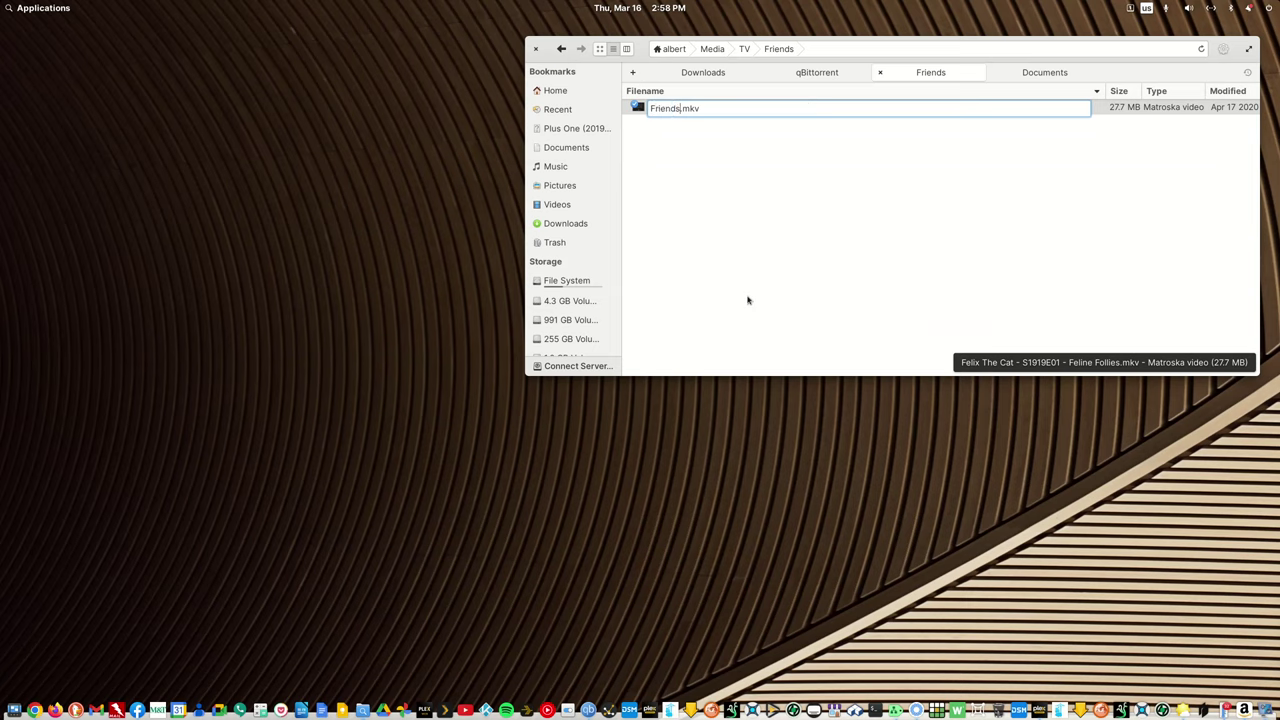
text(.s)
text(01)
text(eo3)
key(BackSpace)
key(BackSpace)
text(03)
key(Return)
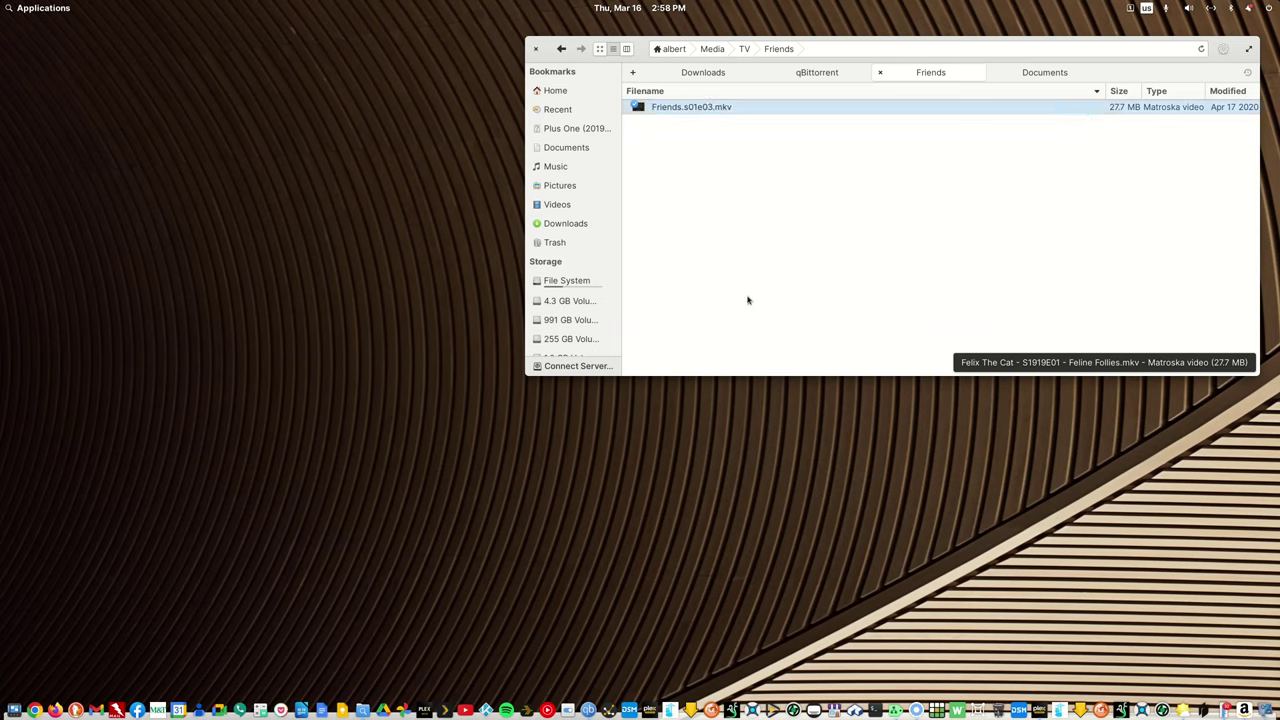
Open the Friends folder in FileBot and match its episode with the "TV - New Sub folder in Current Location" preset, choosing the first Friends series
click(561, 48)
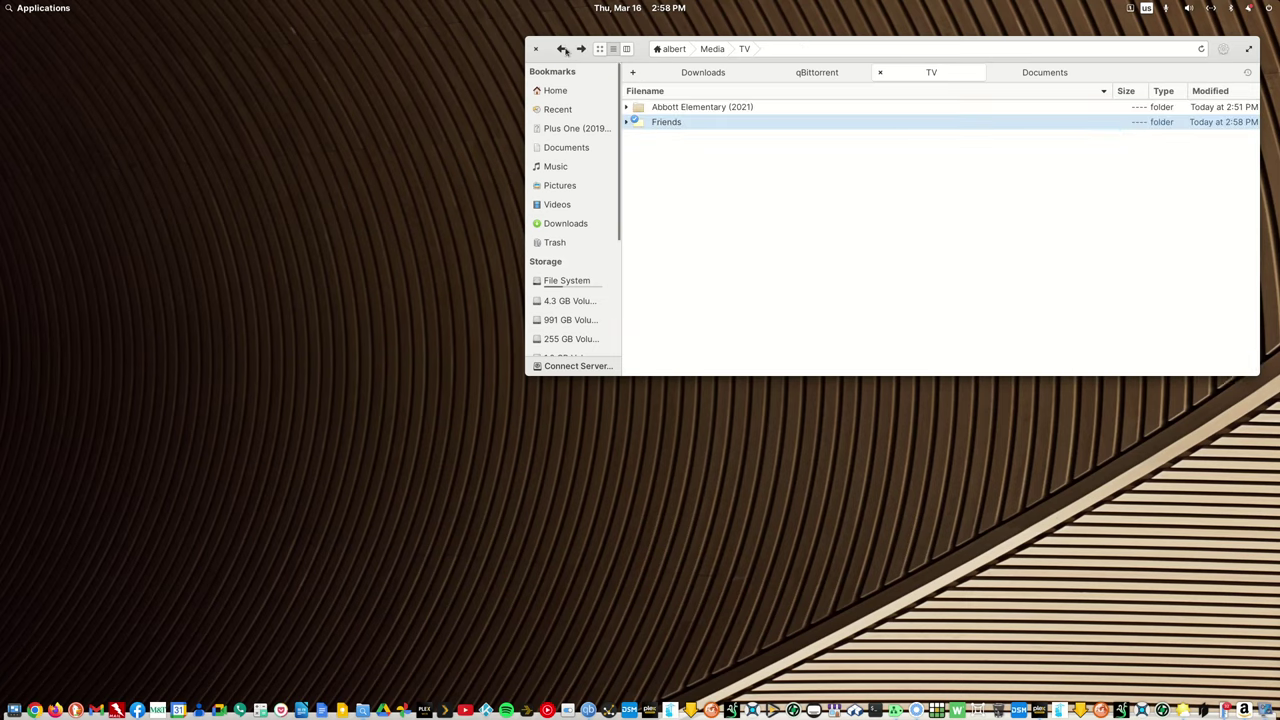
right_click(656, 120)
mouse_move(690, 133)
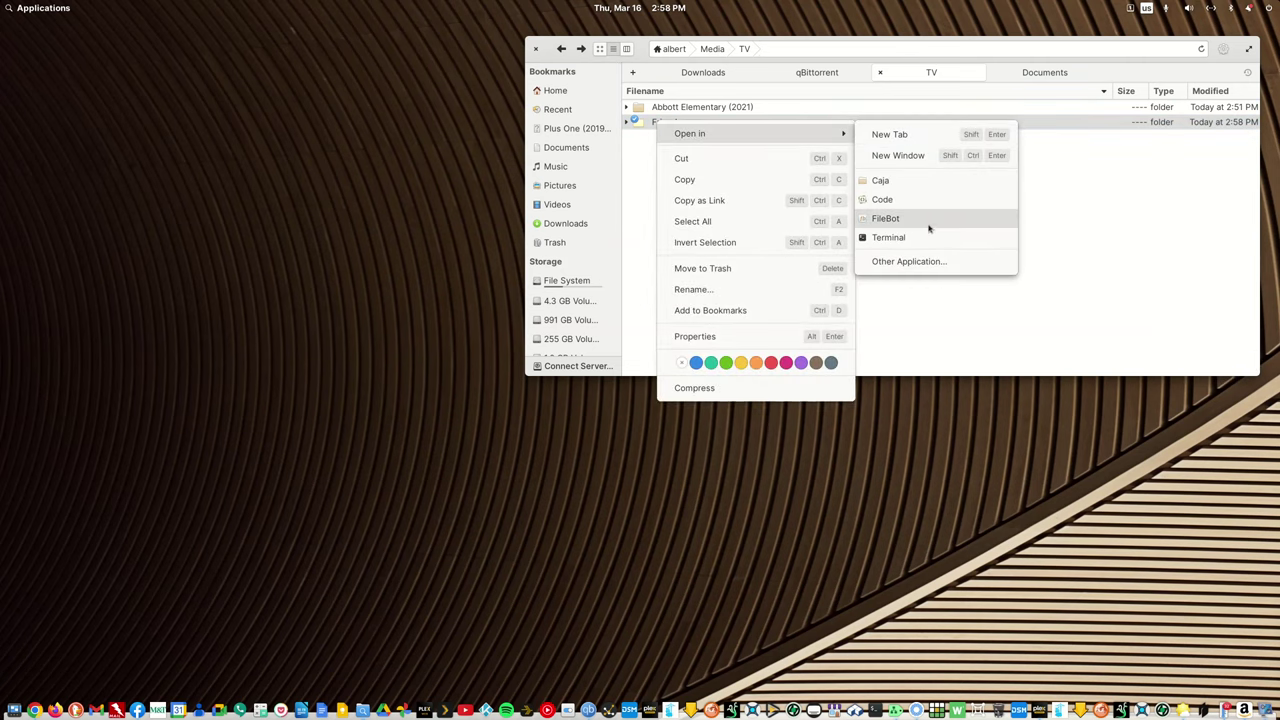
click(928, 229)
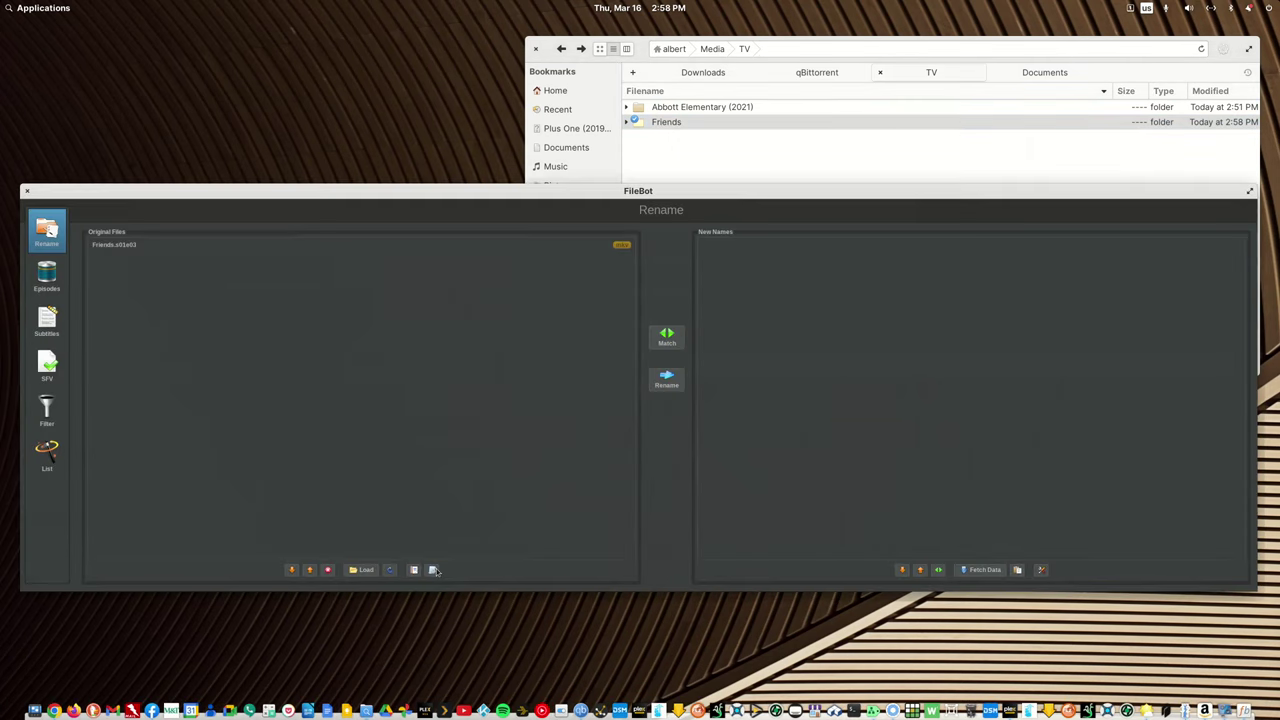
click(432, 570)
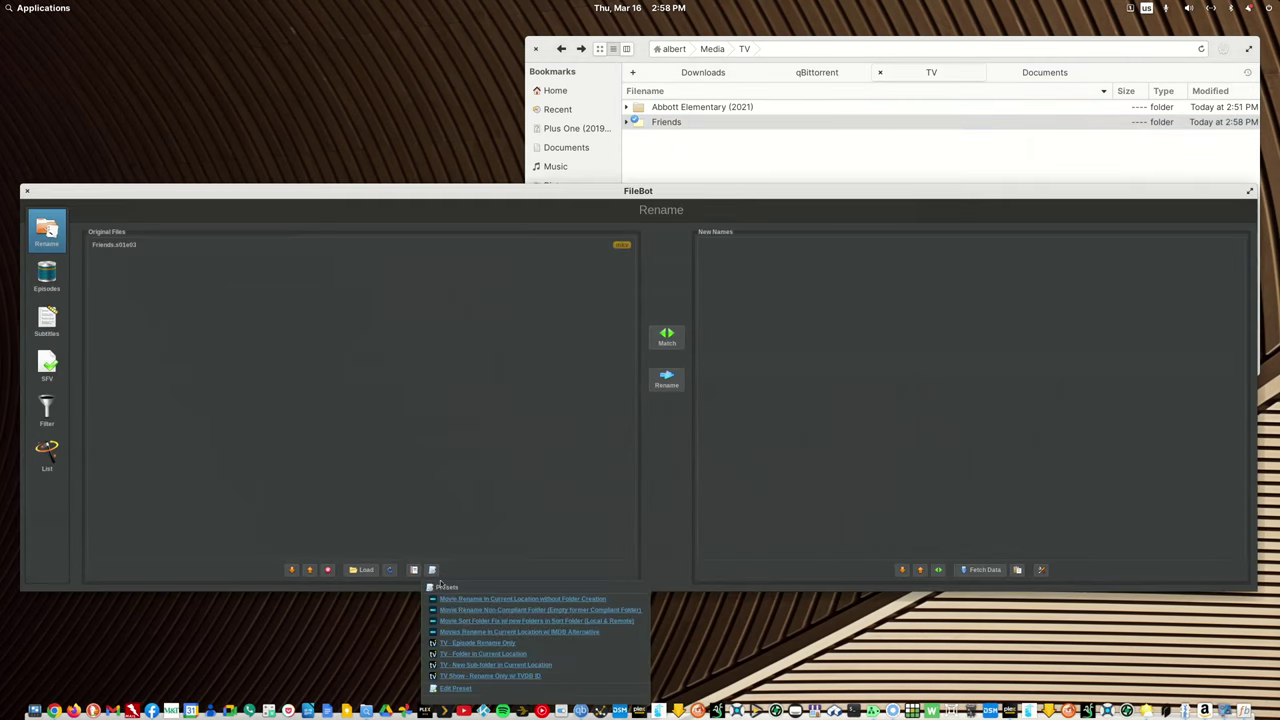
click(474, 669)
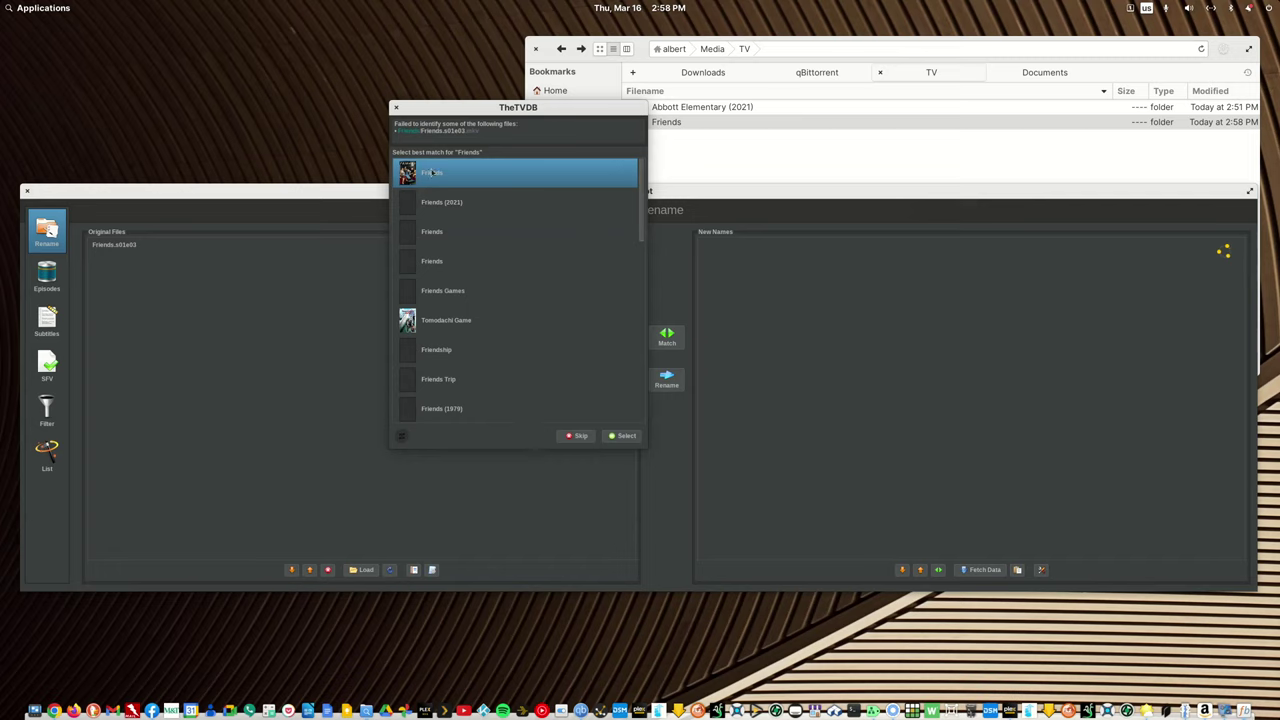
click(621, 435)
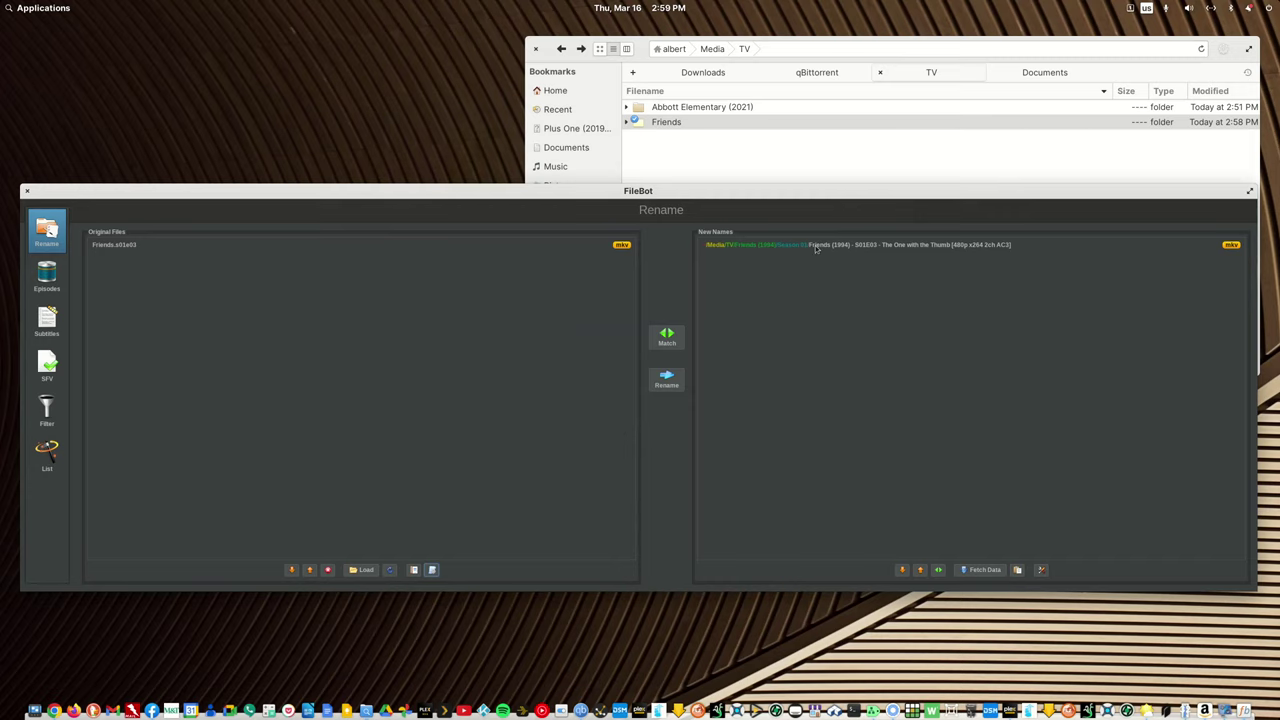
click(27, 190)
Match the Abbott Elementary (2021) and Friends folders together in FileBot with the "TV - New Sub folder in Current Location" preset, choosing the first Friends series
click(705, 110)
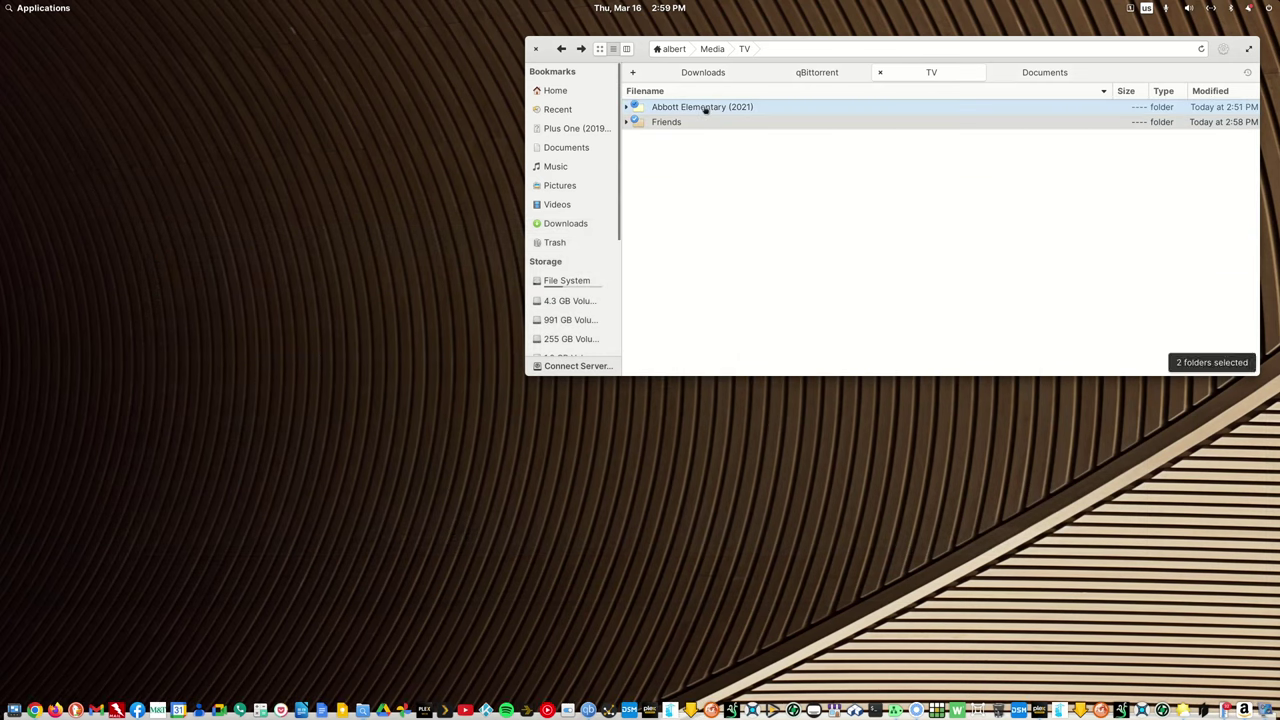
right_click(705, 110)
mouse_move(860, 121)
click(955, 212)
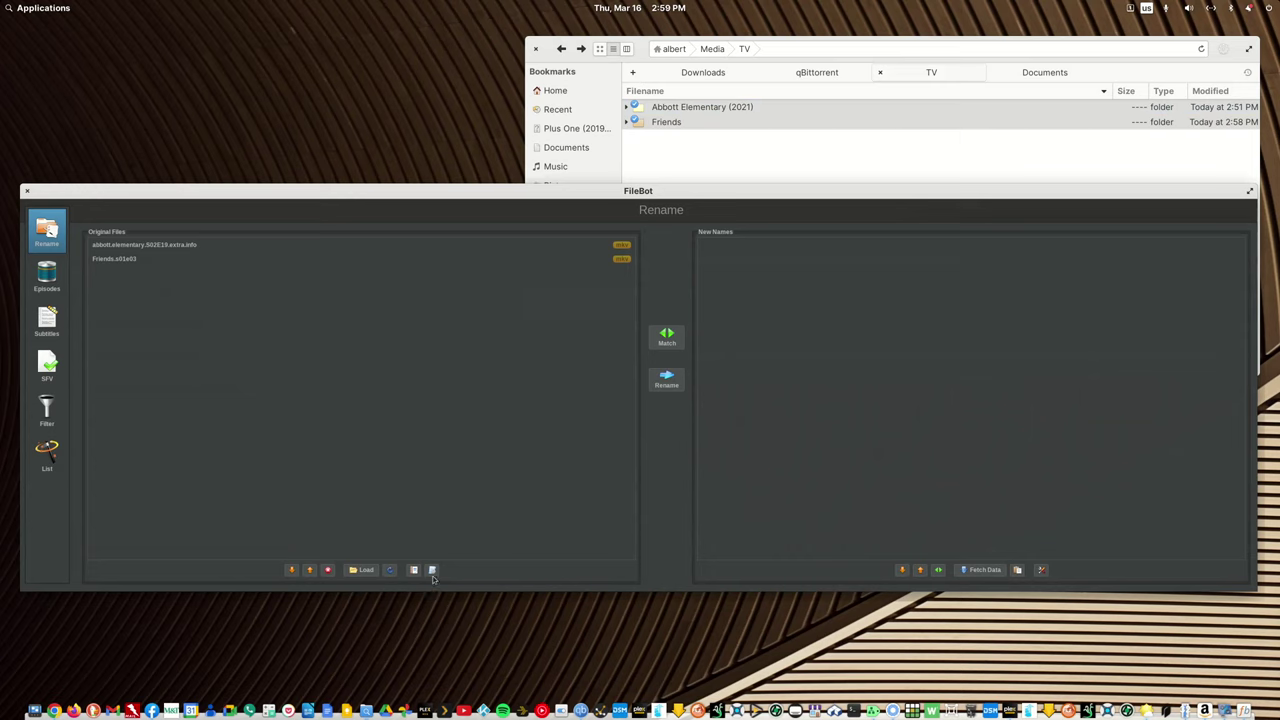
click(433, 570)
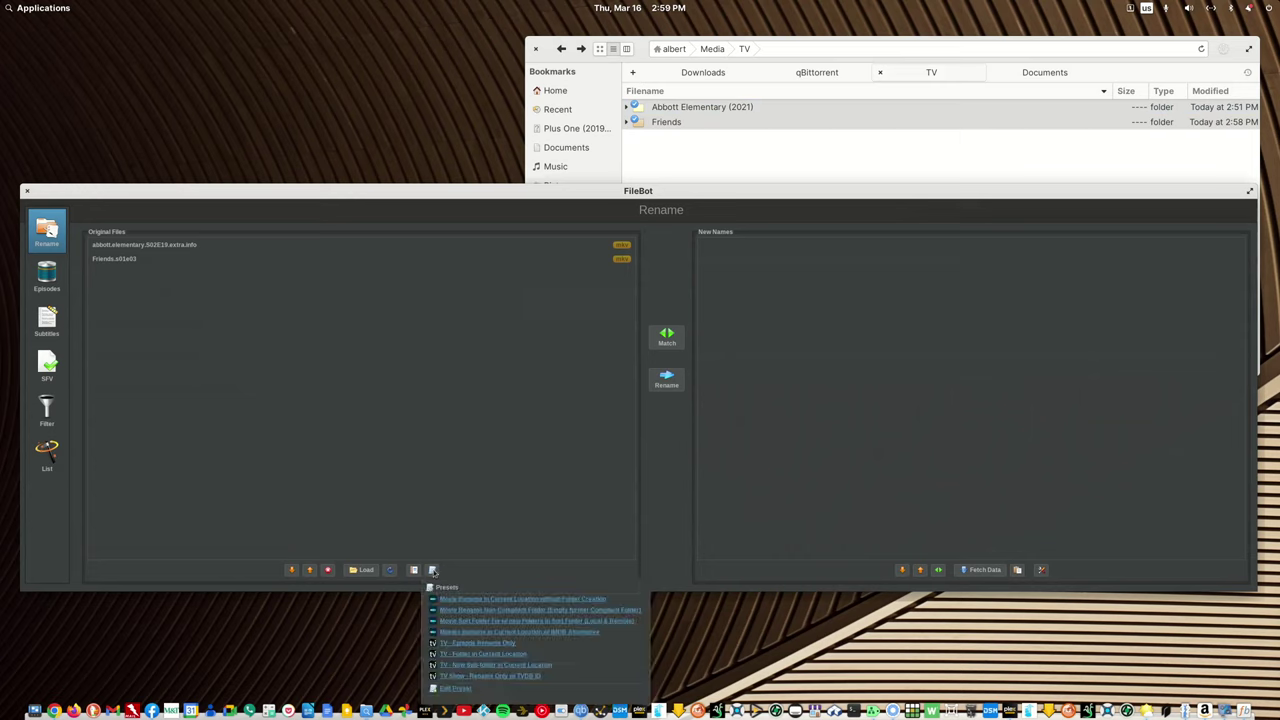
click(460, 665)
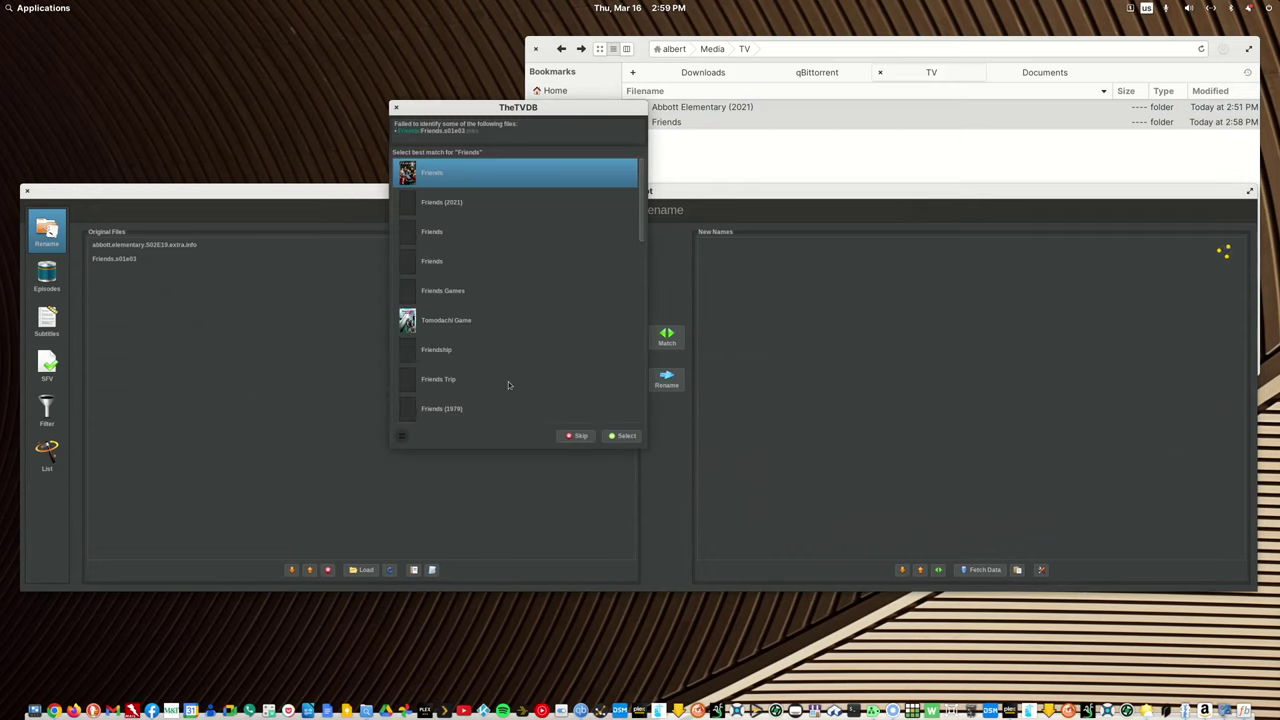
click(619, 436)
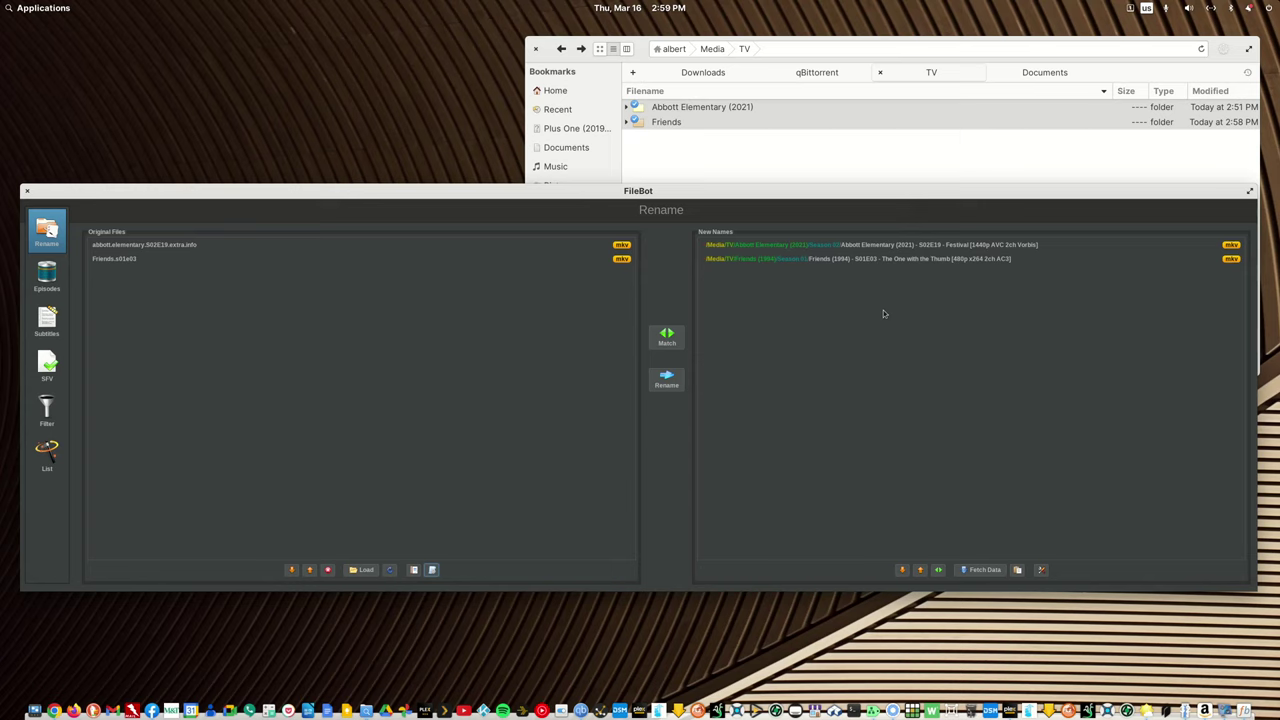
click(26, 192)
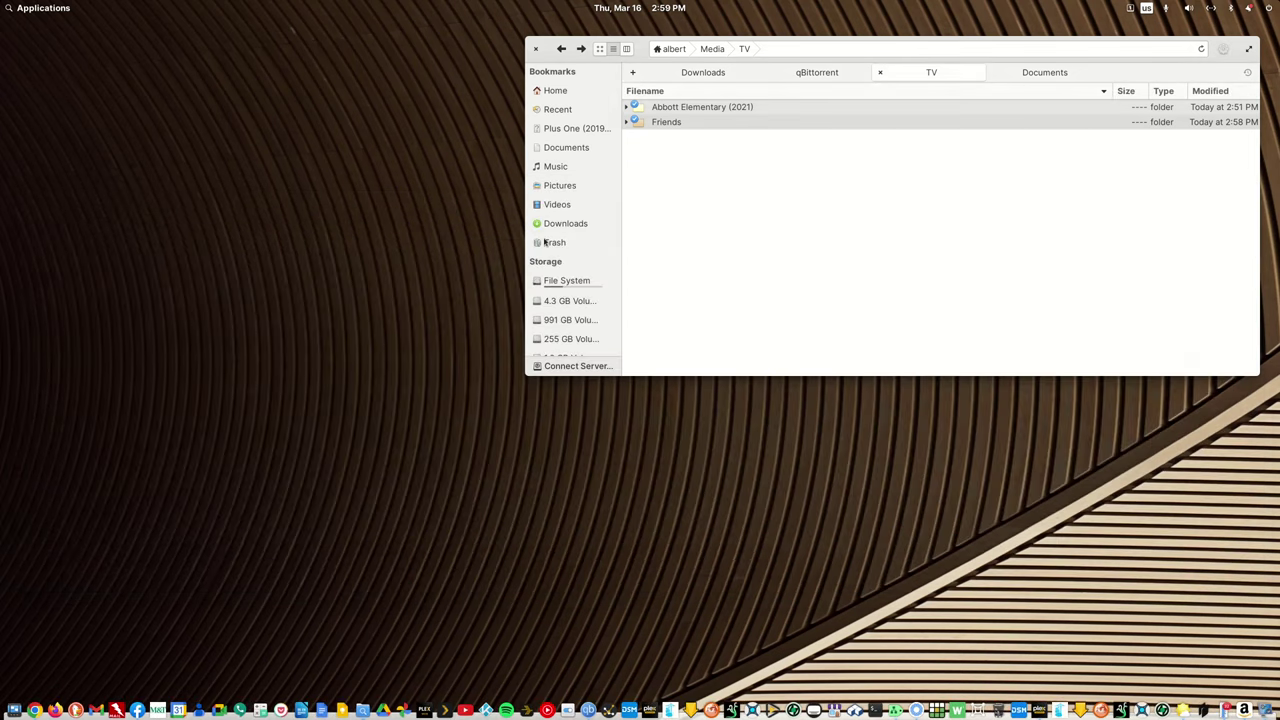
Rename the Abbott Elementary (2021) folder to Bel-air and open it with its episode file selected
click(800, 189)
right_click(714, 110)
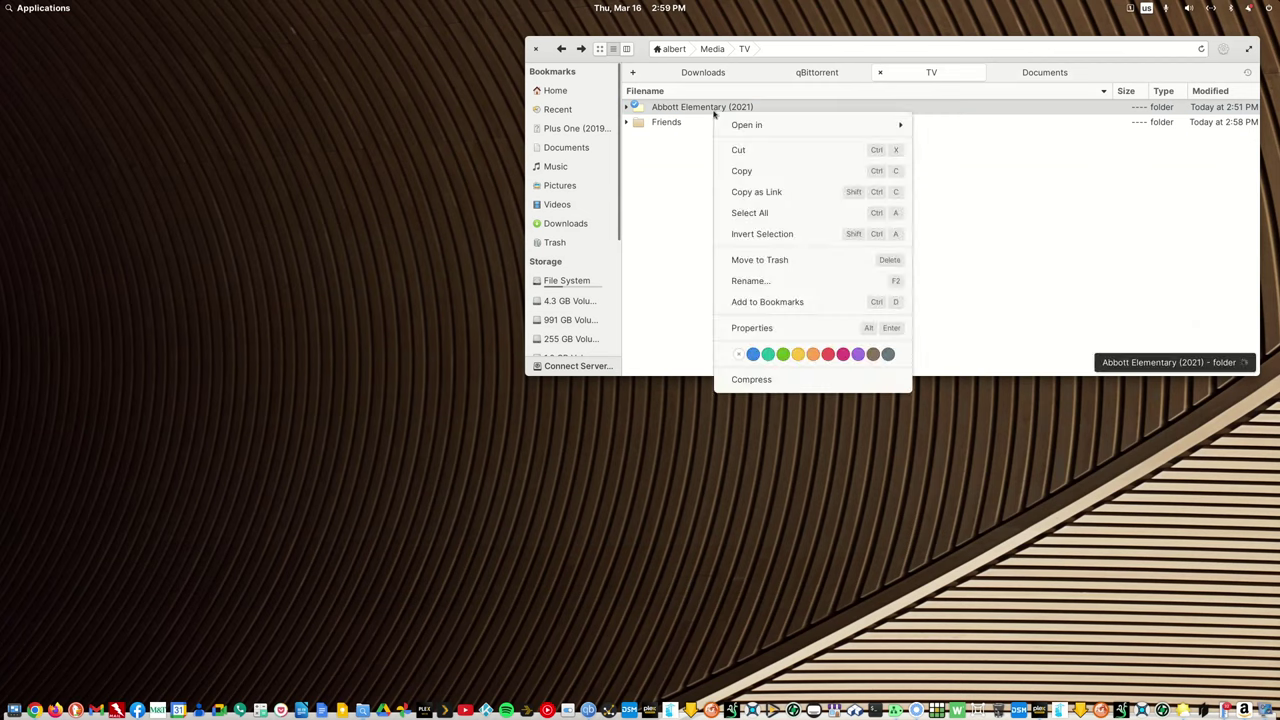
click(752, 282)
text(Bel-air)
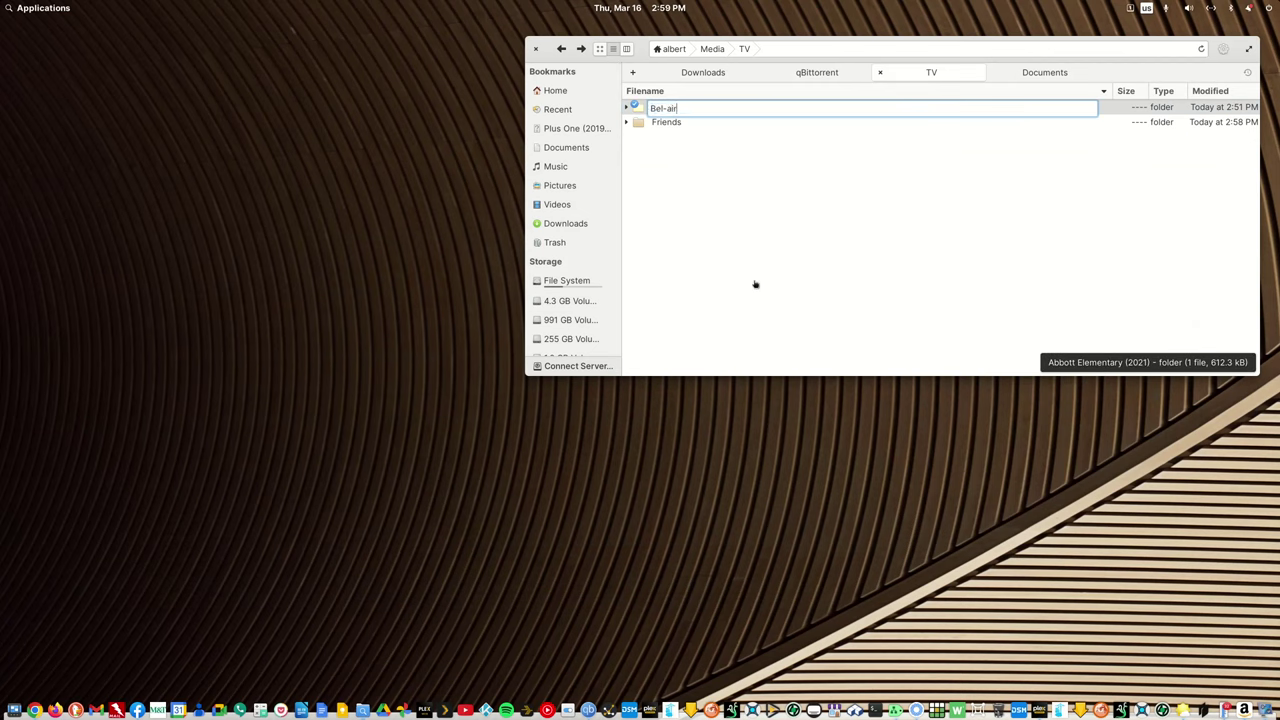
key(Return)
key(Return)
key(Down)
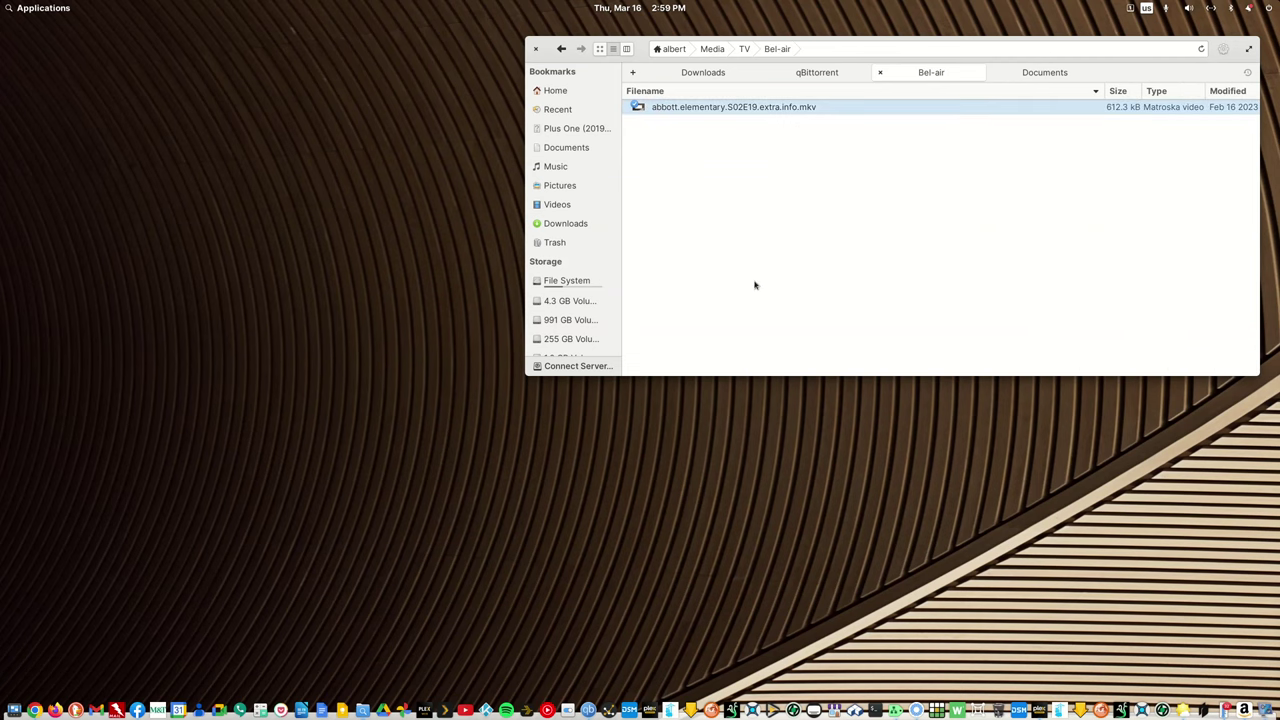
Rename the Abbott Elementary episode file in the Bel-air folder to Bel-air.S01E03.extra.info.mkv
key(F2)
key(Home)
key(shift+Right)
key(shift+Right)
key(shift+Right)
key(shift+Right)
key(shift+Right)
key(shift+Right)
key(shift+Right)
key(shift+Right)
key(shift+Right)
key(shift+Right)
key(shift+Right)
key(shift+Right)
key(shift+Right)
key(shift+Right)
key(shift+Right)
key(shift+Right)
key(shift+Right)
key(shift+Right)
key(shift+Right)
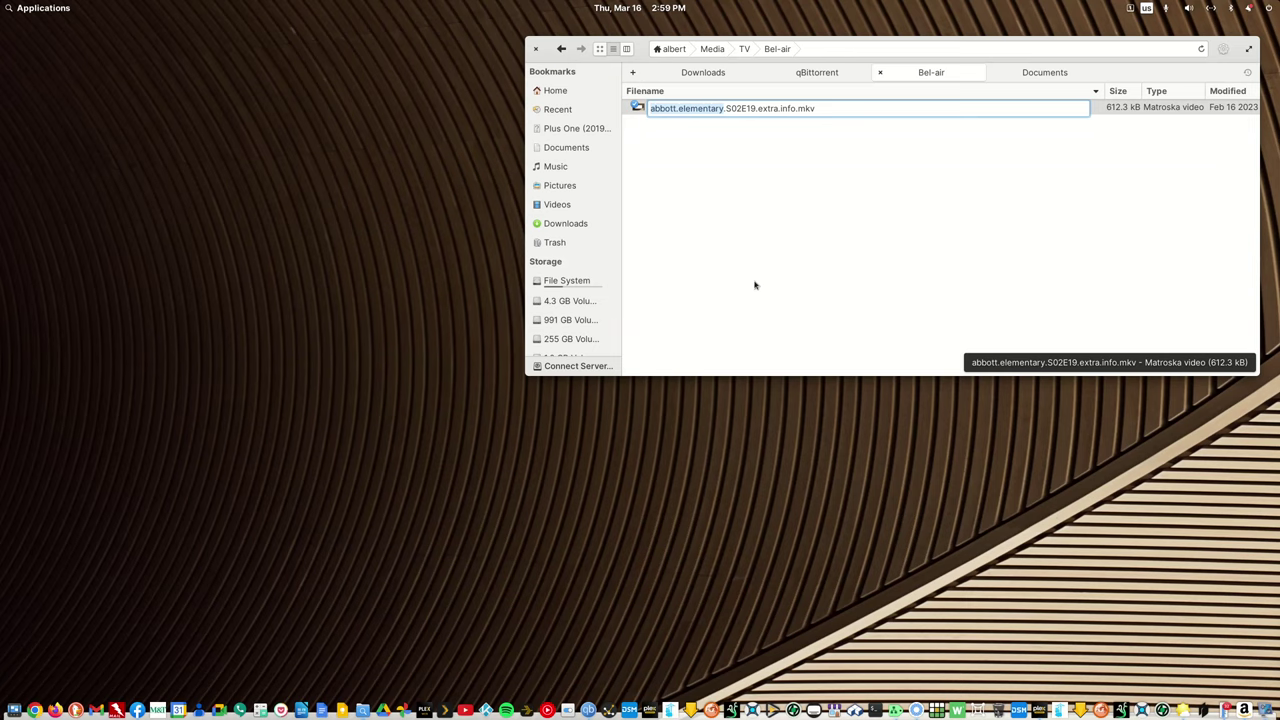
text(Bel-air)
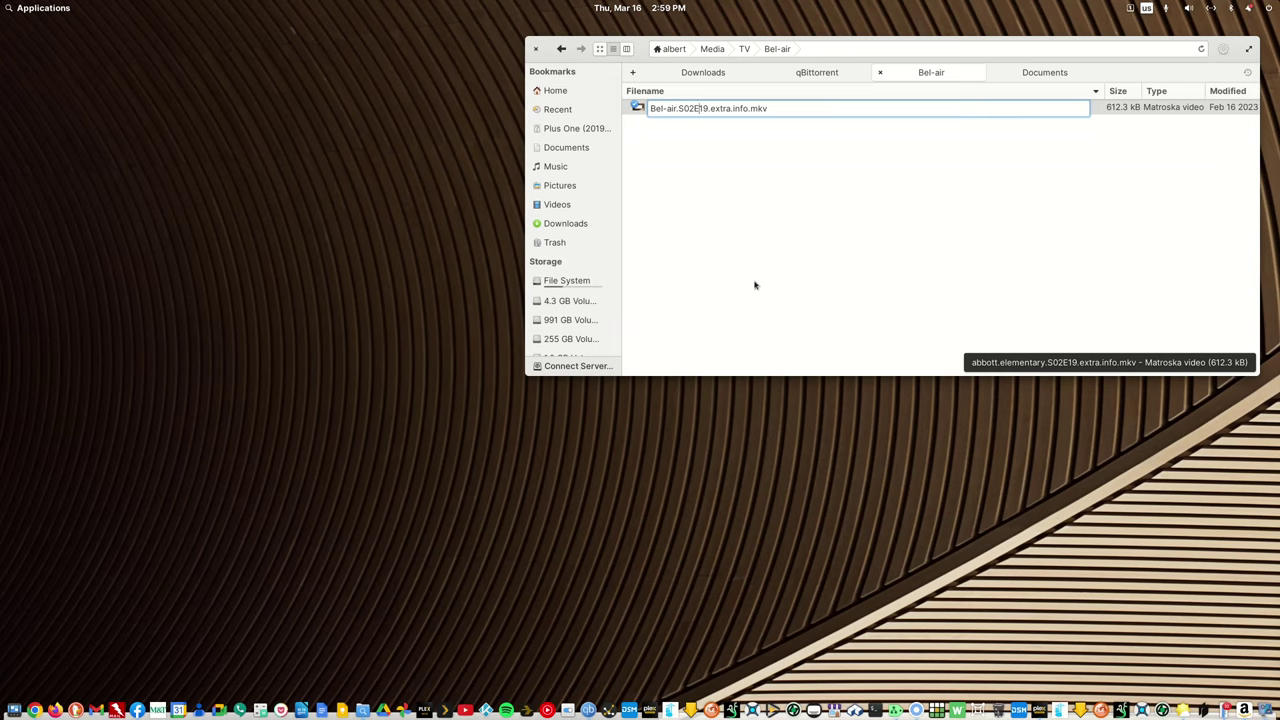
key(Delete)
text(1)
key(Right)
key(Delete)
key(Delete)
text(03)
key(Return)
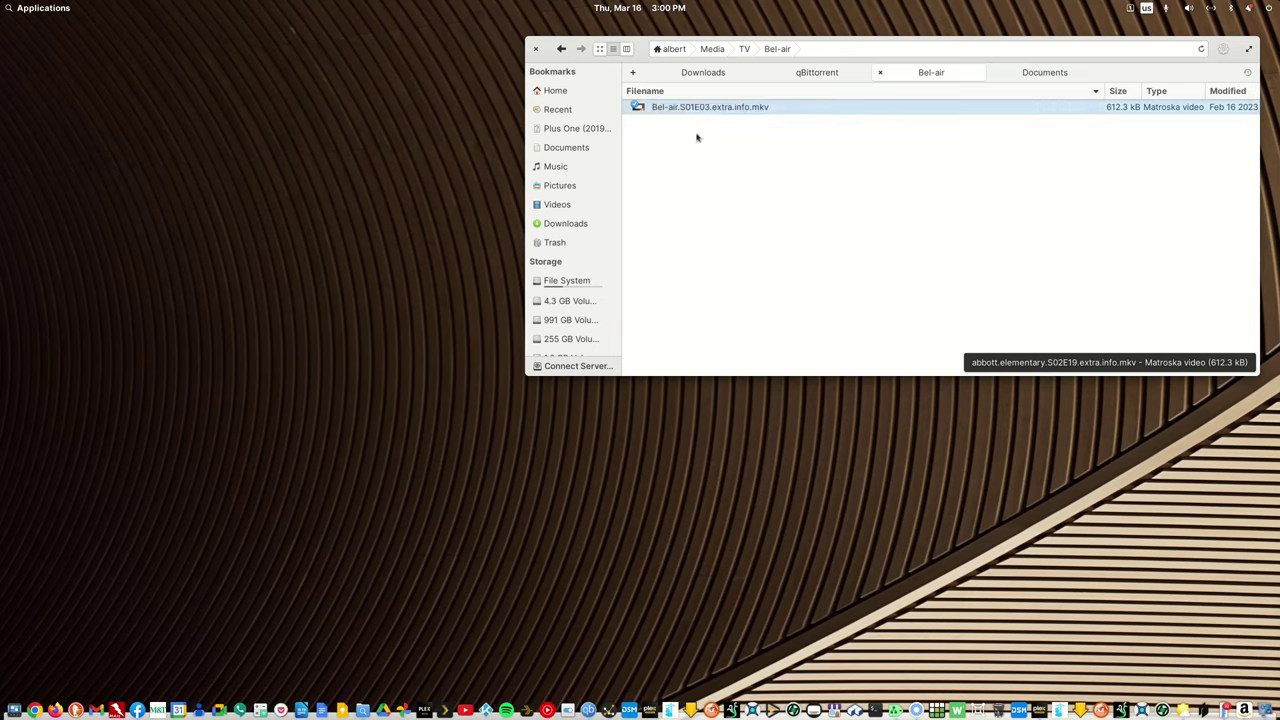
Match the Bel-air and Friends folders together in FileBot with a TV preset, choosing the first Friends series, and check the proposed Bel-air name
click(562, 49)
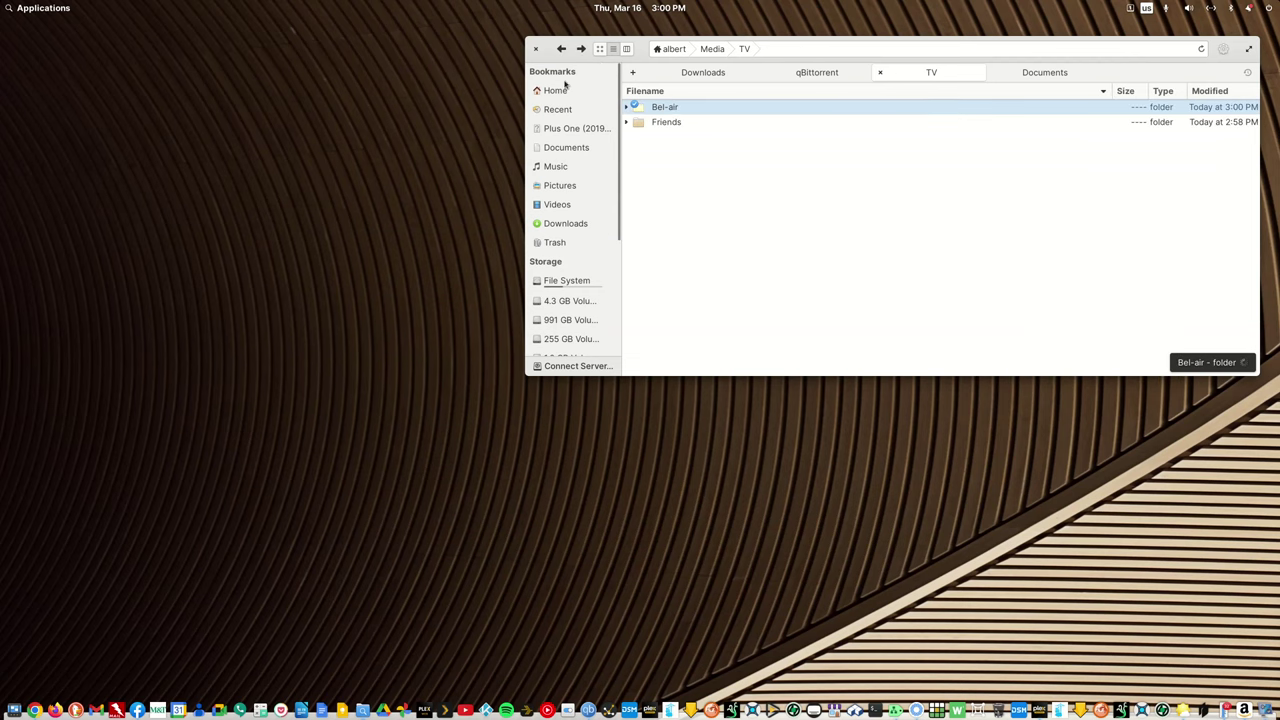
ctrl+click(666, 122)
right_click(666, 123)
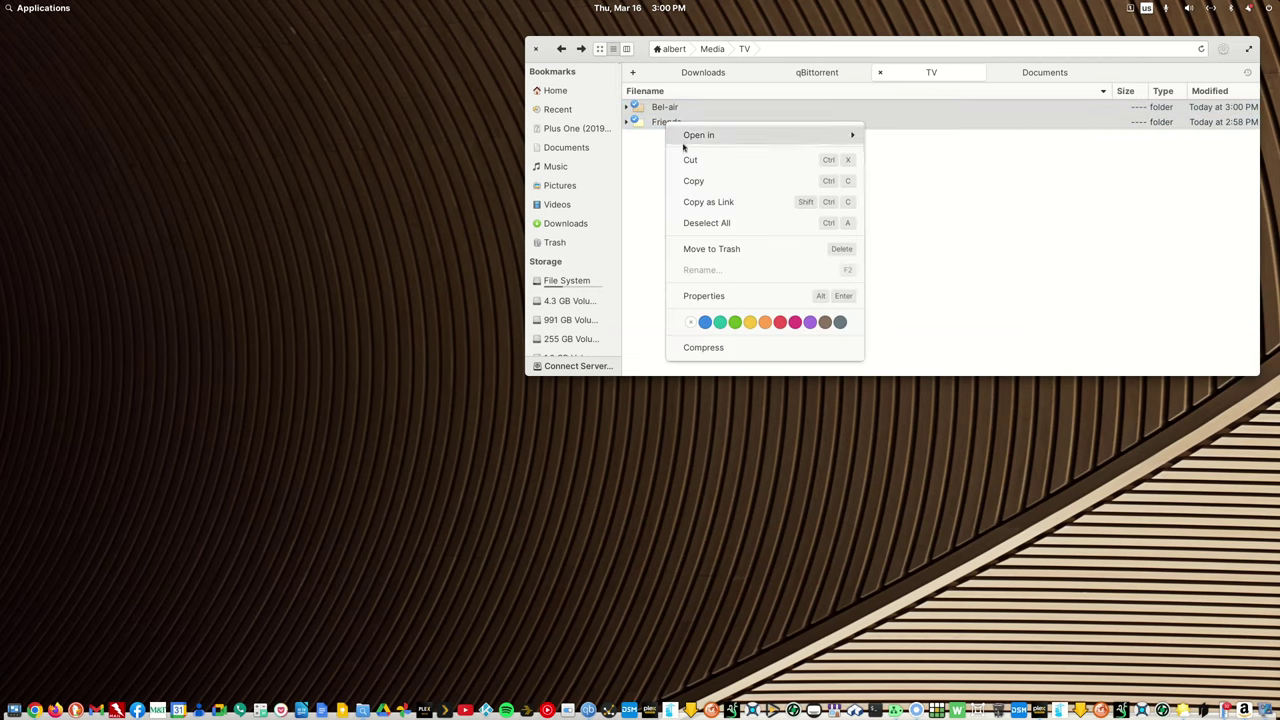
mouse_move(693, 135)
click(914, 217)
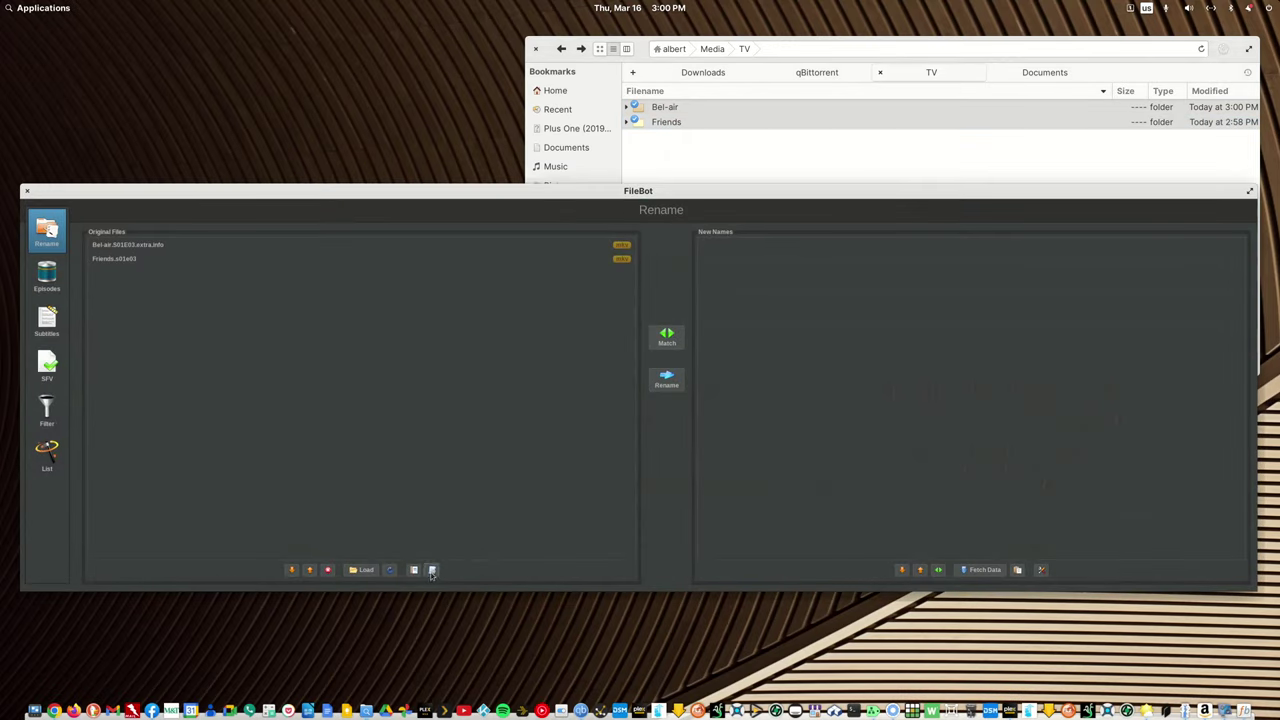
click(432, 570)
click(488, 653)
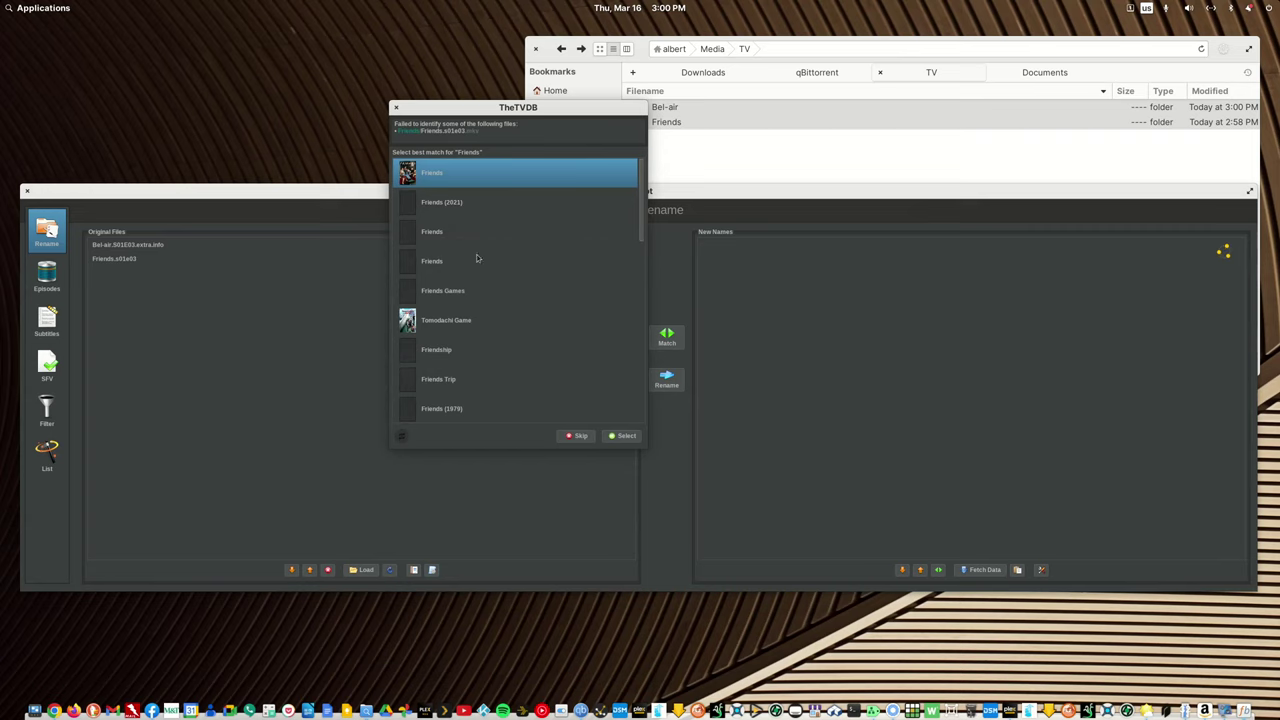
click(615, 433)
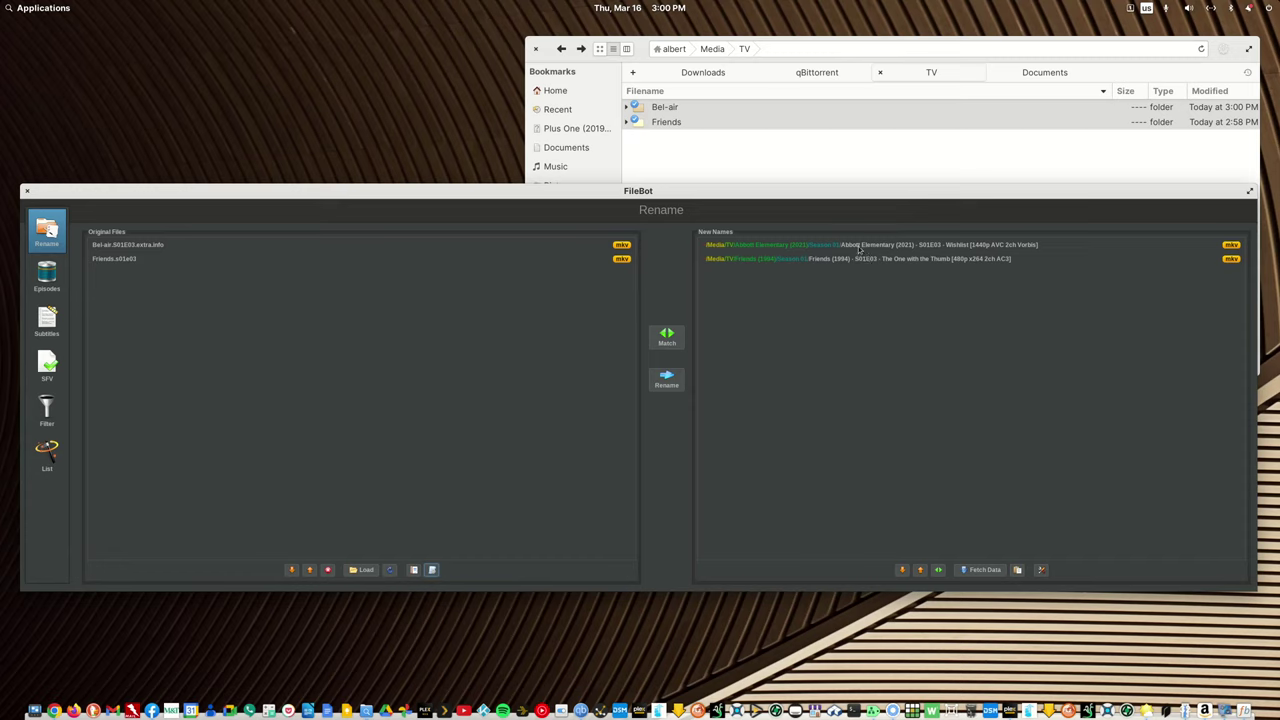
click(858, 249)
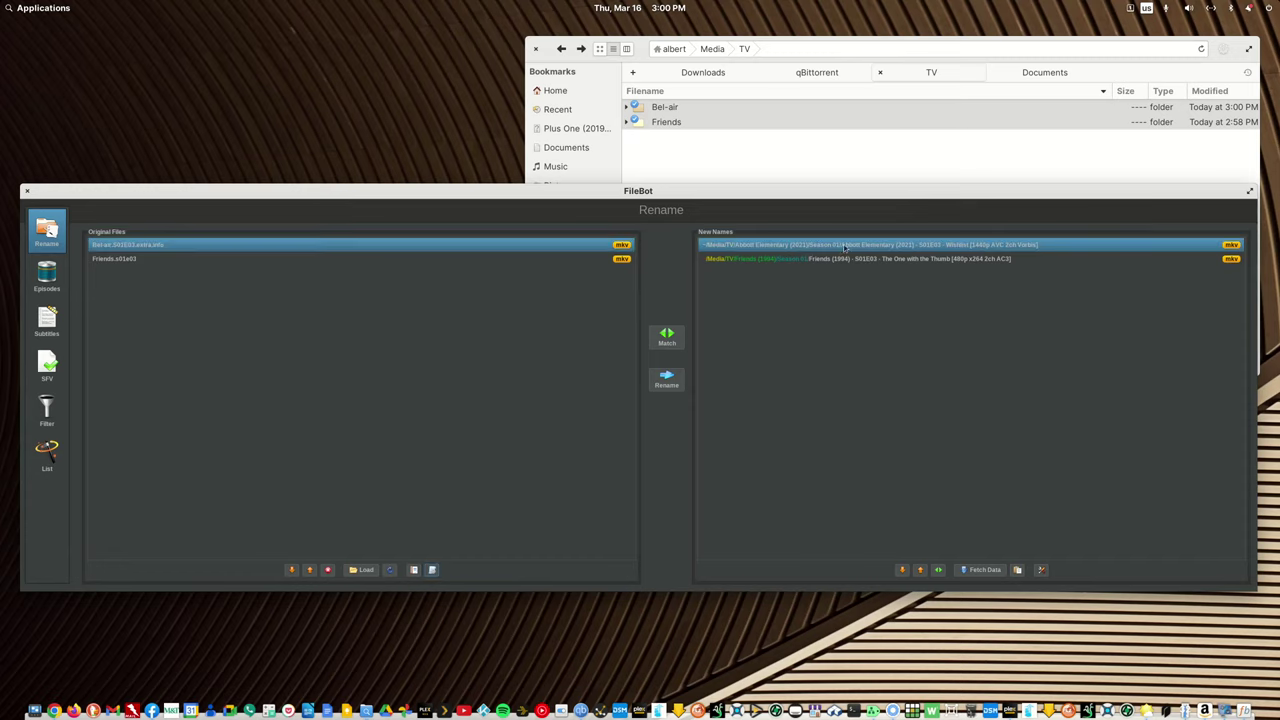
click(29, 191)
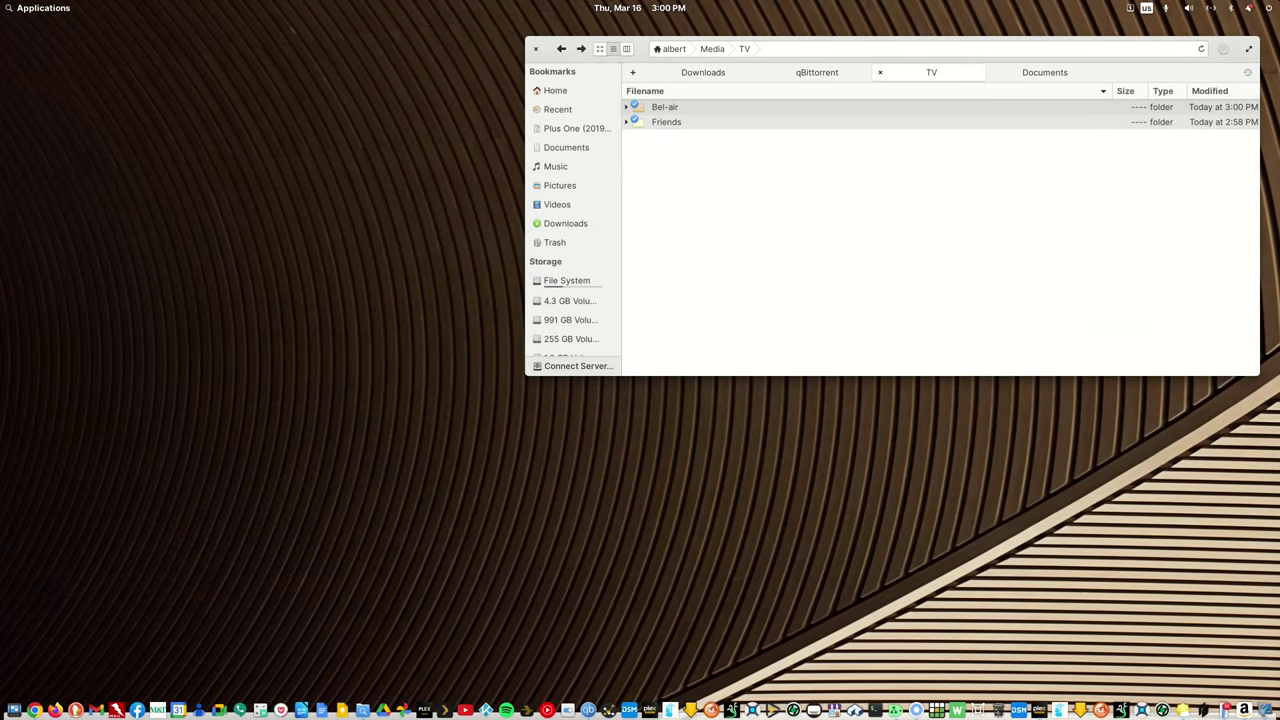
Open the TVDB web app and look through the titles and lists on its home page
click(66, 12)
text(t)
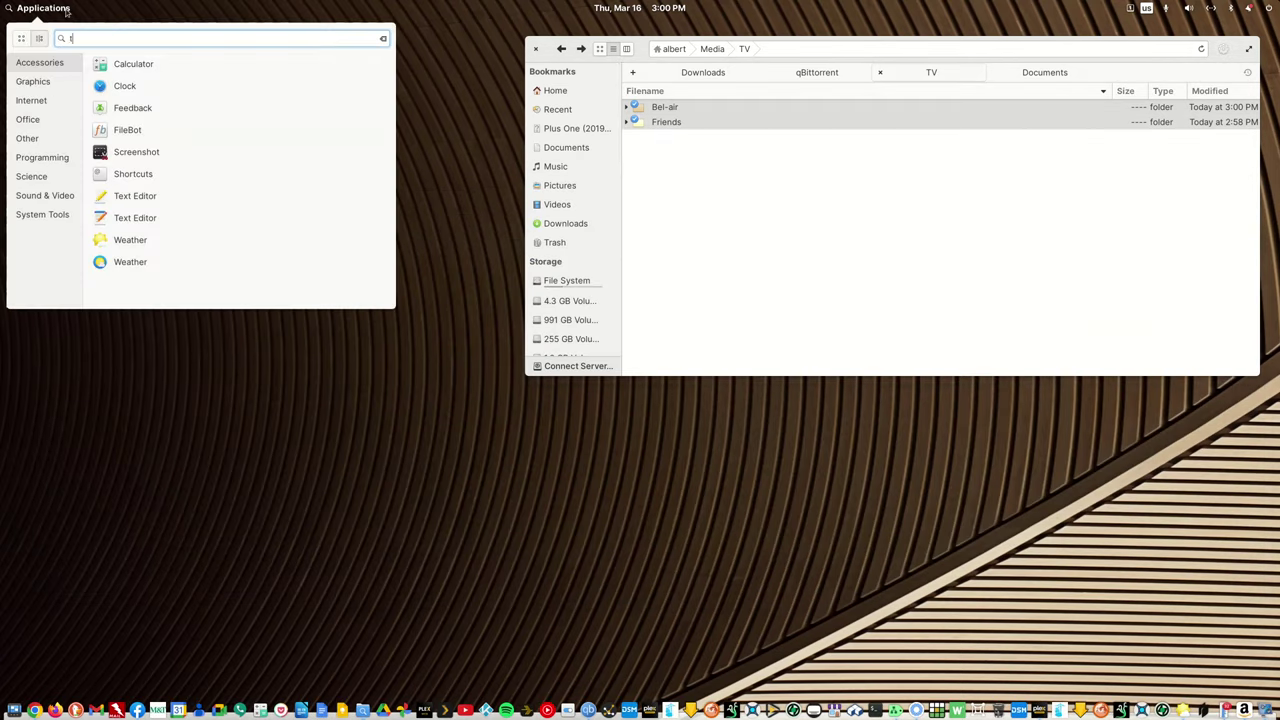
text(vdb)
key(Return)
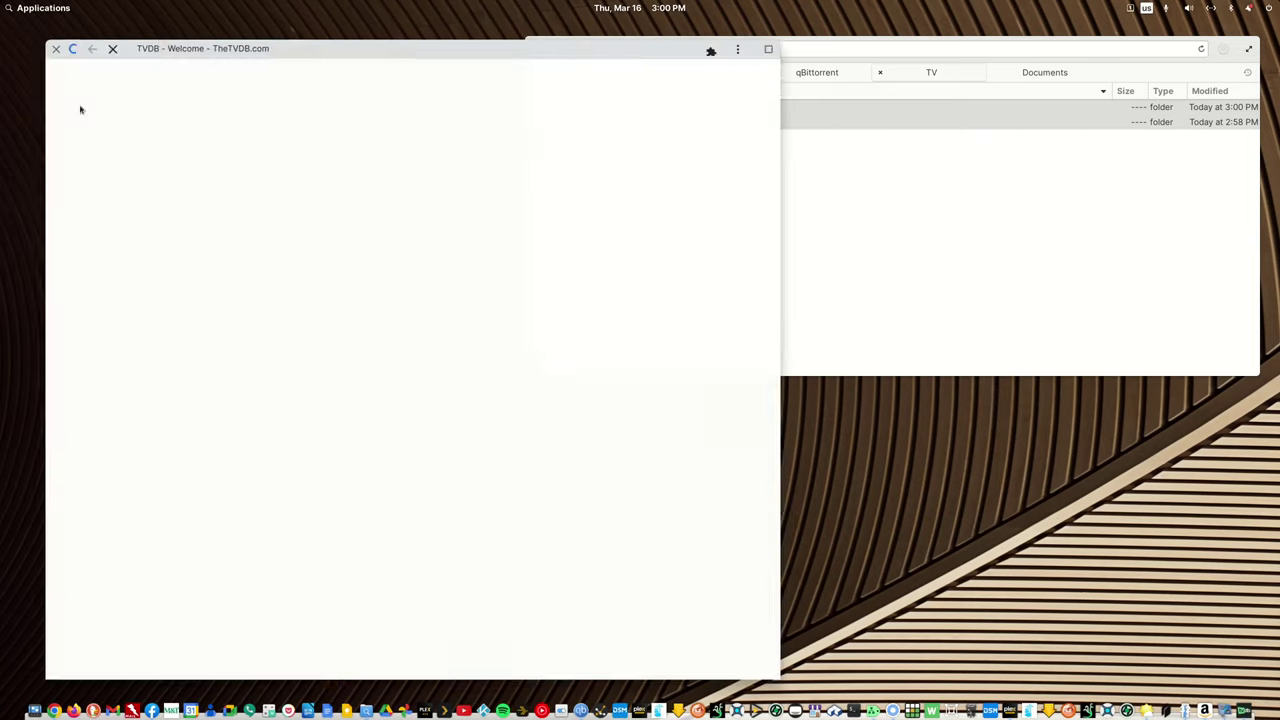
scroll(422, 449, down, 6)
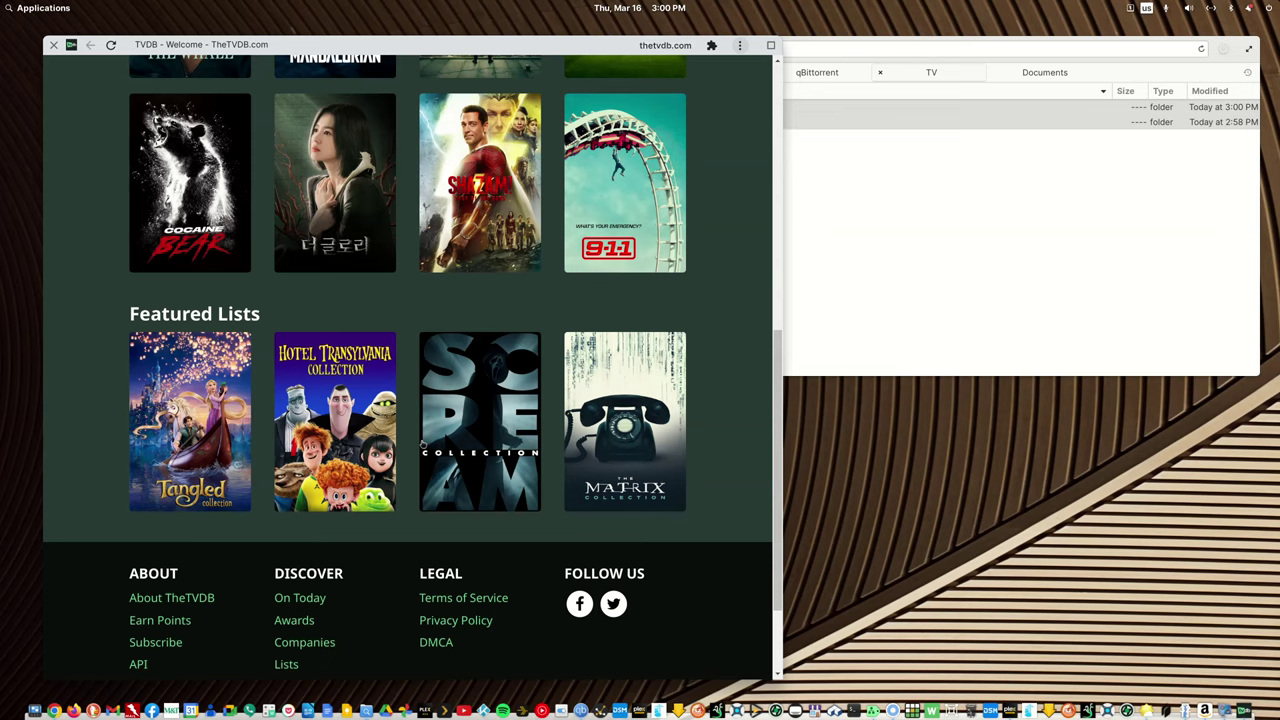
scroll(421, 442, down, 2)
scroll(421, 442, up, 6)
scroll(422, 442, up, 3)
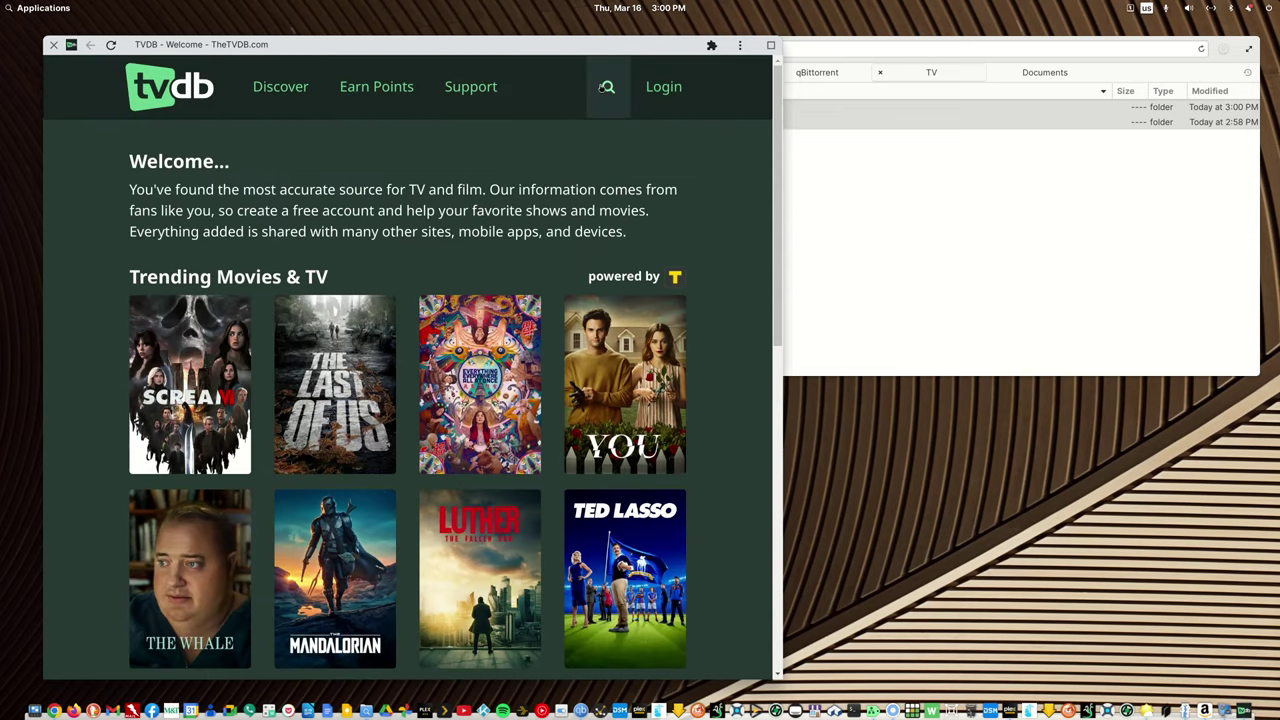
Search TVDB for "all in", open the All in the Family series and copy its title
click(608, 87)
click(355, 212)
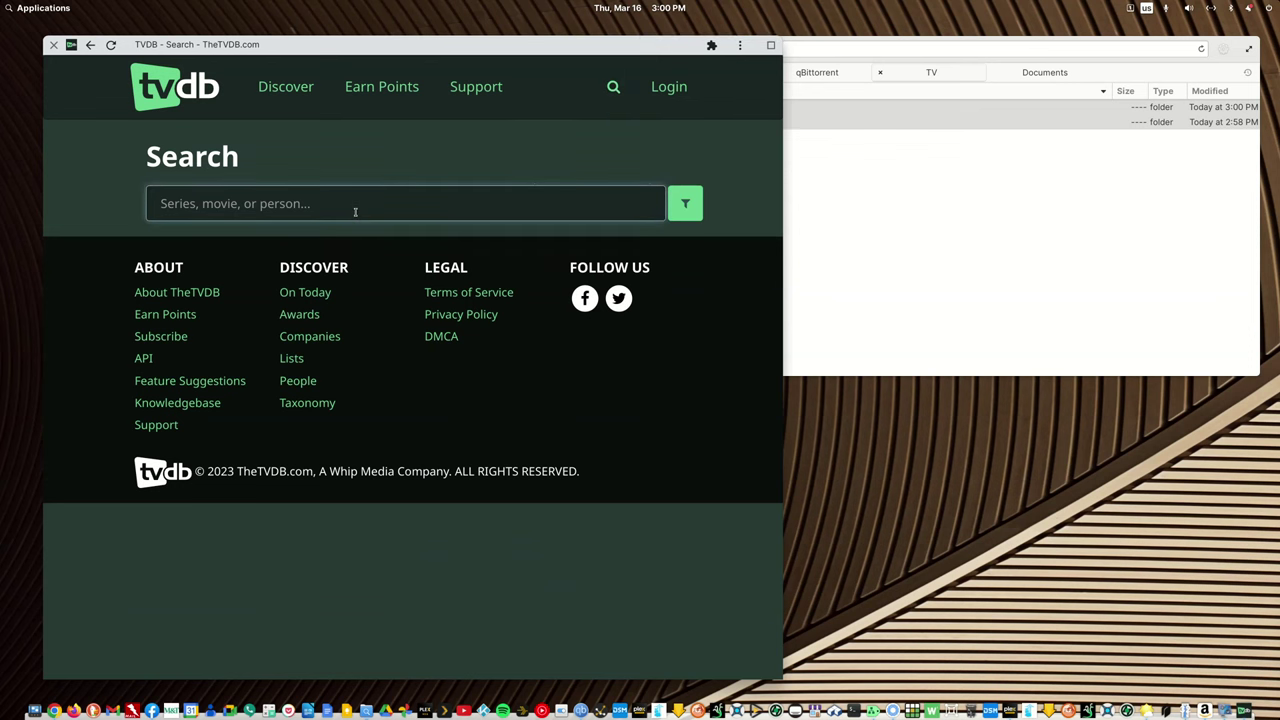
text(all)
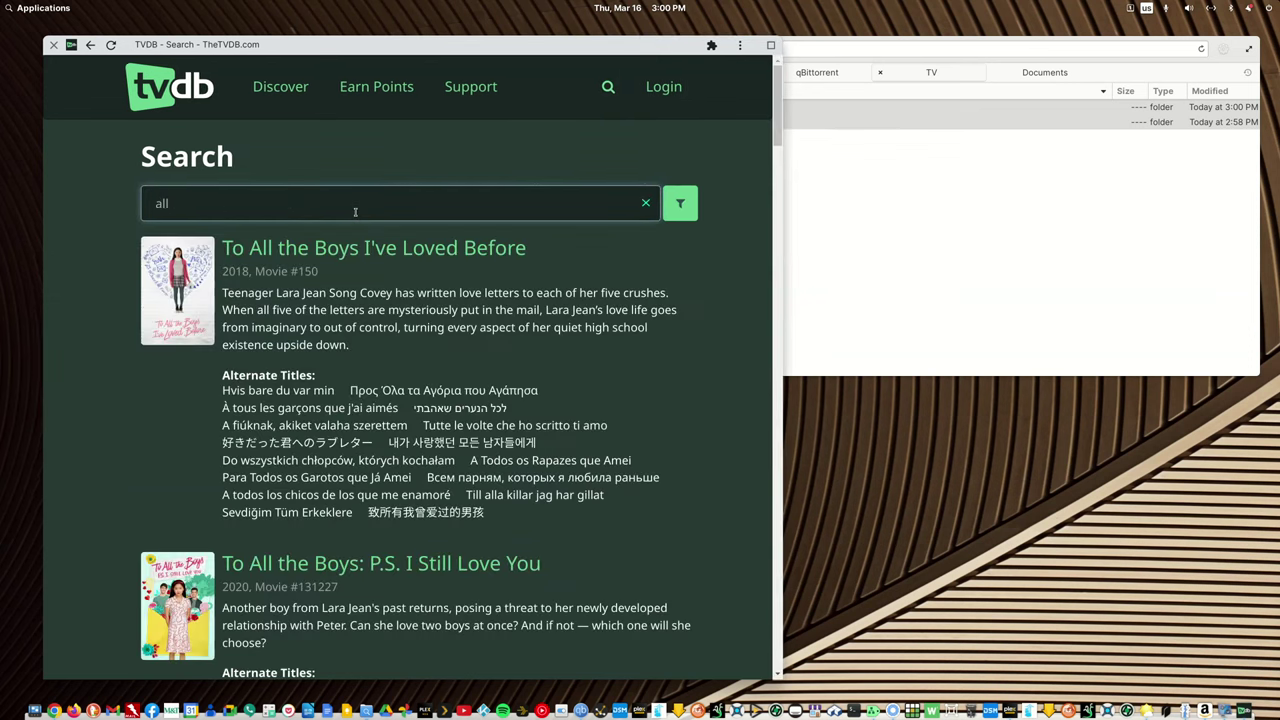
text( in)
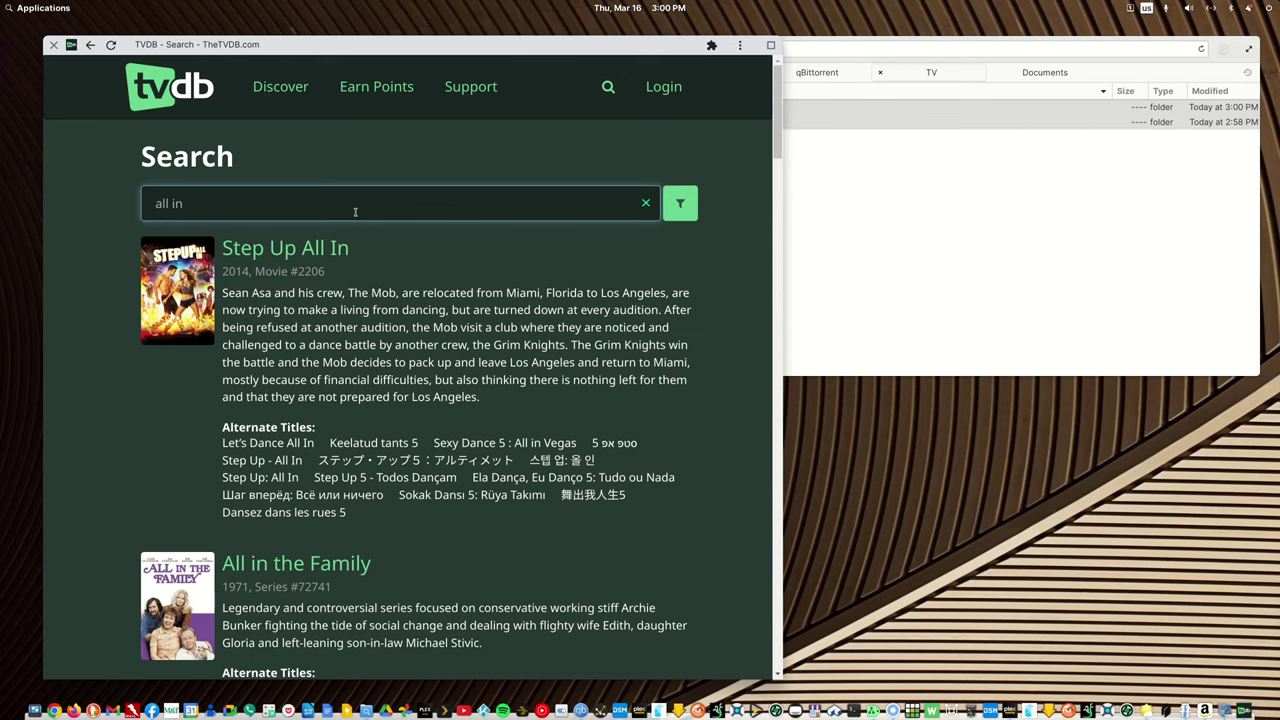
click(327, 566)
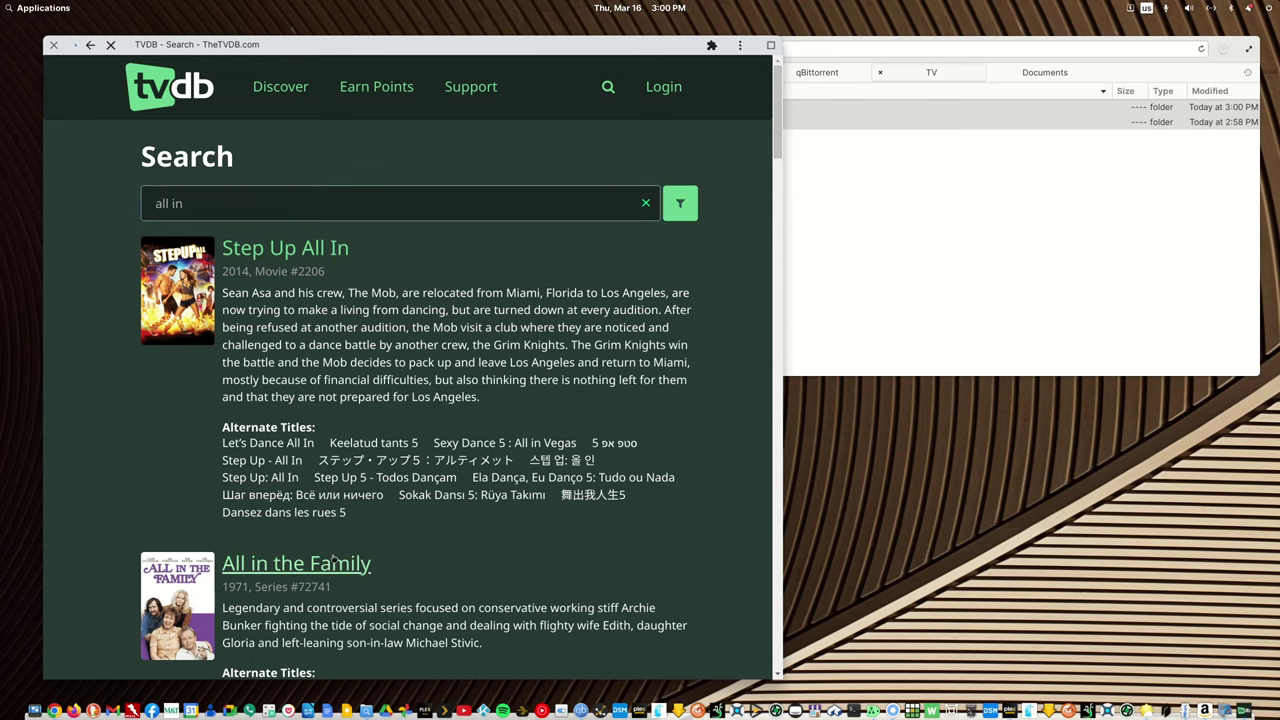
drag(577, 169, 330, 166)
key(ctrl+c)
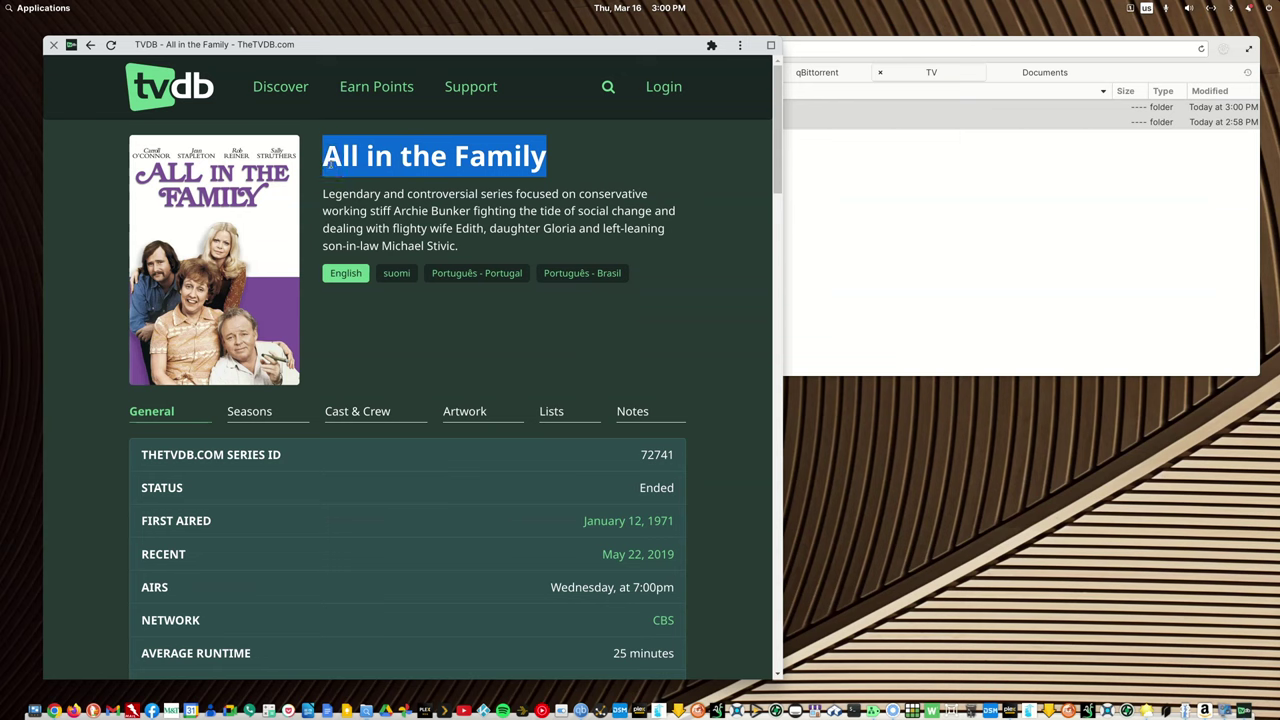
Close TVDB and rename the episode file in the Bel-air folder to All in the Family.S01E03.extra.info.mkv using the copied title
click(53, 44)
click(660, 140)
double_click(659, 113)
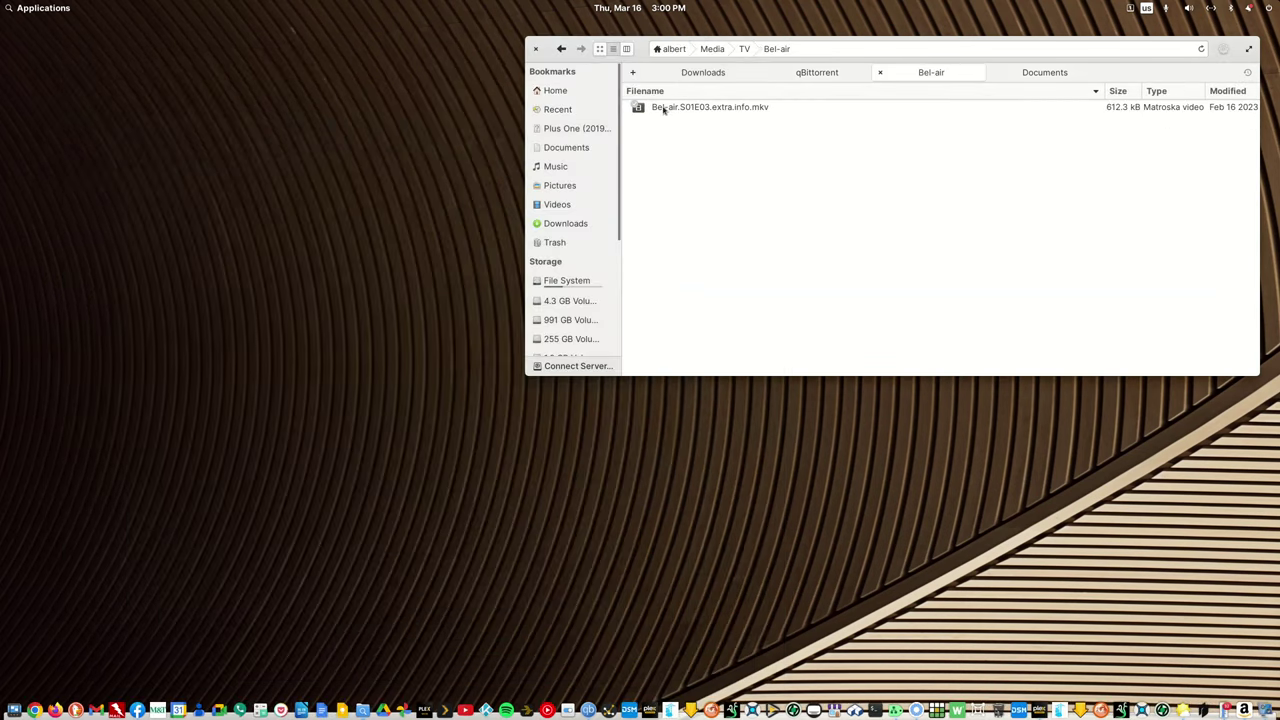
right_click(665, 108)
key(Escape)
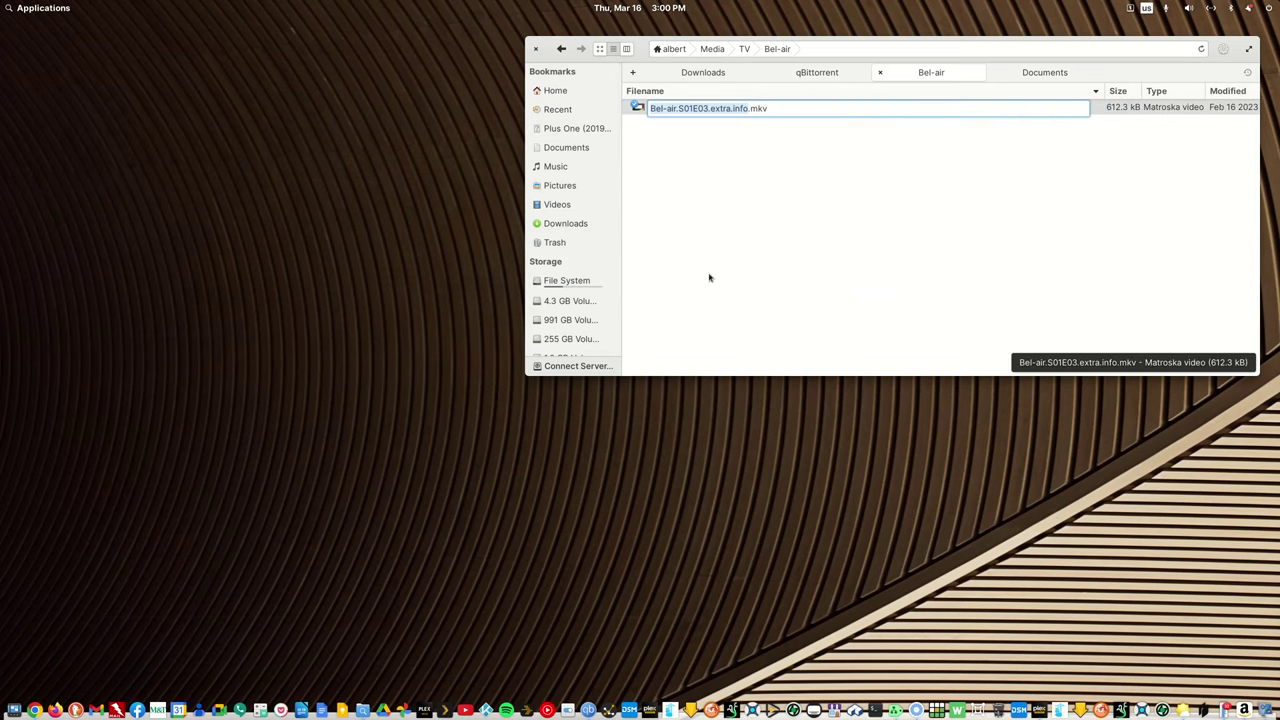
key(Home)
key(ctrl+shift+Right)
key(ctrl+shift+Right)
key(ctrl+v)
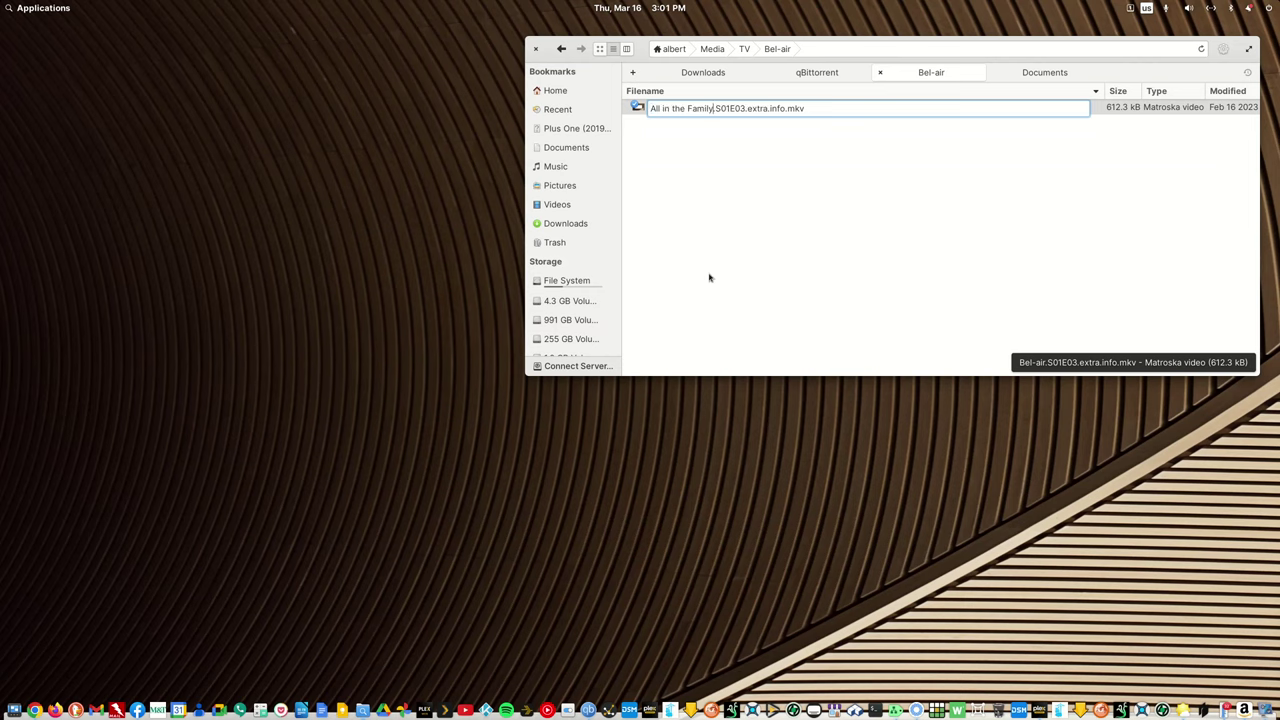
key(Return)
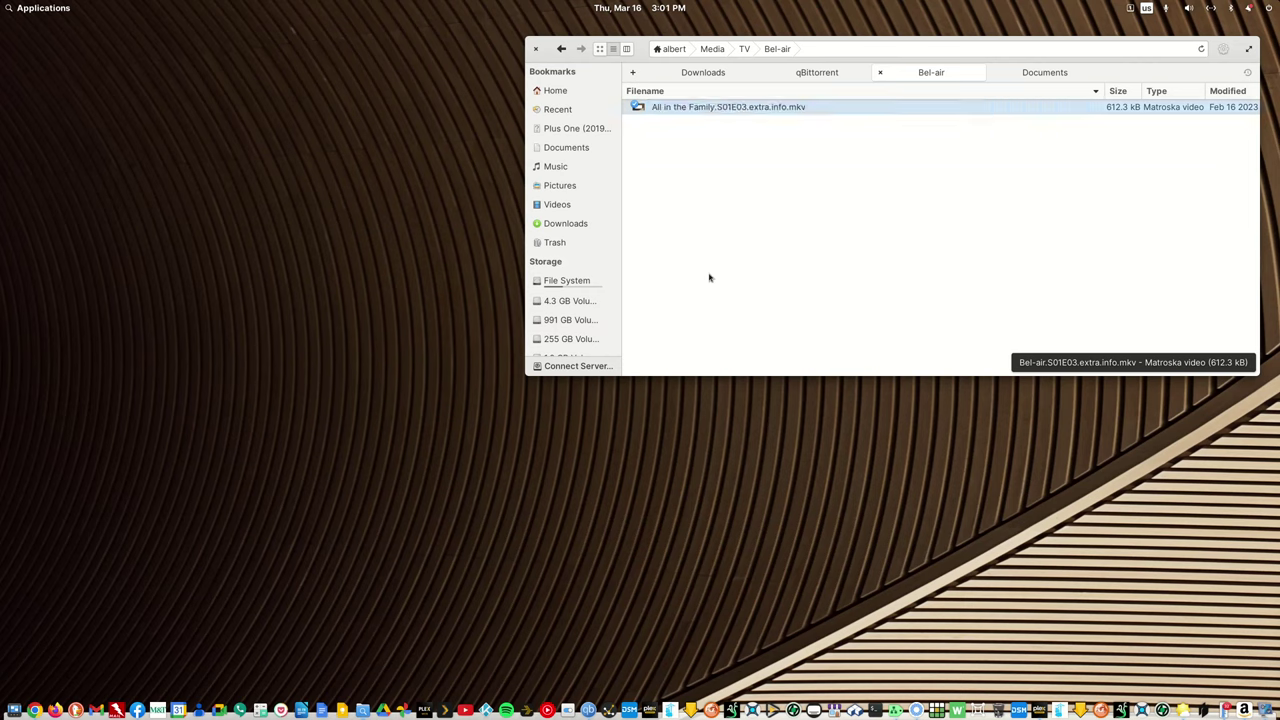
Rename the Bel-air folder to All.in.the.Family, with dots instead of spaces
click(562, 50)
right_click(658, 112)
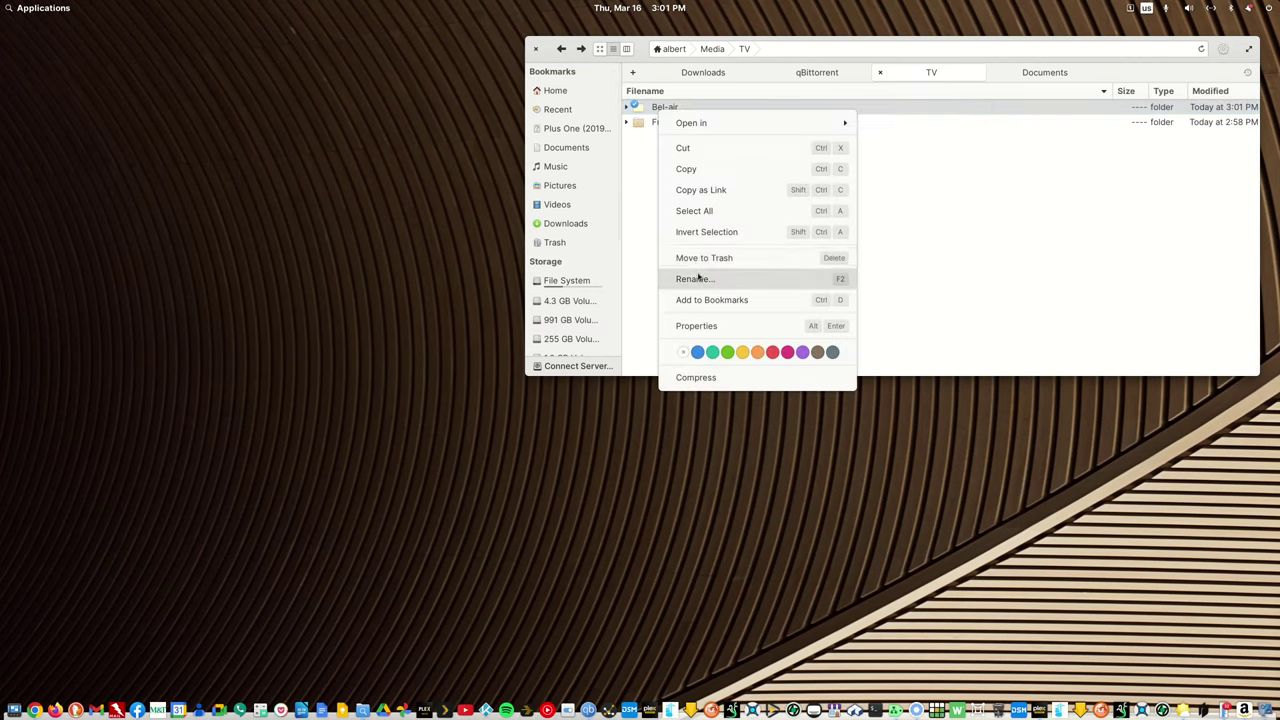
click(697, 275)
key(ctrl+v)
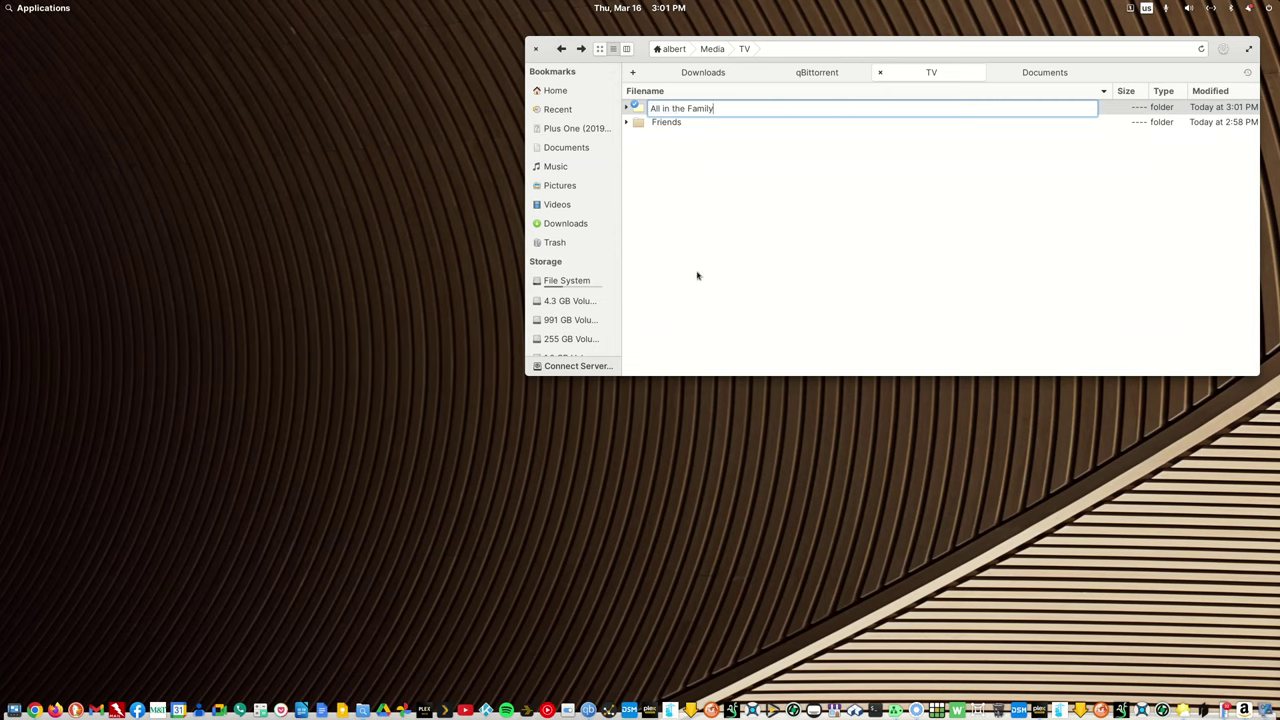
text(.)
key(Delete)
text(.)
key(Delete)
text(.)
key(Delete)
key(Return)
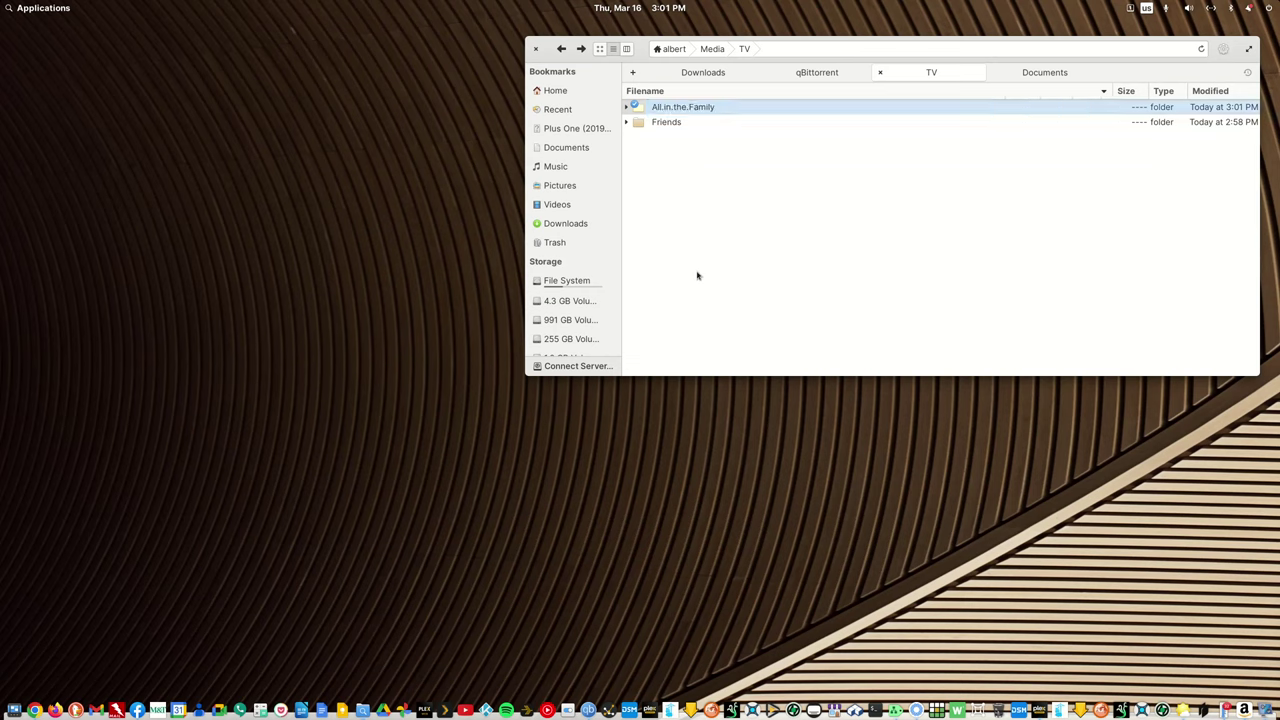
Match the whole TV folder in FileBot with the "TV - New Sub folder in Current Location" preset, choosing the first Friends series, and check the All in the Family match
click(561, 48)
right_click(664, 138)
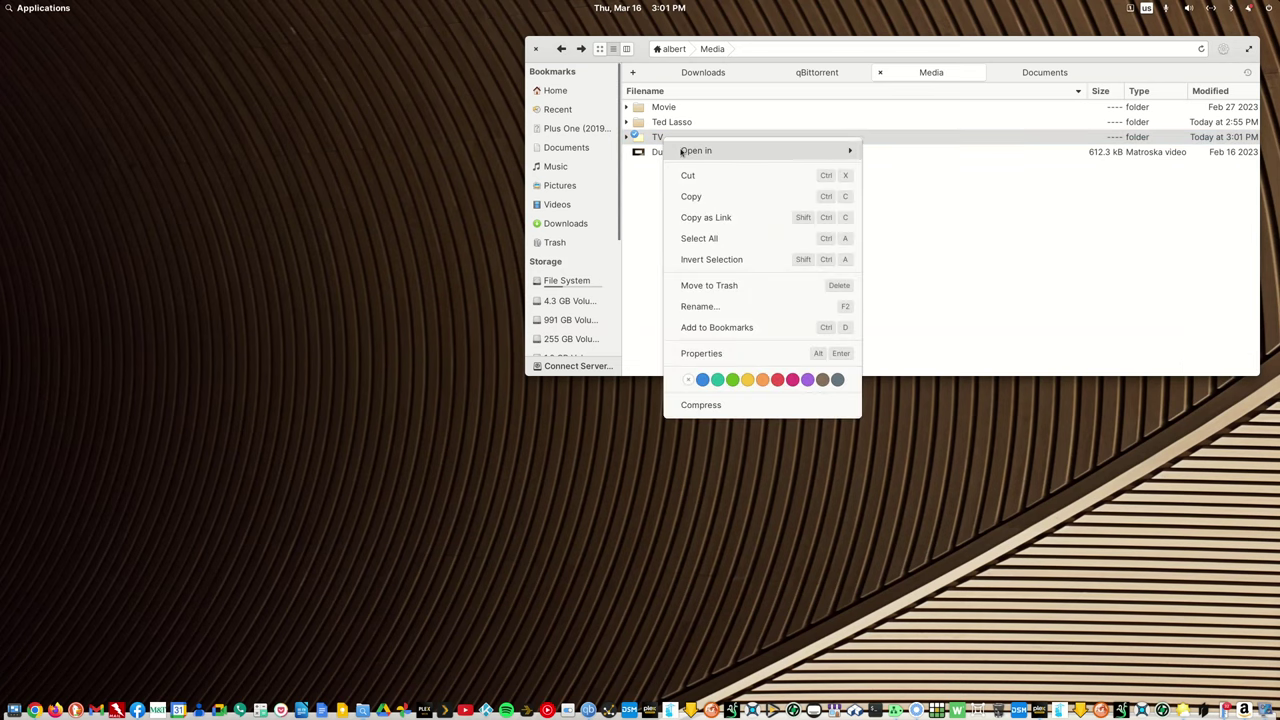
mouse_move(686, 152)
click(882, 236)
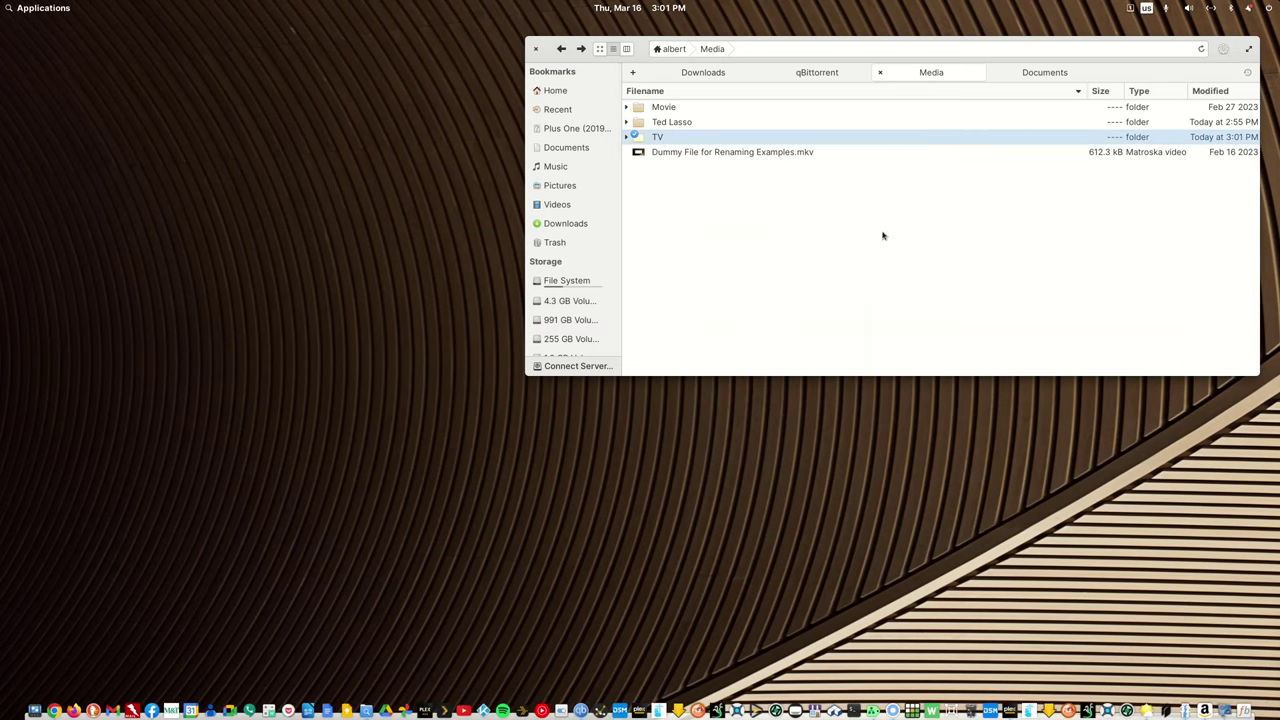
click(431, 570)
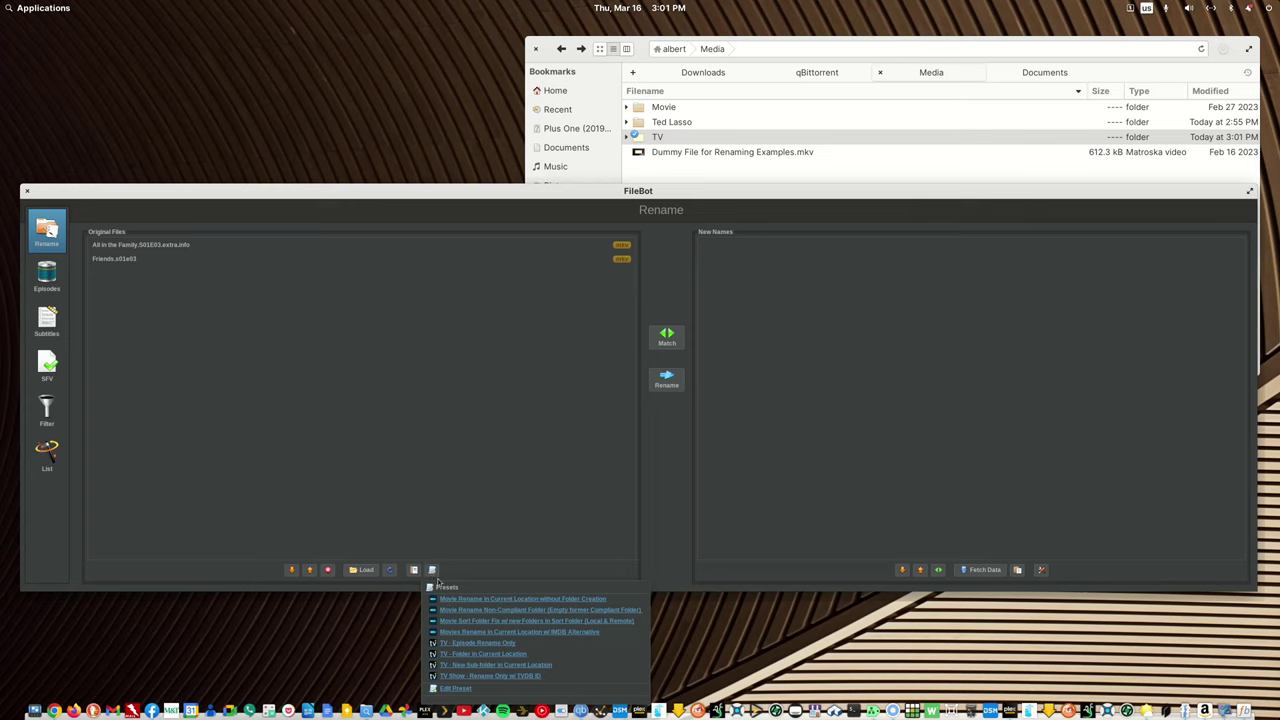
click(465, 666)
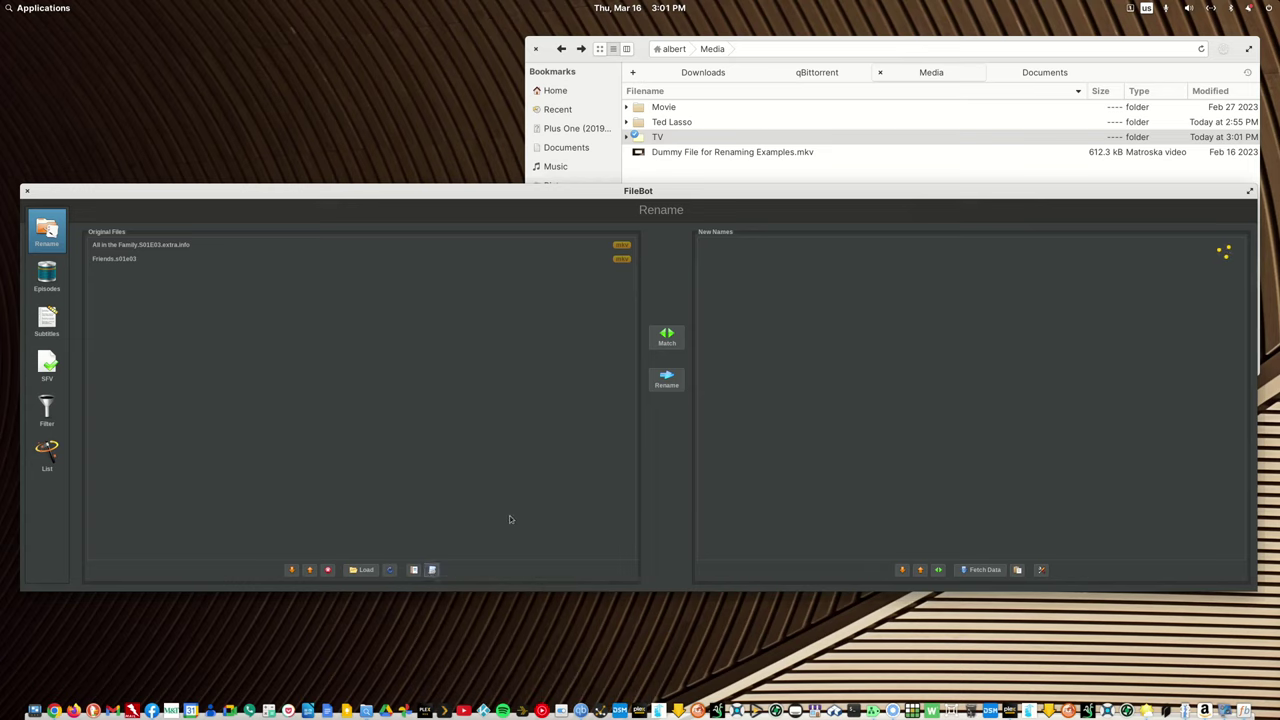
click(624, 435)
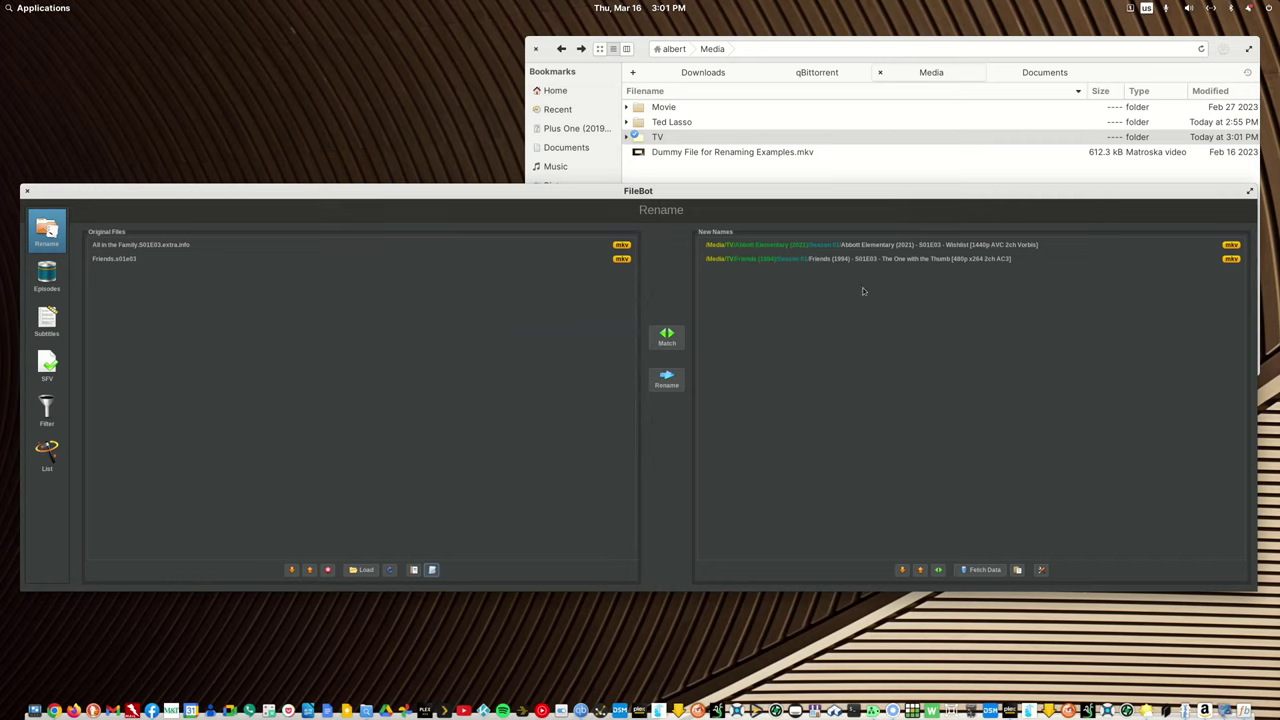
click(871, 246)
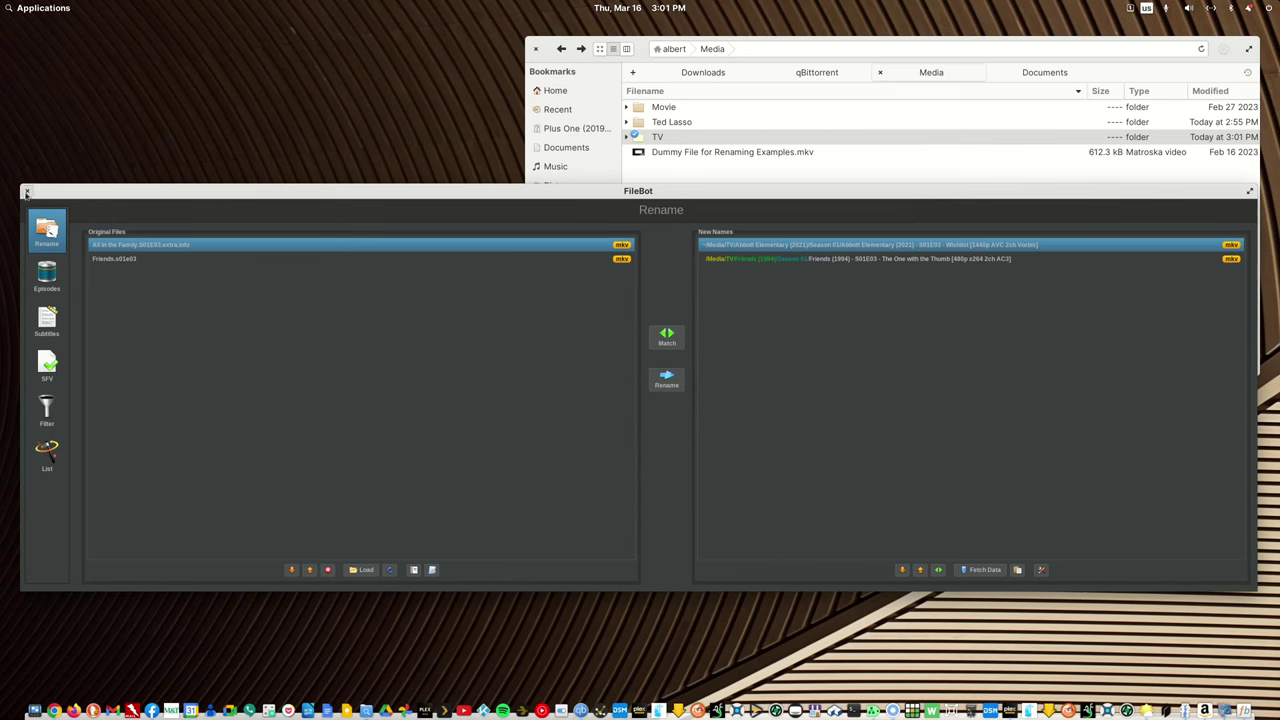
click(26, 192)
Play the episode file from TV/All.in.the.Family in VLC, check its general media information, and close VLC
double_click(660, 137)
double_click(676, 108)
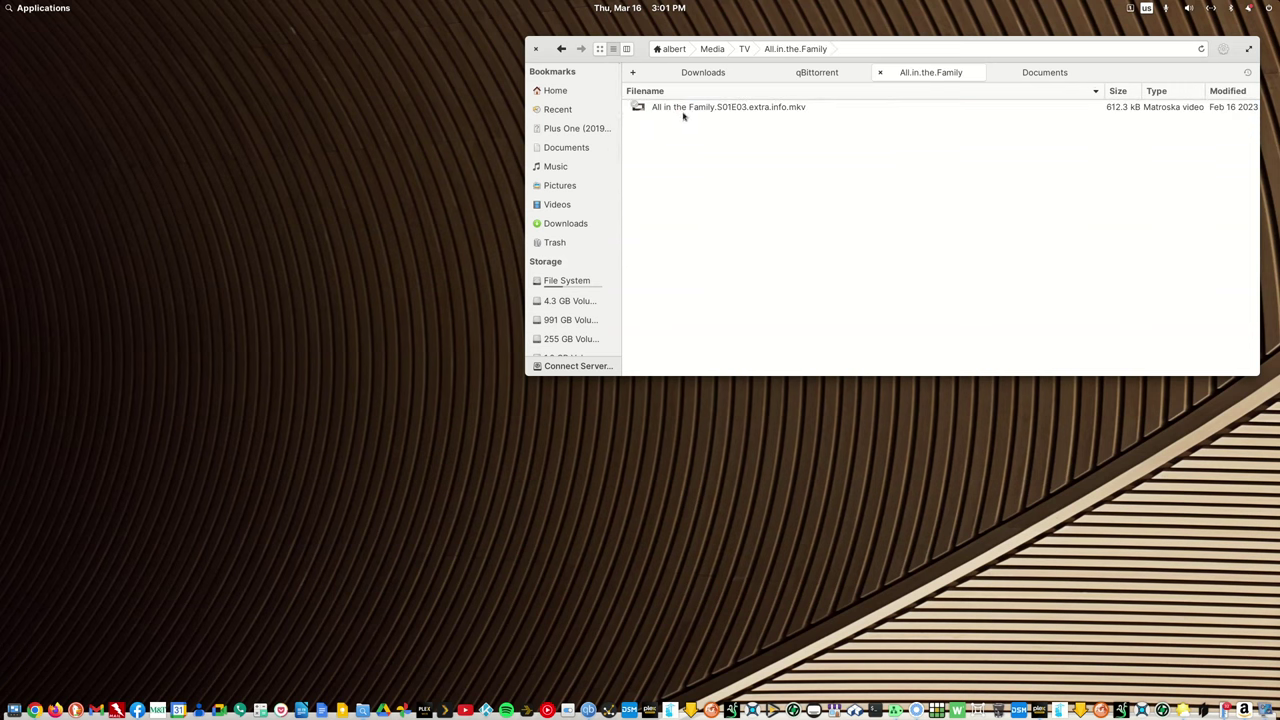
double_click(694, 108)
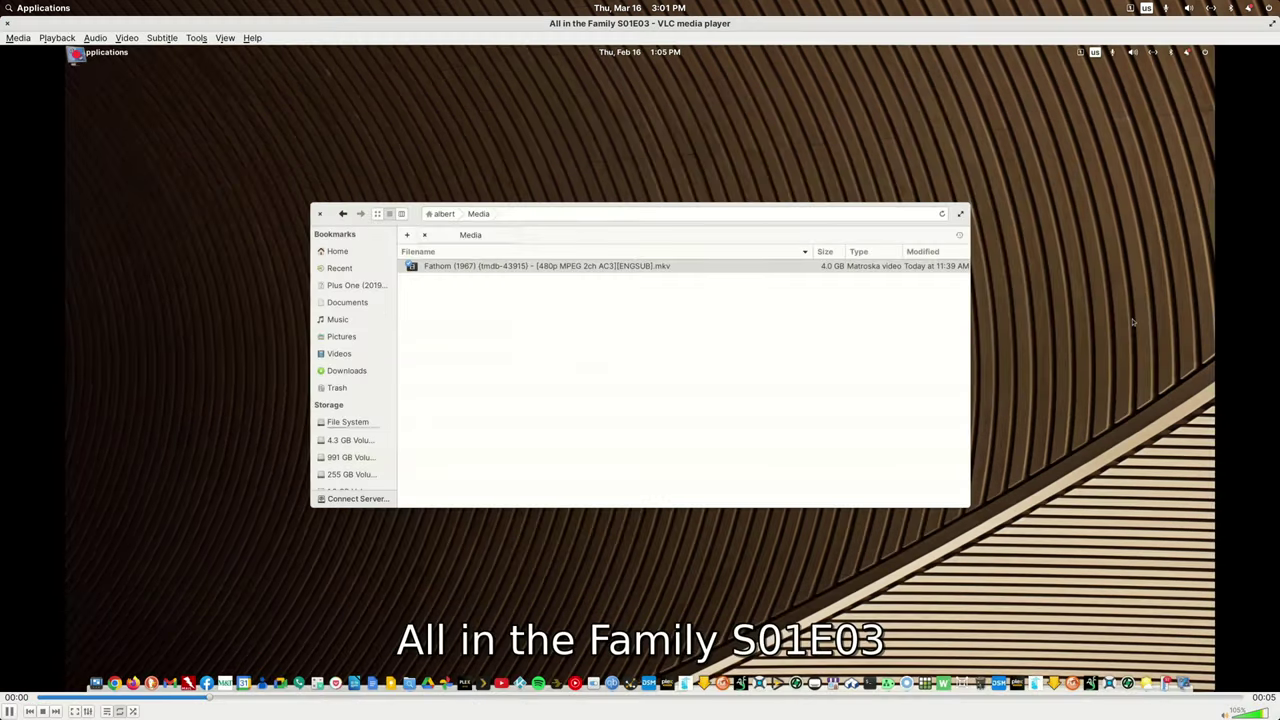
click(196, 38)
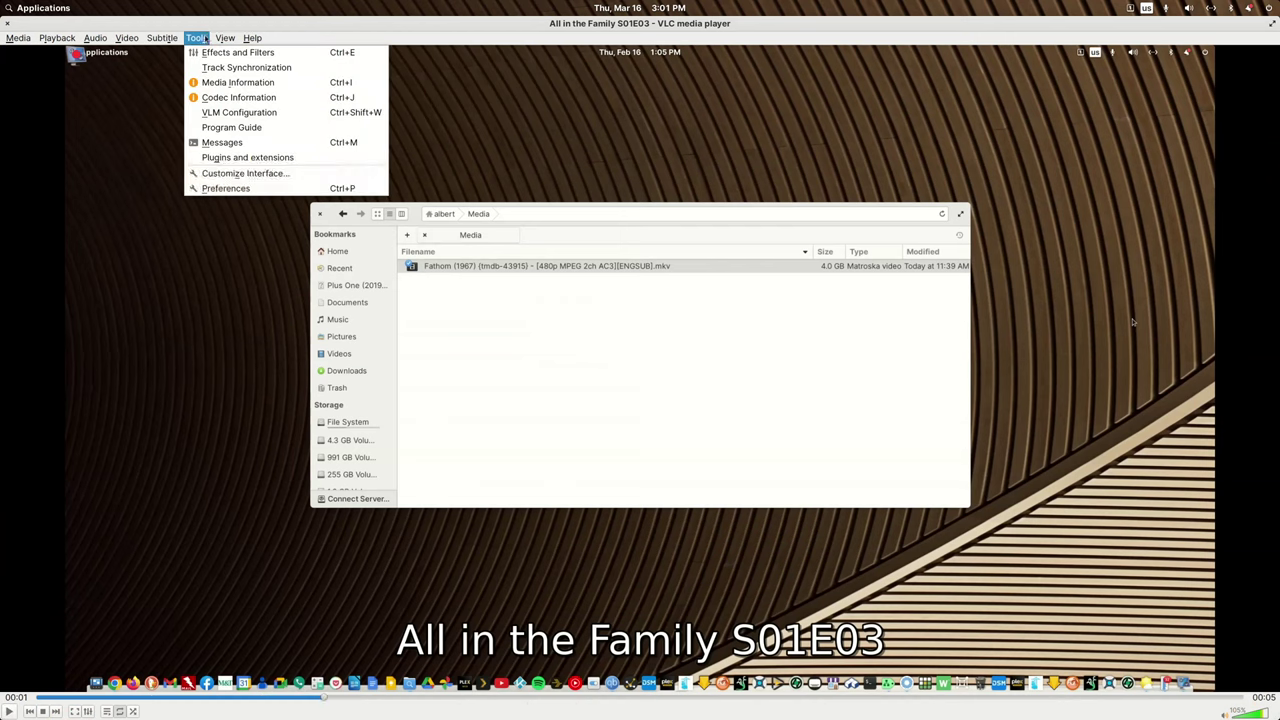
click(232, 97)
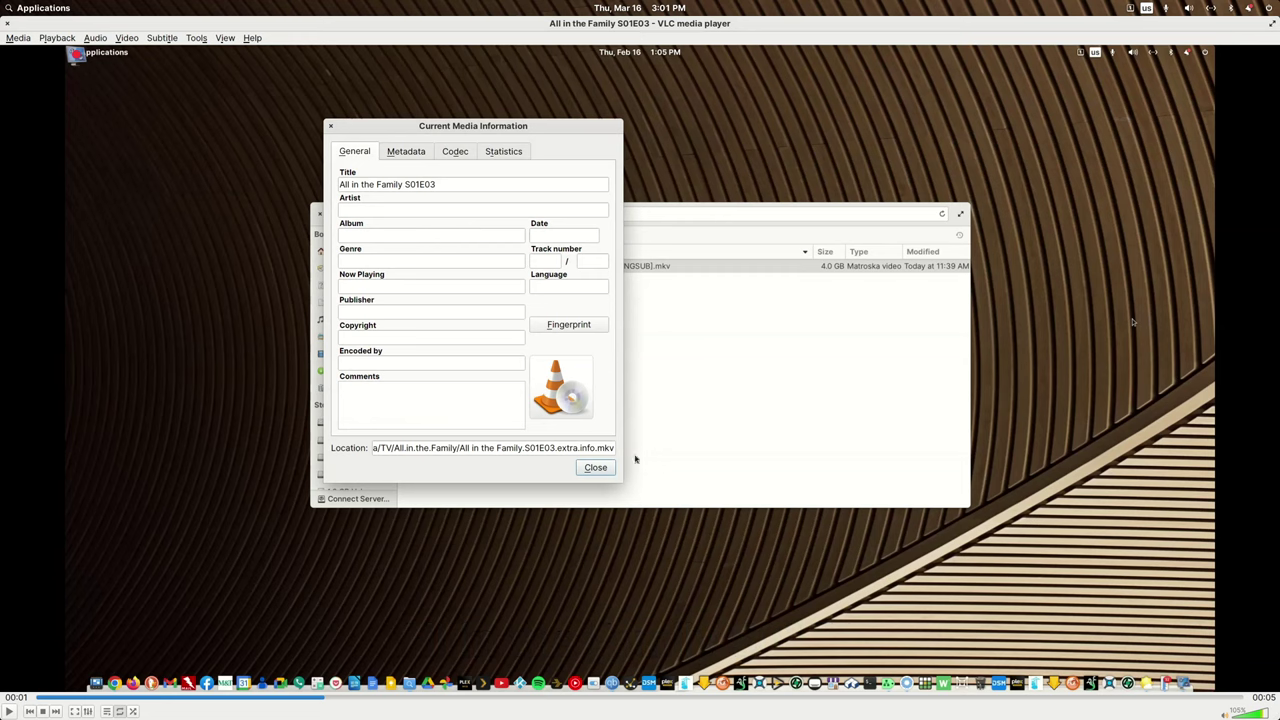
click(595, 468)
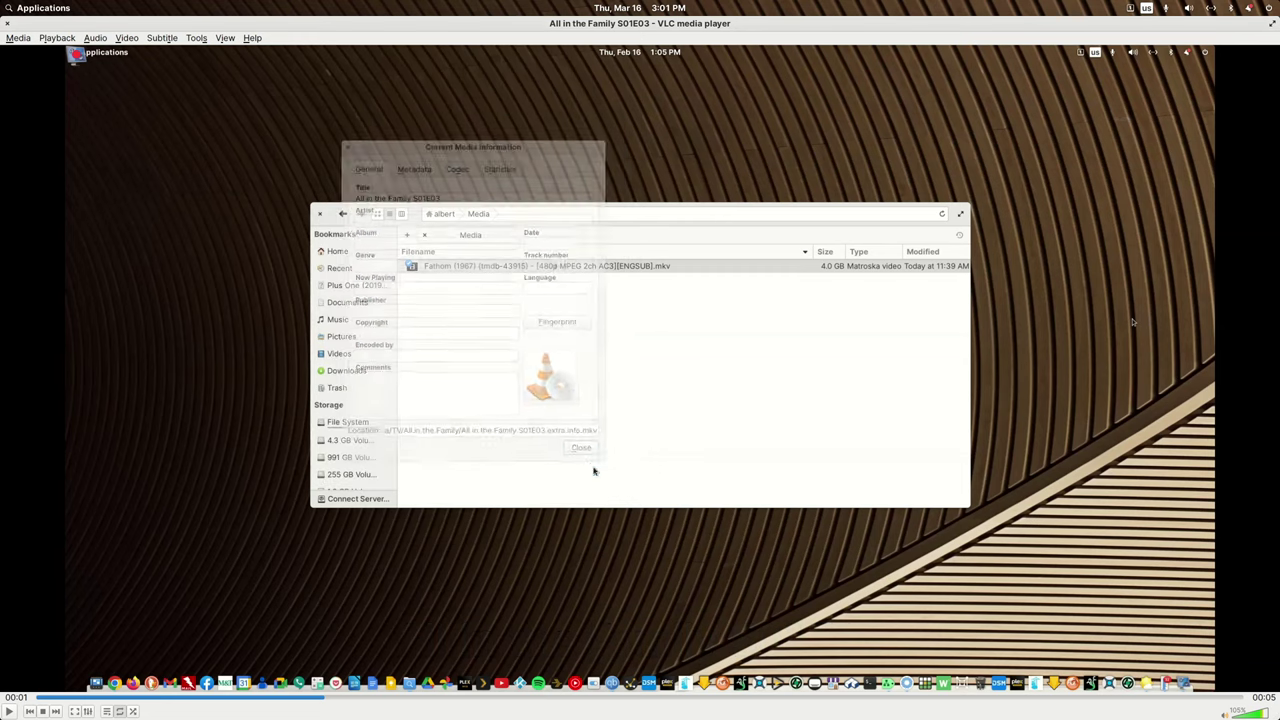
click(7, 24)
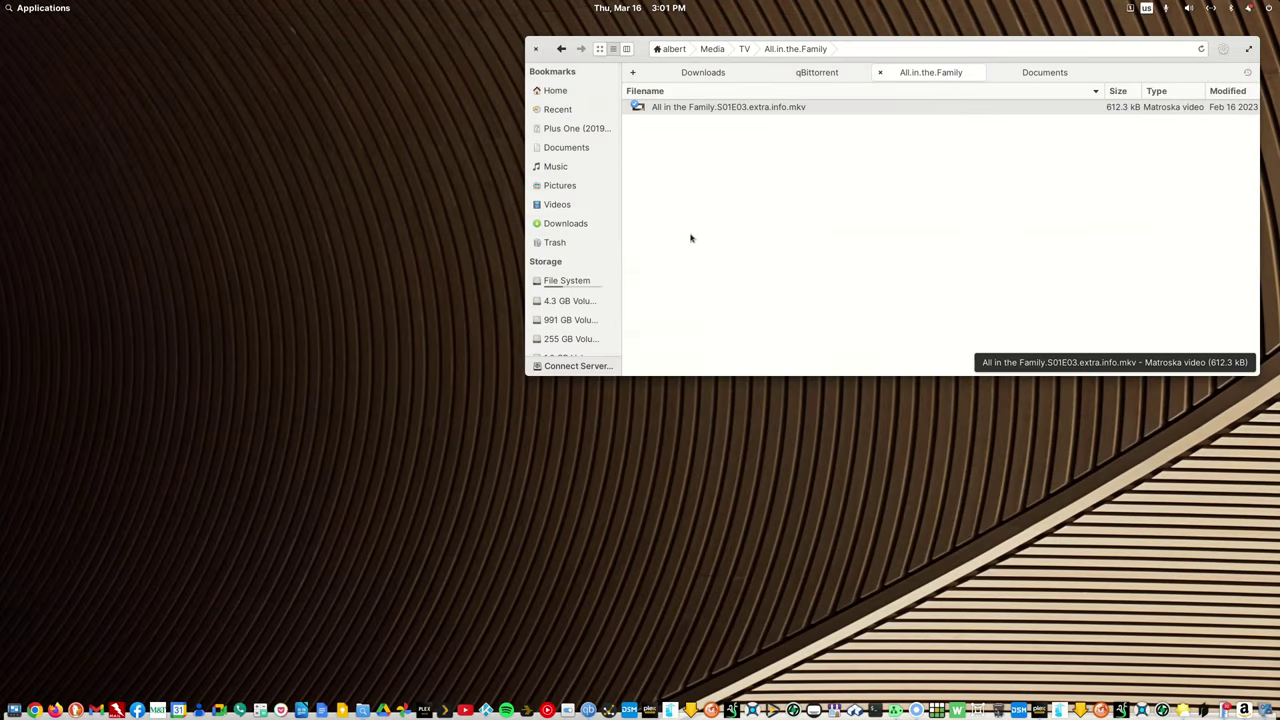
Move the All.in.the.Family folder out of TV into a new folder named Test inside Media
click(563, 51)
right_click(672, 114)
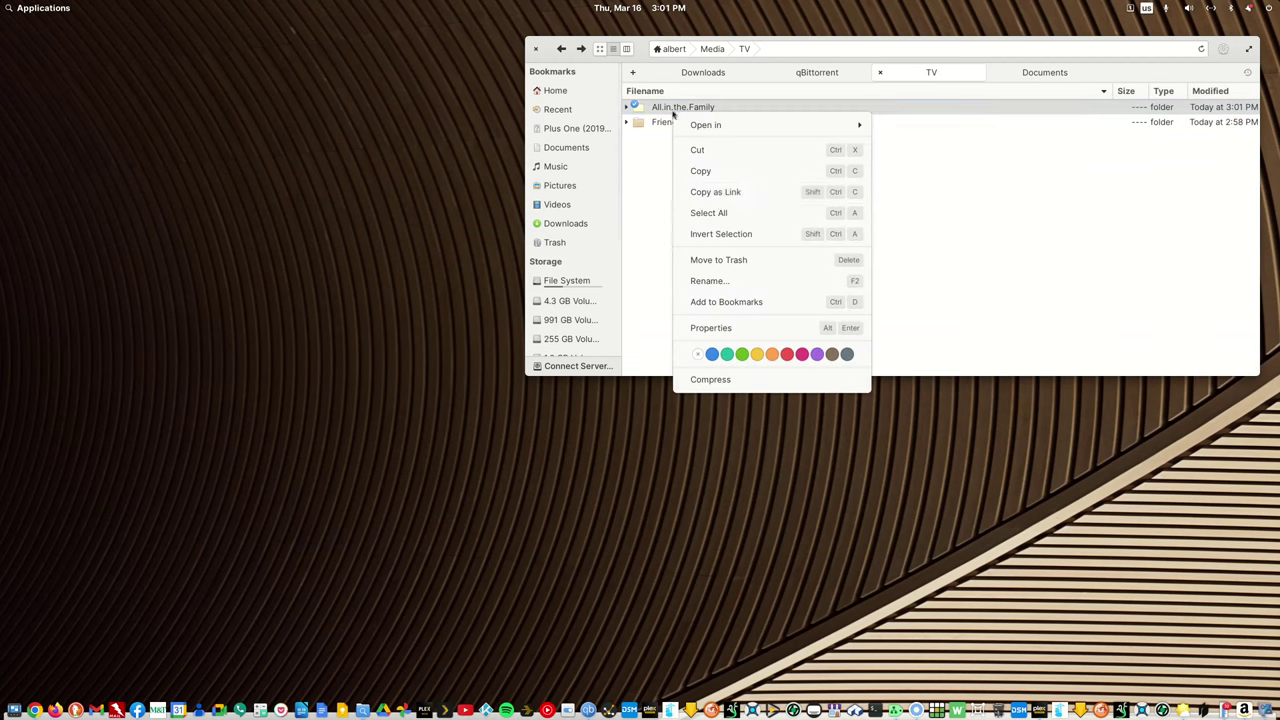
click(706, 150)
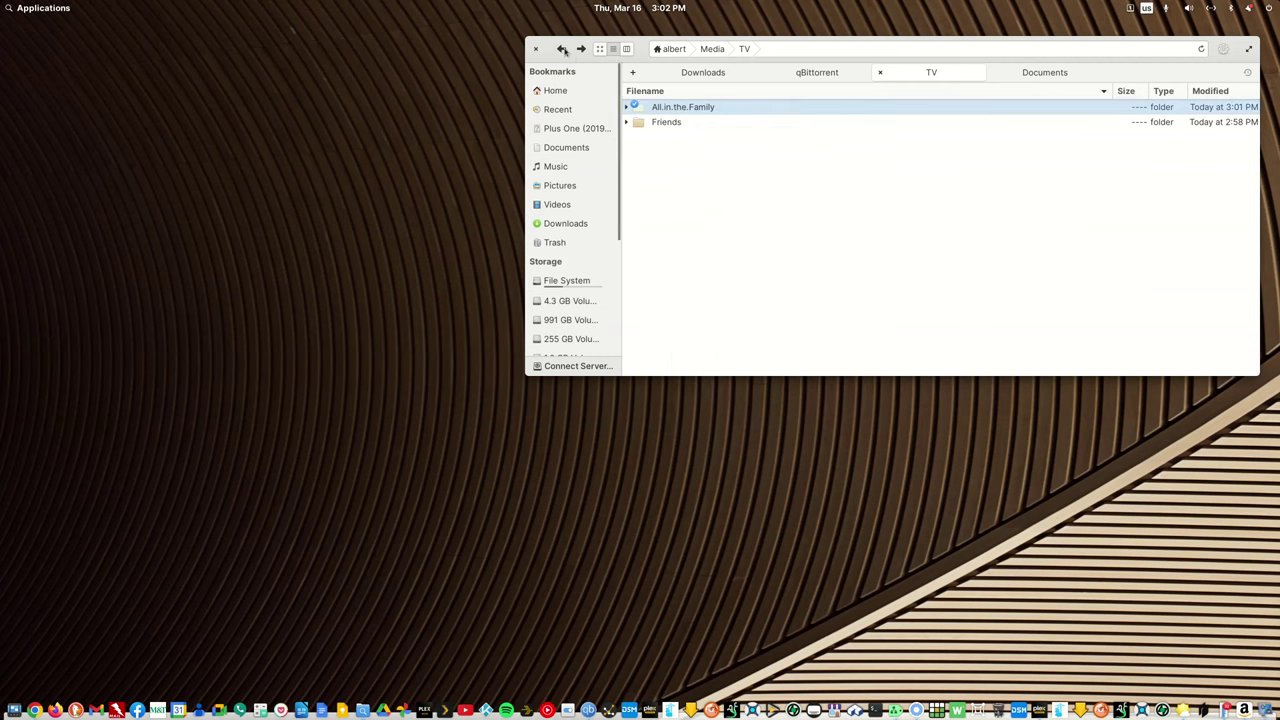
click(565, 52)
right_click(714, 218)
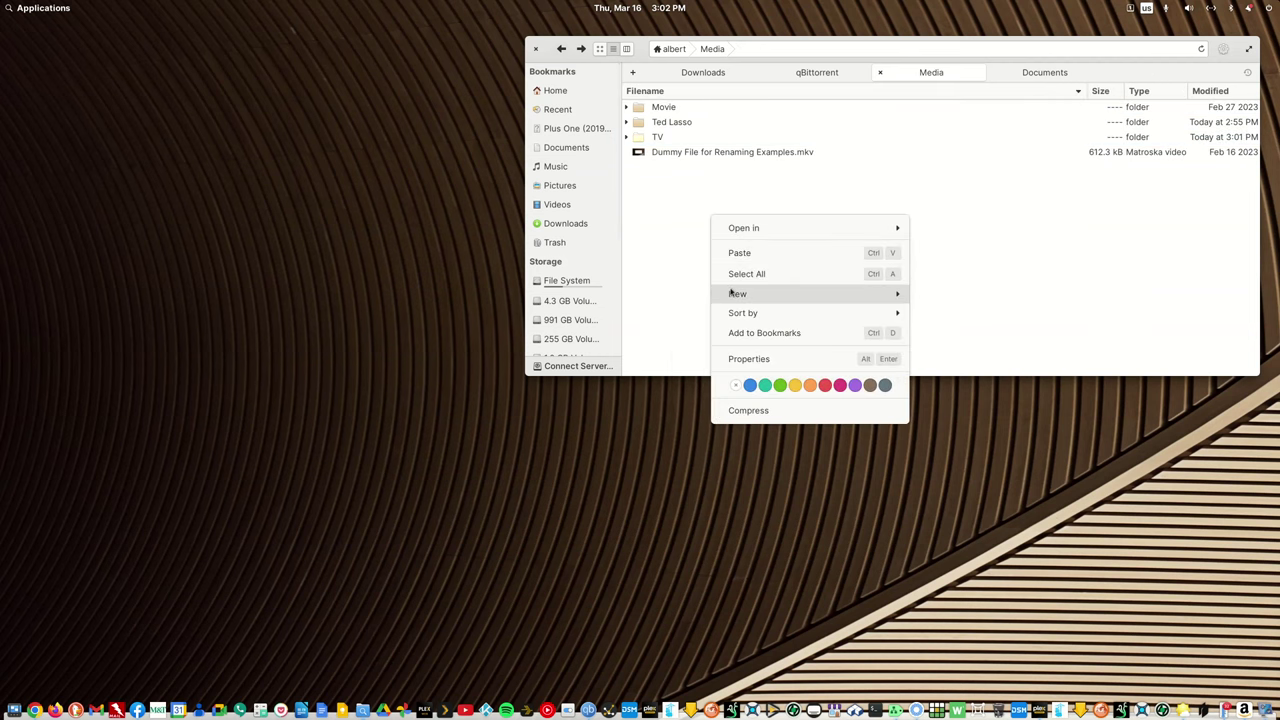
mouse_move(737, 294)
click(929, 296)
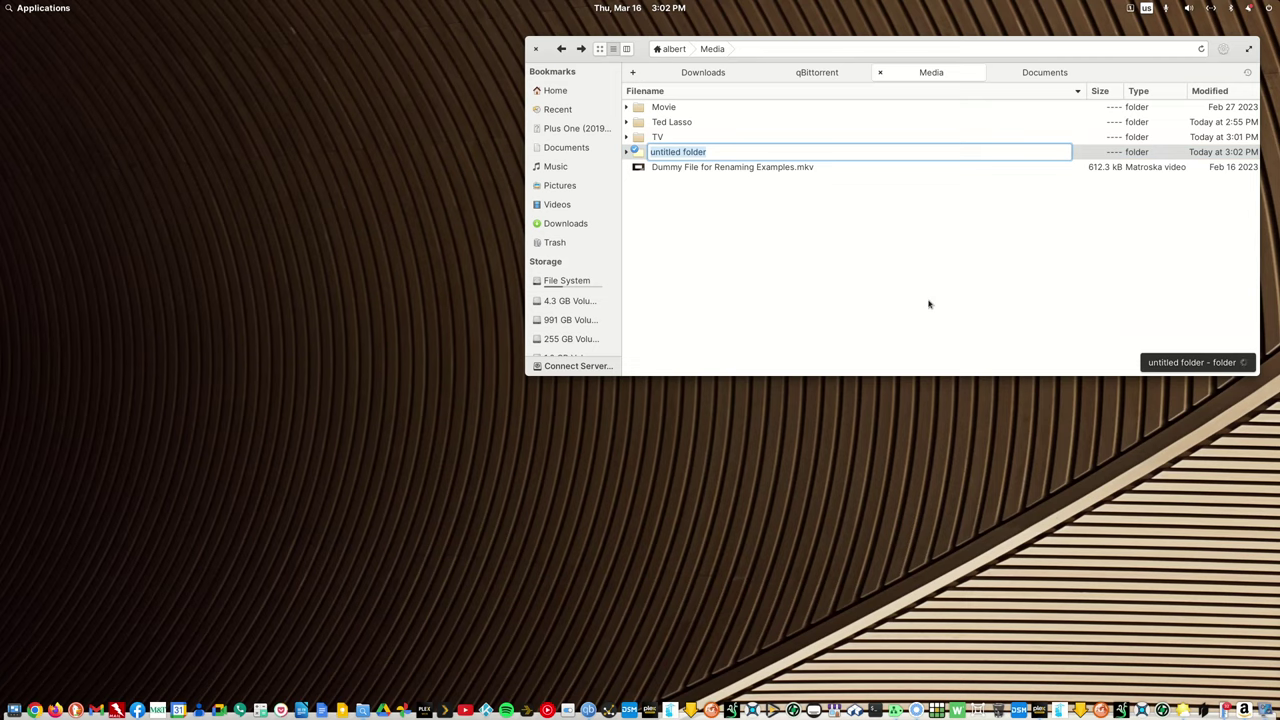
text(Tes)
key(Return)
key(Return)
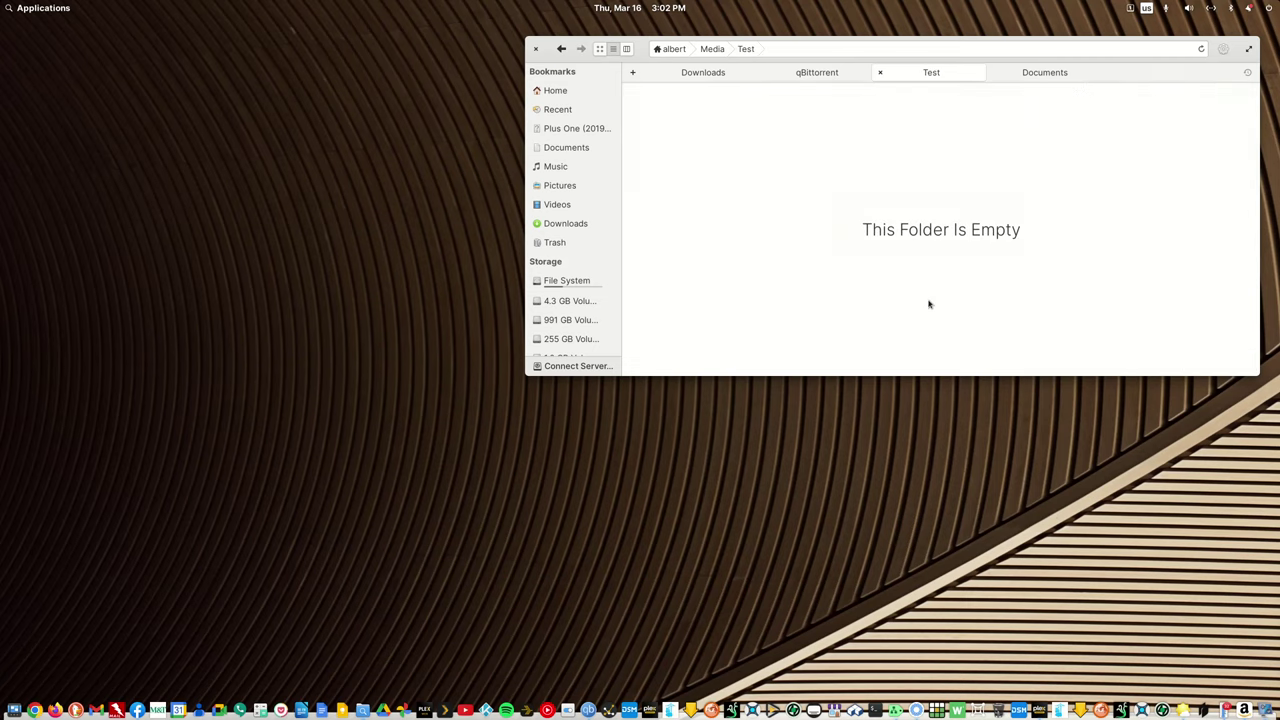
key(ctrl+v)
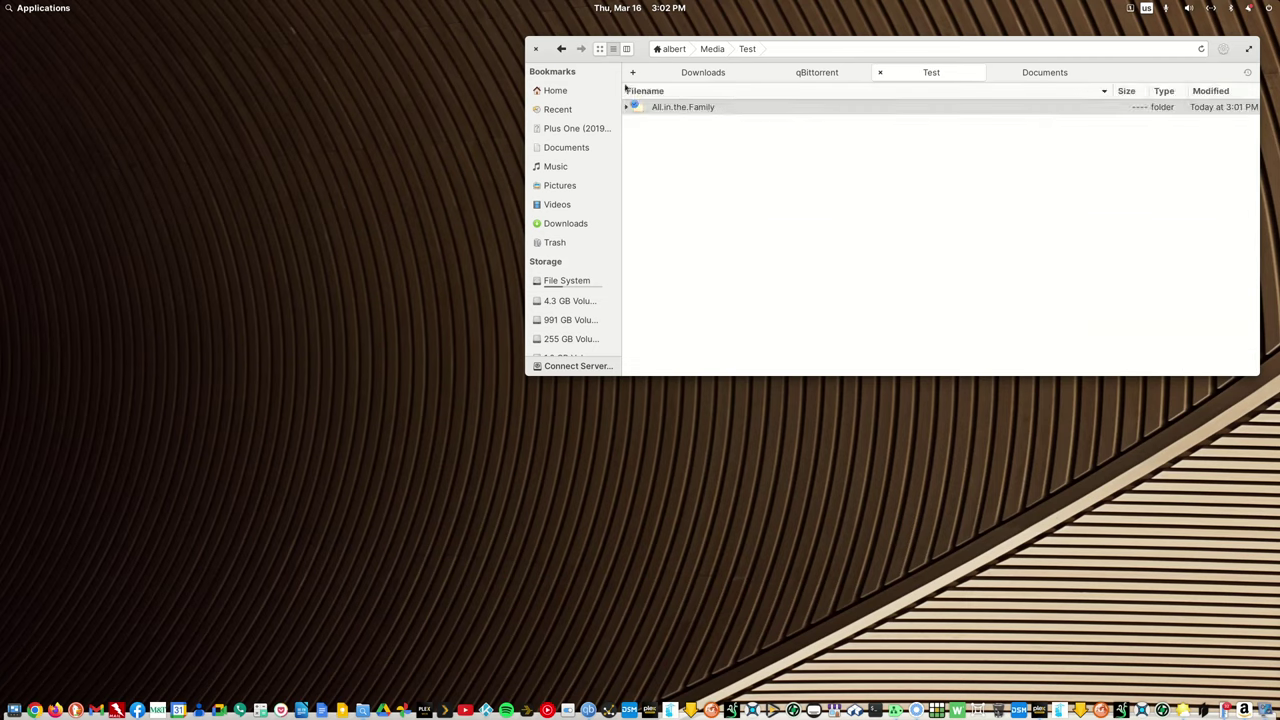
Match the Test folder in FileBot with the "TV - New Sub folder in Current Location" preset, check the proposed name, and close FileBot without renaming
click(561, 48)
right_click(664, 140)
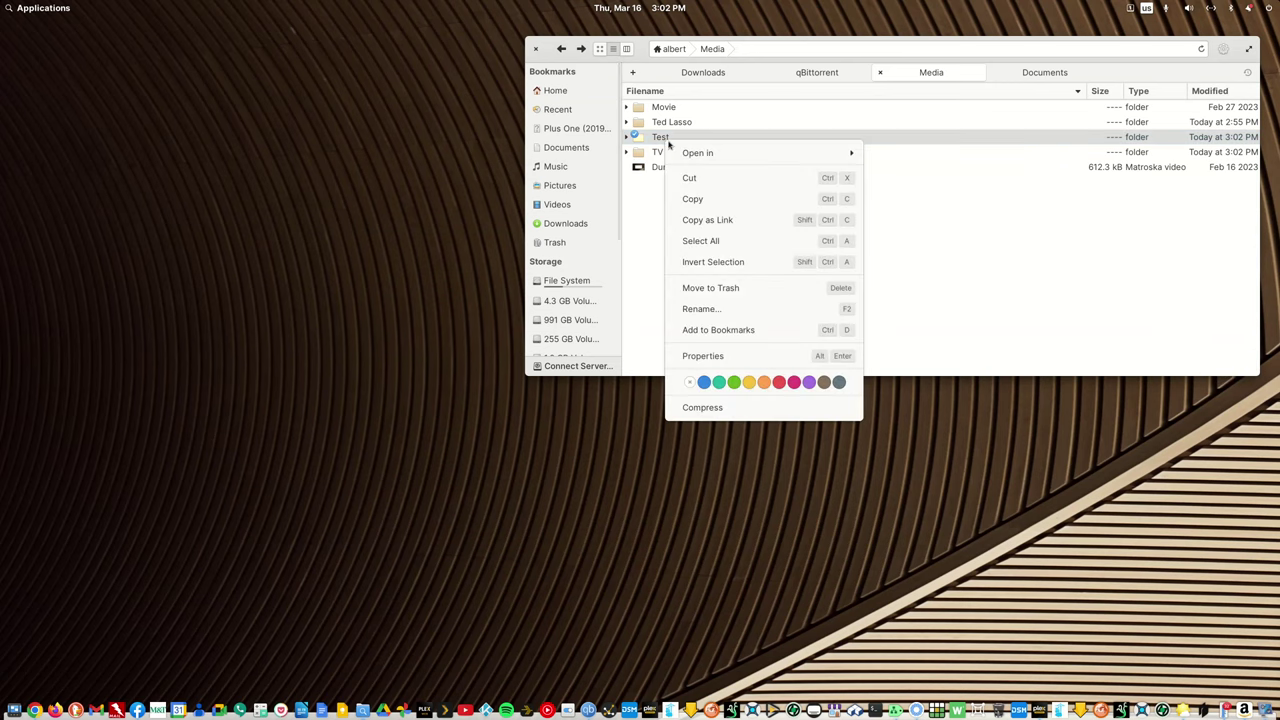
mouse_move(700, 152)
click(901, 240)
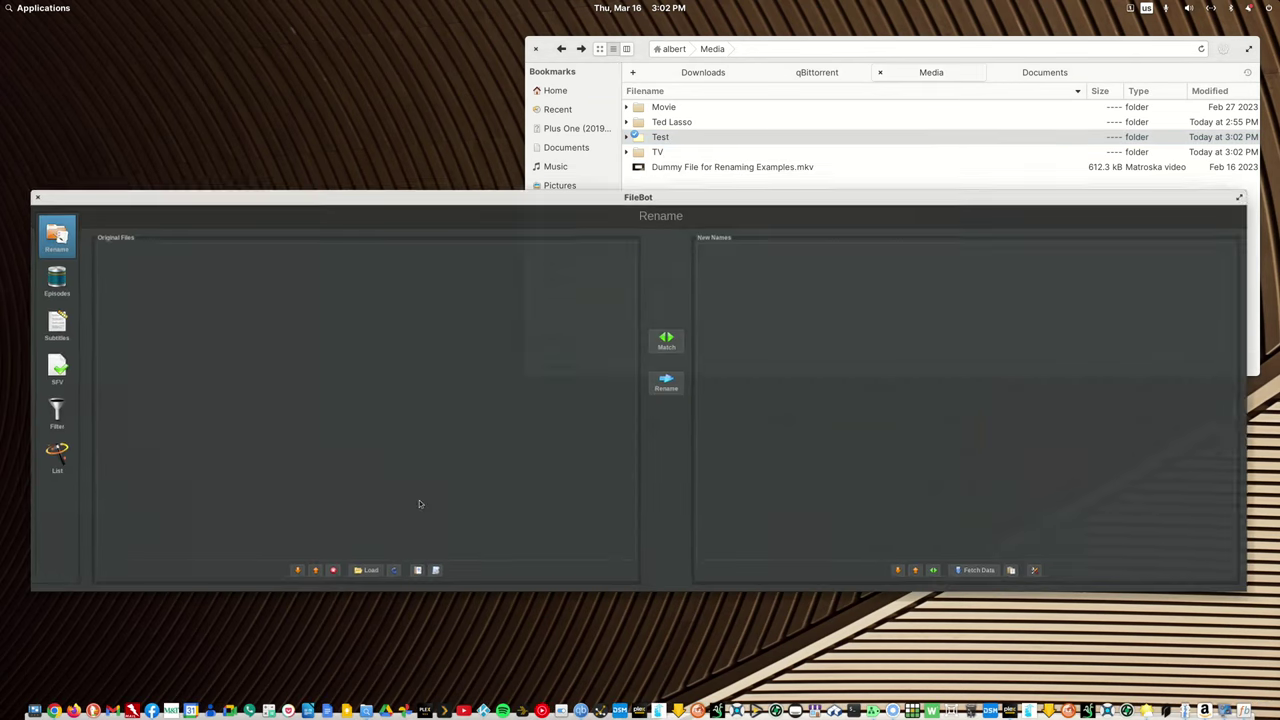
click(432, 569)
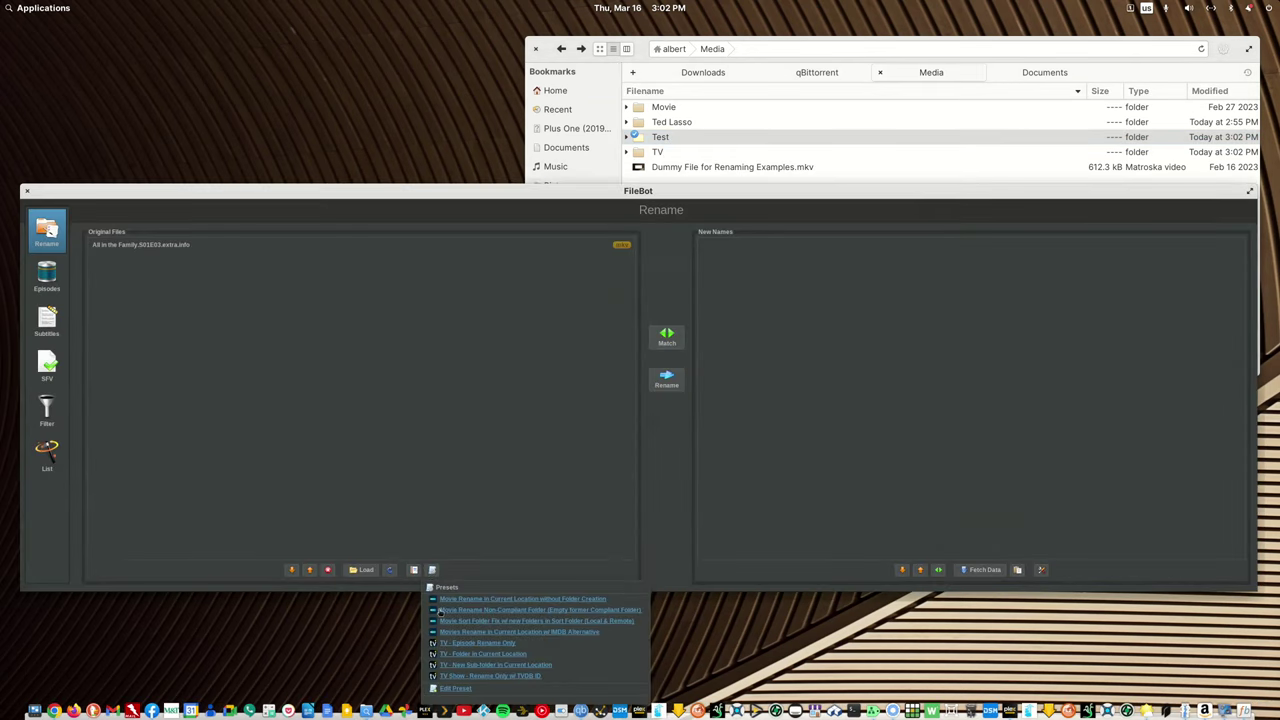
click(454, 665)
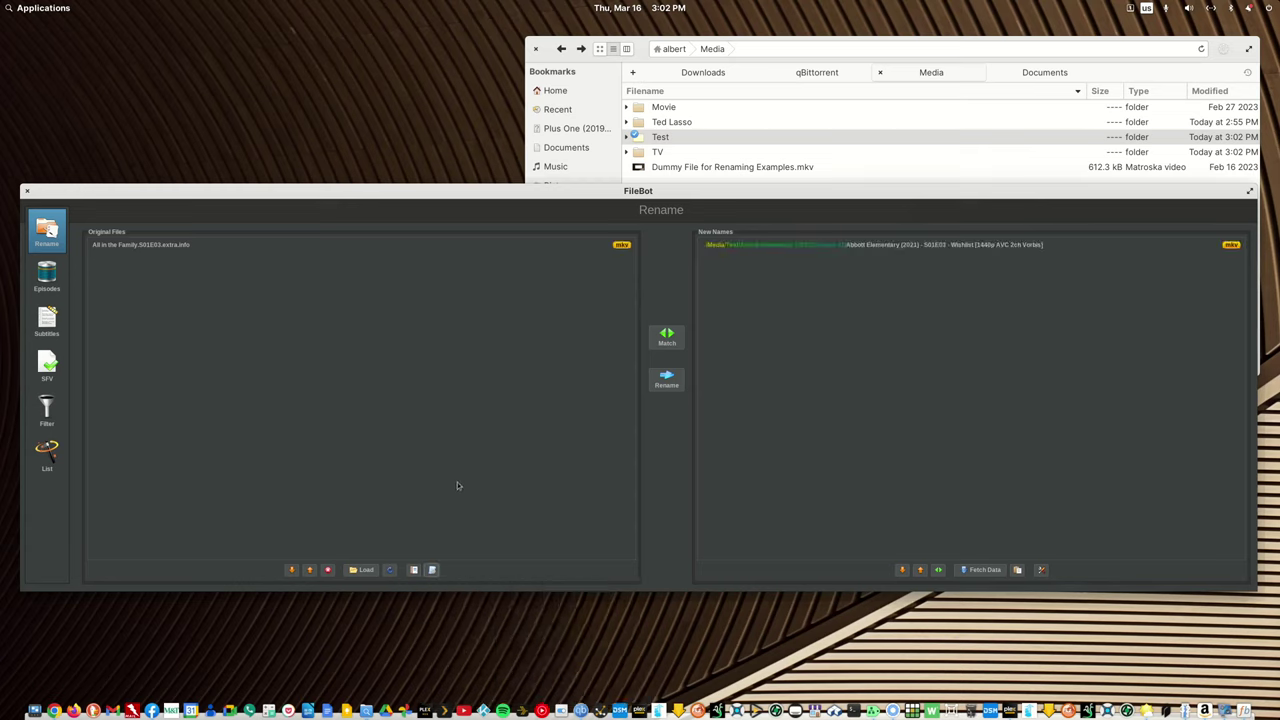
click(778, 249)
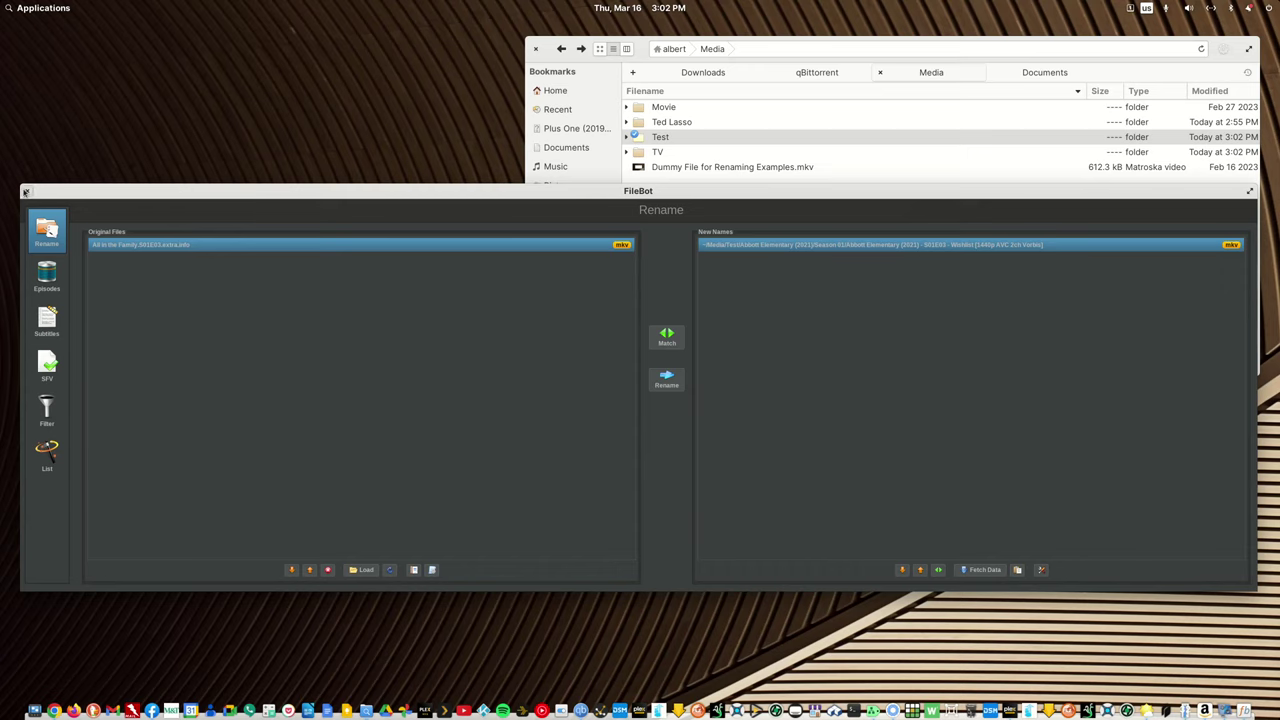
click(27, 190)
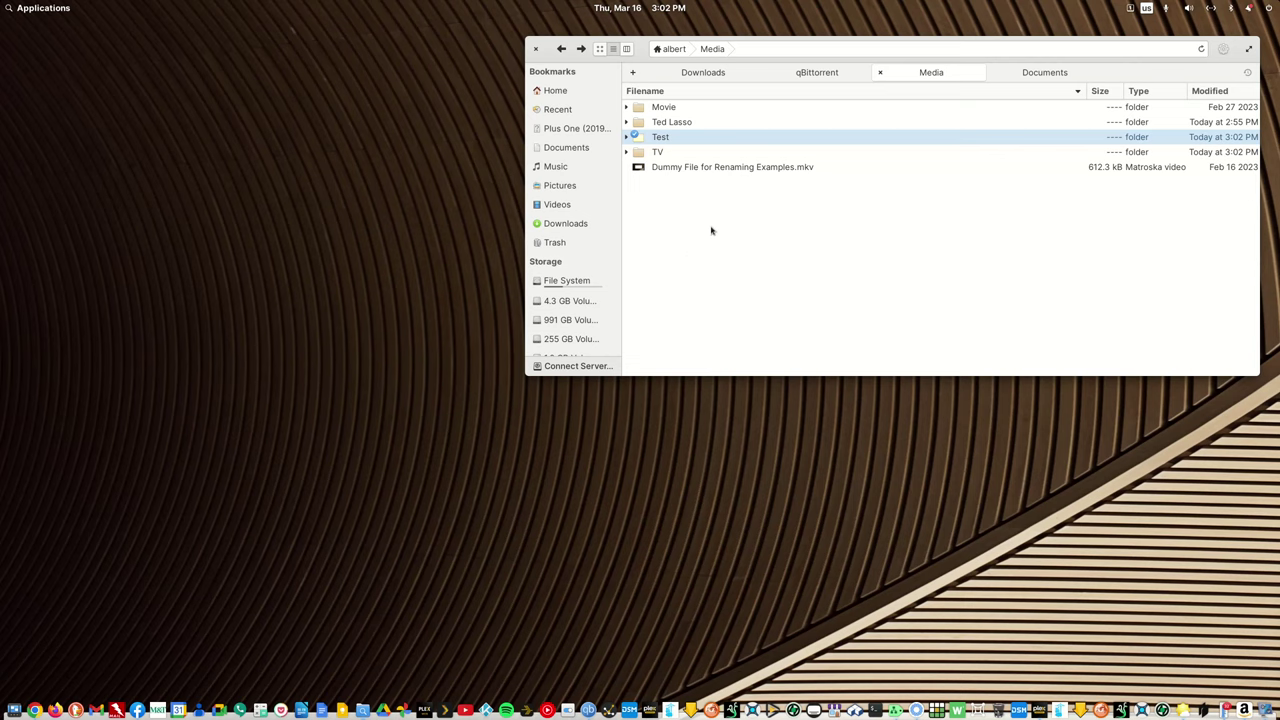
drag(643, 48, 468, 58)
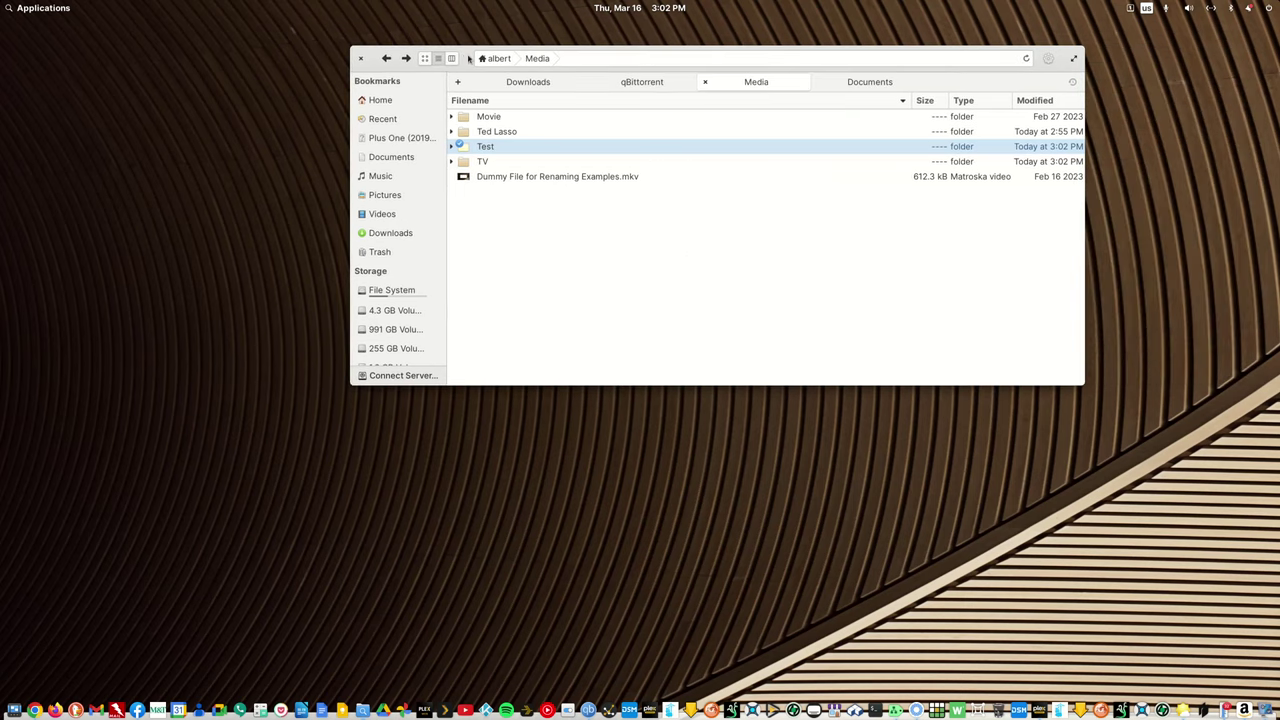